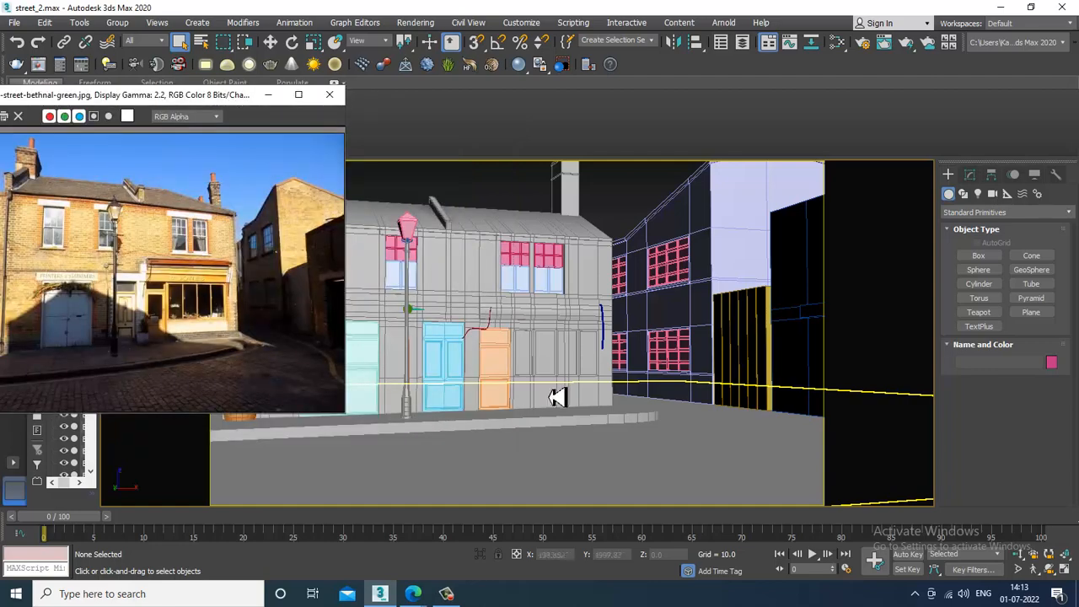
- Open the terraced house mesh for element-level editing and bring its facade into the front viewport
left_click(584, 348)
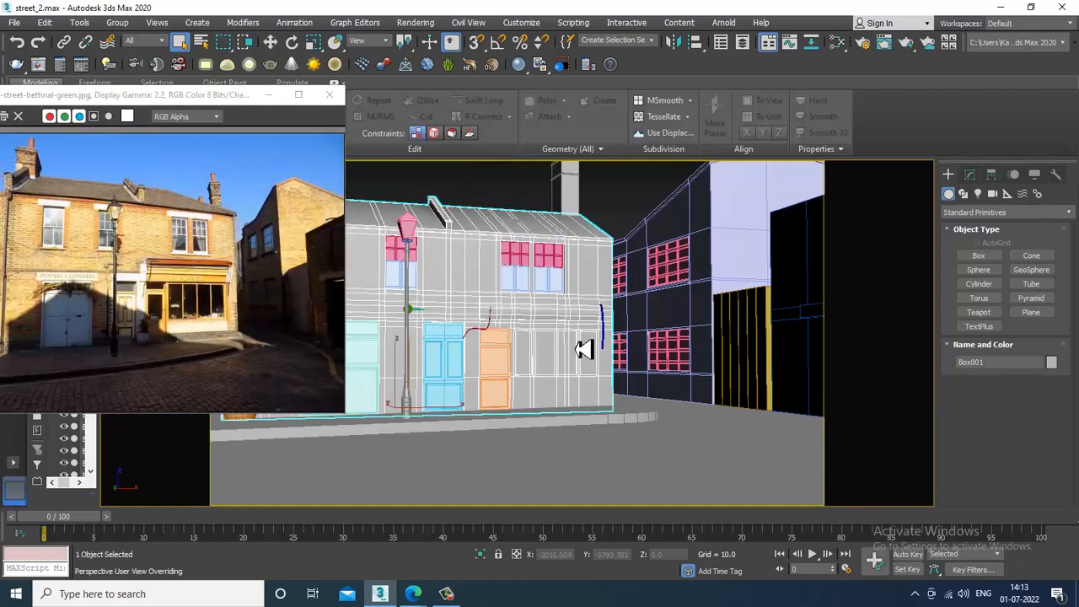
left_click_drag(566, 383, 658, 353)
scroll(571, 332, "up", 3)
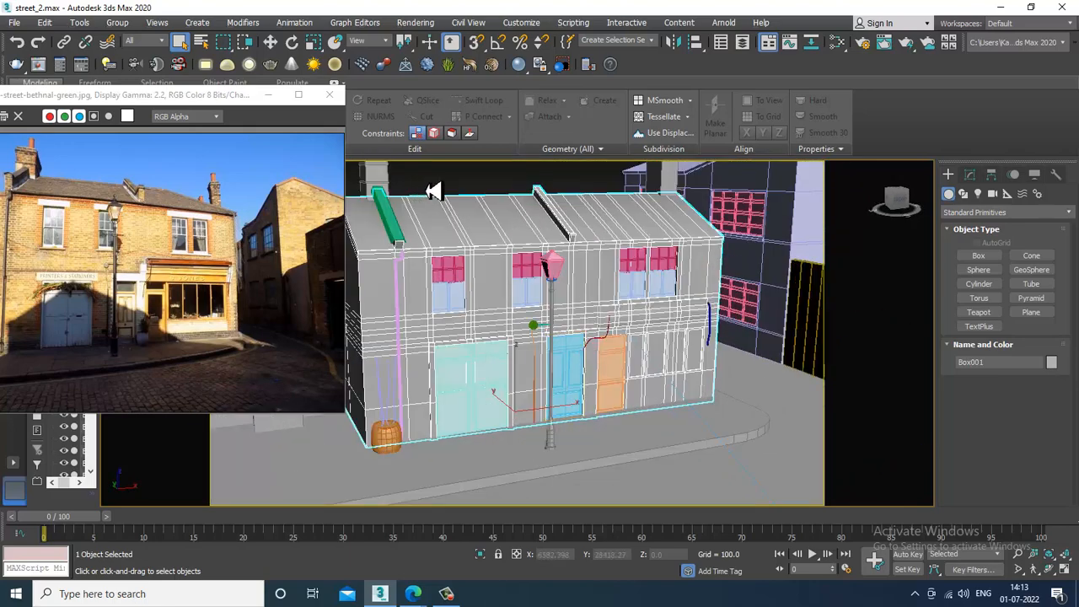
left_click_drag(512, 222, 676, 348)
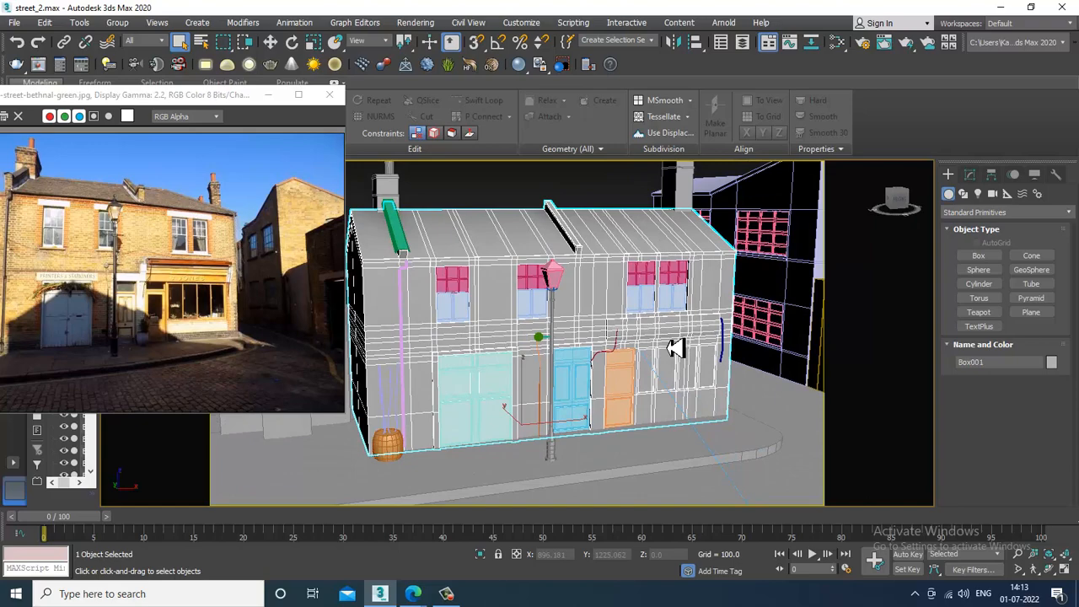
left_click_drag(685, 344, 682, 337)
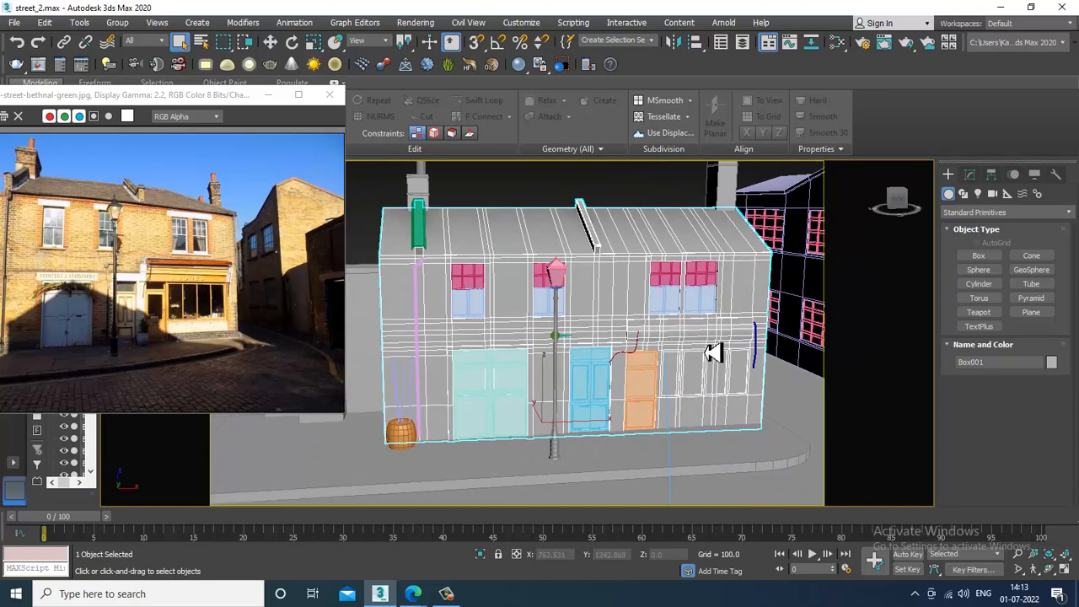
left_click(970, 174)
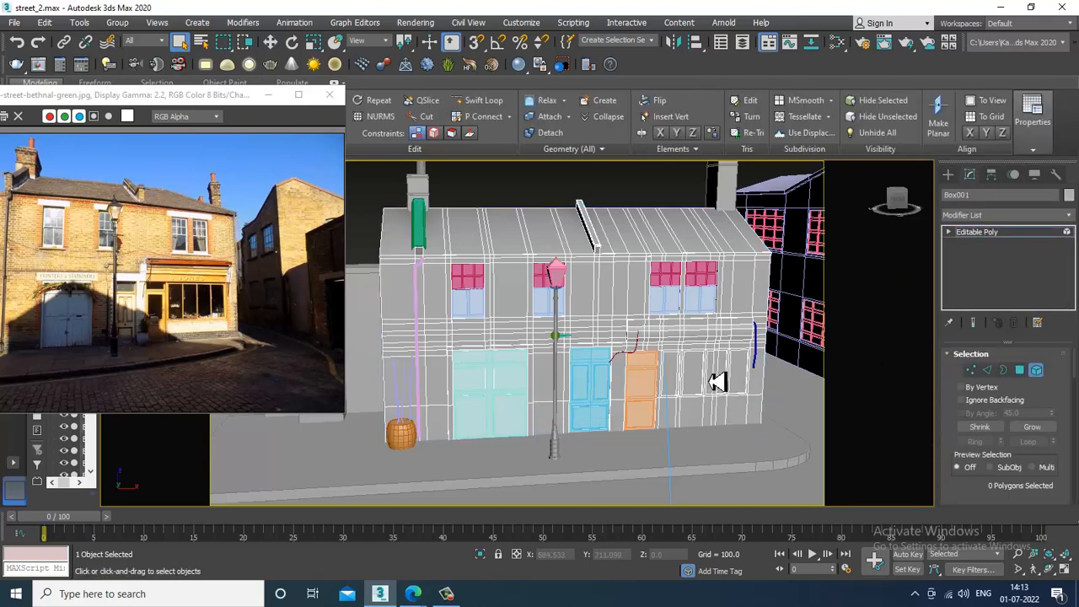
left_click_drag(709, 365, 709, 391)
key("alt+w")
left_click_drag(767, 323, 740, 321)
key("alt+w")
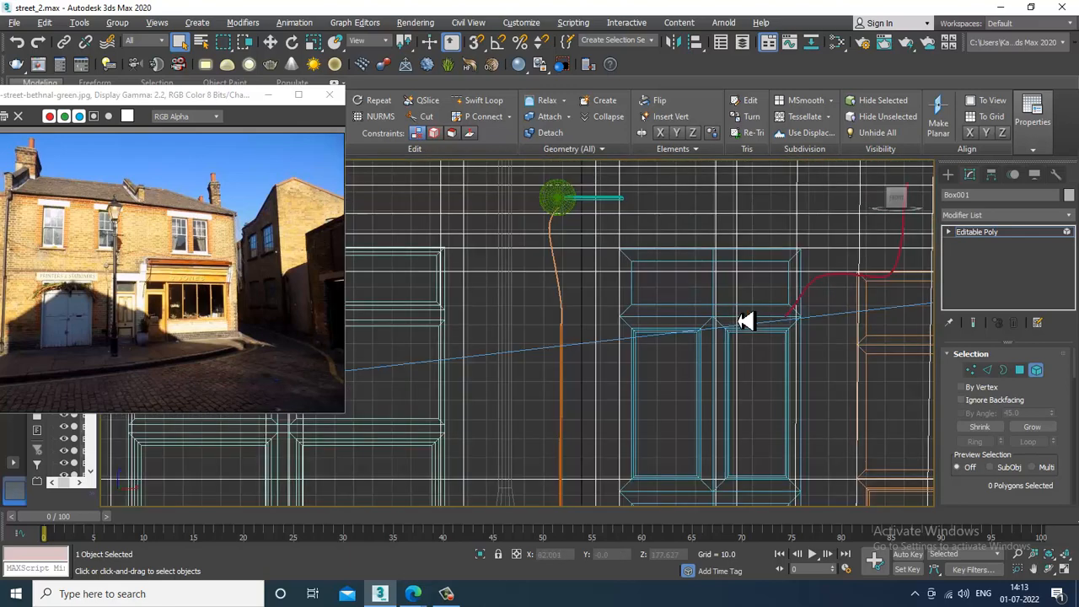
scroll(746, 321, "down", 8)
scroll(631, 329, "up", 6)
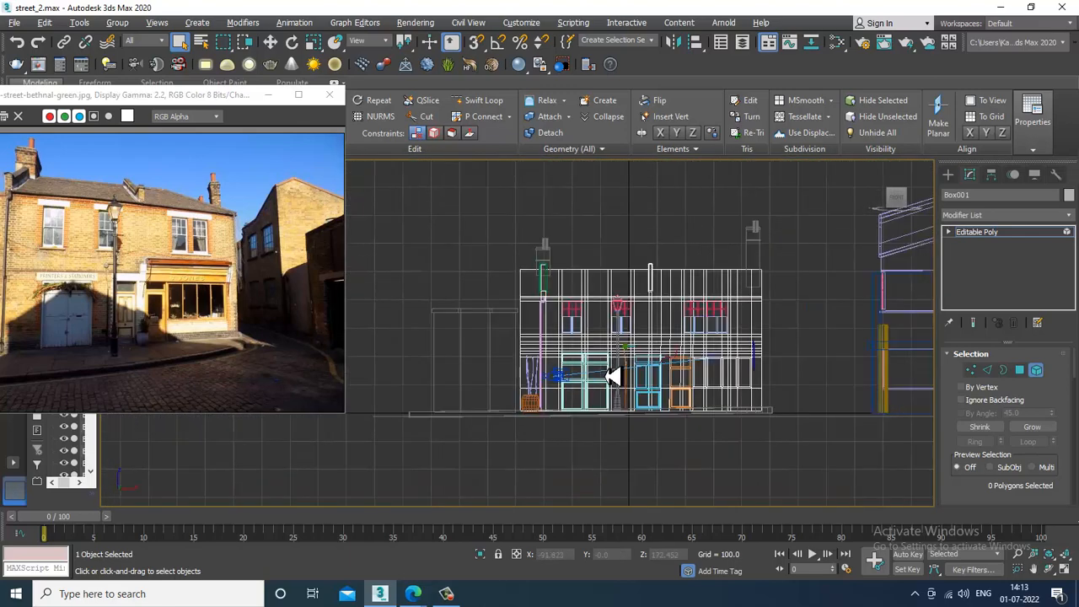
left_click_drag(565, 385, 433, 351)
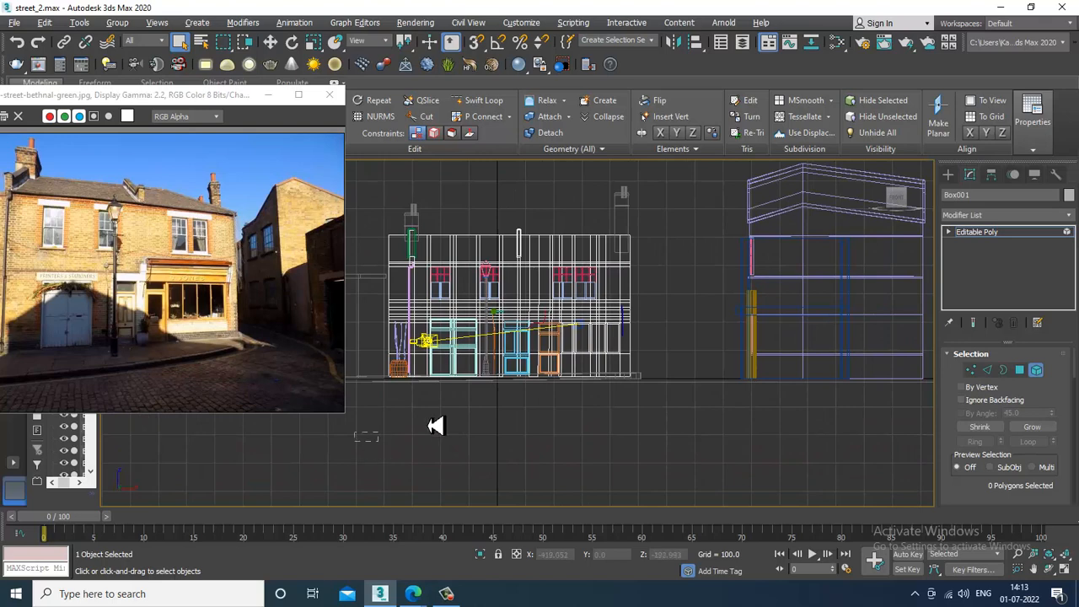
- Select the house's wall polygons below the roof in the front view and shade the selected faces in the perspective view
left_click_drag(436, 426, 747, 279)
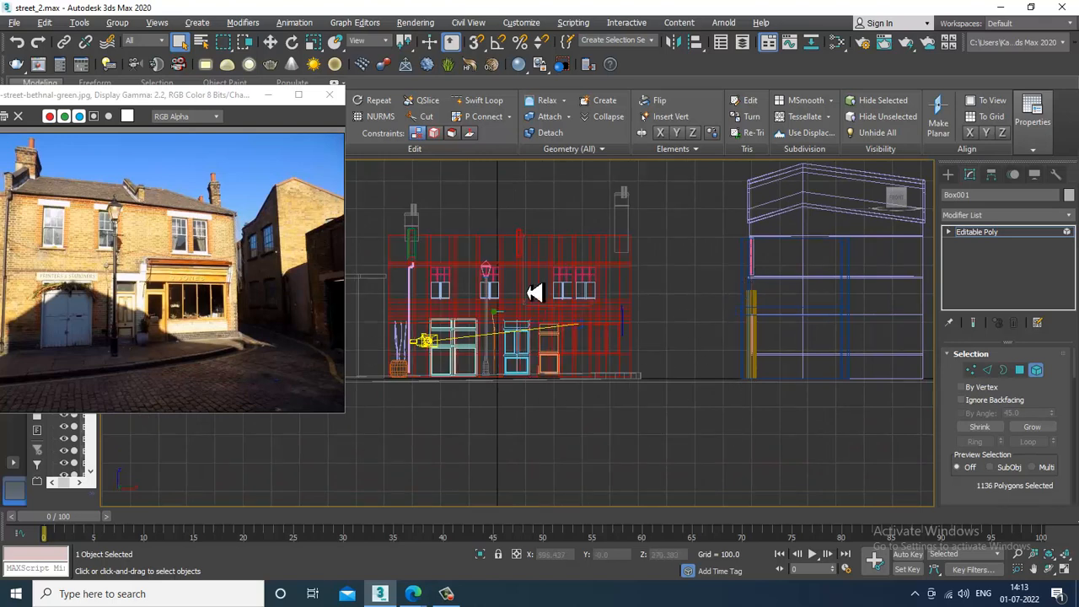
left_click_drag(371, 202, 734, 279)
left_click(1020, 371)
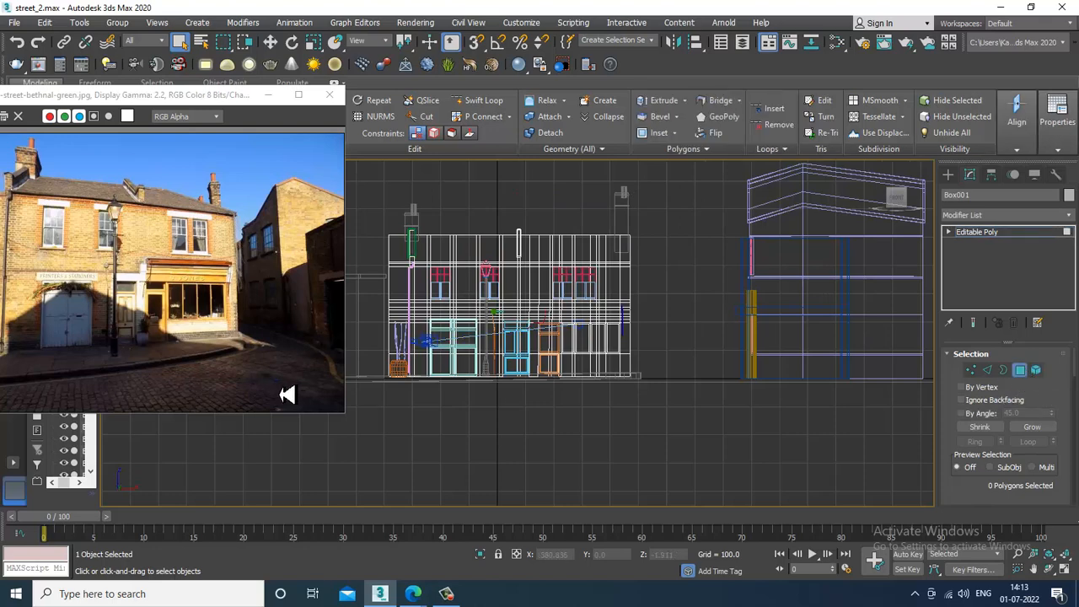
left_click_drag(371, 407, 722, 276)
key("alt+w")
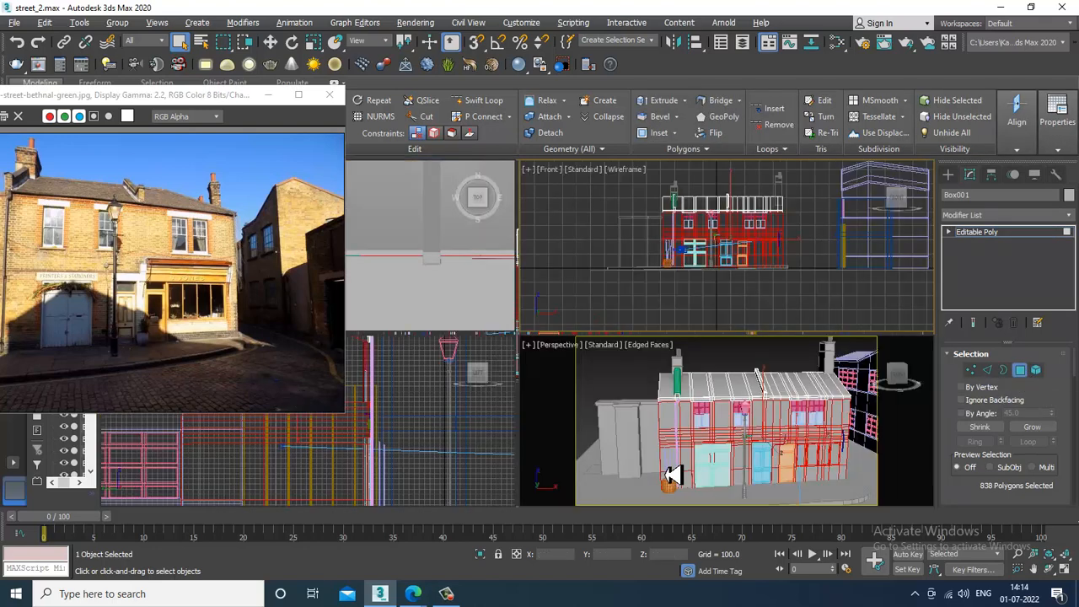
right_click(752, 428)
key("alt+w")
key("F2")
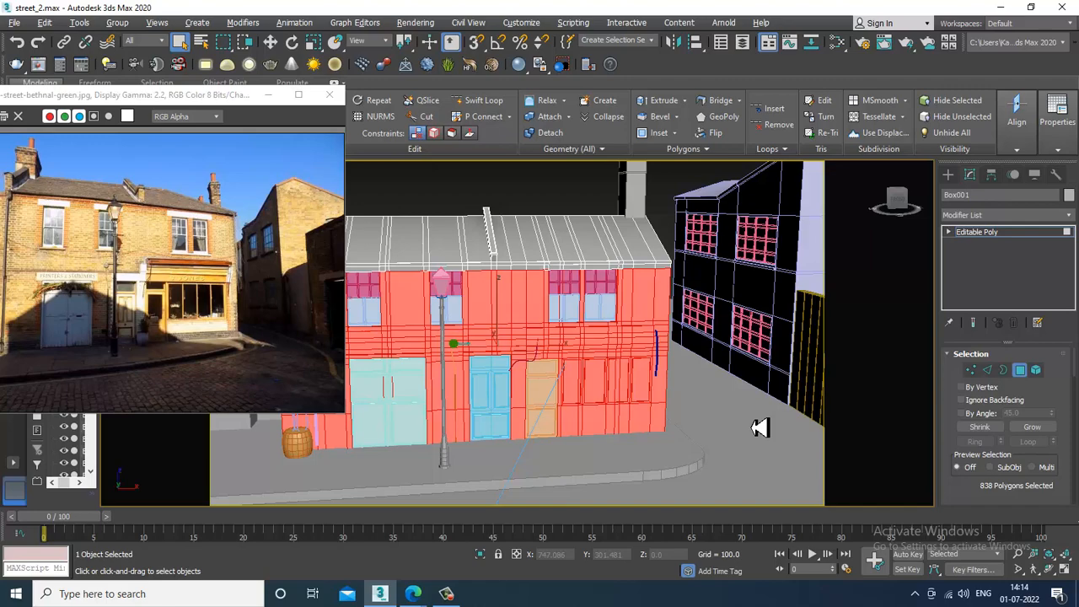
left_click_drag(507, 341, 658, 306)
left_click(448, 592)
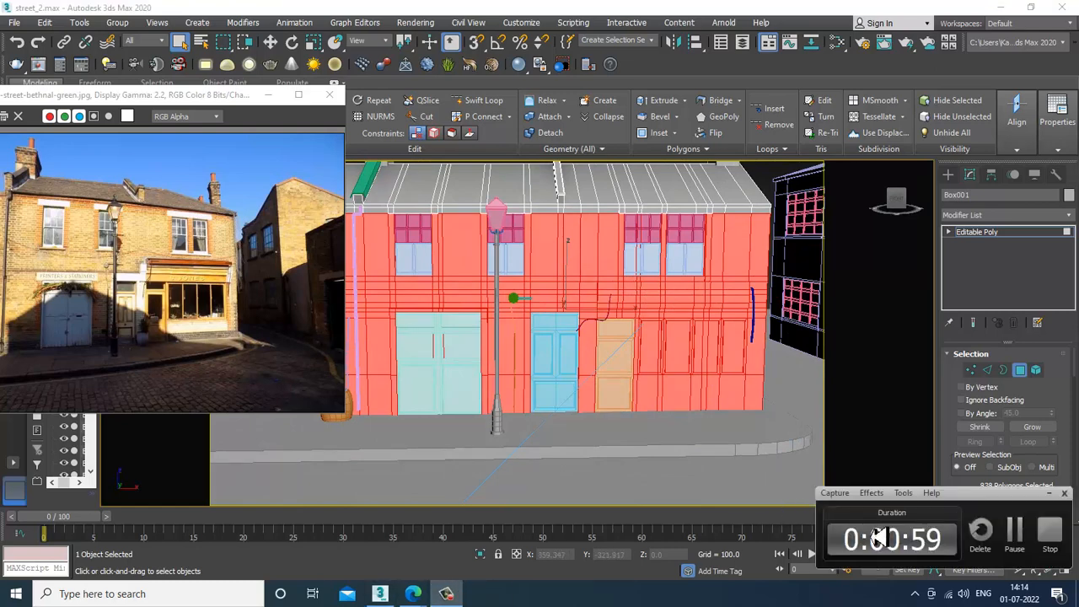
left_click_drag(611, 380, 667, 385)
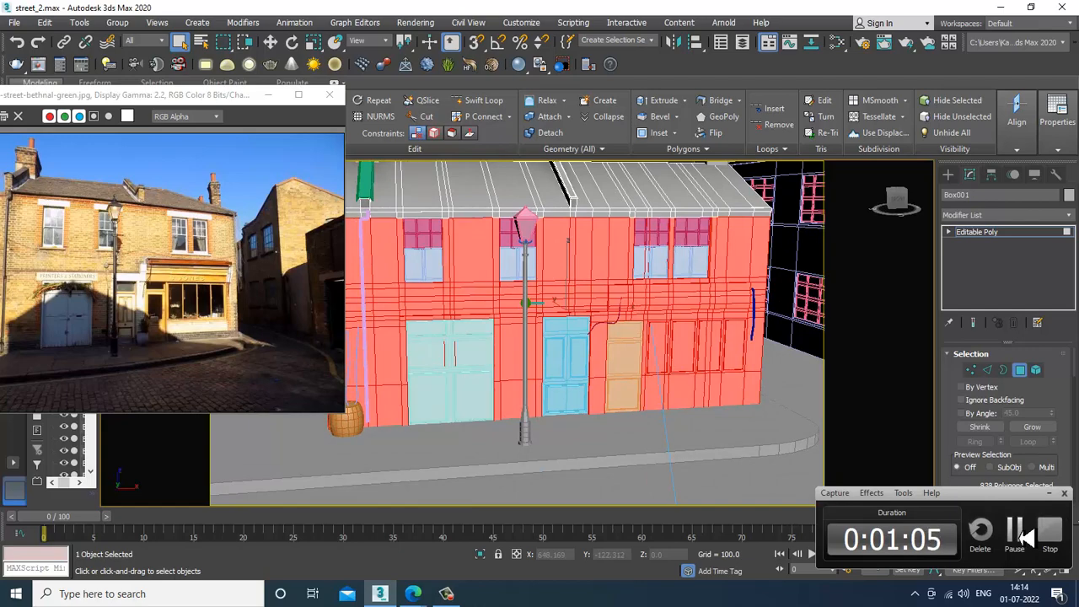
left_click(1016, 531)
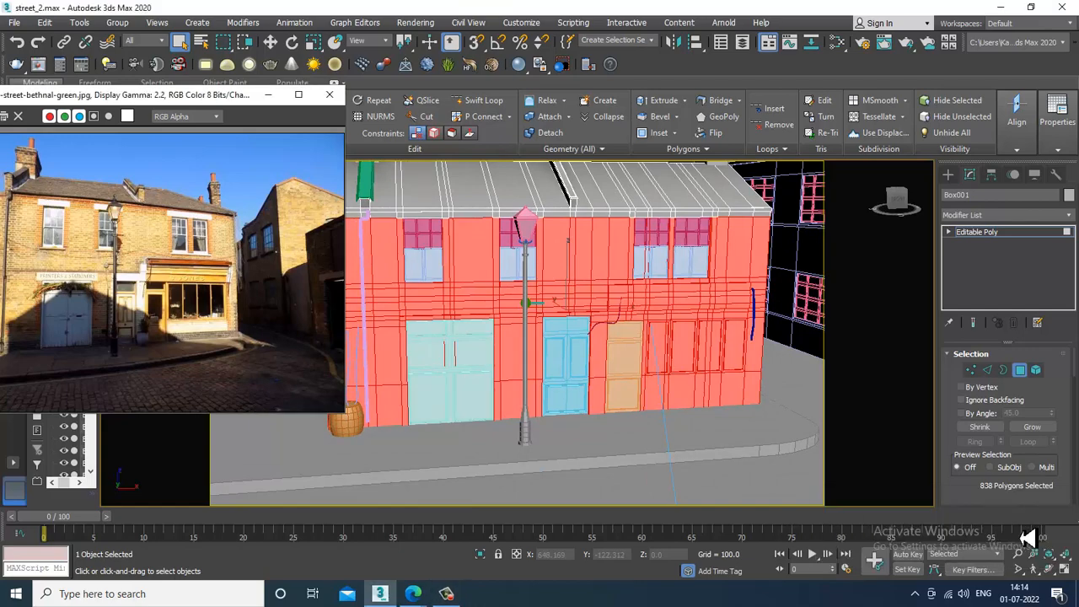
- Deselect the shopfront polygons around the orange door and the four window panels, including the fascia above them
left_click_drag(493, 291, 621, 286)
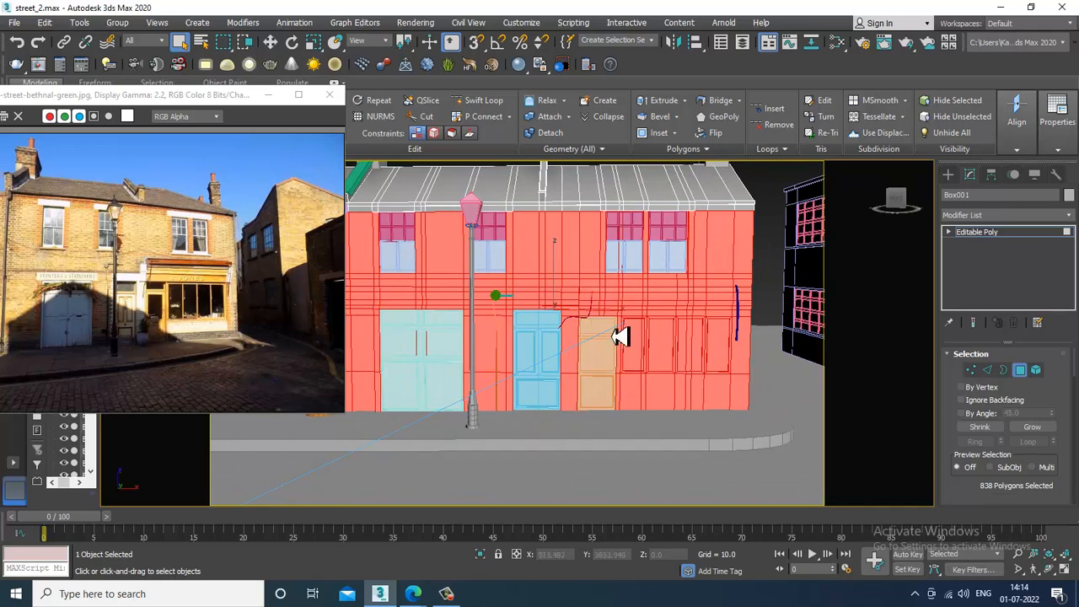
left_click_drag(621, 336, 579, 385)
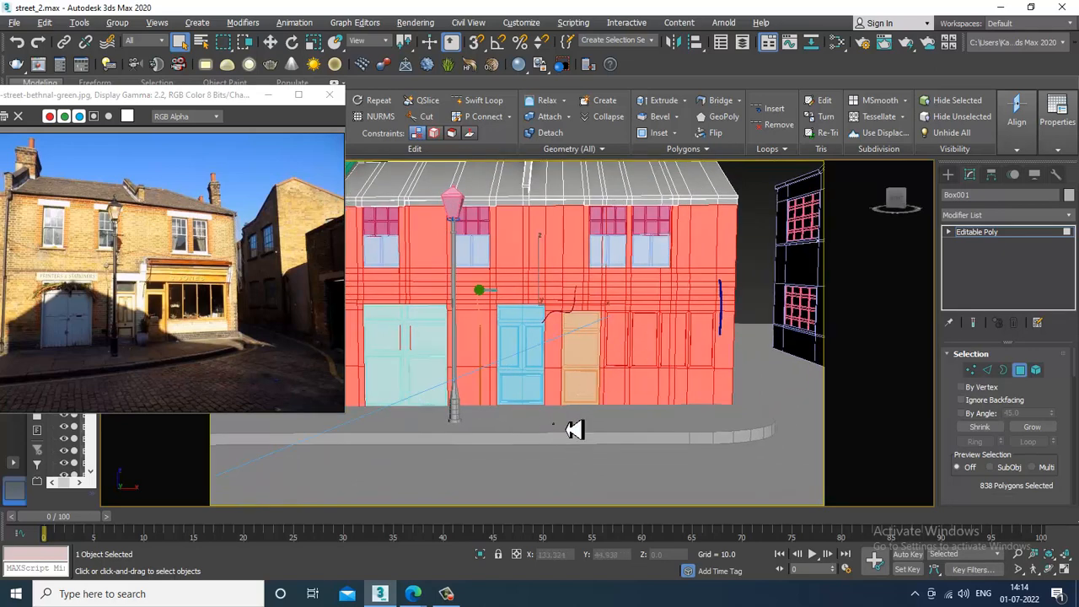
left_click_drag(553, 424, 747, 306)
left_click_drag(750, 295, 750, 294)
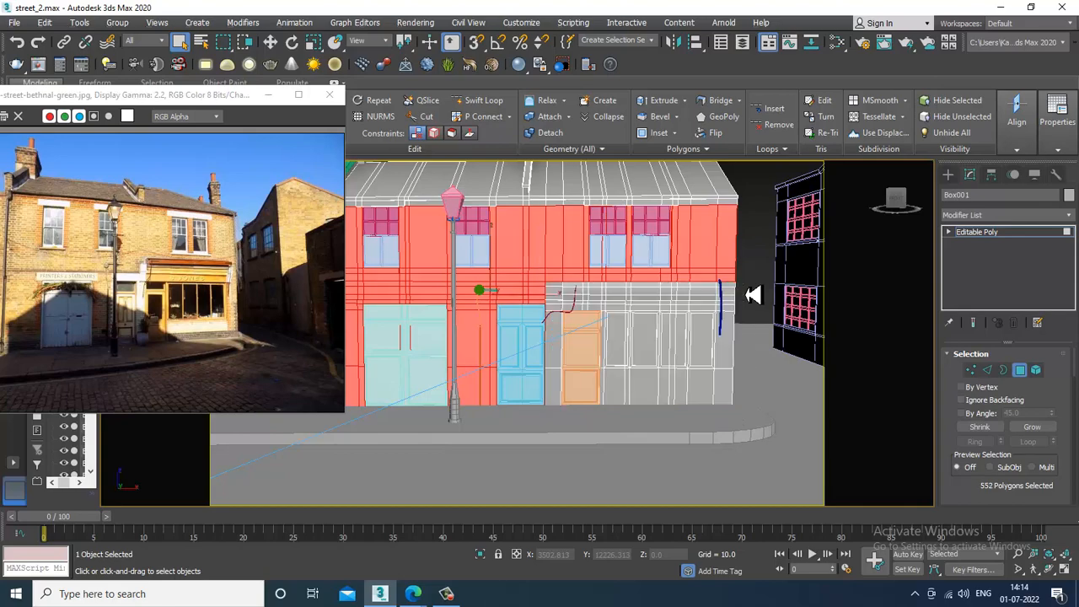
scroll(592, 296, "up", 3)
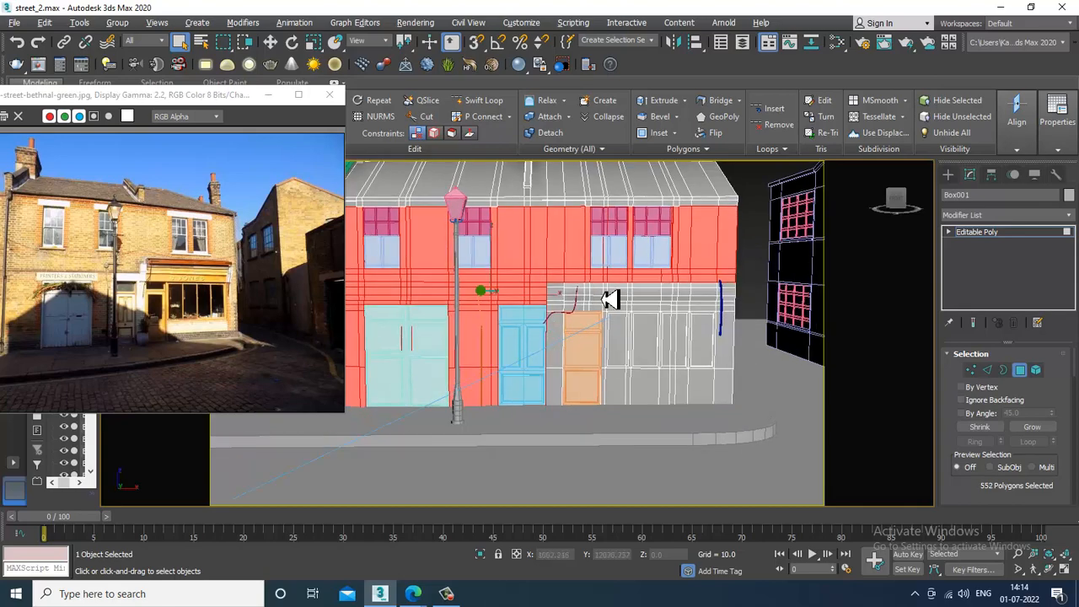
- Add the narrow corner strip of wall polygons beside the shopfront windows to the selection, from the fascia down to the ground
scroll(727, 289, "up", 3)
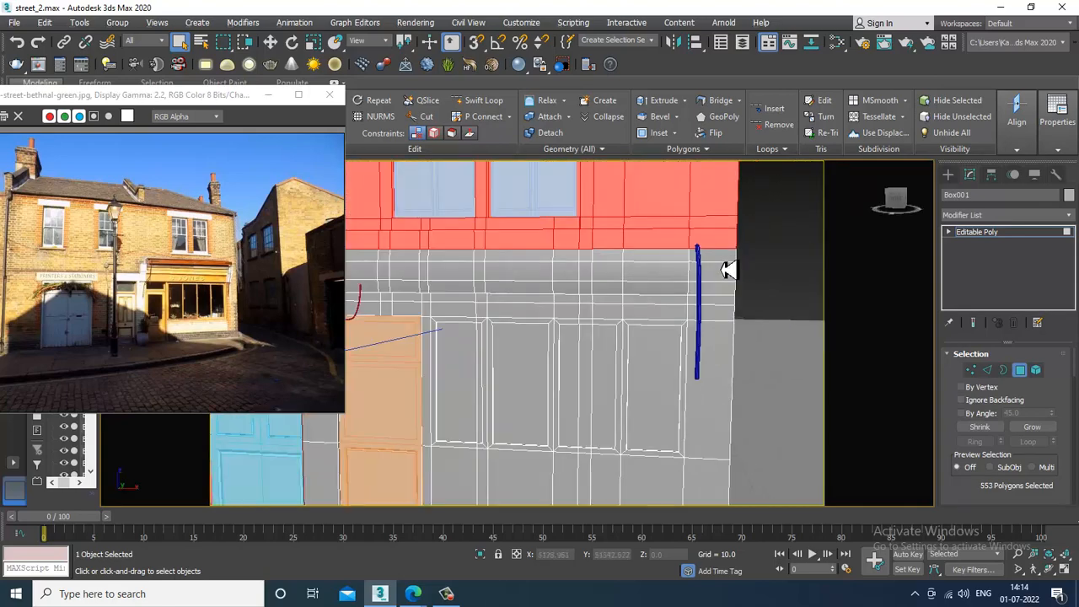
left_click(728, 271, "ctrl")
left_click(728, 287, "ctrl")
left_click(724, 299, "ctrl")
left_click(724, 312, "ctrl")
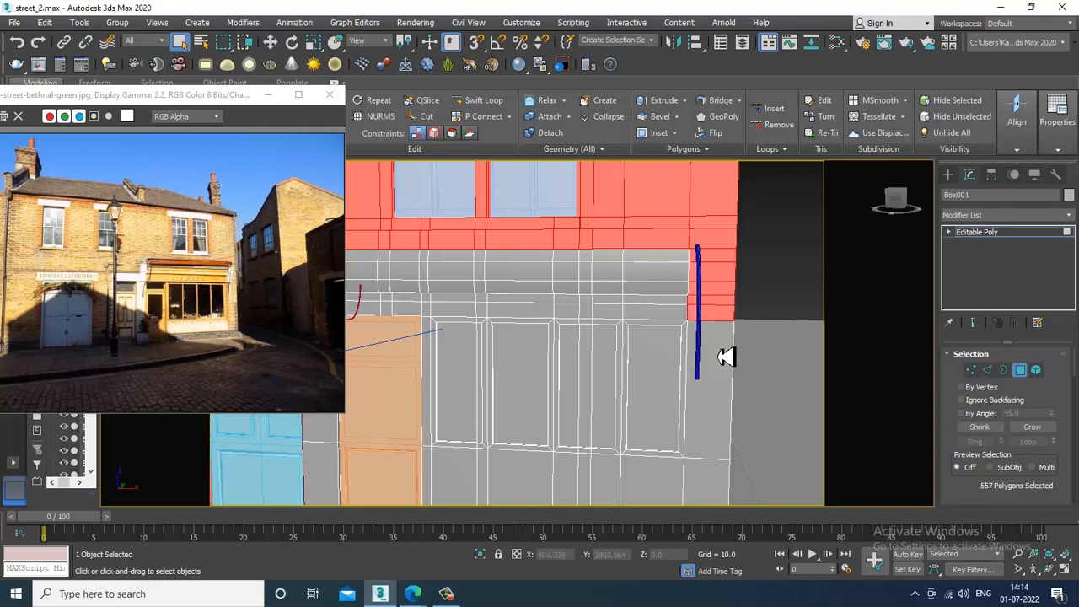
left_click(723, 359, "ctrl")
left_click_drag(735, 377, 739, 285)
left_click(716, 425, "ctrl")
- Find and launch Adobe Photoshop CC 2017
left_click(133, 597)
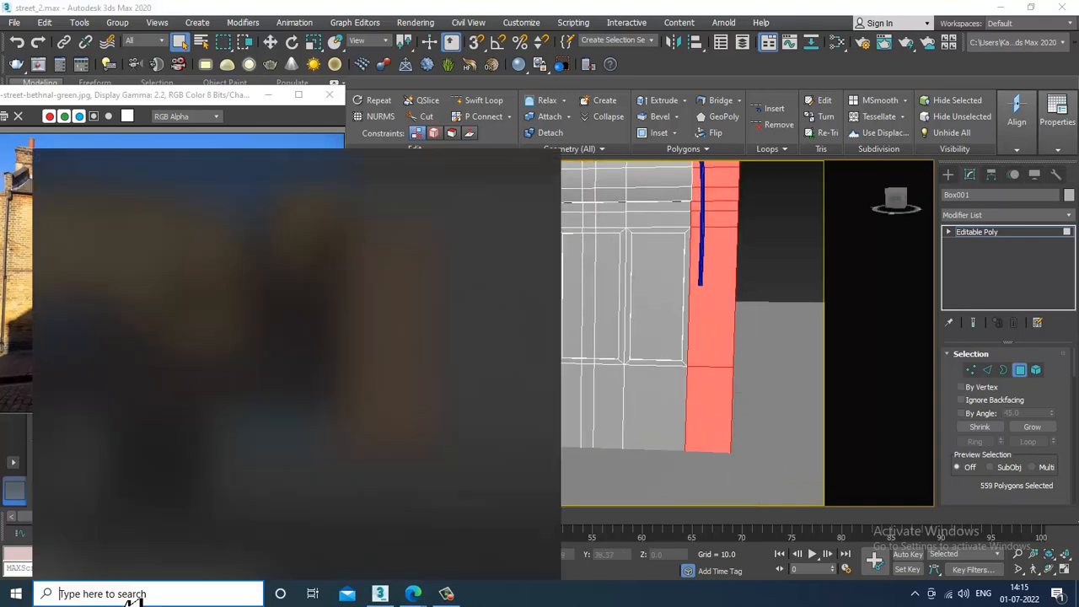
type("photo")
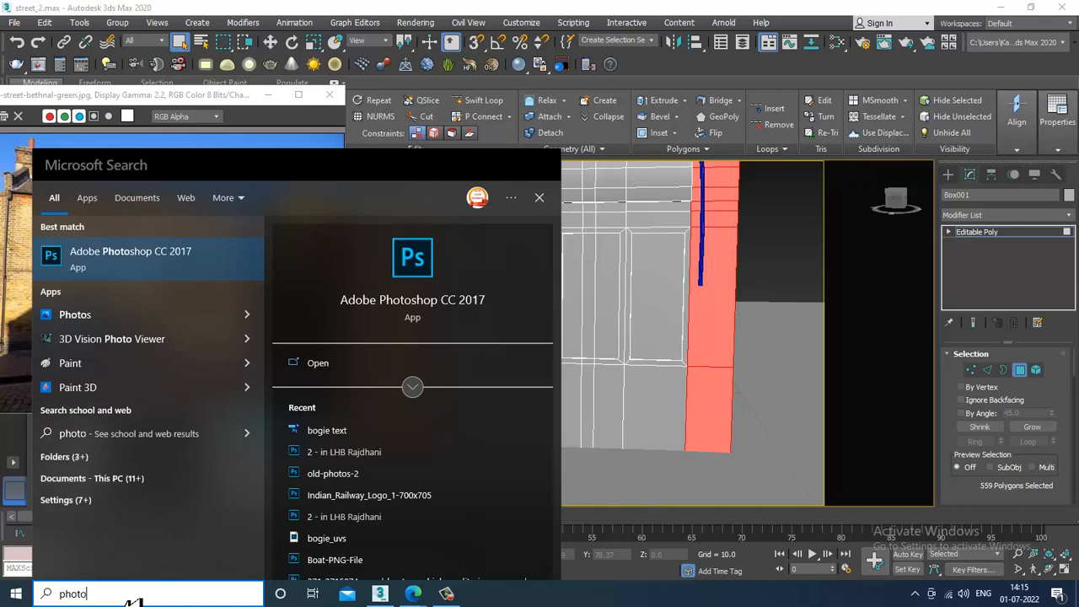
key("Escape")
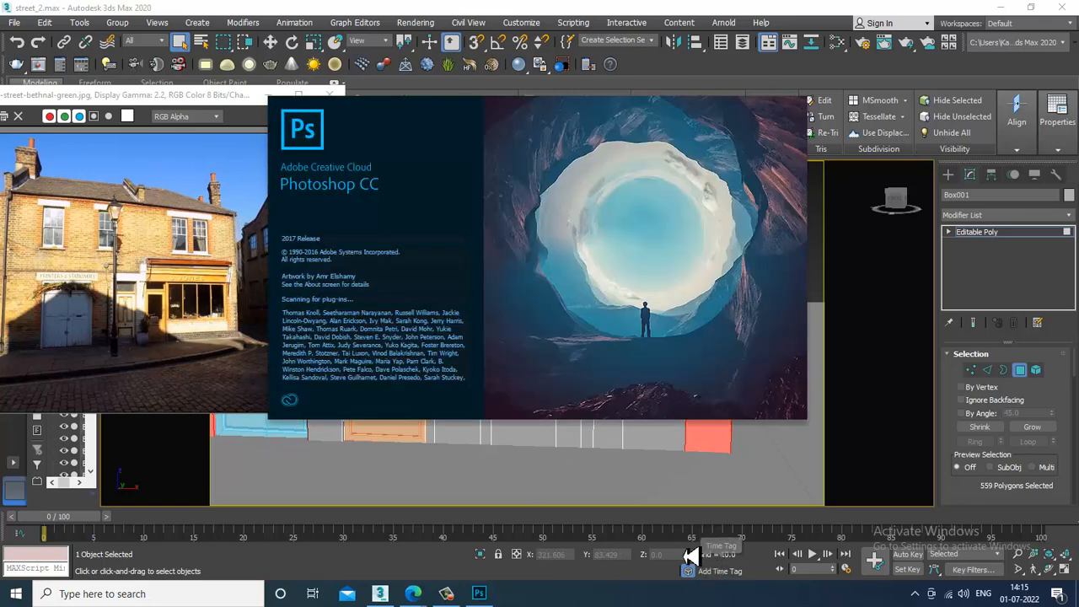
left_click(446, 592)
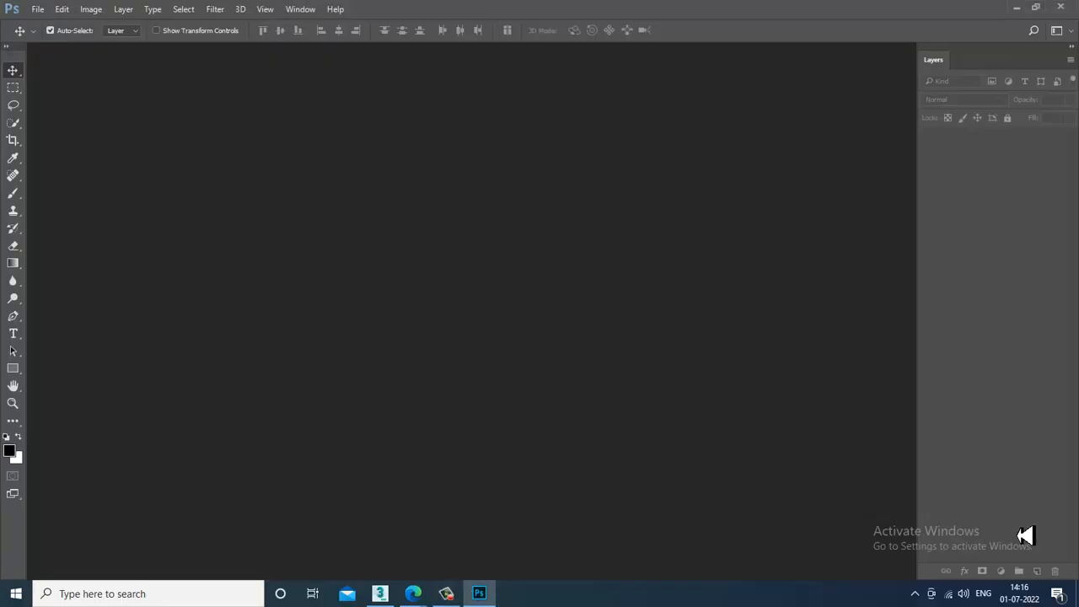
- Open the brick image 2400x1350_texture-brick-wall from the textures folder inside June 2022 > London street on drive D
left_click(38, 12)
left_click(56, 34)
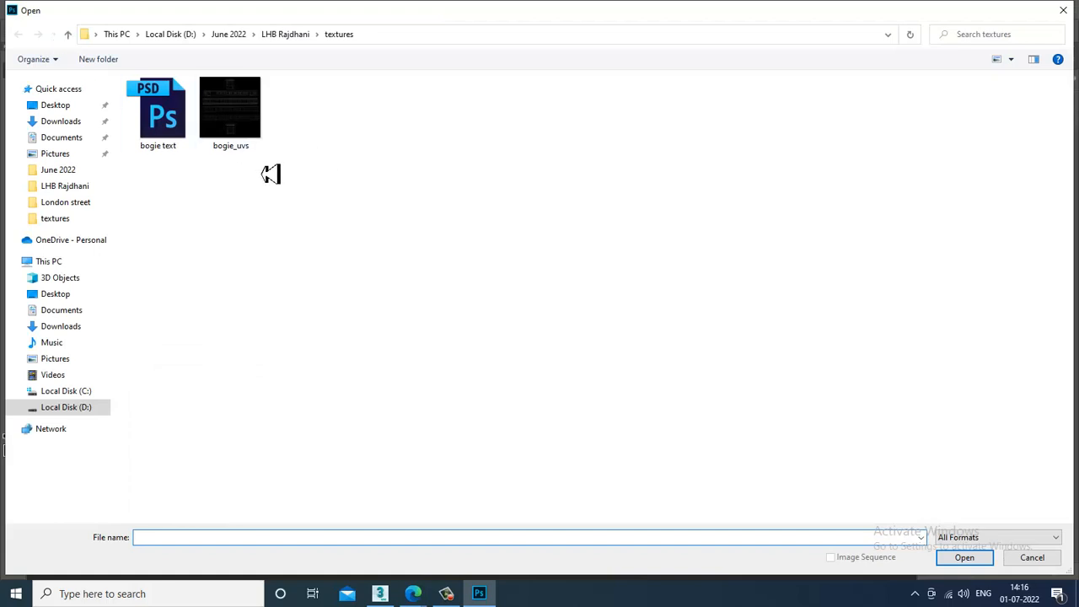
left_click(189, 37)
double_click(177, 183)
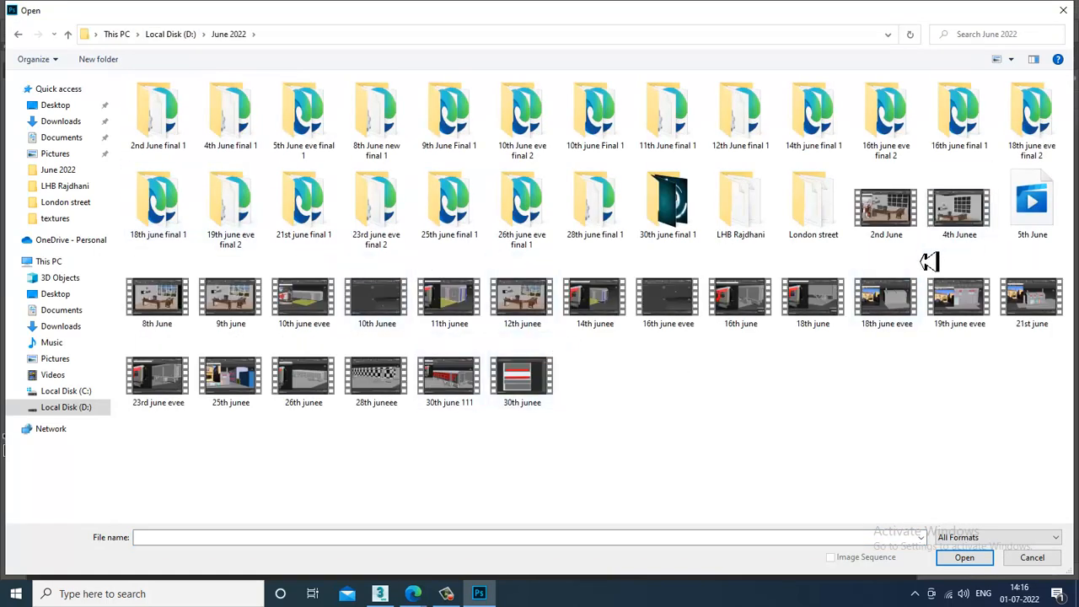
double_click(812, 221)
double_click(156, 110)
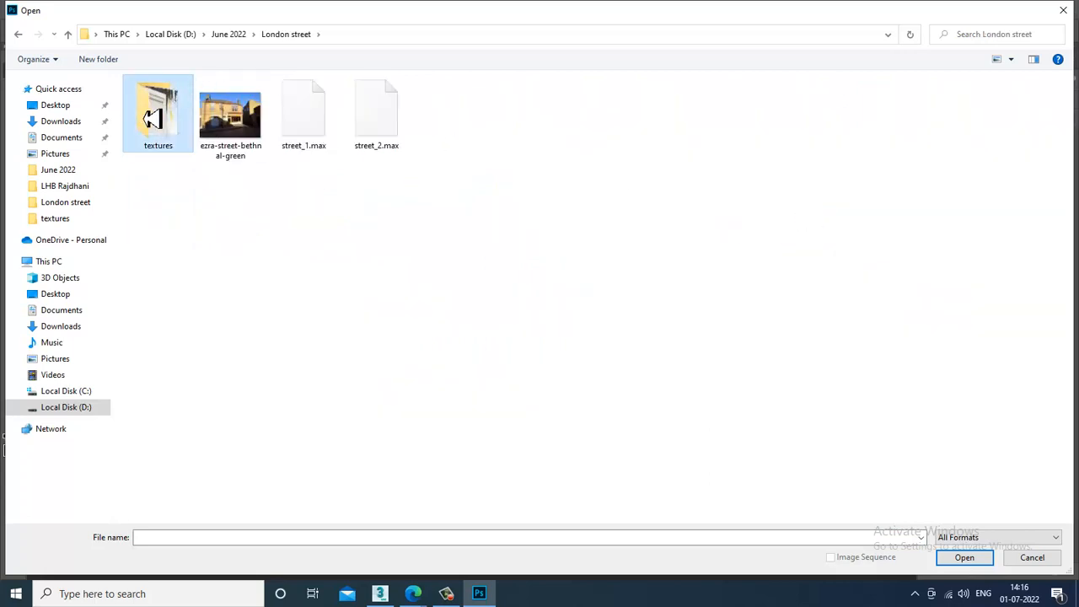
left_click(252, 139)
double_click(256, 139)
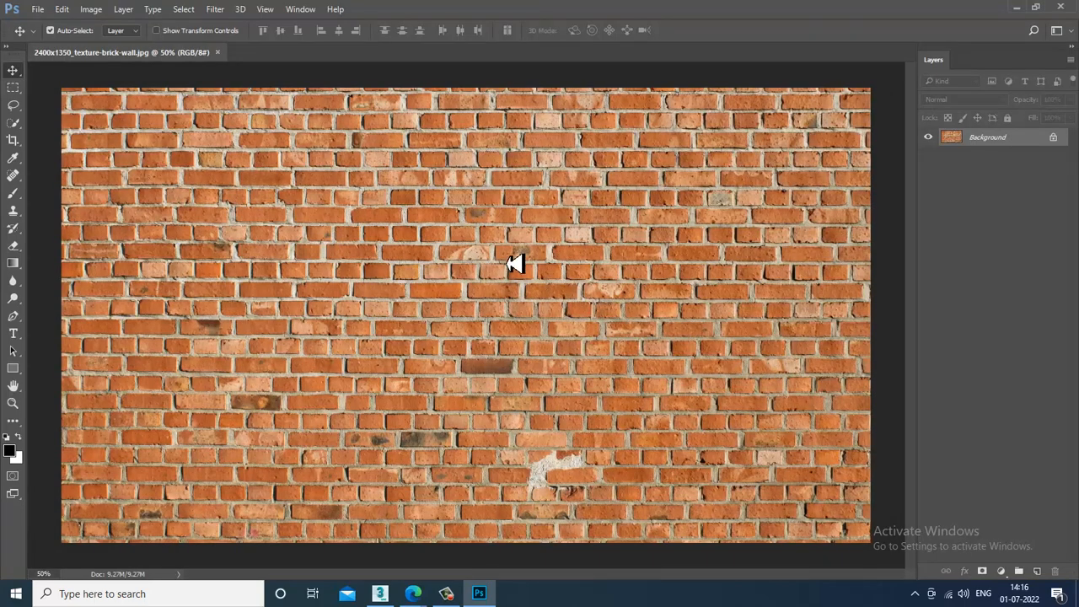
- Unlock the brick image's Background layer so it becomes a regular layer
left_click(1053, 137)
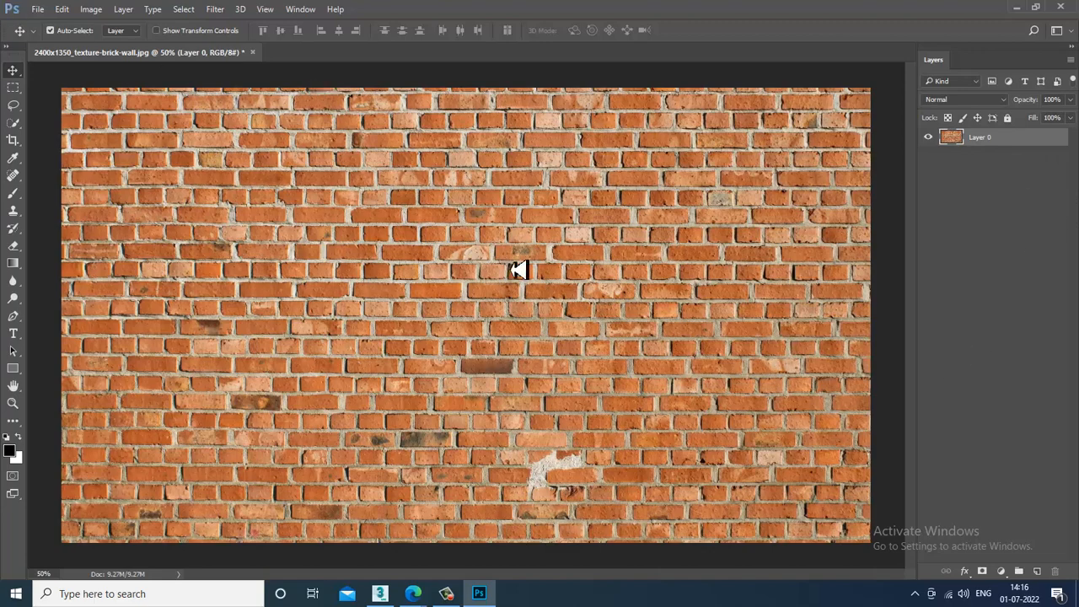
left_click(91, 9)
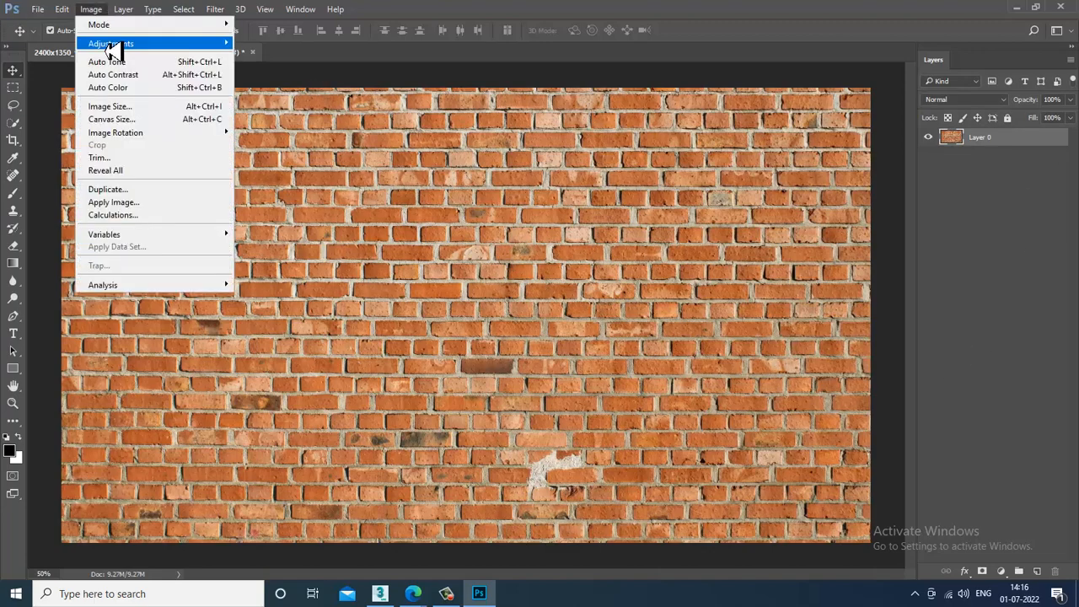
left_click(84, 10)
left_click(38, 10)
left_click(52, 37)
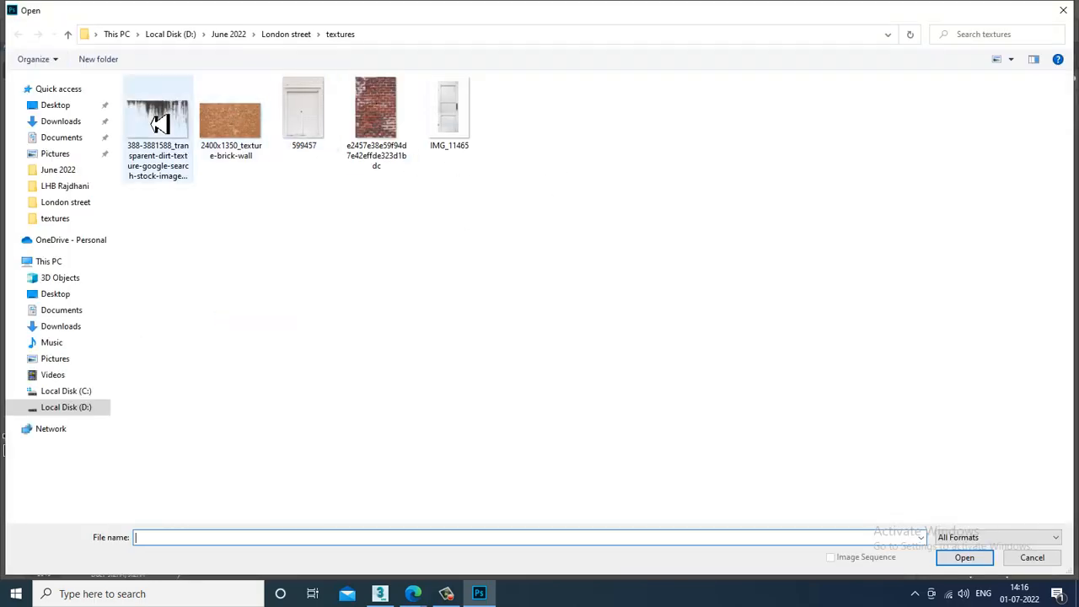
double_click(159, 123)
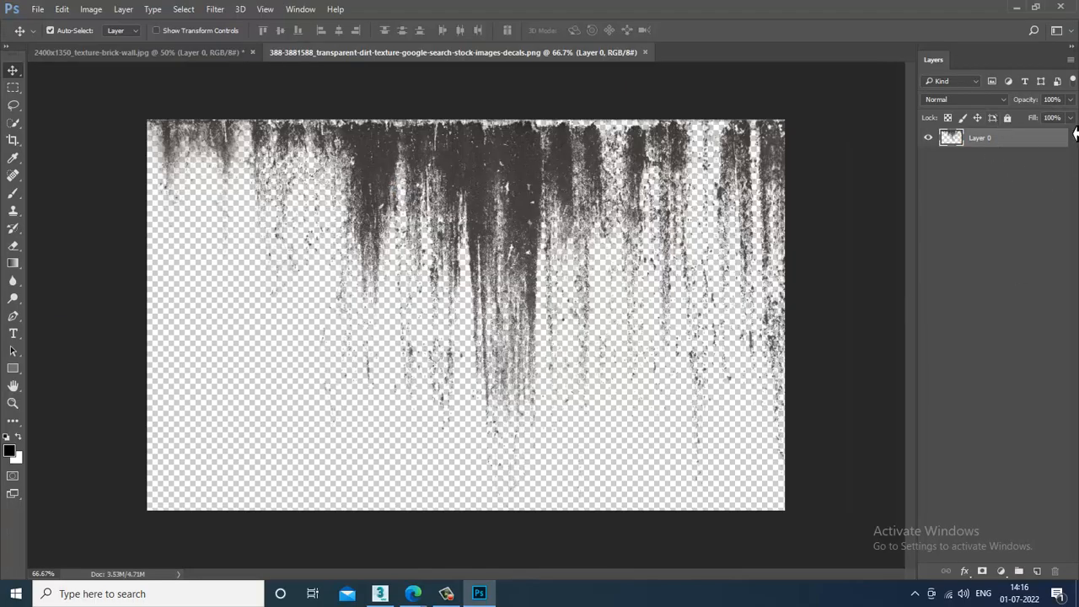
left_click(232, 53)
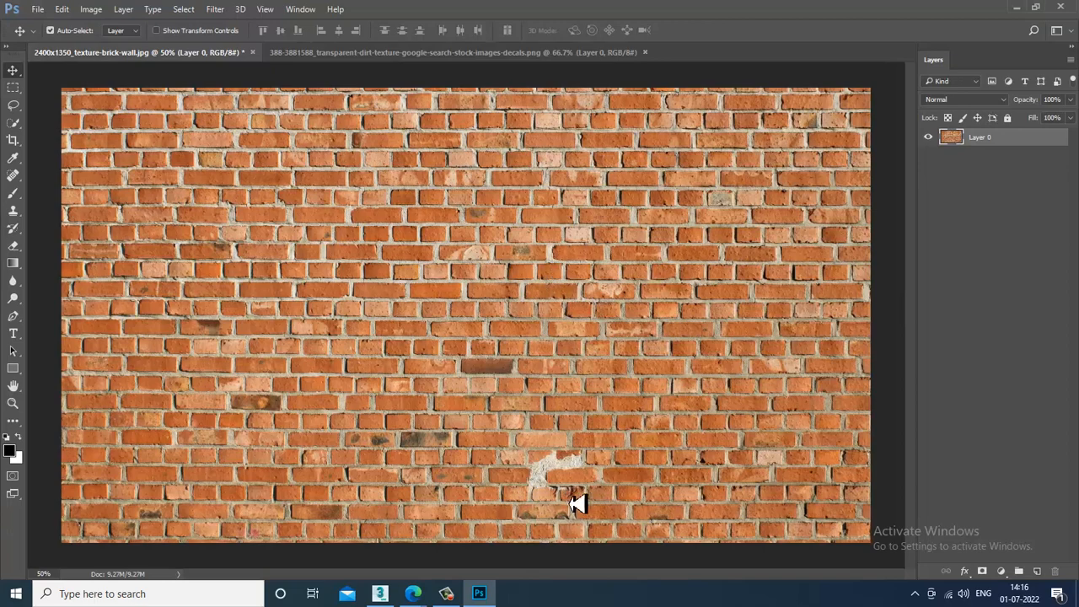
left_click(1037, 572)
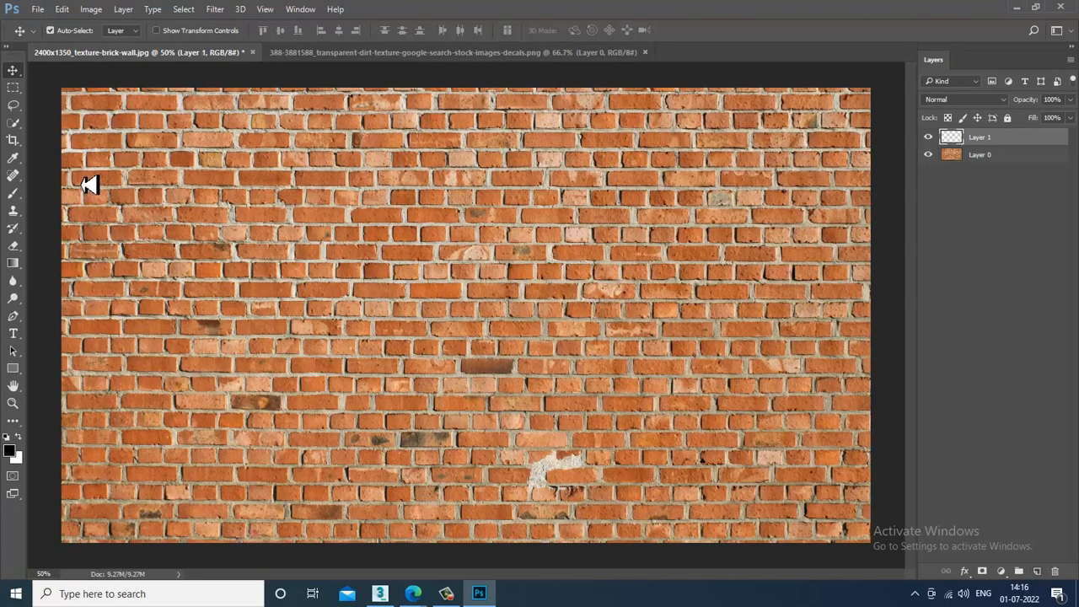
left_click(93, 9)
mouse_move(113, 43)
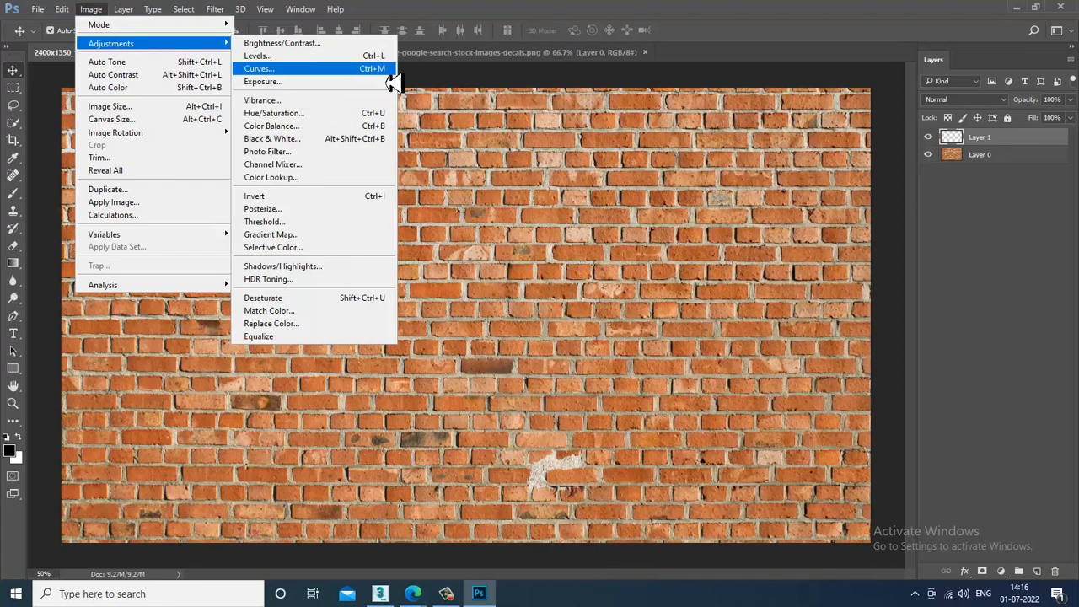
left_click(393, 43)
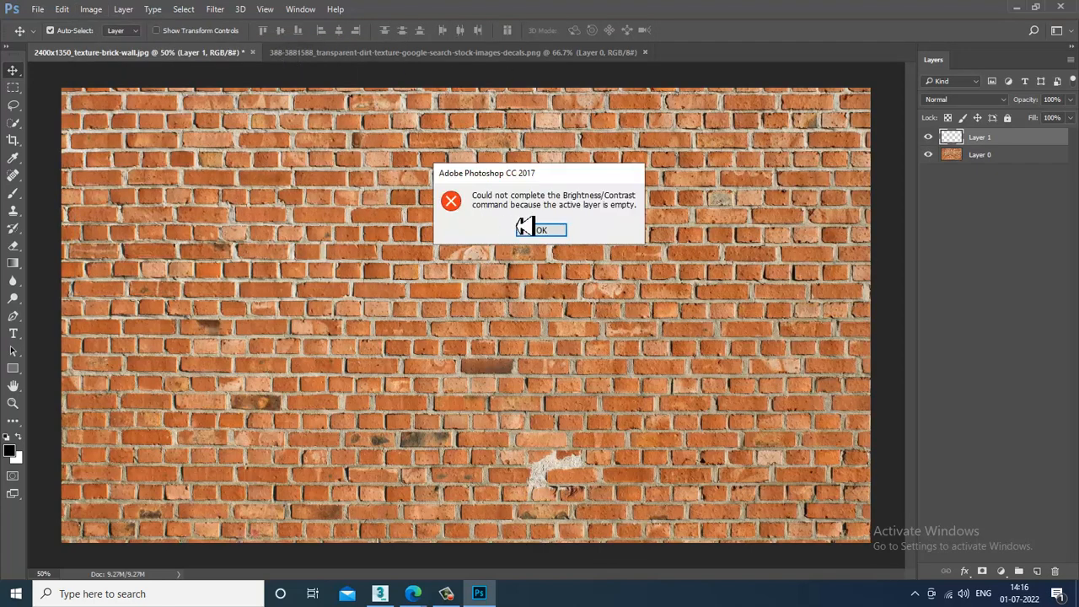
left_click(531, 229)
- Adjust the brick wall layer, Layer 0, with Brightness/Contrast at brightness -14 and contrast -1
left_click(985, 159)
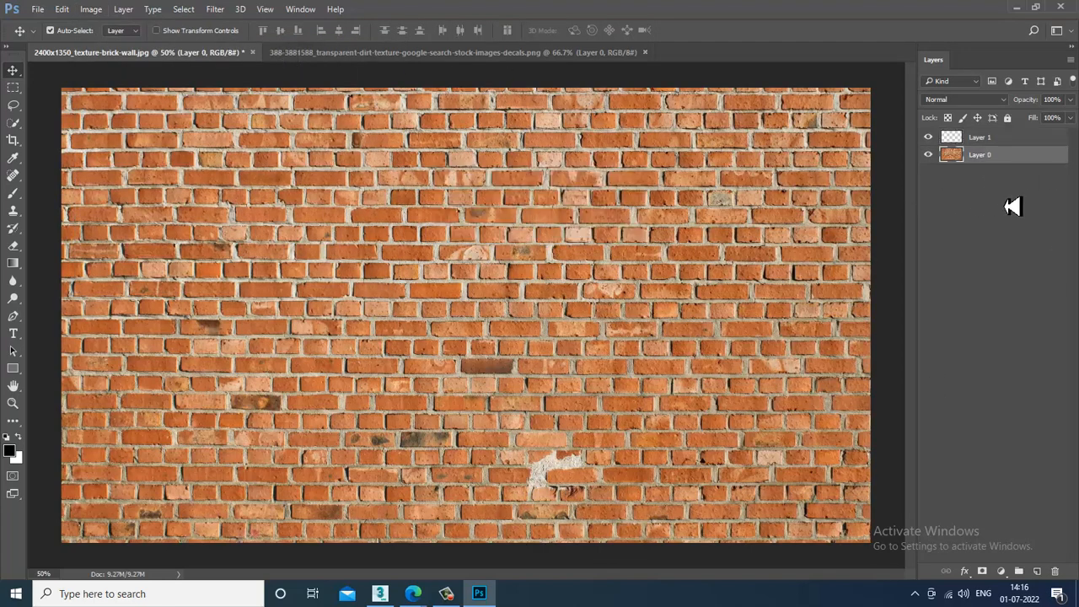
key("ctrl+b")
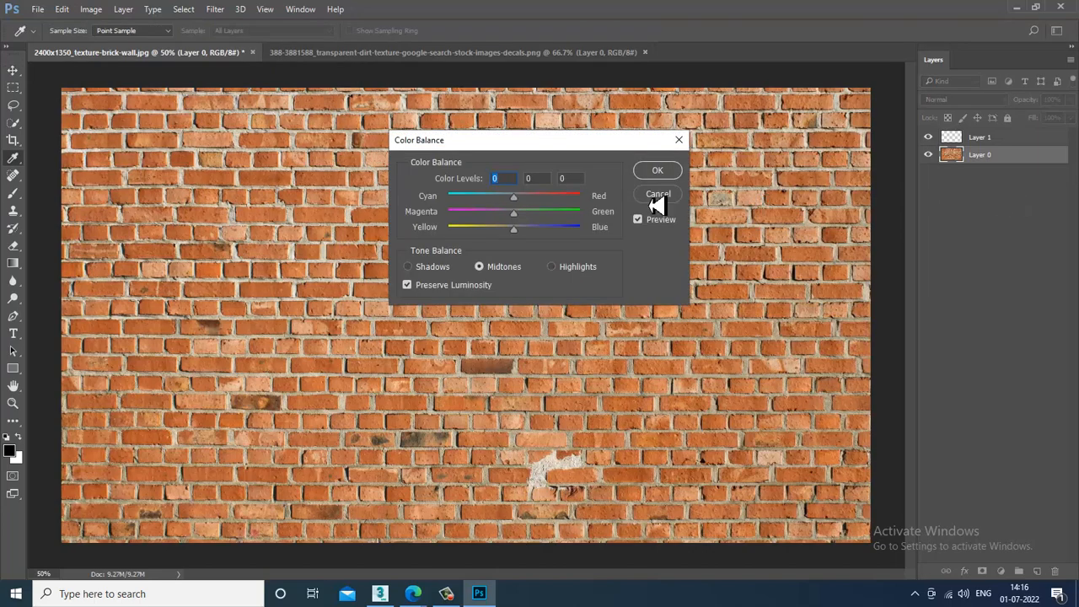
left_click(656, 201)
key("v")
left_click(91, 9)
mouse_move(106, 43)
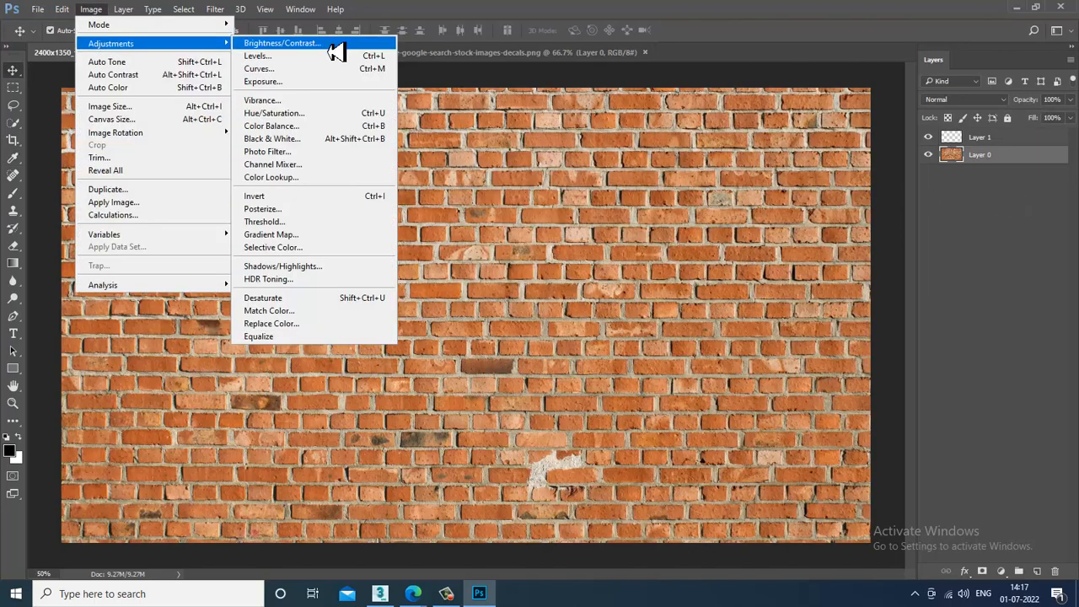
left_click(334, 47)
left_click_drag(508, 202, 487, 203)
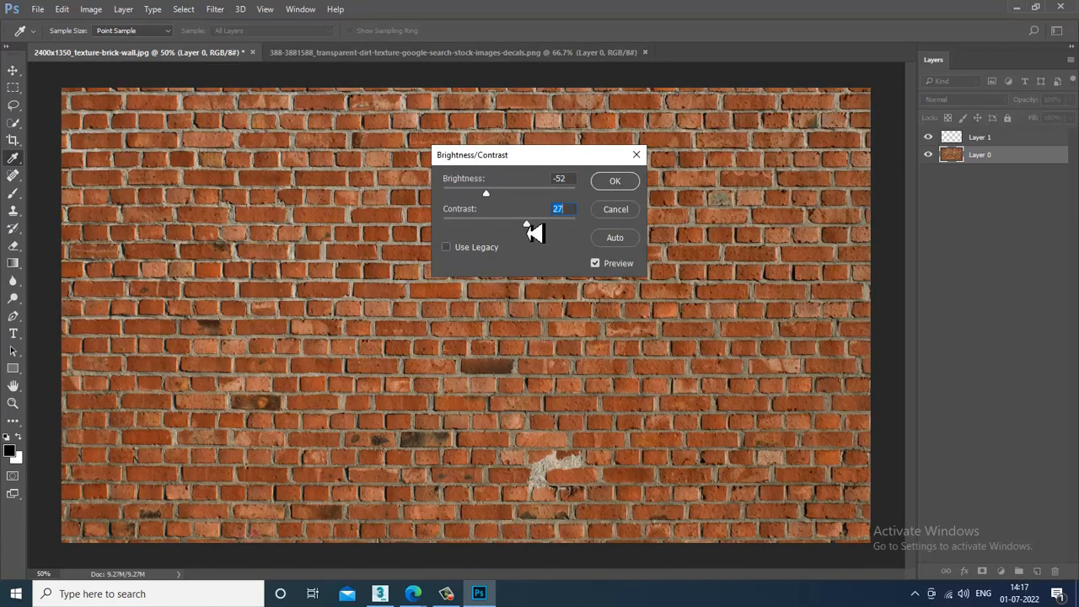
left_click_drag(495, 202, 513, 203)
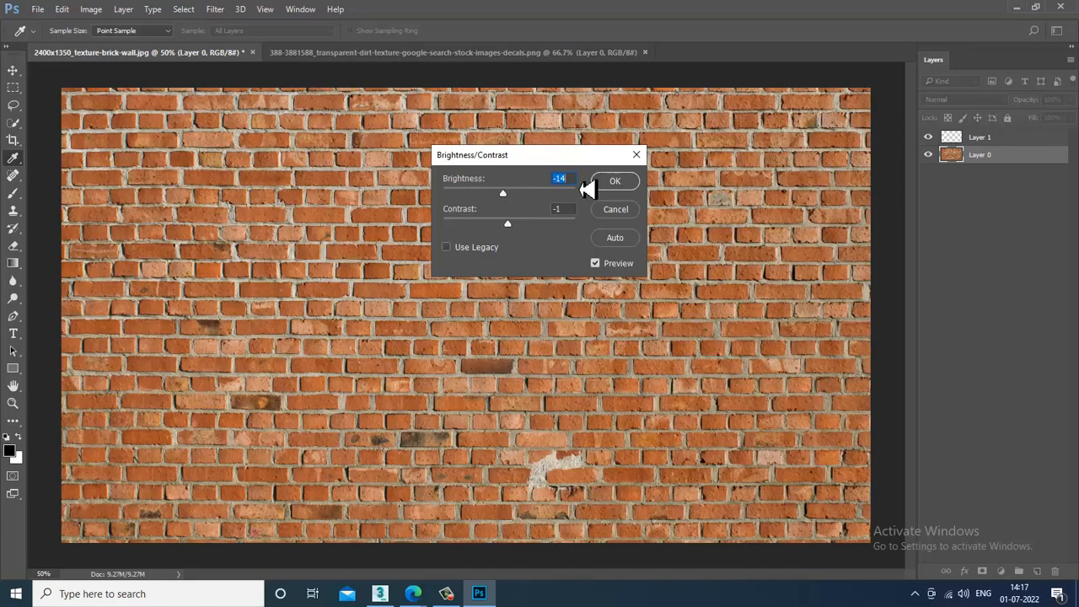
left_click(620, 183)
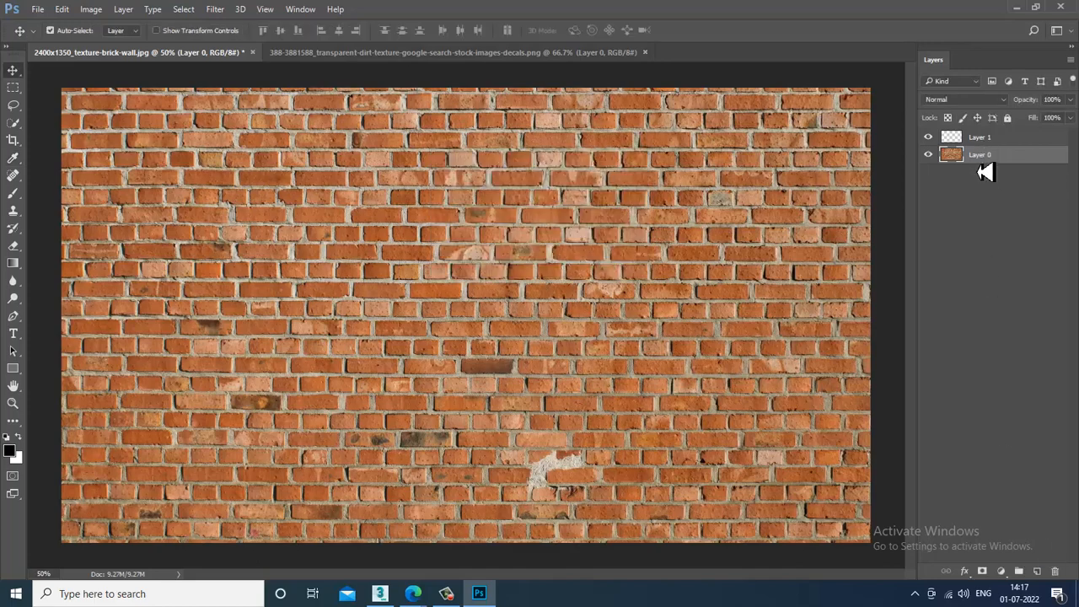
- Make the empty Layer 1 active and switch to the Brush tool
key("alt+bracketright")
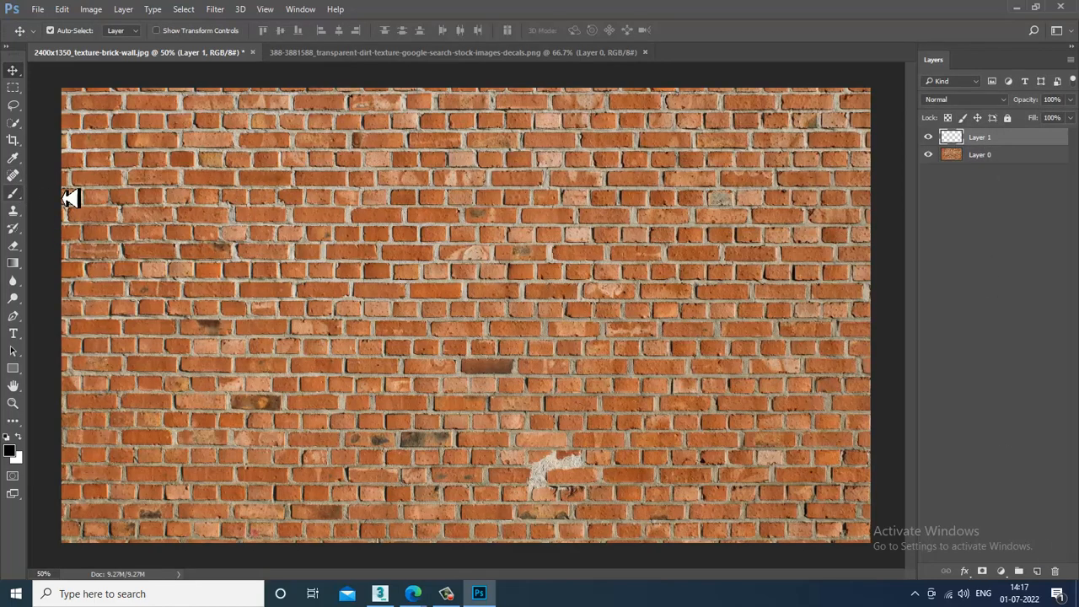
left_click(14, 193)
left_click(74, 197)
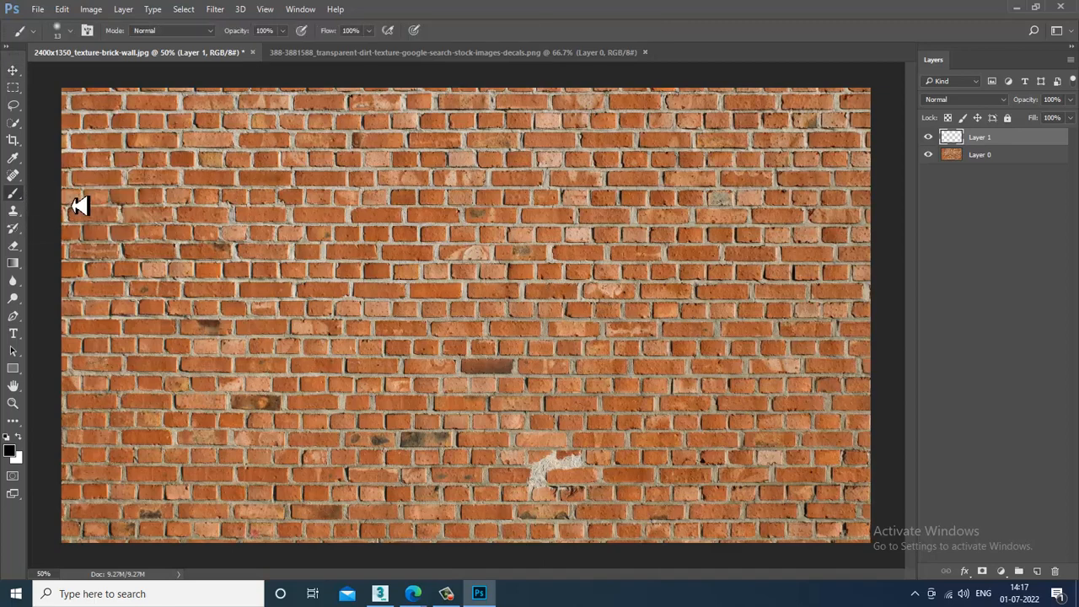
- Replace the current brush presets with the Drop Shadow Brushes set
left_click(70, 31)
left_click(180, 57)
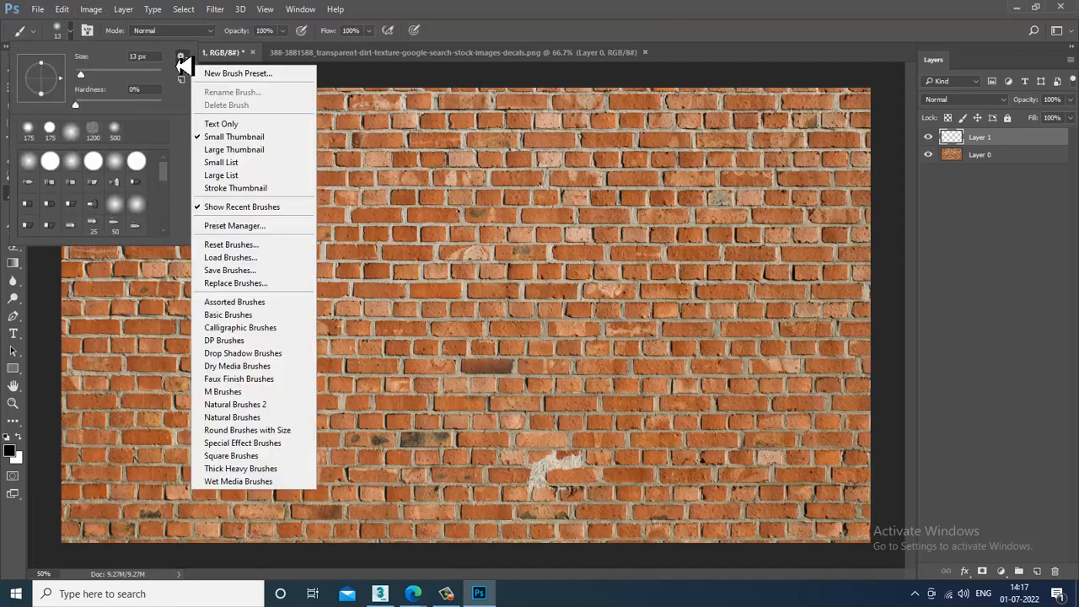
left_click(291, 354)
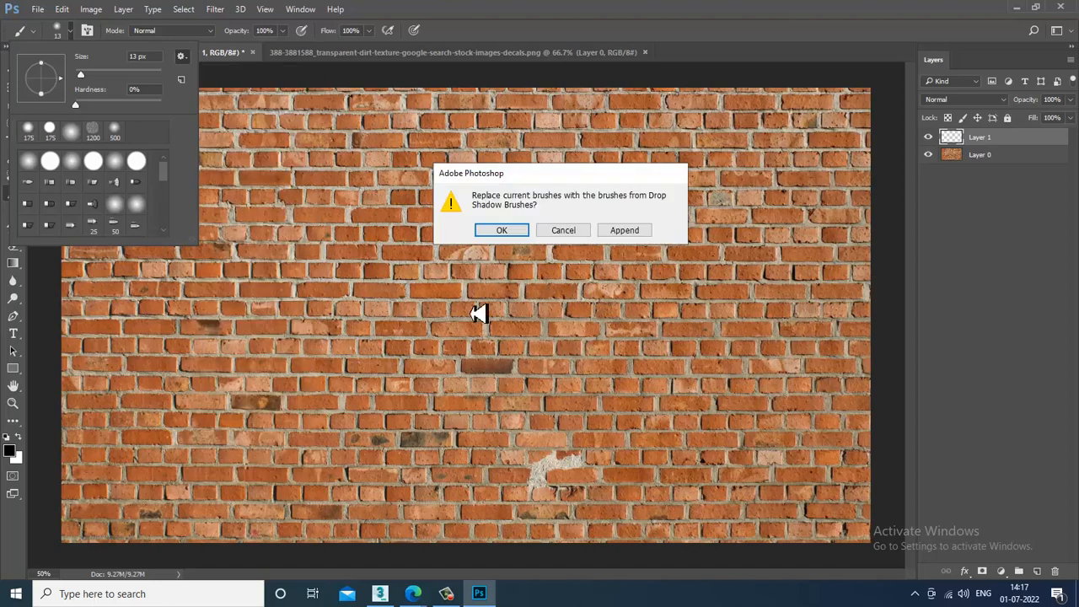
left_click(497, 233)
left_click(566, 231)
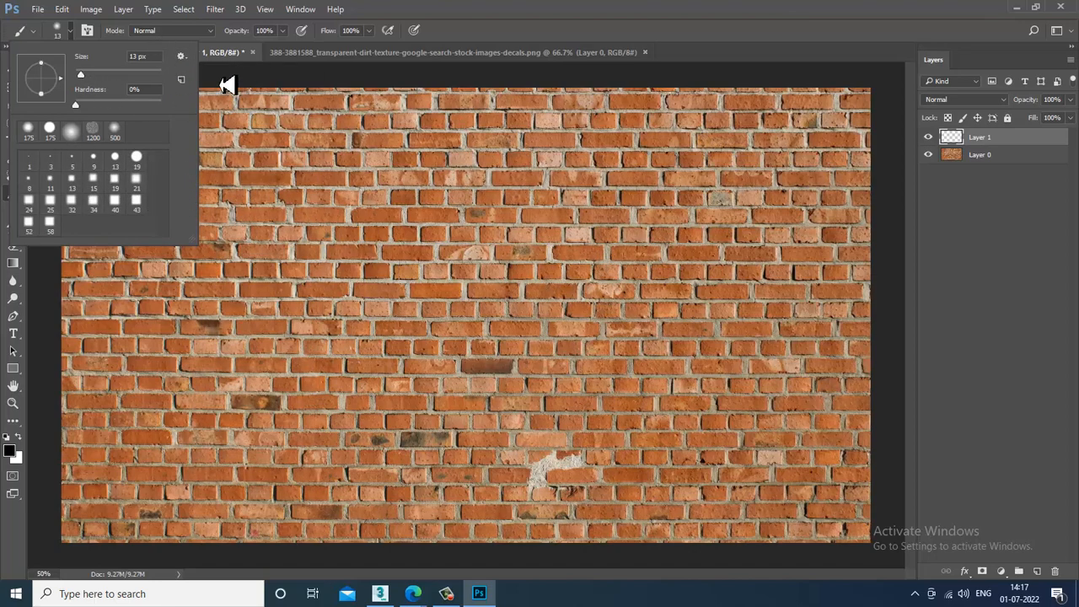
- Replace the brush presets with Natural Brushes 2 and pick the 118 px textured brush tip
left_click(180, 55)
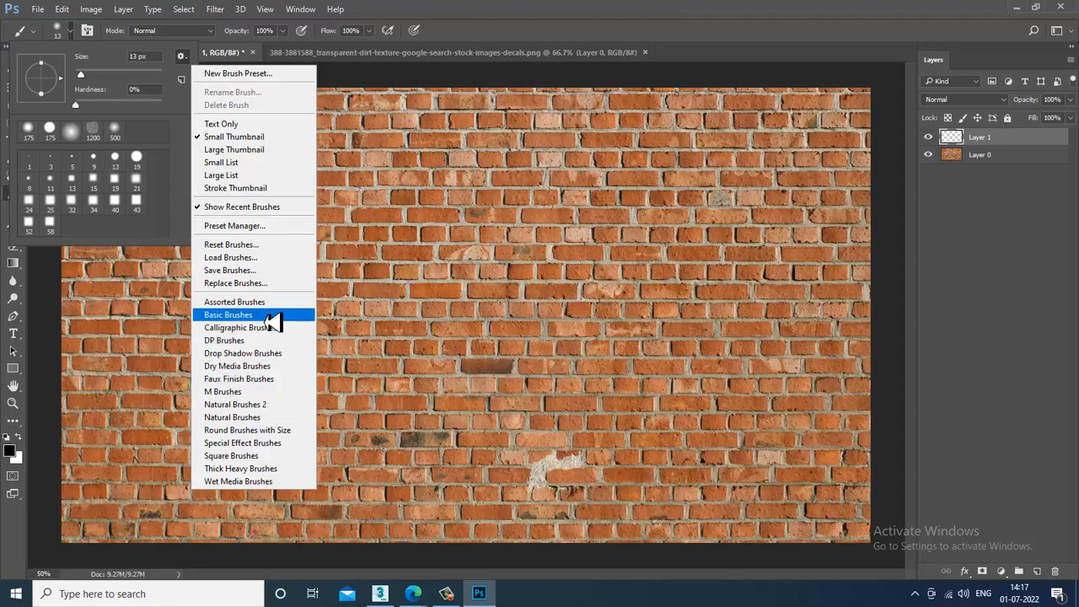
left_click(261, 405)
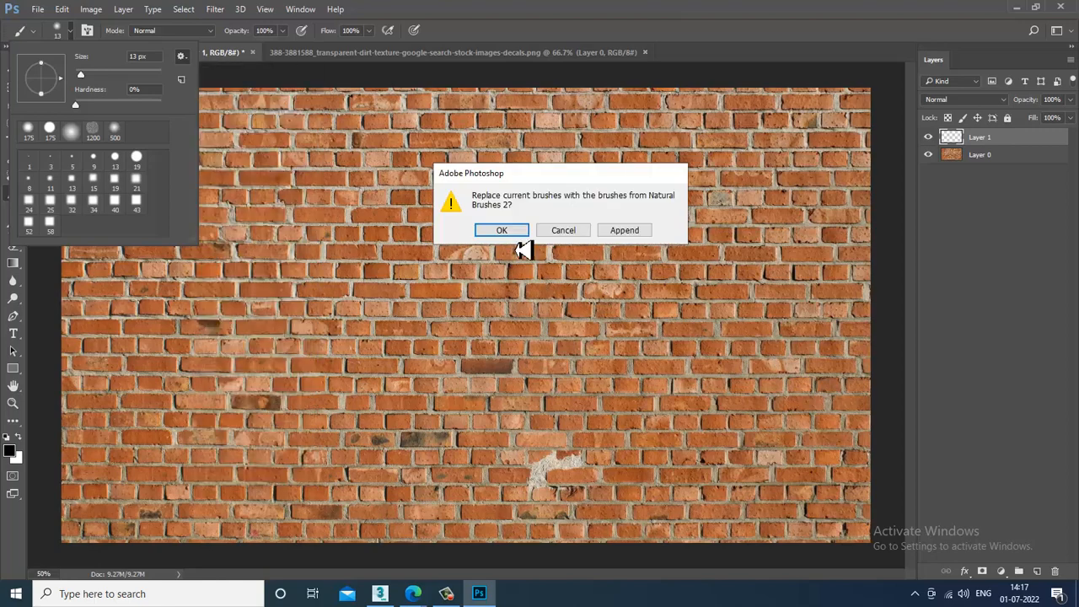
left_click(498, 234)
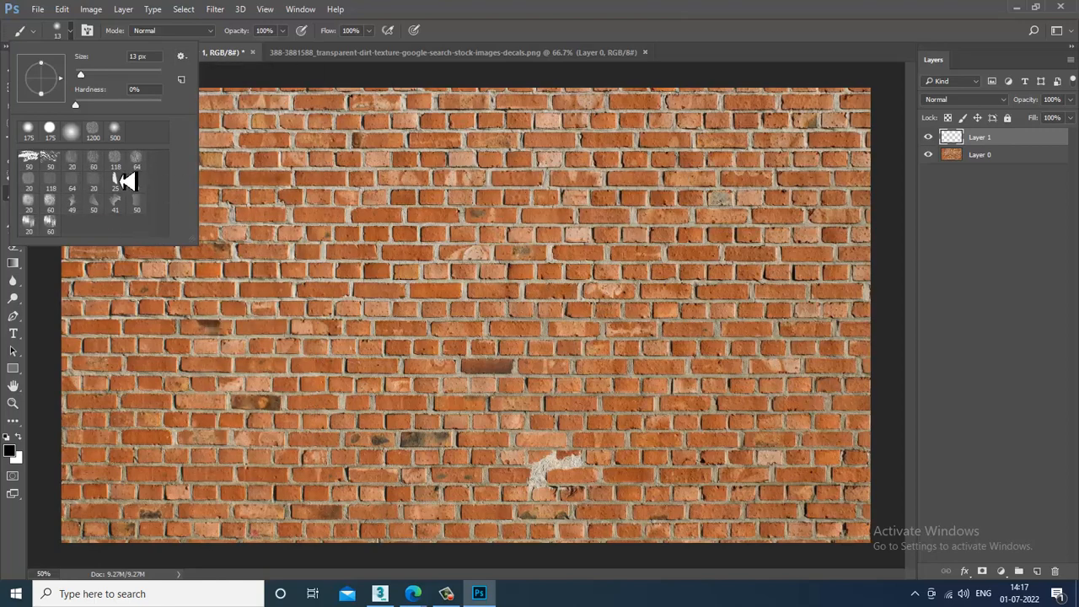
left_click(115, 164)
left_click(371, 308)
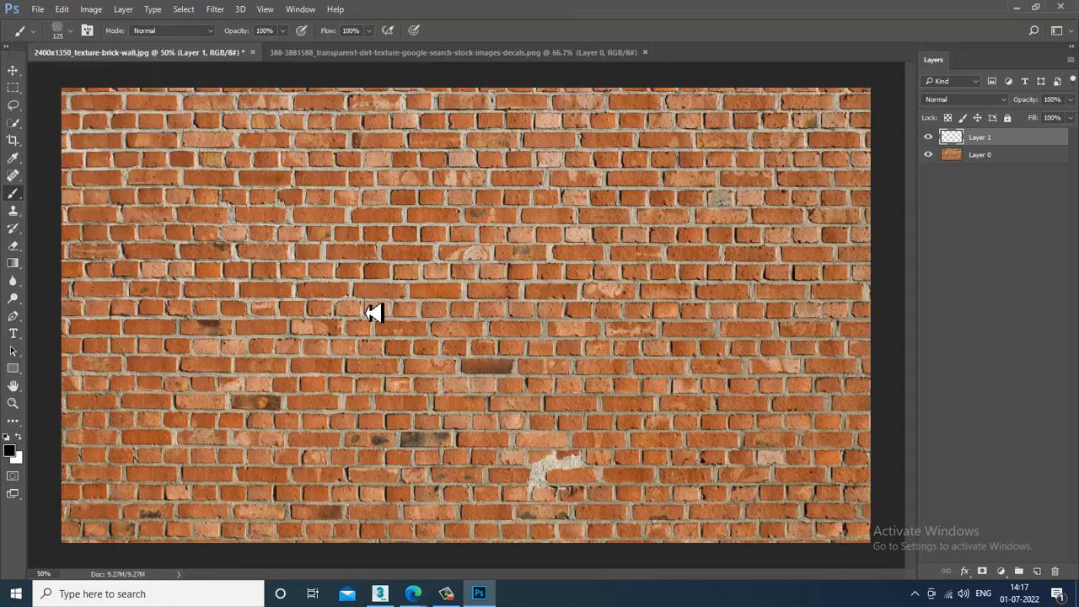
- Paint faint black grime over the brick wall on Layer 1 with a 600 px brush at 37% opacity and 35% flow
key("bracketright")
key("bracketright")
key("bracketright")
key("bracketright")
key("bracketright")
key("bracketright")
key("bracketright")
key("bracketright")
key("bracketright")
key("ctrl+minus")
left_click_drag(284, 45, 282, 56)
left_click(369, 33)
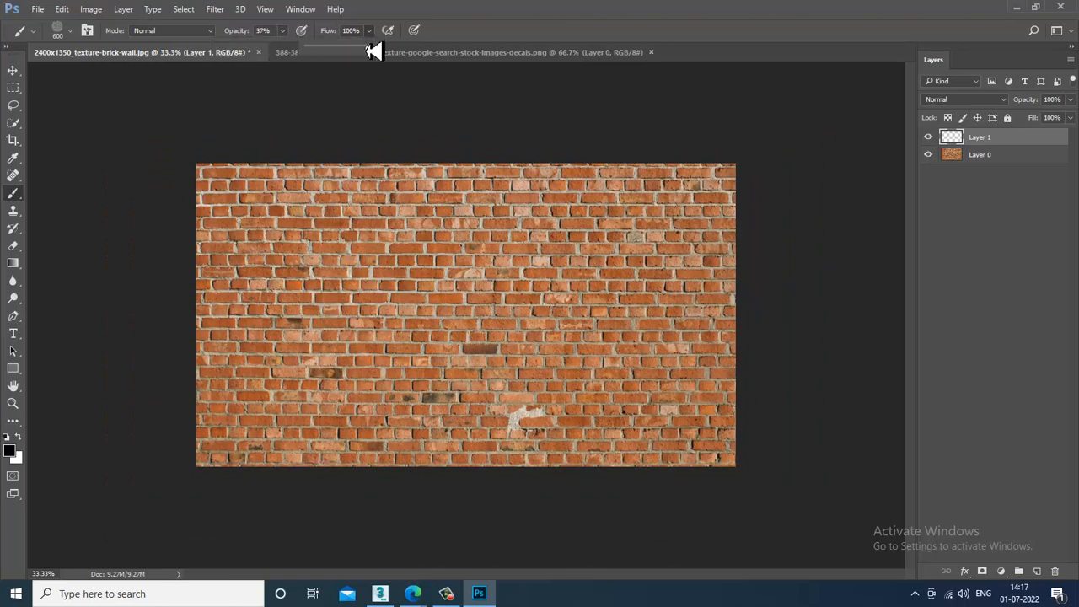
left_click_drag(375, 57, 332, 53)
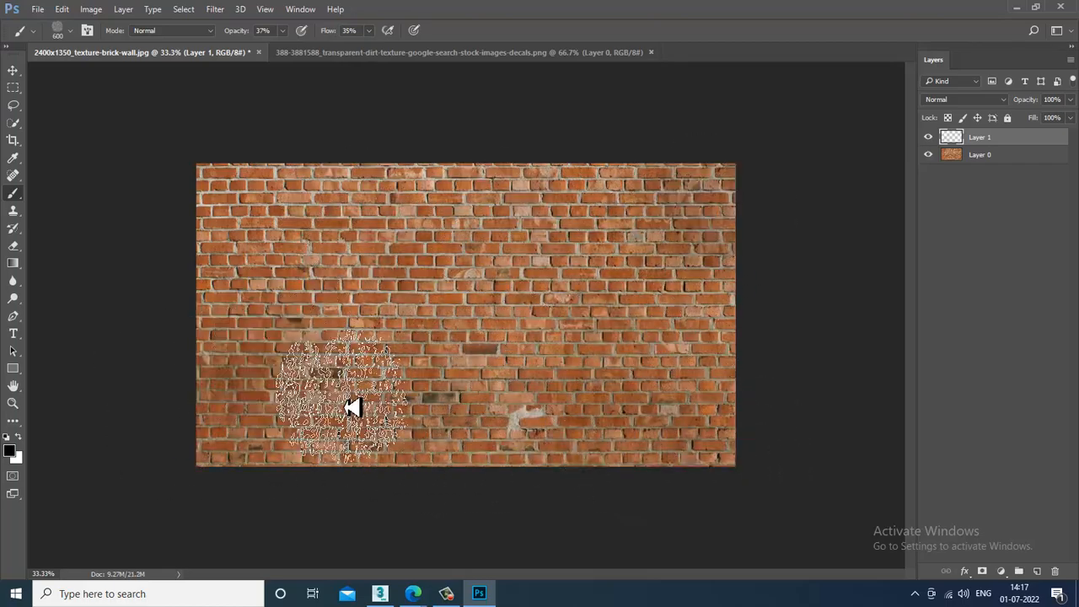
- Compare the wall with and without the painted grime layer and rename that layer to brushes
left_click(929, 137)
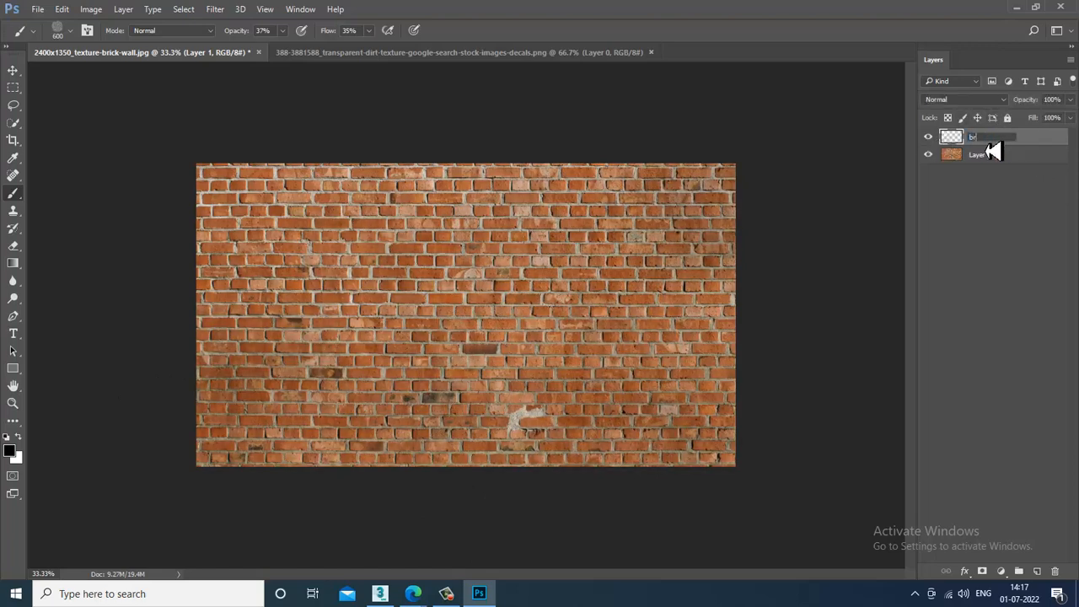
key("Return")
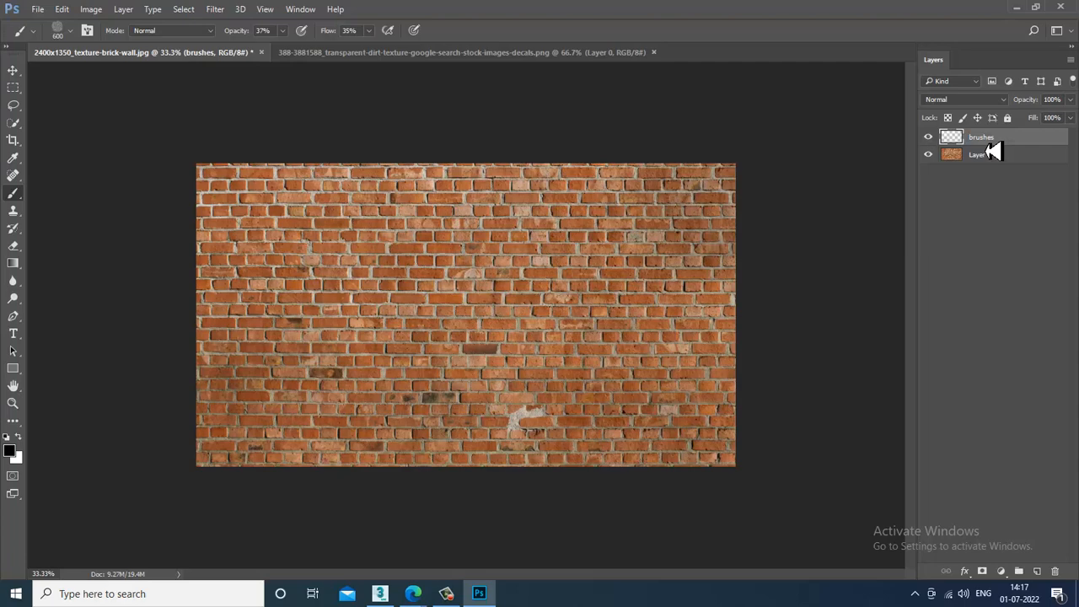
- Float the transparent dirt texture document in its own window and copy its dirt layer onto the brick wall document
left_click(14, 71)
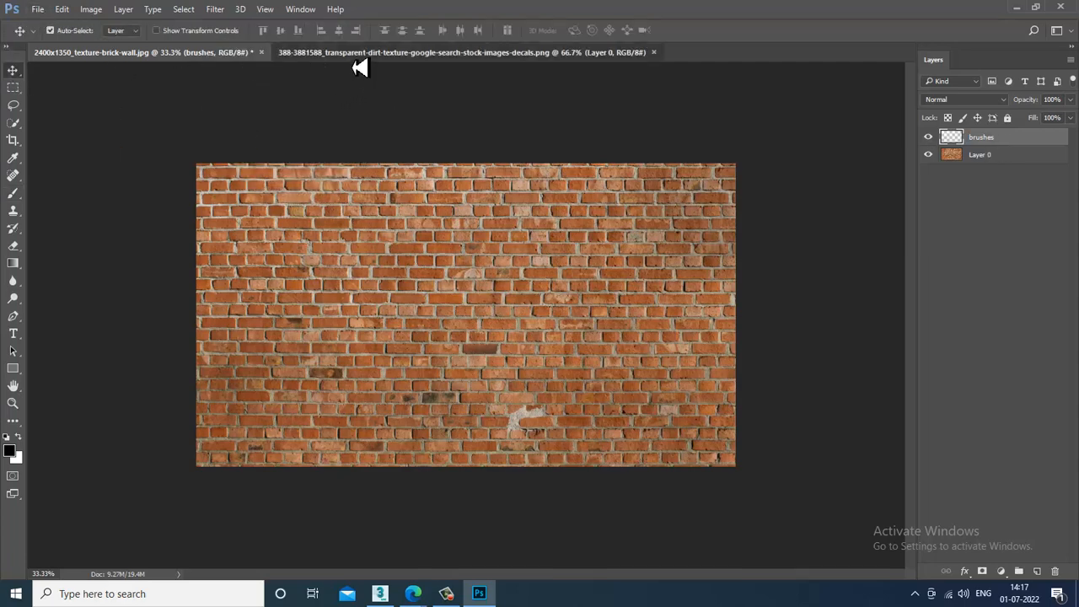
left_click_drag(354, 54, 761, 292)
mouse_move(914, 303)
left_mouse_down()
mouse_move(448, 261)
mouse_move(394, 273)
left_mouse_up()
left_click_drag(963, 185, 372, 187)
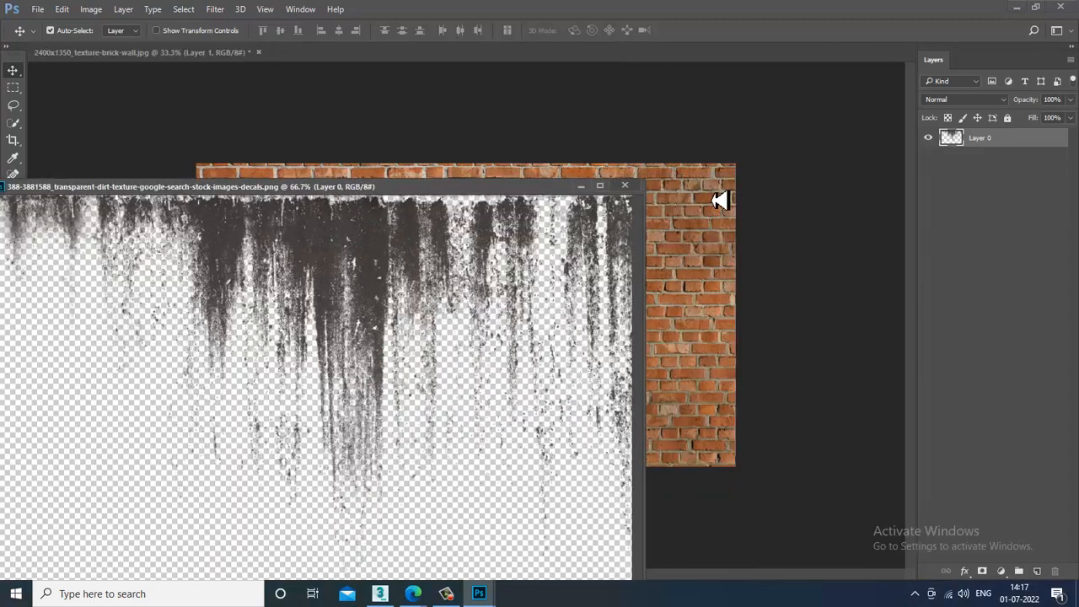
left_click(579, 184)
left_click_drag(396, 250, 411, 250)
- Scale the dirt layer to about 224% and position it so the streaks run down from the wall's top edge
key("ctrl+t")
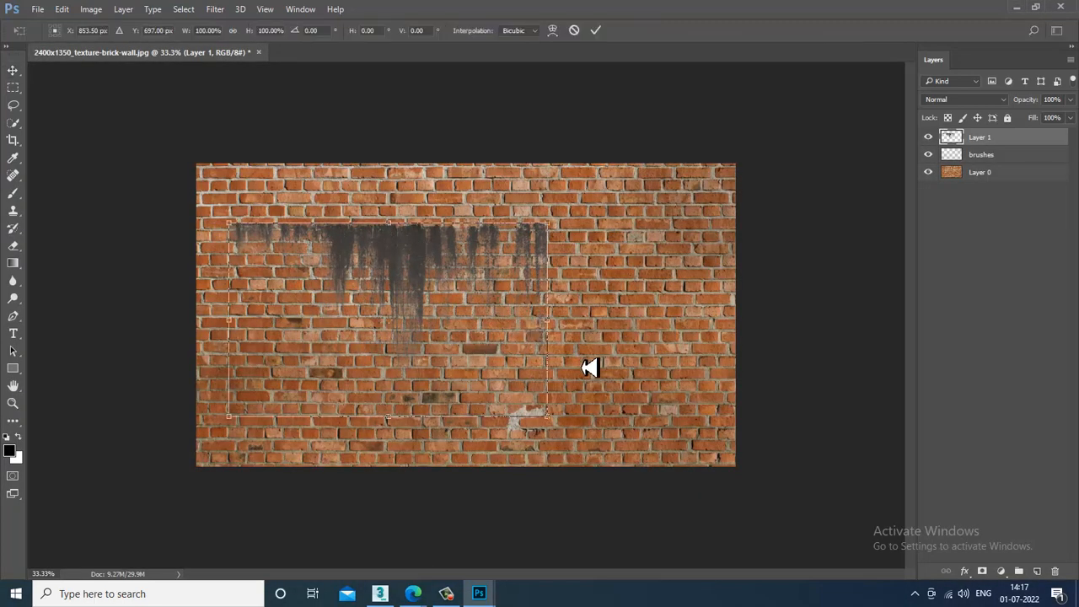
left_click_drag(555, 432, 770, 507)
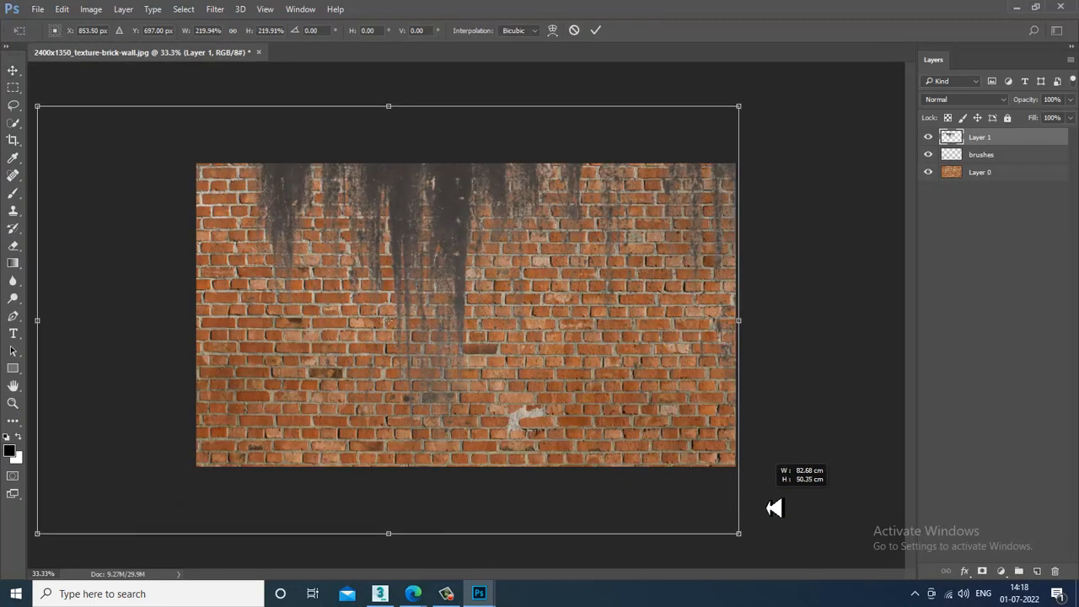
left_click_drag(462, 211, 450, 255)
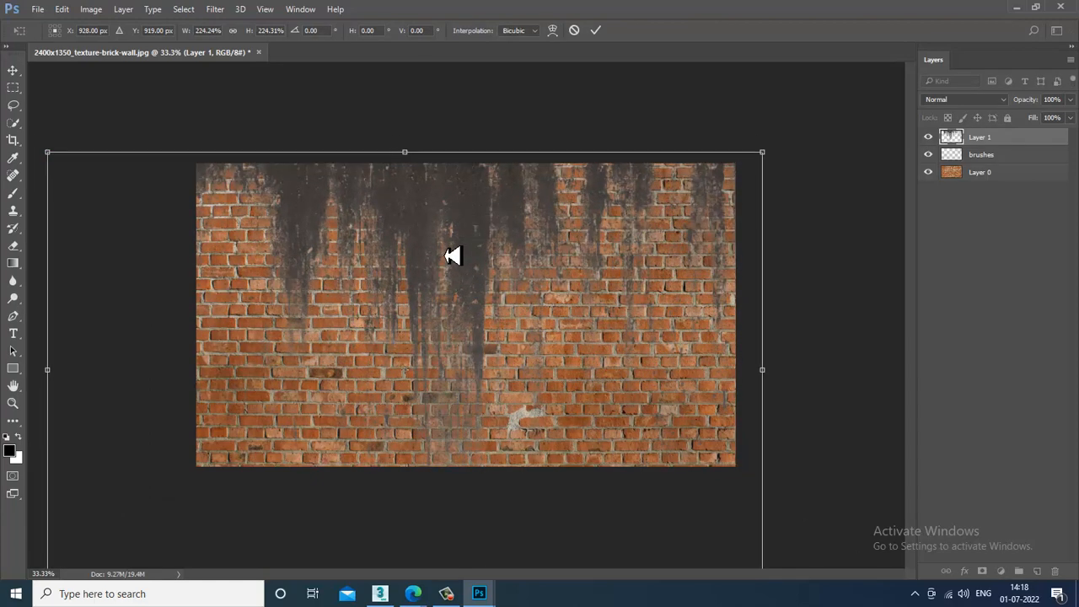
key("Return")
- Step through blend modes for the dirt layer, settle on Linear Dodge (Add), and lower its opacity to 78%
left_click(966, 100)
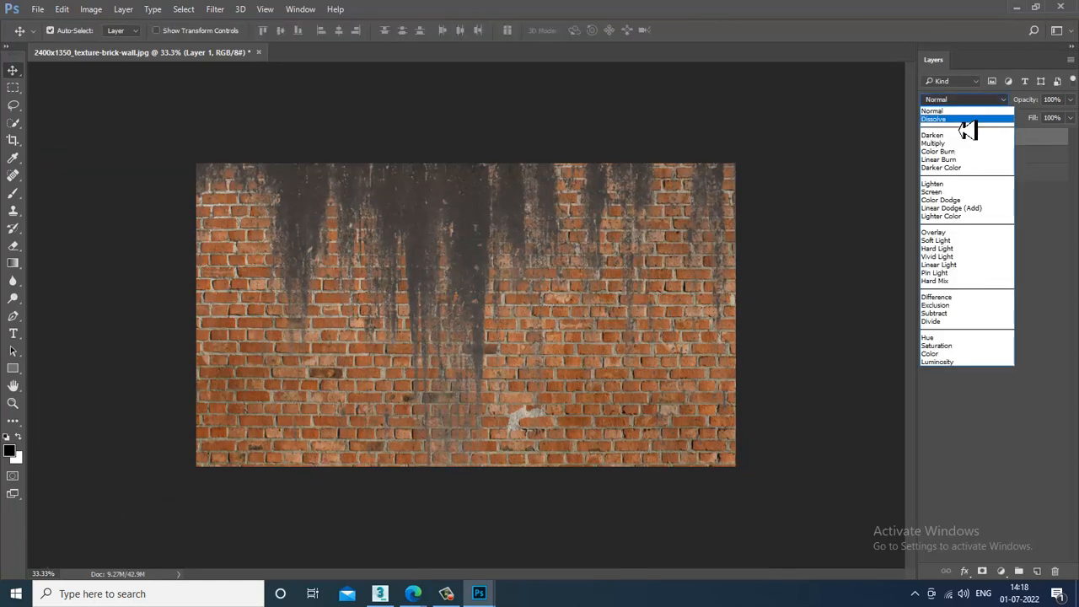
left_click(968, 123)
key("Down")
key("Down")
key("Down")
key("Down")
key("Down")
key("Down")
key("Down")
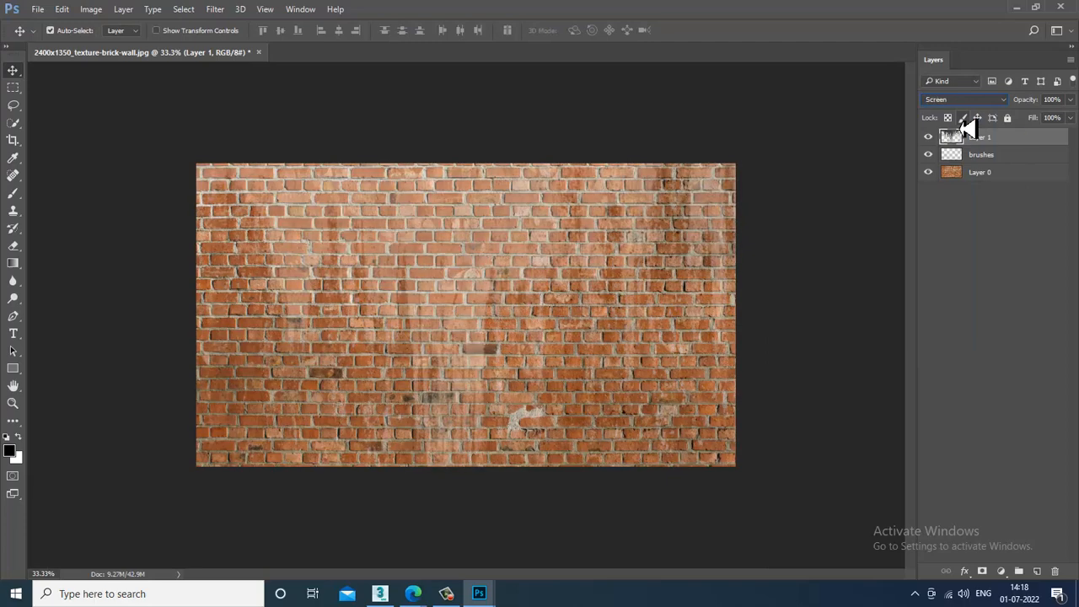
key("Down")
key("Down")
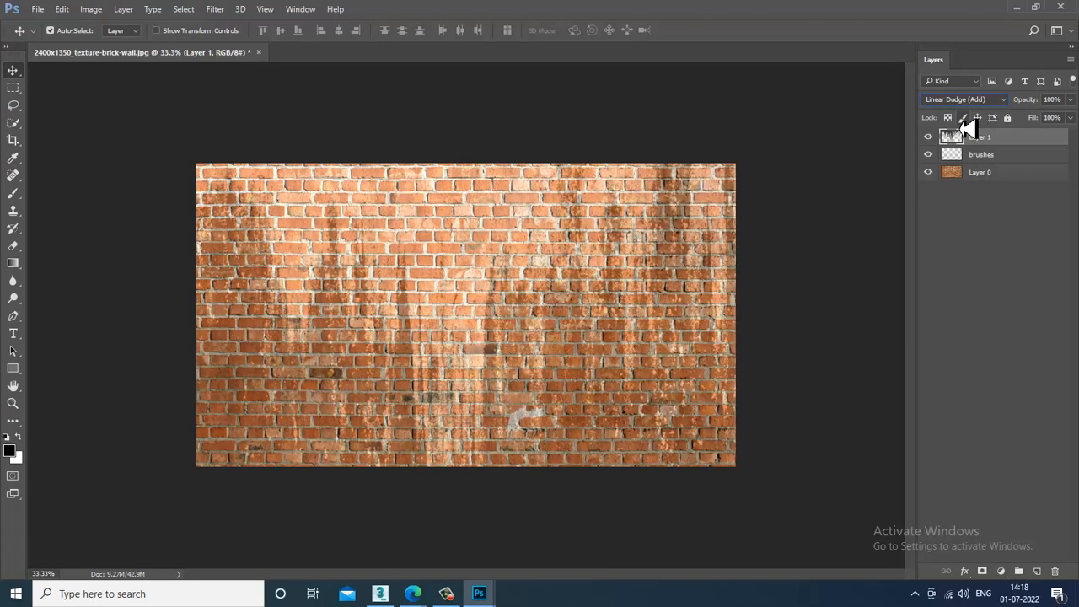
key("Down")
mouse_move(1069, 100)
left_mouse_down()
mouse_move(1068, 115)
mouse_move(1024, 118)
mouse_move(1029, 129)
mouse_move(1064, 126)
left_mouse_up()
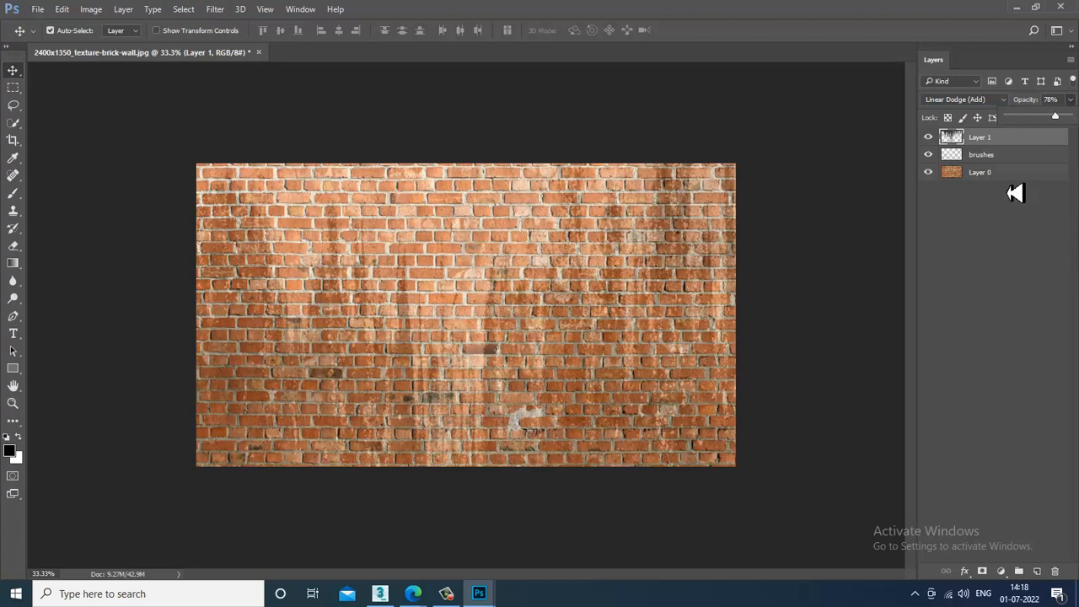
- Try the remaining blend modes on the dirt layer, from Lighter Color through to Luminosity
left_click(963, 99)
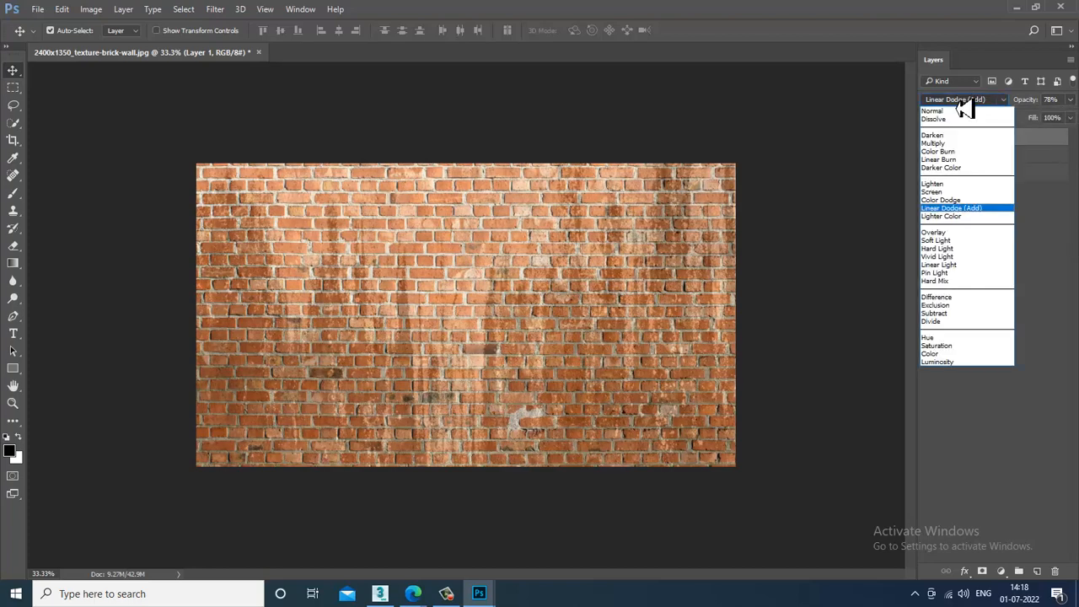
left_click(948, 217)
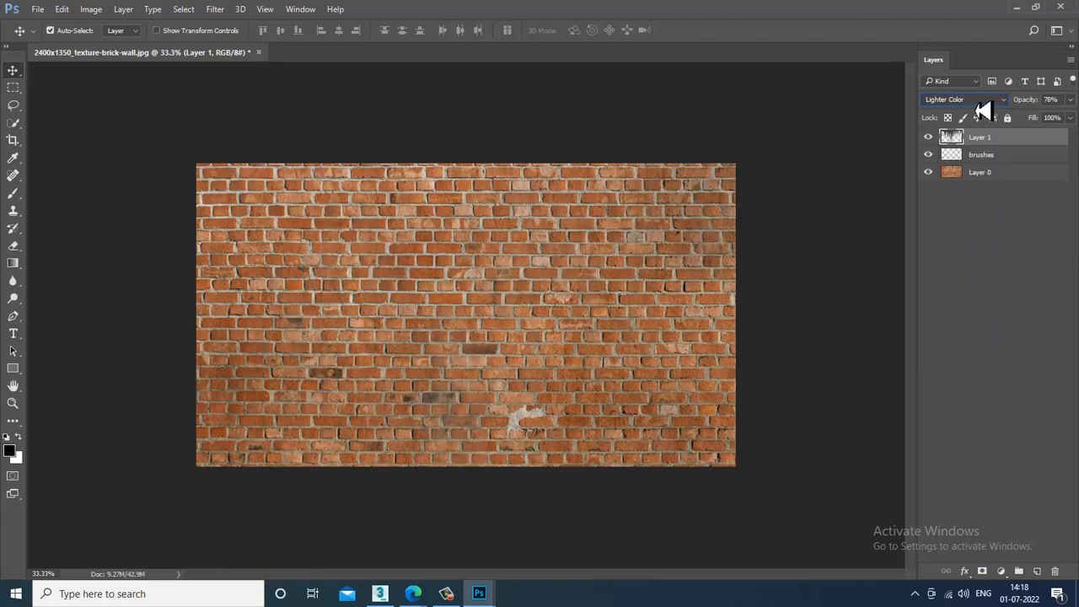
scroll(983, 108, "down", 5)
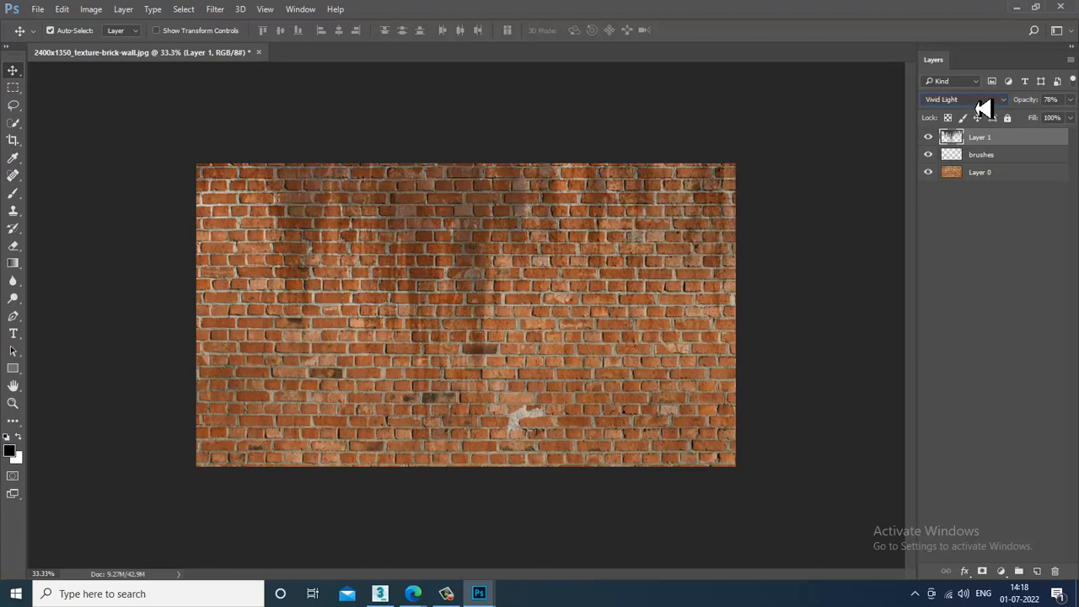
scroll(983, 108, "down", 6)
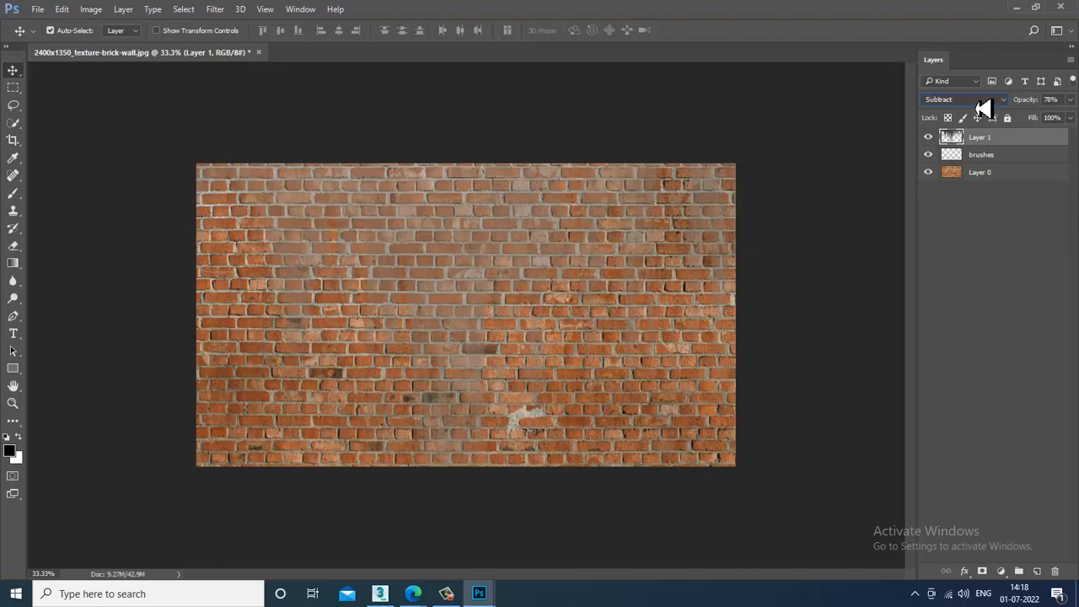
scroll(983, 108, "down", 2)
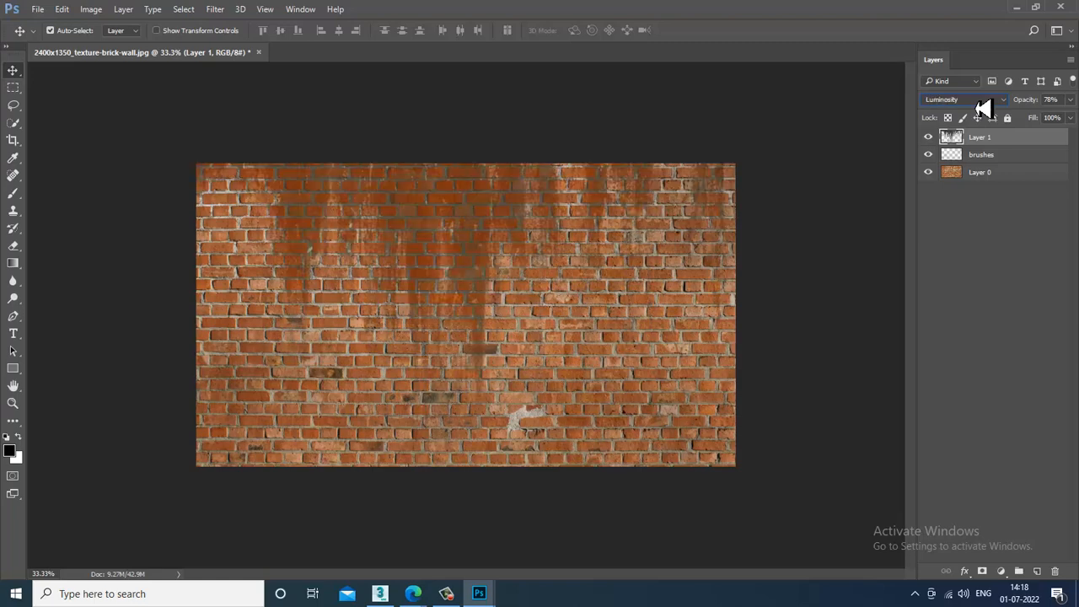
- Step through the dirt layer's blend modes starting from Darken and settle on Overlay
left_click(976, 105)
left_click(973, 124)
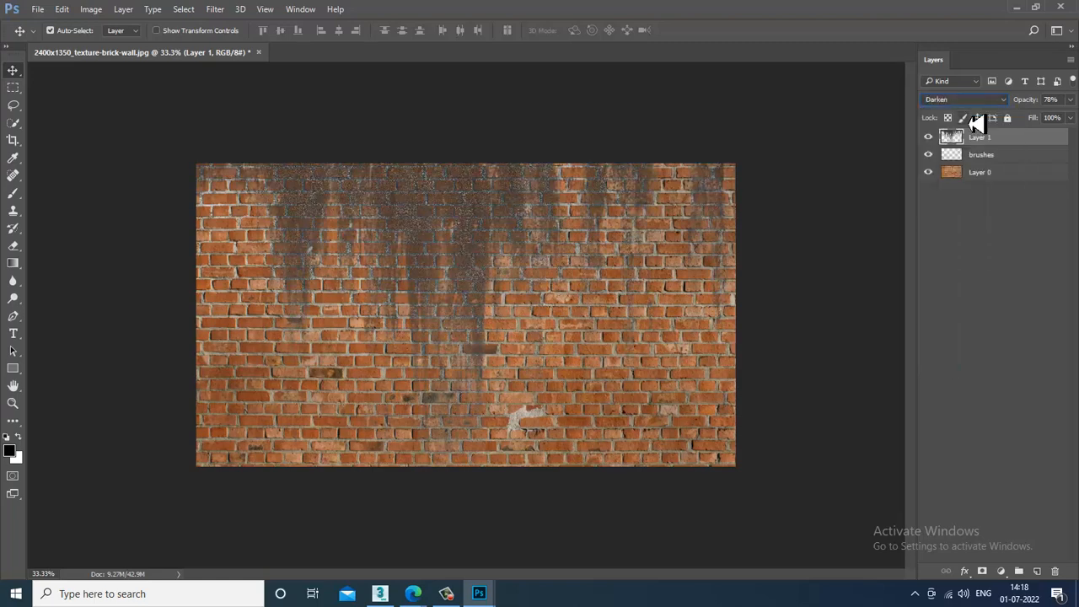
key("Down")
key("Down")
key("Down")
key("Down")
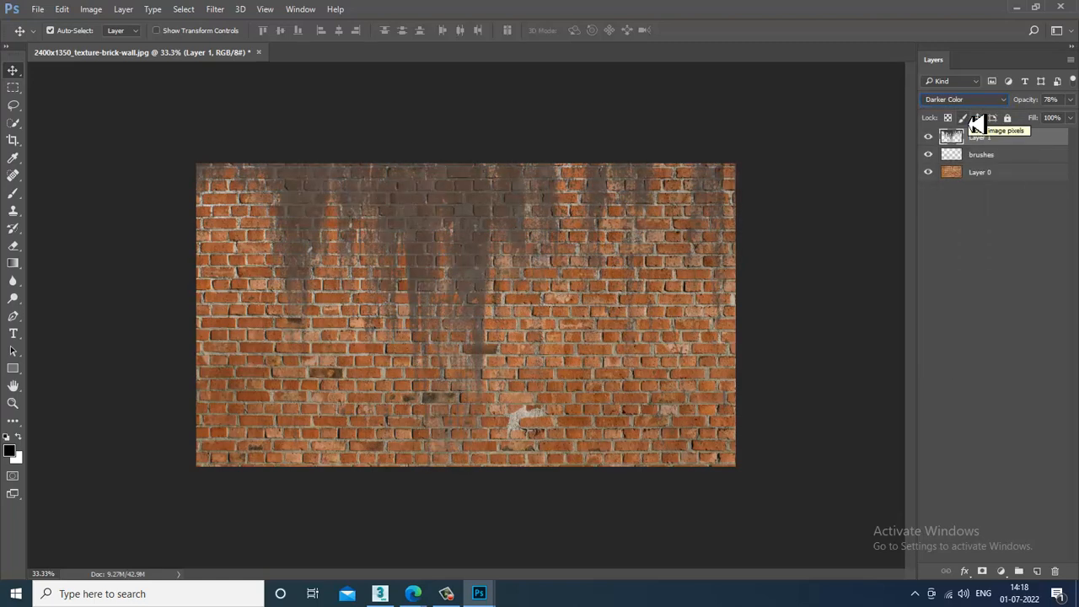
key("Down")
key("Down")
key("Down")
key("Down")
key("Down")
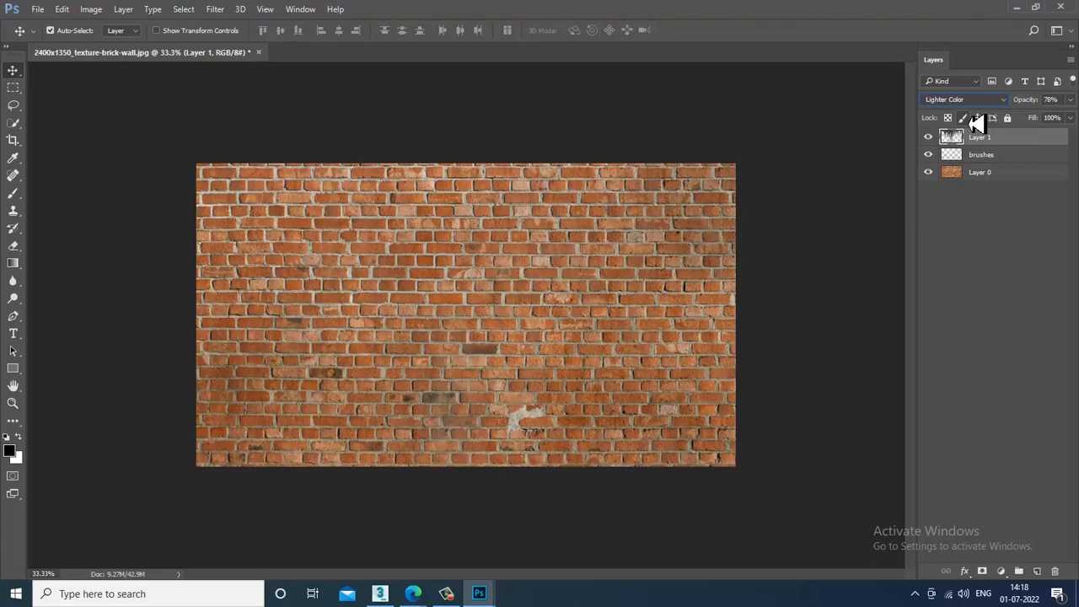
key("Down")
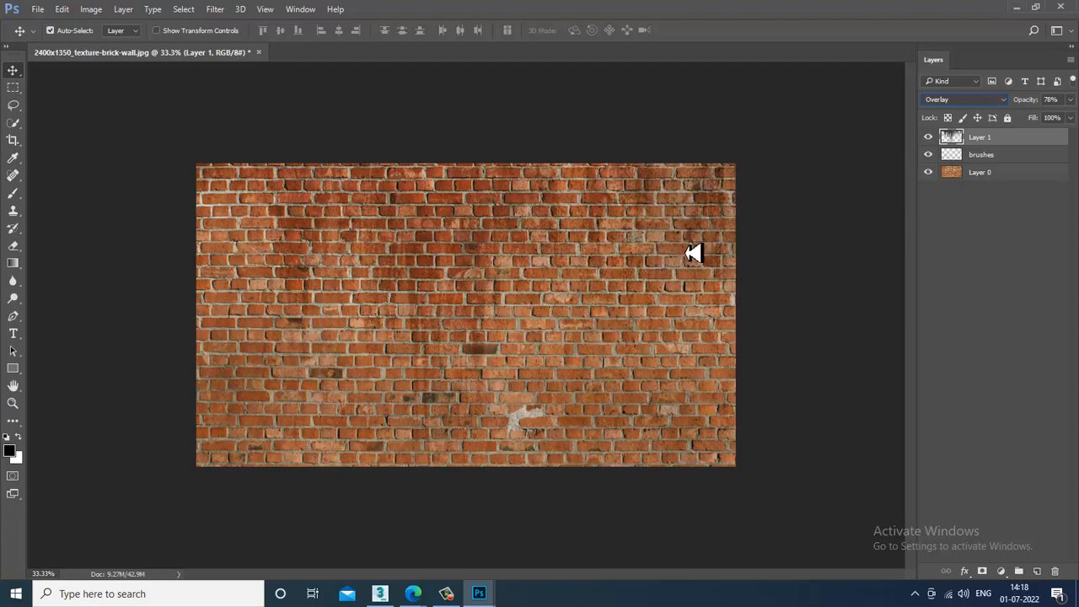
- Duplicate the dirt layer toward the wall's lower right area and add a layer mask to the copy
left_click_drag(453, 245, 687, 408)
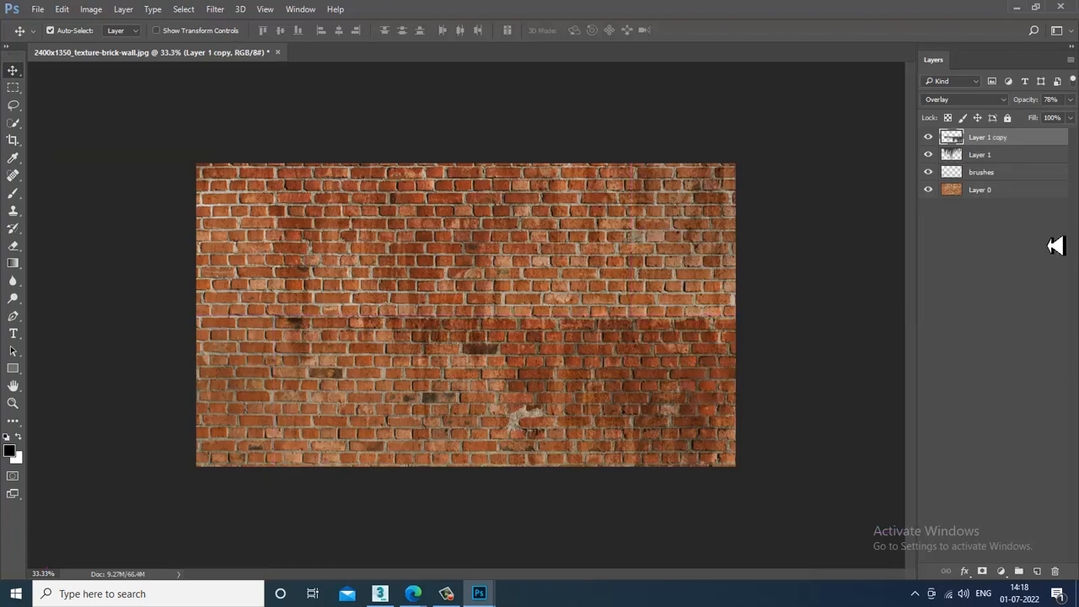
left_click(982, 571)
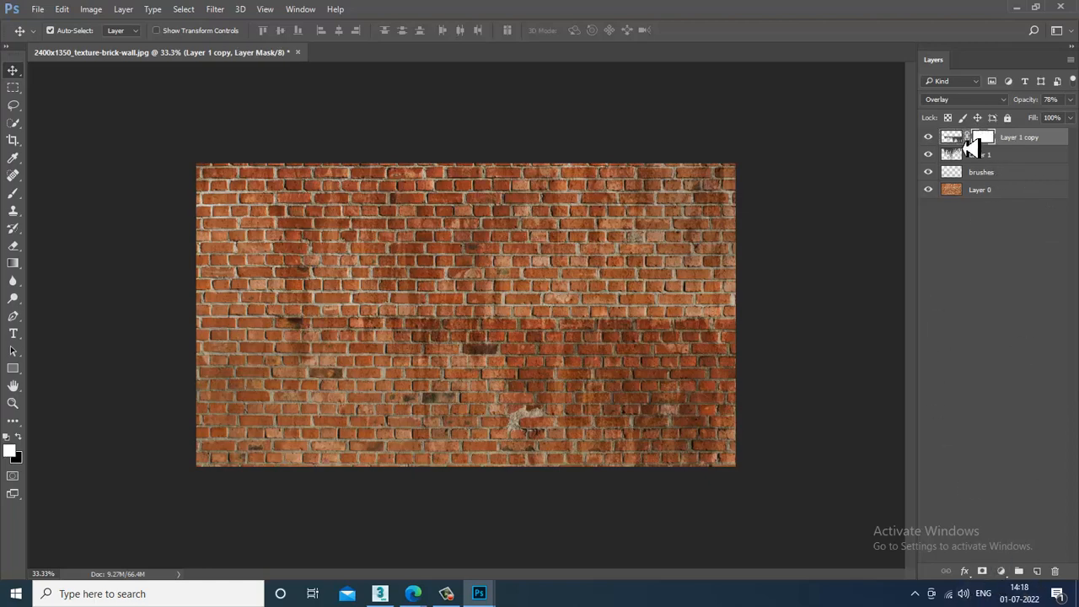
- Activate the Brush tool, reset the brush presets to the defaults, and choose the soft round brush at 600 px
left_click(14, 194)
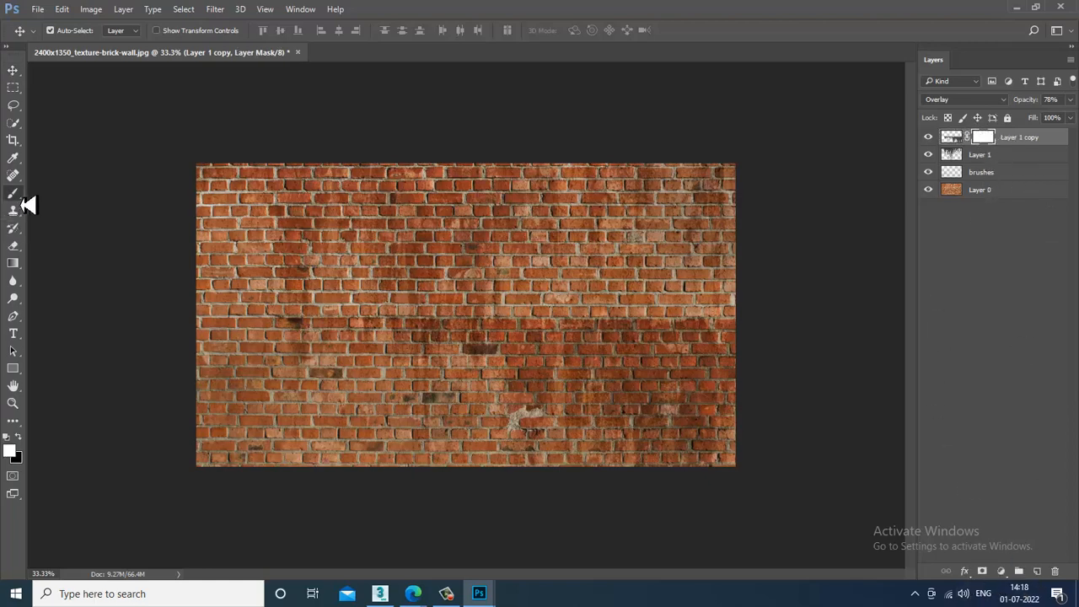
left_click(78, 194)
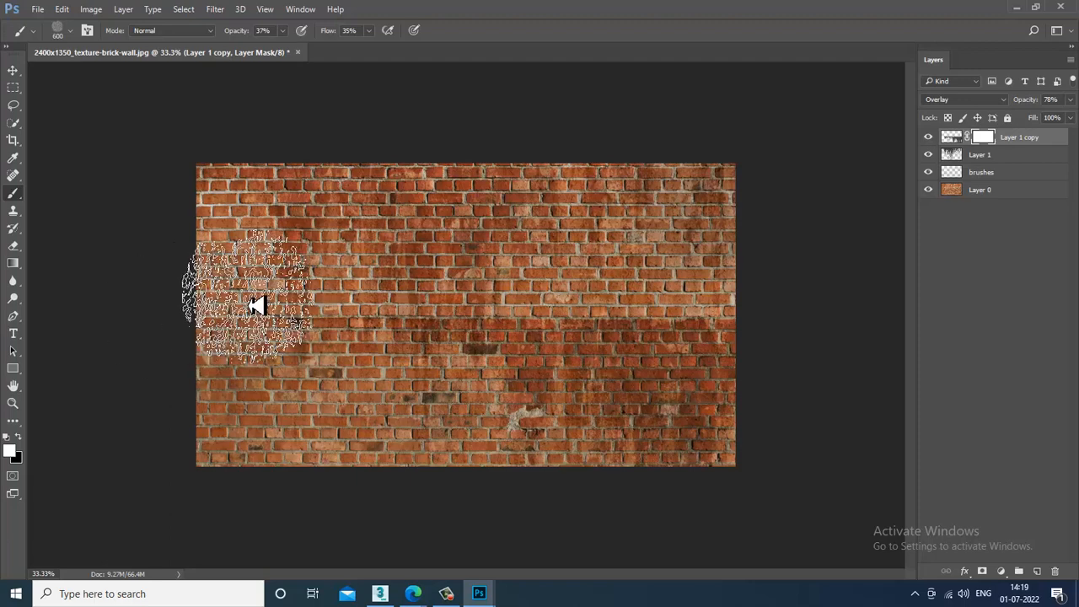
left_click(71, 31)
left_click(181, 56)
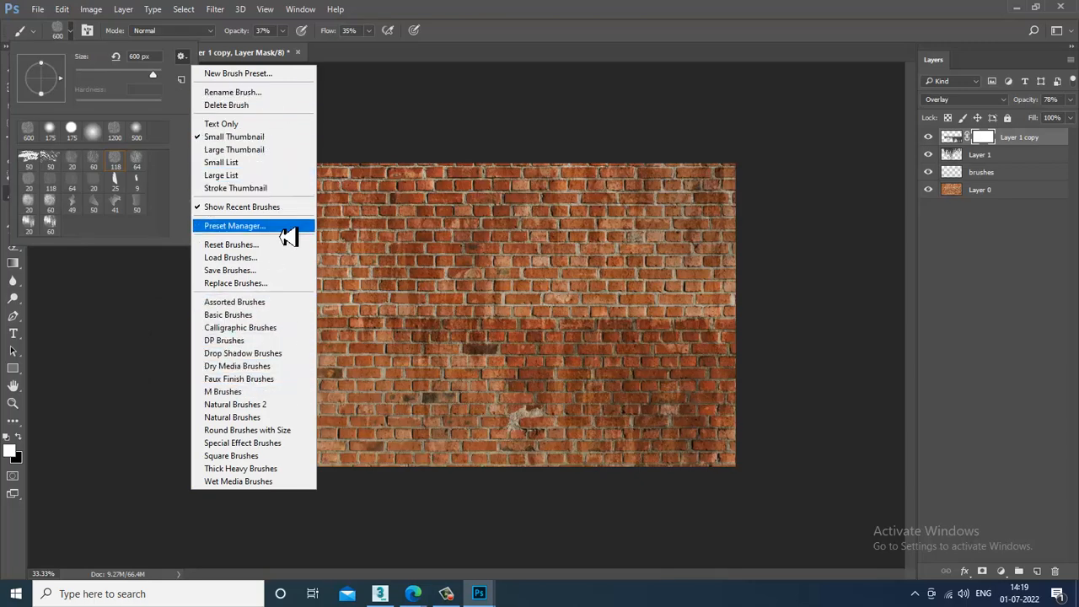
left_click(246, 245)
left_click(494, 233)
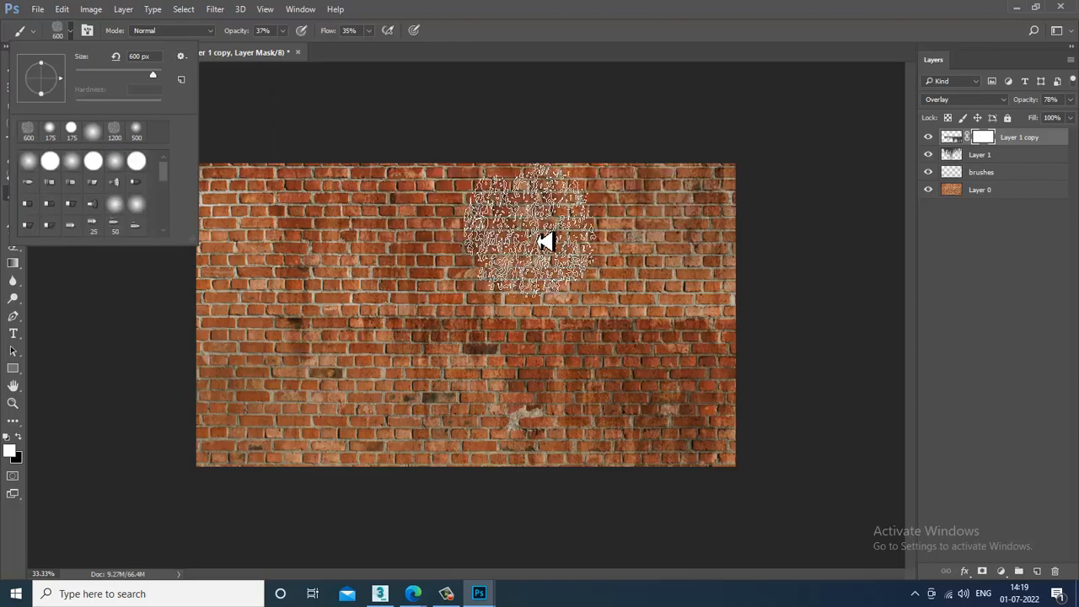
left_click(30, 159)
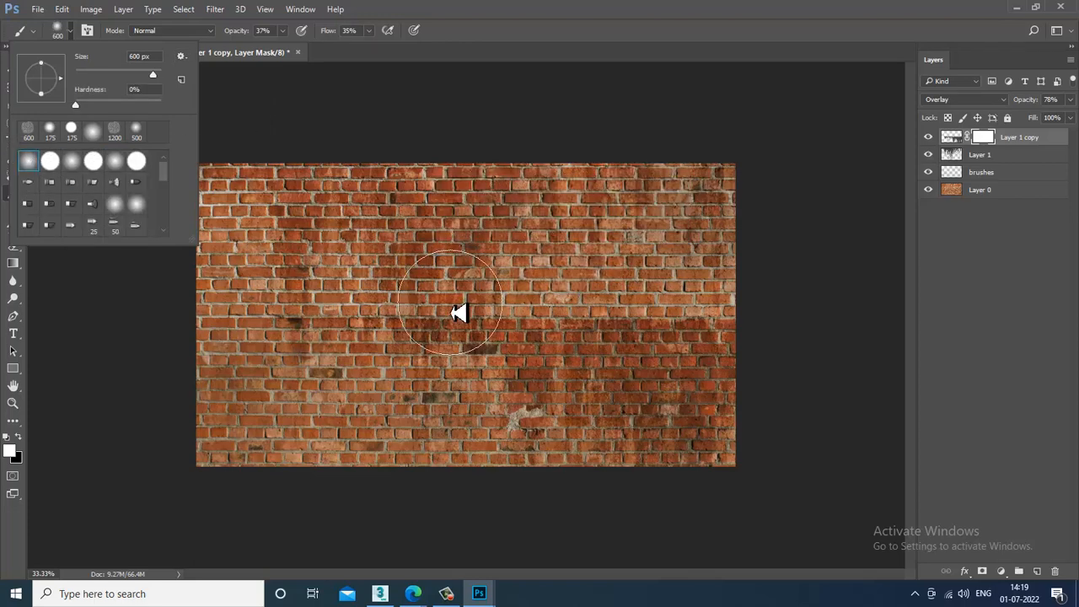
left_click(435, 324)
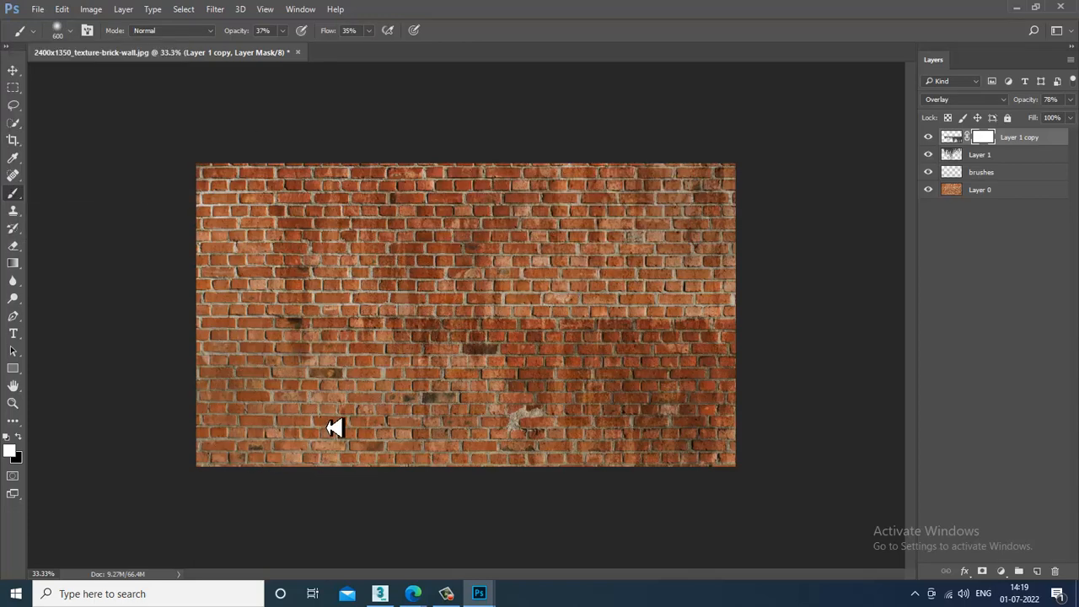
- Paint black on the copy's mask over the dirt's hard upper edge, raising brush opacity to 96% and flow to 73%
key("x")
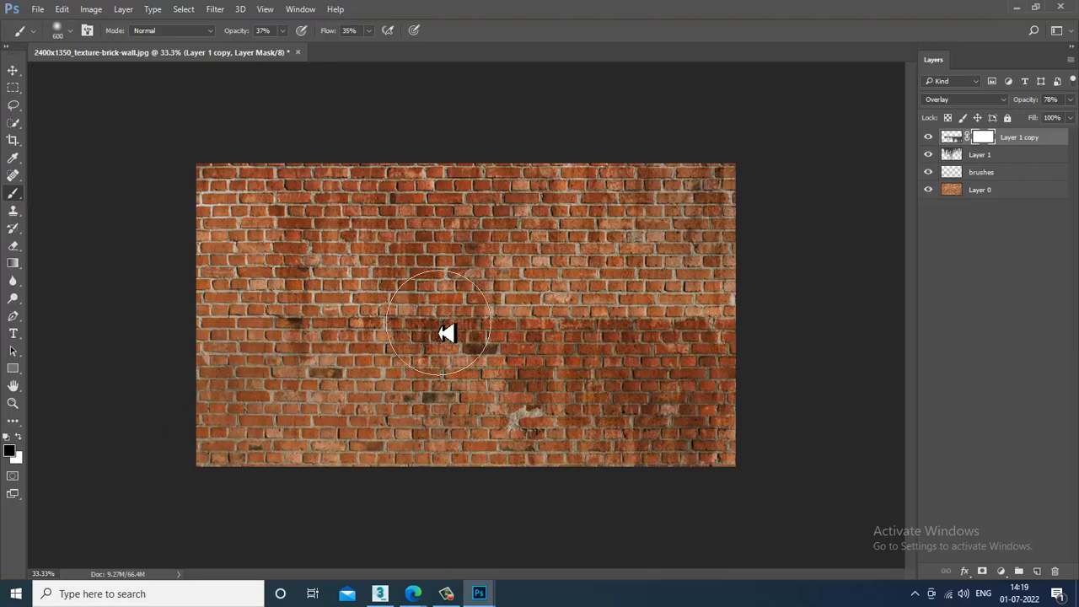
left_click(412, 326)
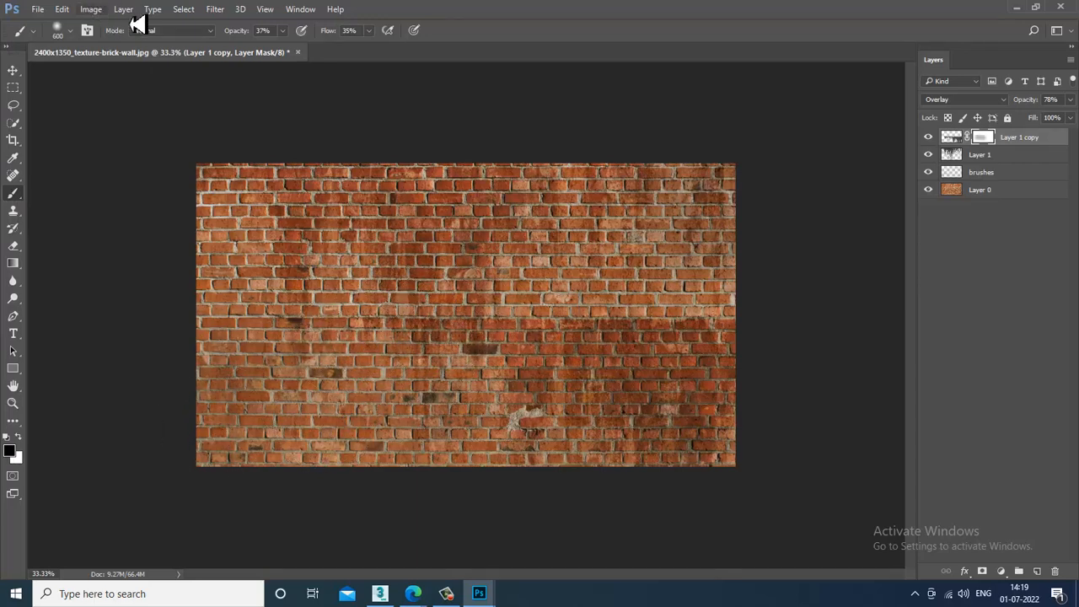
left_click(282, 30)
left_click_drag(284, 53, 395, 50)
left_click(369, 31)
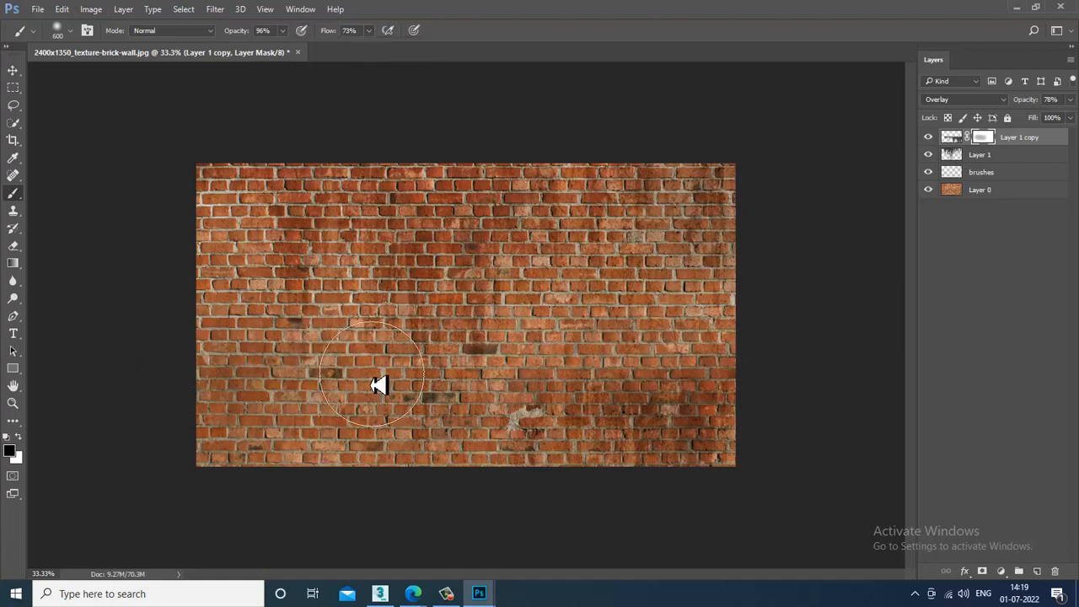
mouse_move(372, 374)
left_mouse_down()
mouse_move(162, 425)
mouse_move(261, 440)
mouse_move(226, 459)
left_mouse_up()
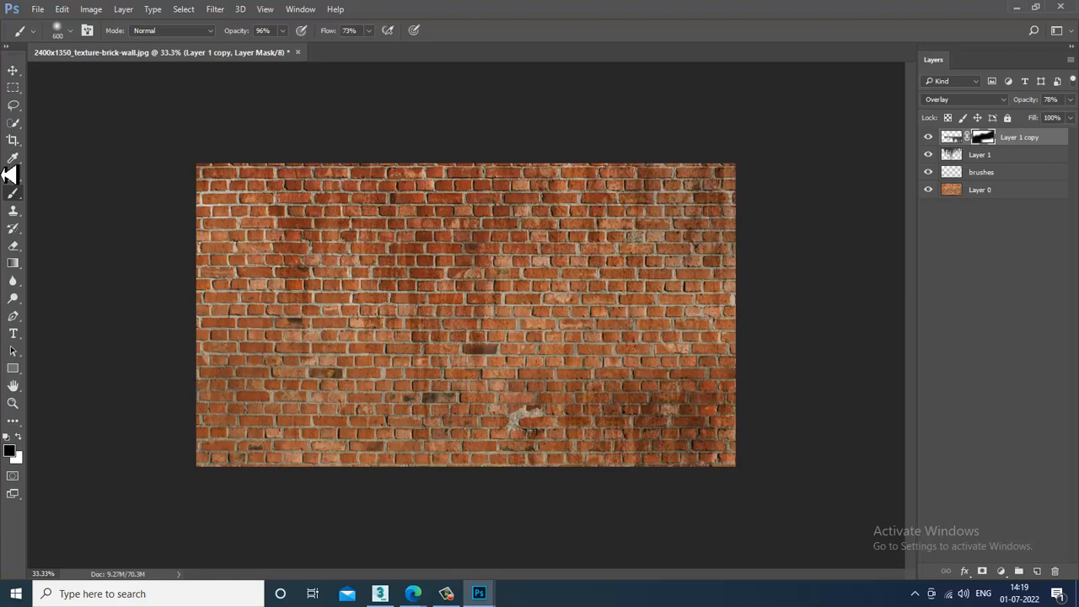
- Save the layered document as a Photoshop file named "New texture" in the textures folder with Maximize Compatibility on
left_click(14, 70)
left_click(39, 10)
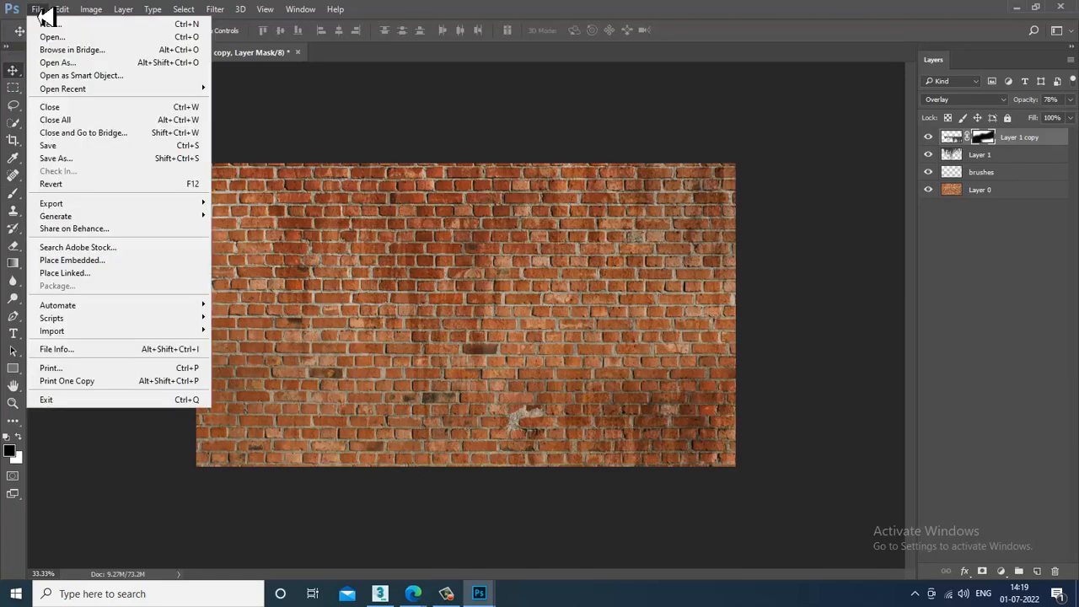
left_click(59, 158)
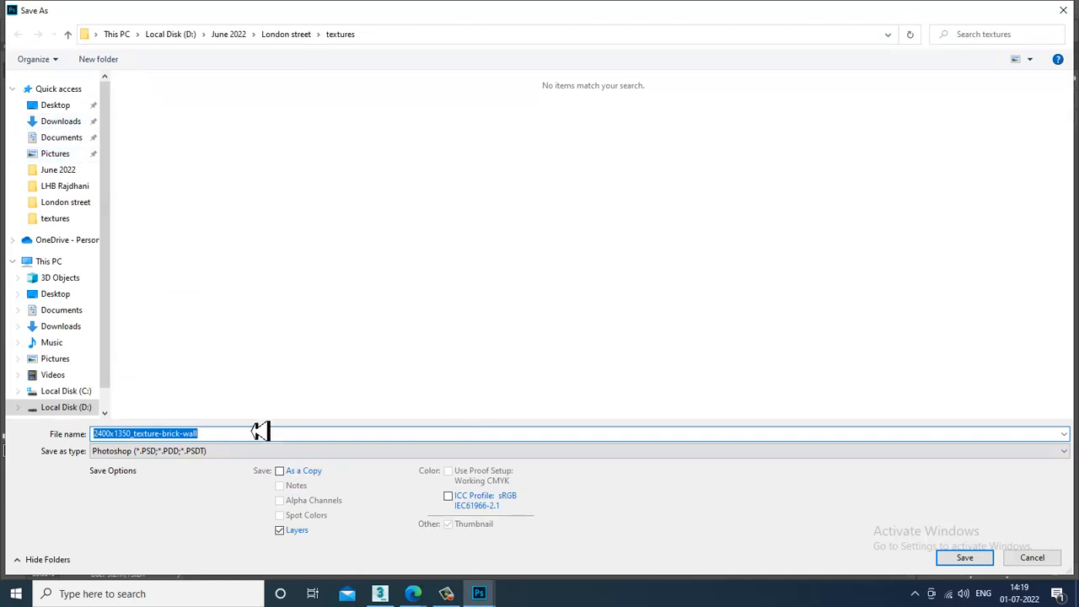
left_click_drag(244, 440, 5, 434)
type("New texture")
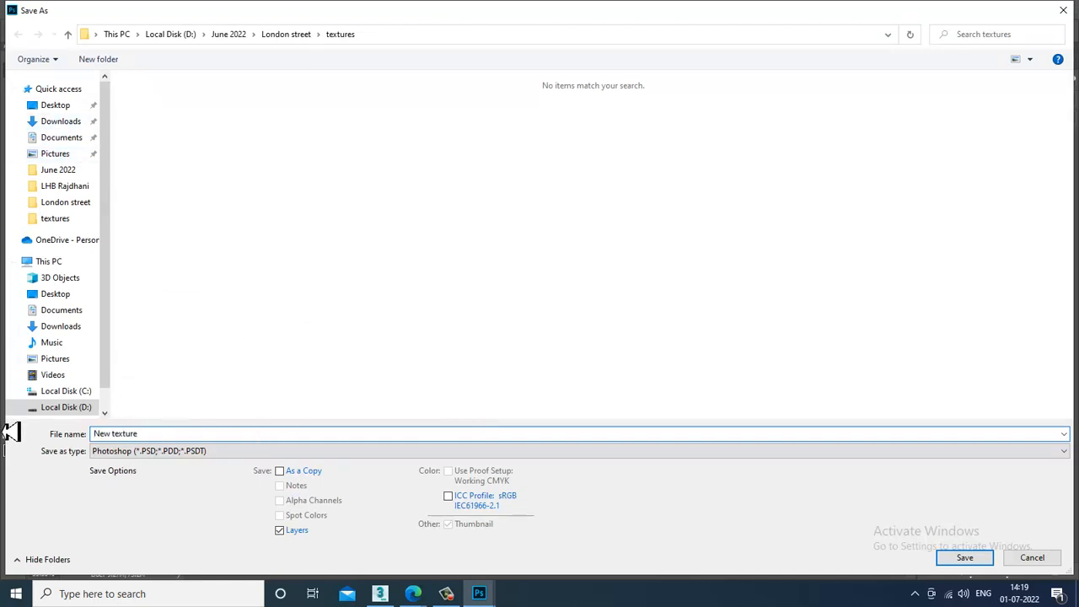
left_click(969, 559)
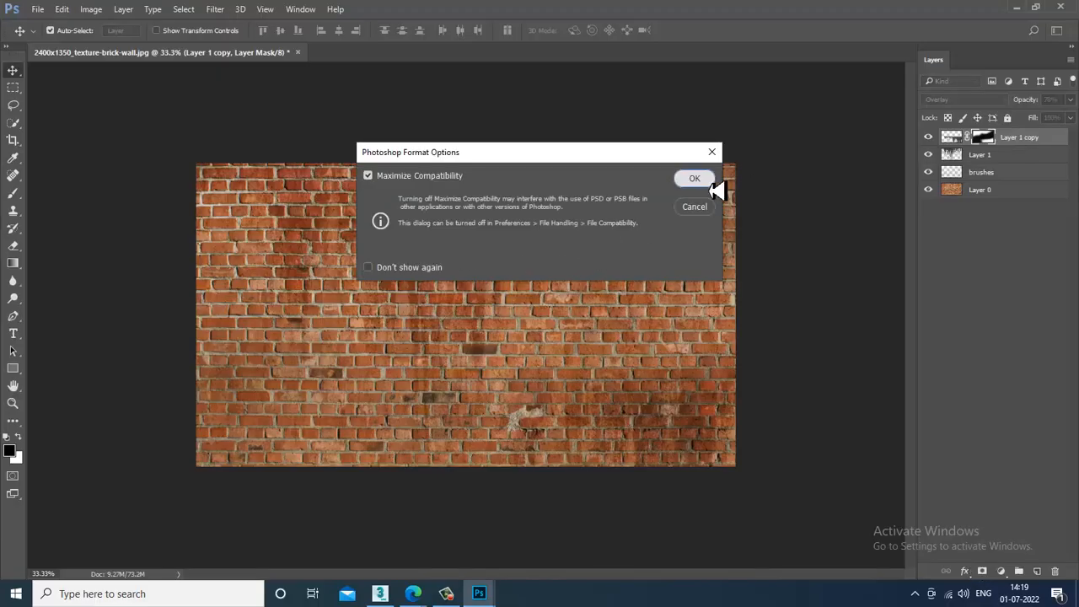
left_click(710, 186)
- Switch to 3ds Max and examine the house's selected wall polygons across the front facade and the side wall
left_click(380, 597)
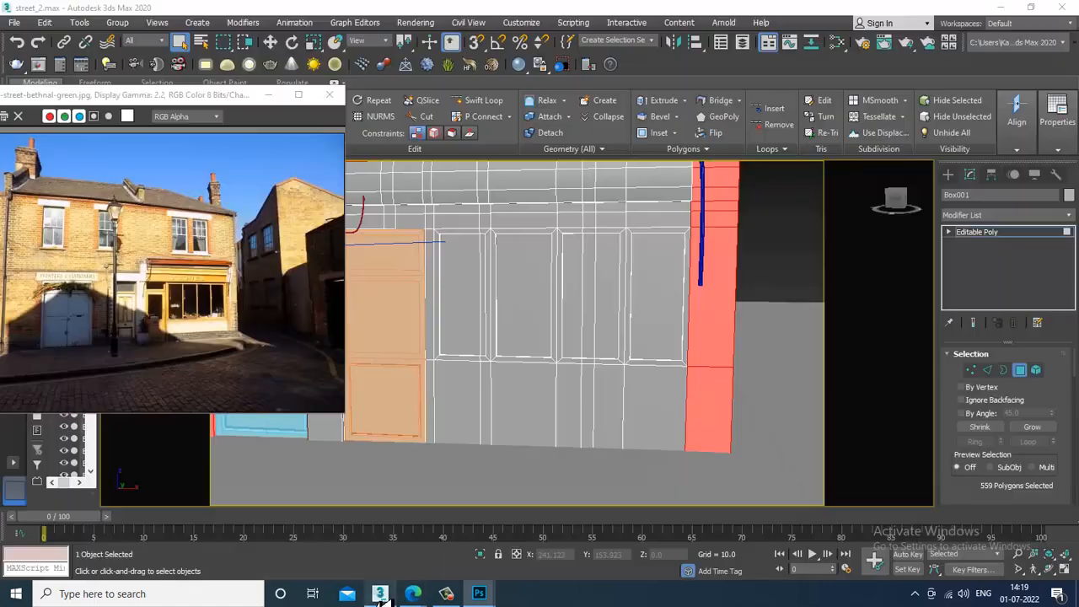
scroll(607, 337, "down", 8)
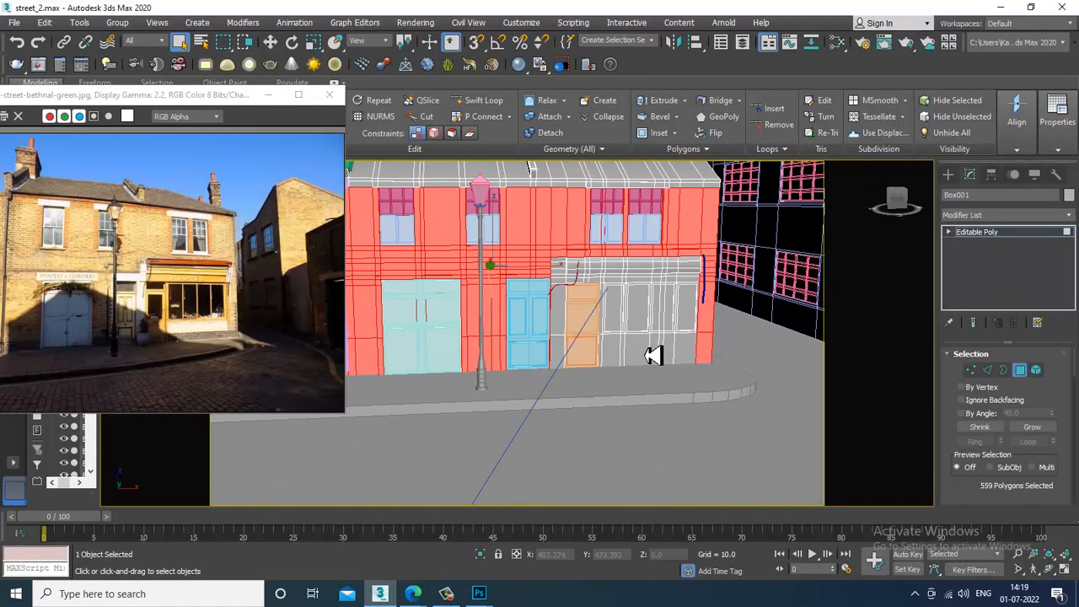
mouse_move(654, 355)
left_mouse_down()
mouse_move(709, 342)
mouse_move(621, 366)
mouse_move(653, 347)
left_mouse_up()
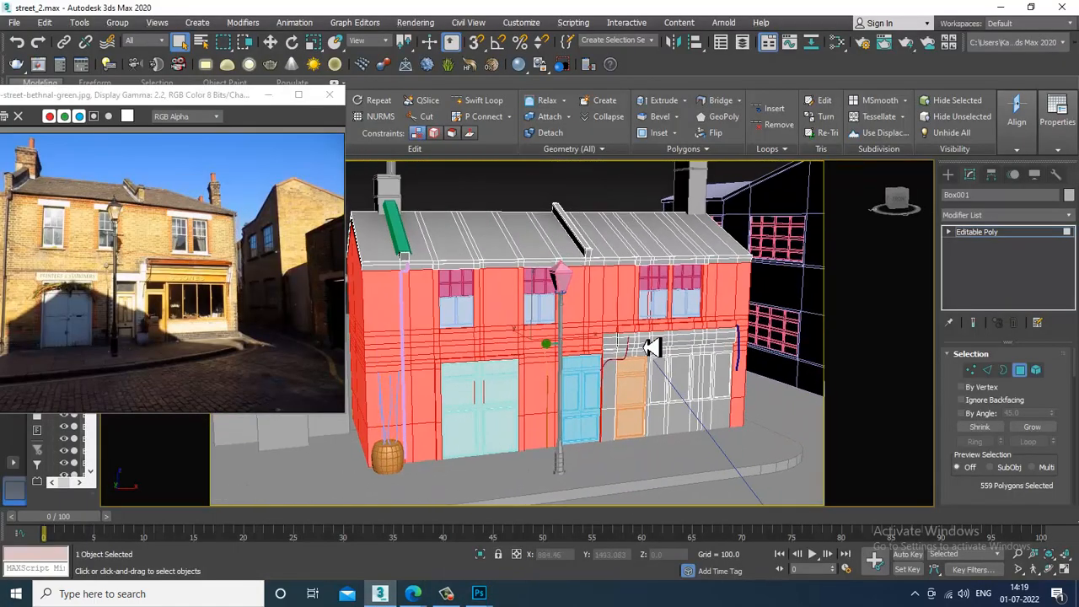
scroll(653, 347, "up", 6)
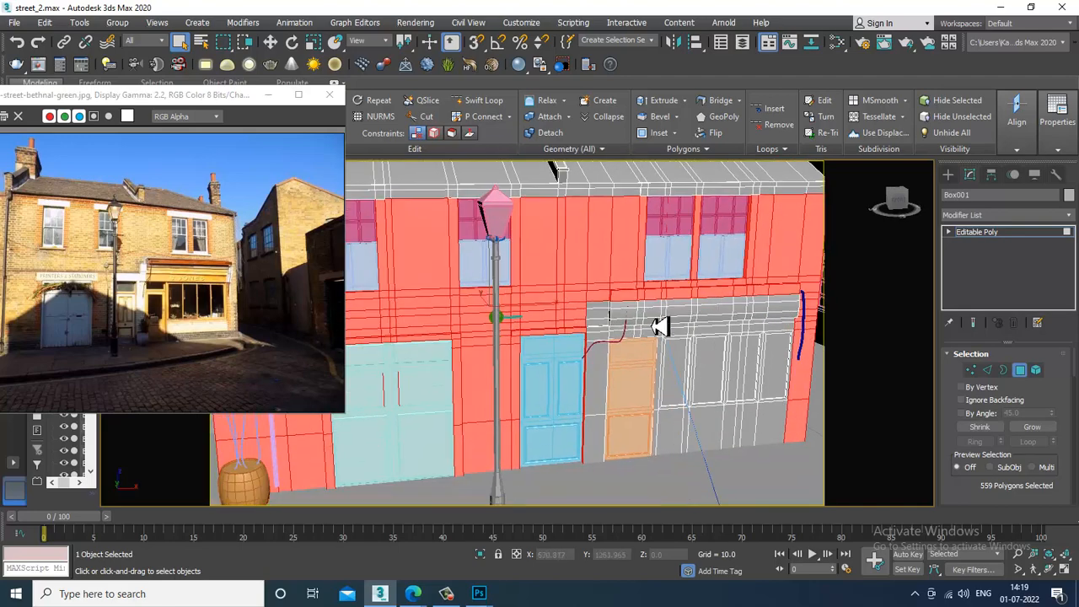
scroll(549, 326, "up", 3)
left_click_drag(549, 326, 701, 316)
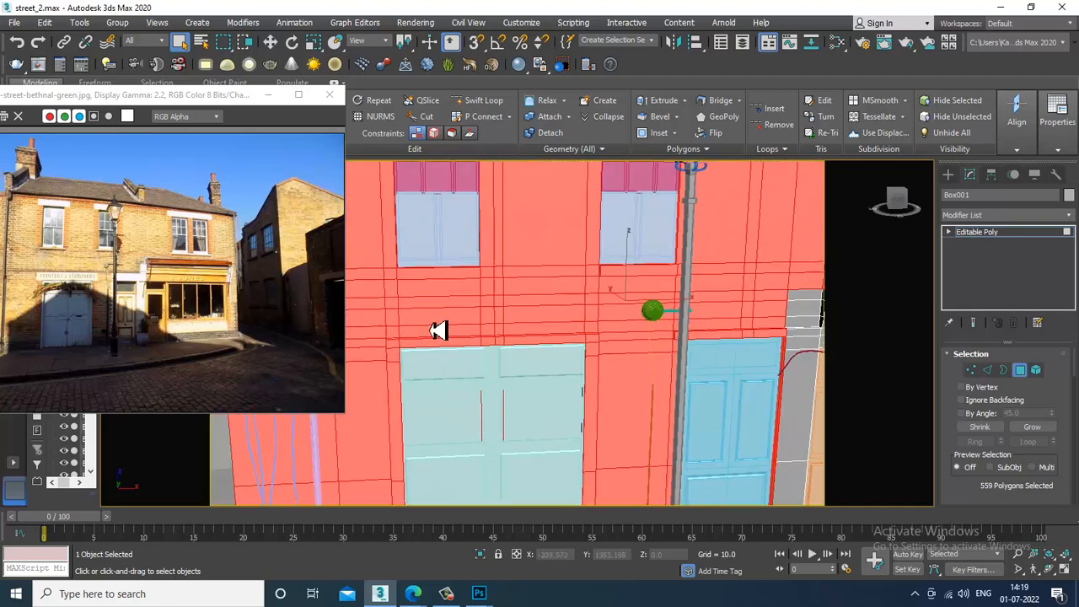
left_click_drag(437, 329, 596, 325)
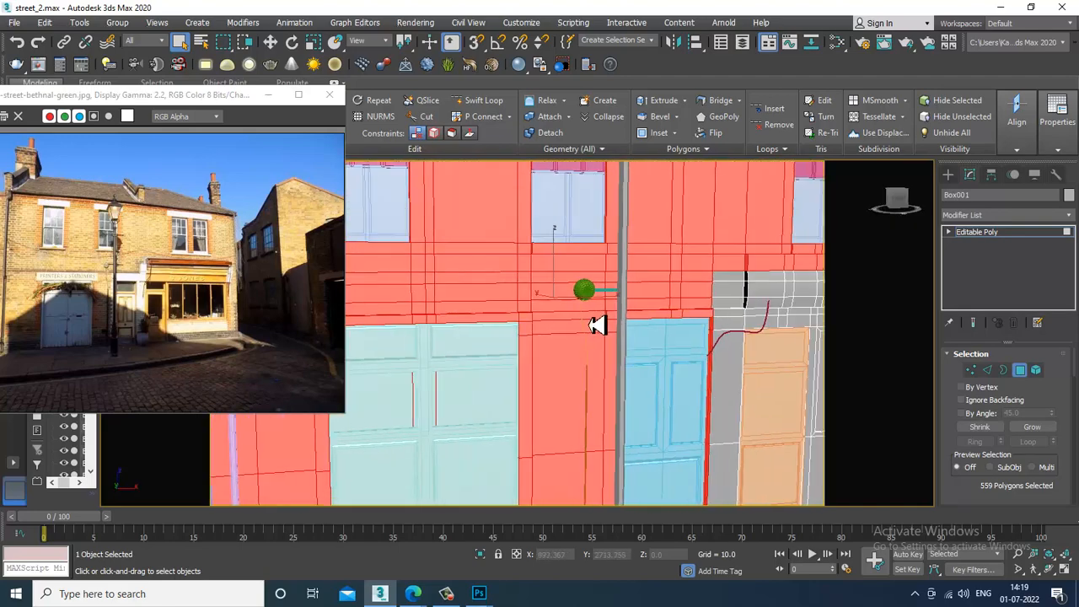
scroll(590, 341, "down", 5)
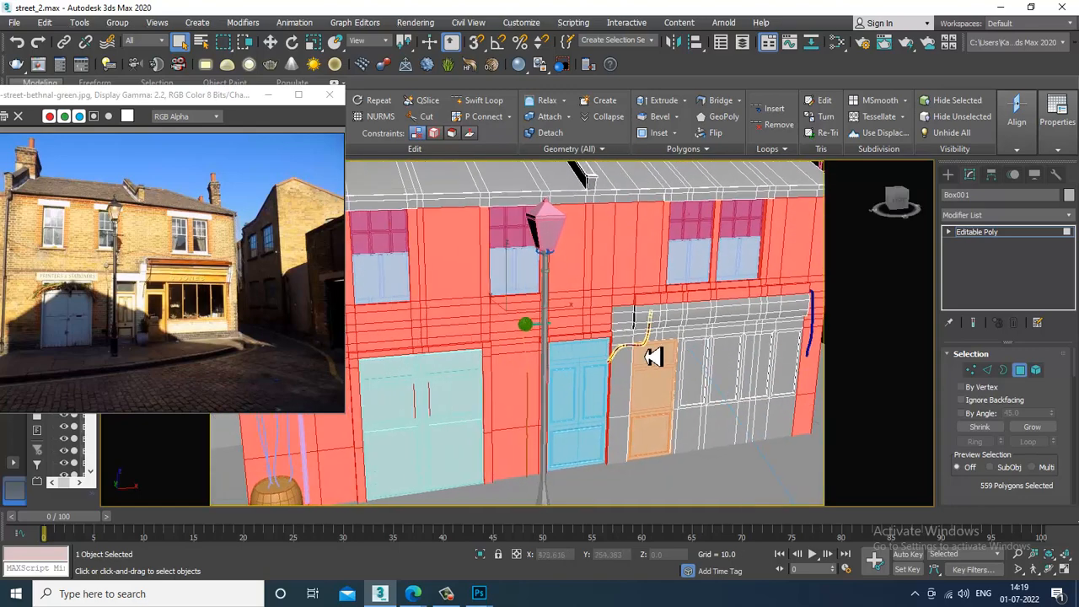
scroll(654, 357, "down", 5)
left_click_drag(646, 362, 616, 330)
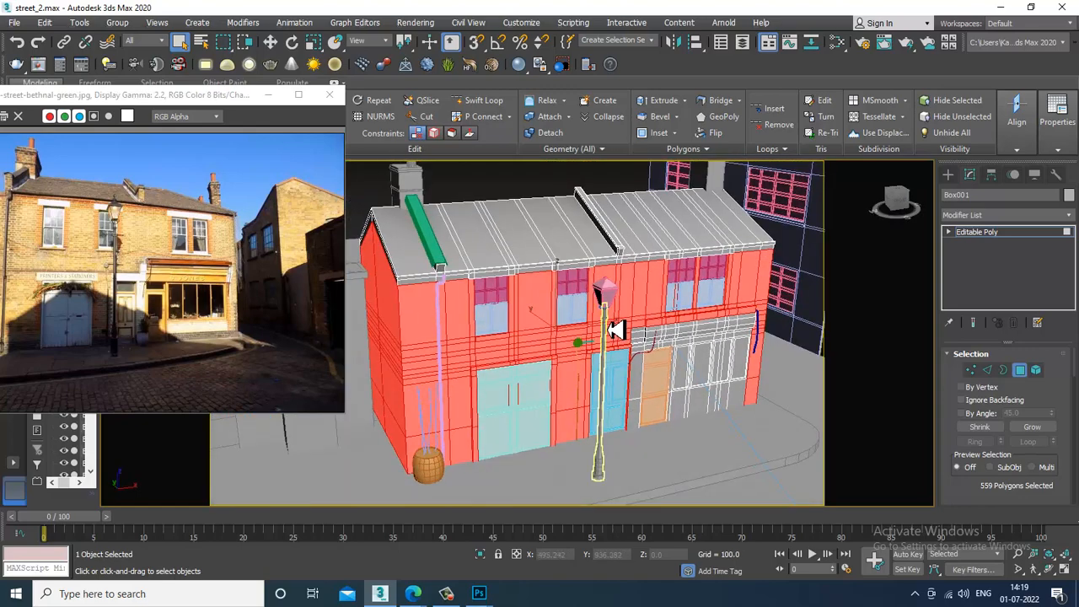
left_click_drag(405, 277, 458, 273)
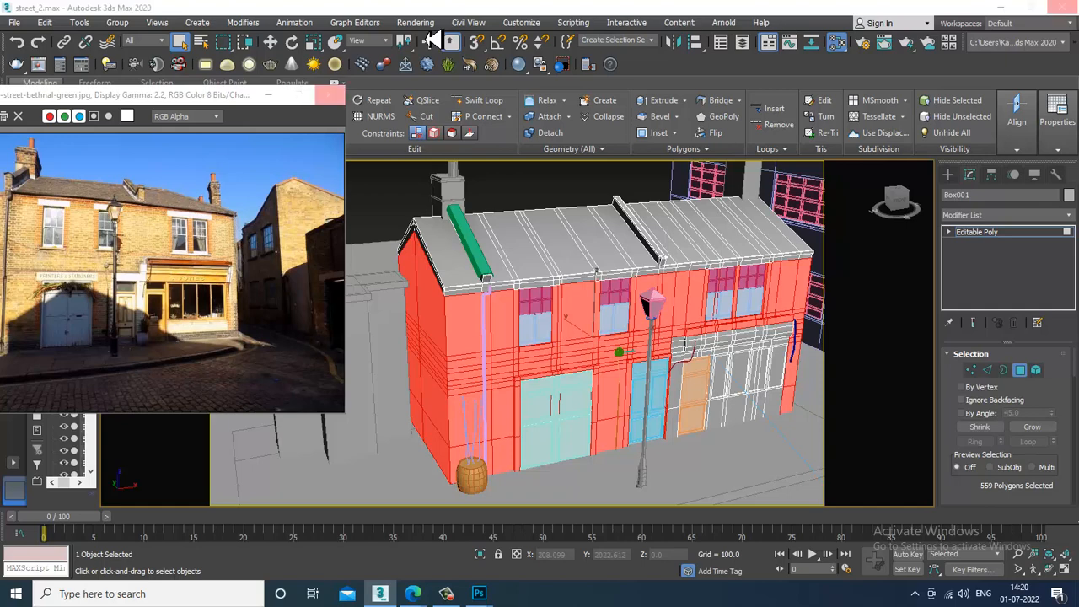
- Open the Slate Material Editor and set the scene's renderer to V-Ray Next, update 1.2
key("m")
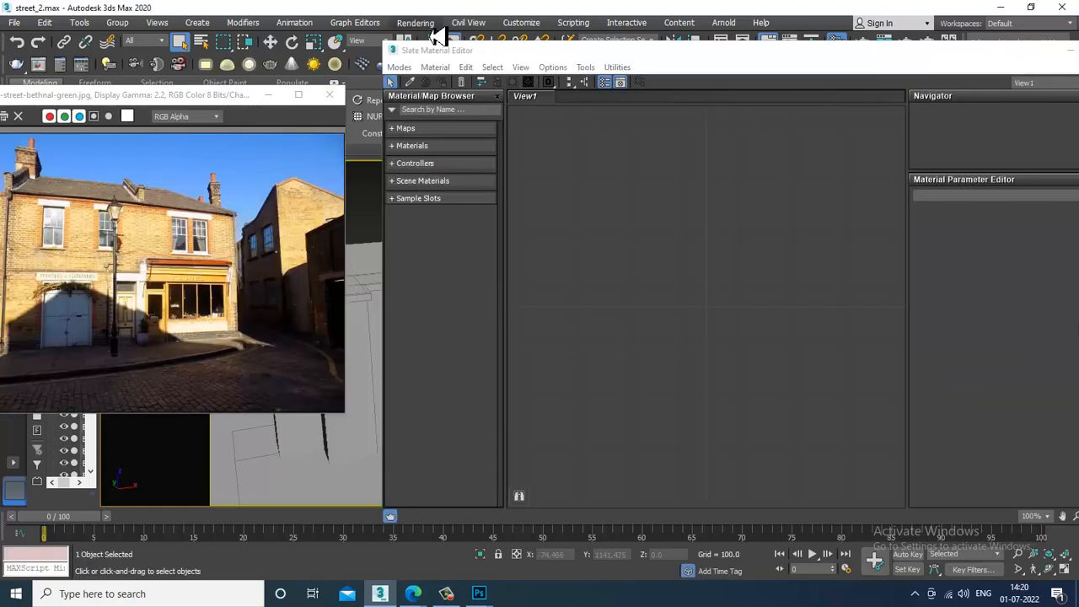
left_click(421, 24)
left_click(472, 97)
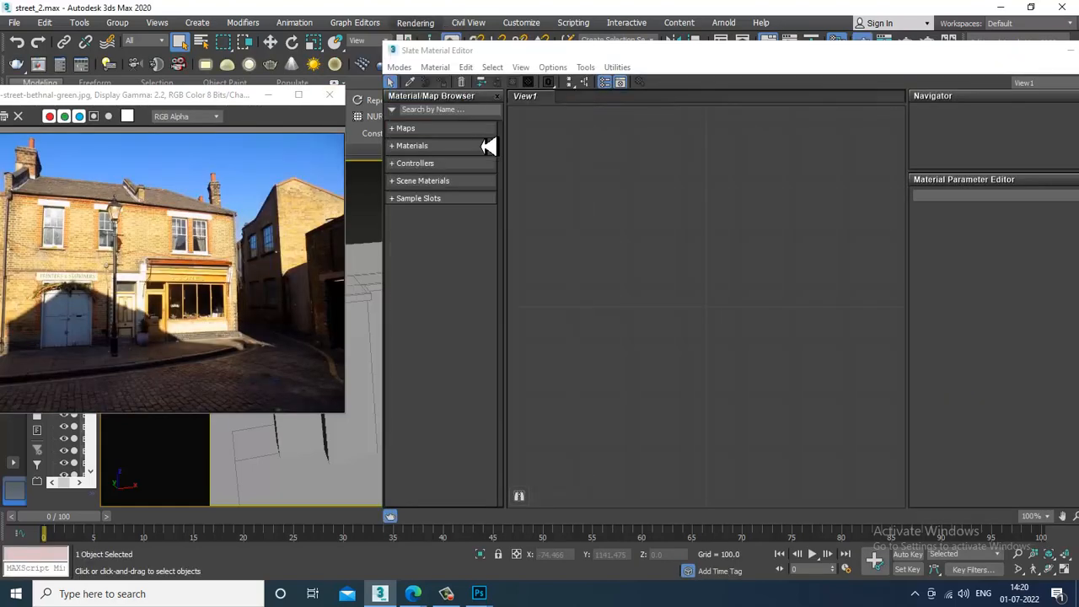
left_click(759, 150)
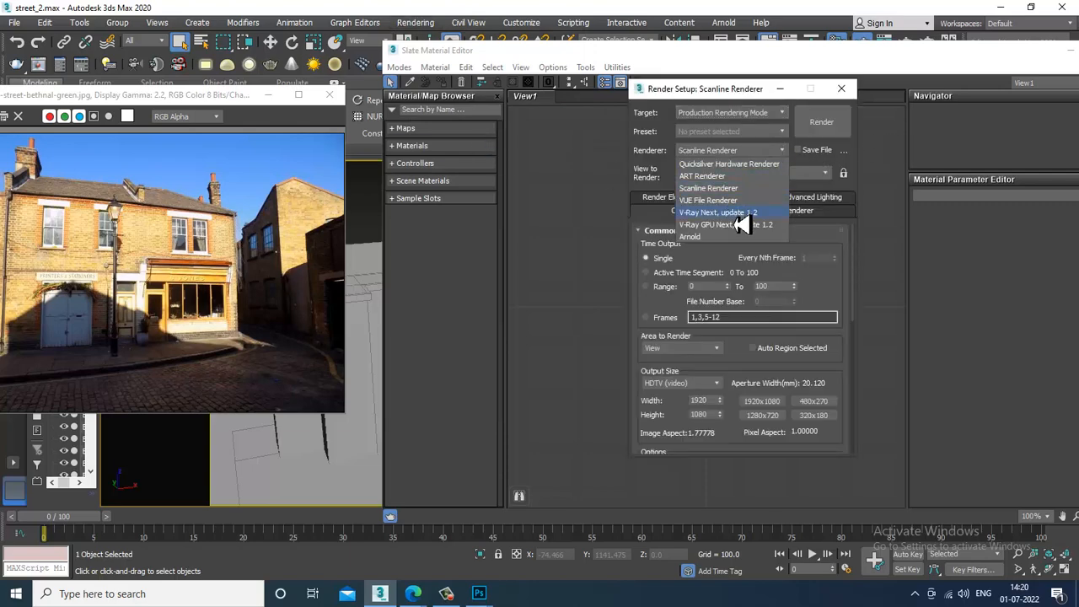
left_click(734, 209)
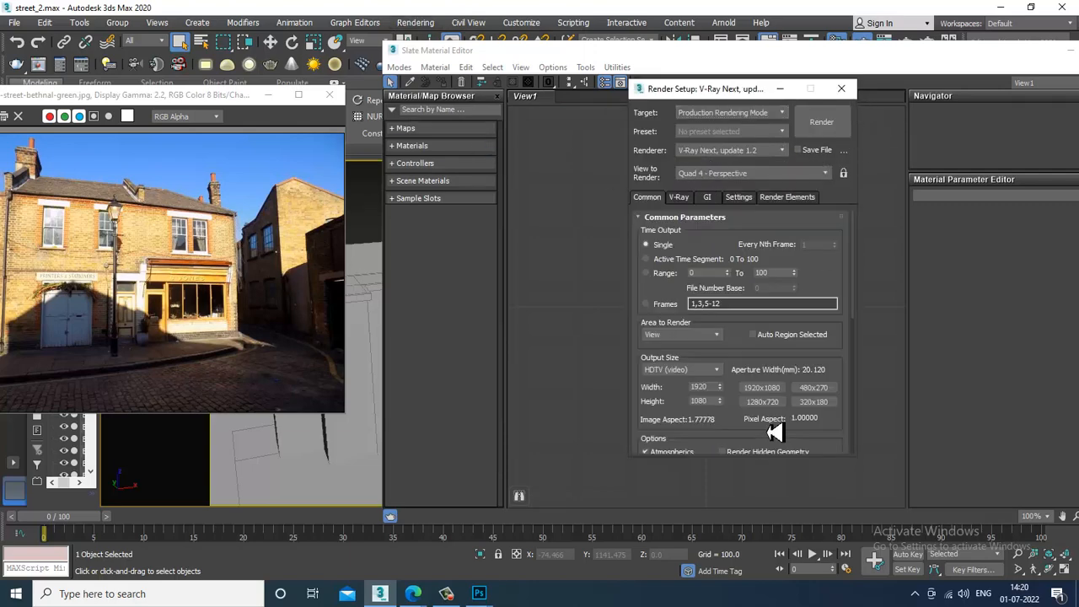
scroll(753, 442, "down", 3)
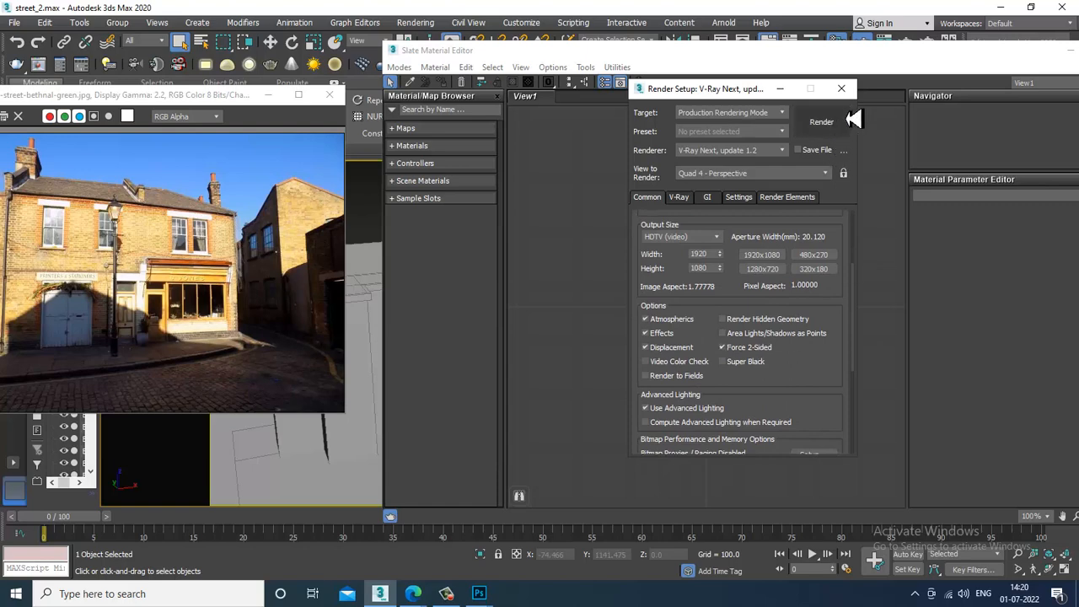
left_click(842, 89)
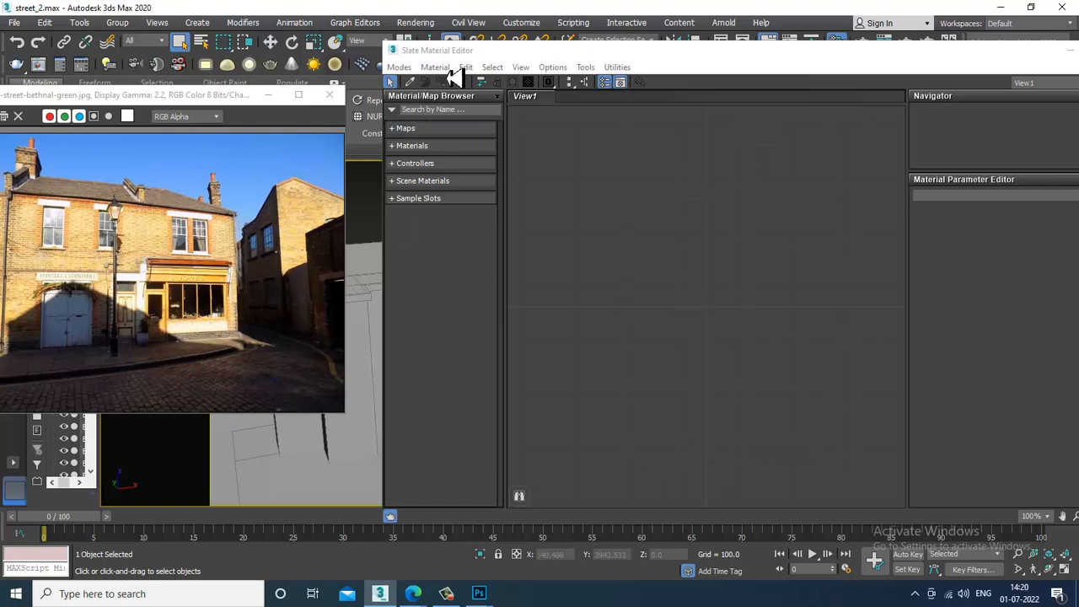
- Search the material browser for "vraymtl" and add a VRayMtl material to the node view
left_click(435, 111)
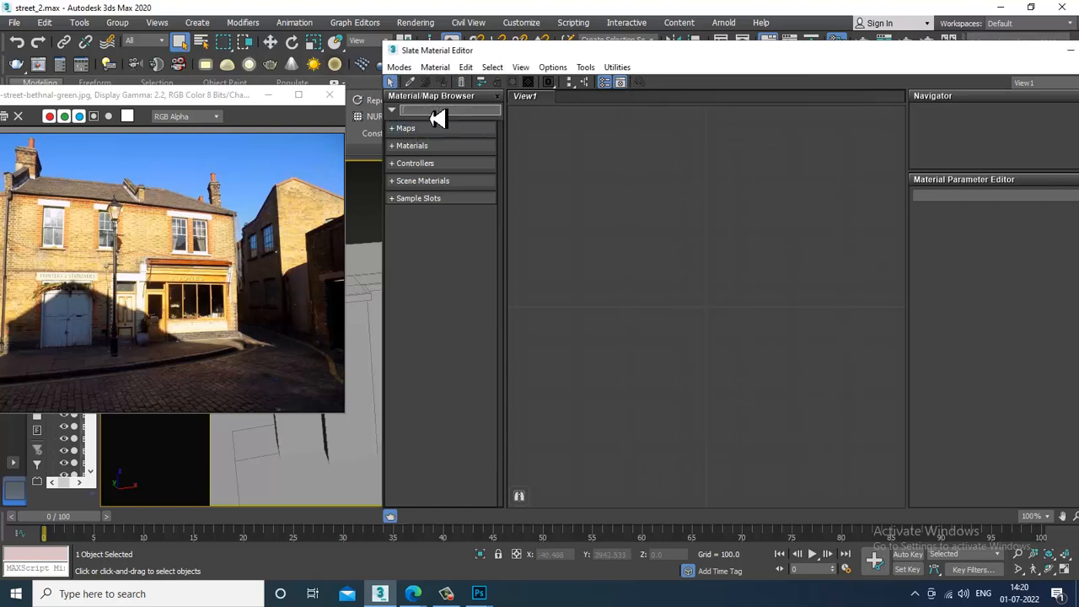
type("vraymtl")
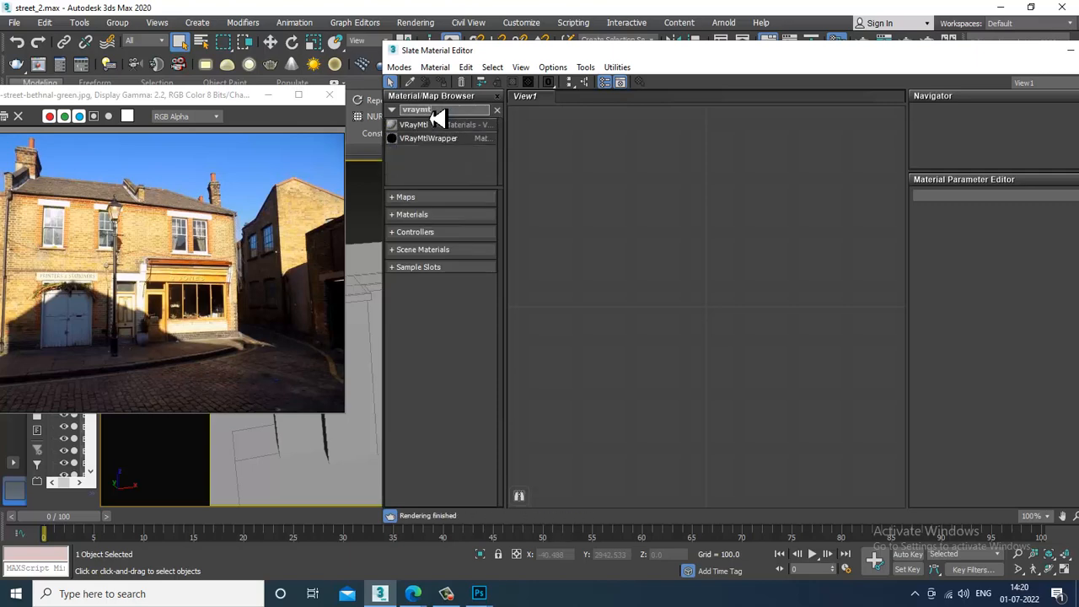
left_click_drag(427, 127, 628, 194)
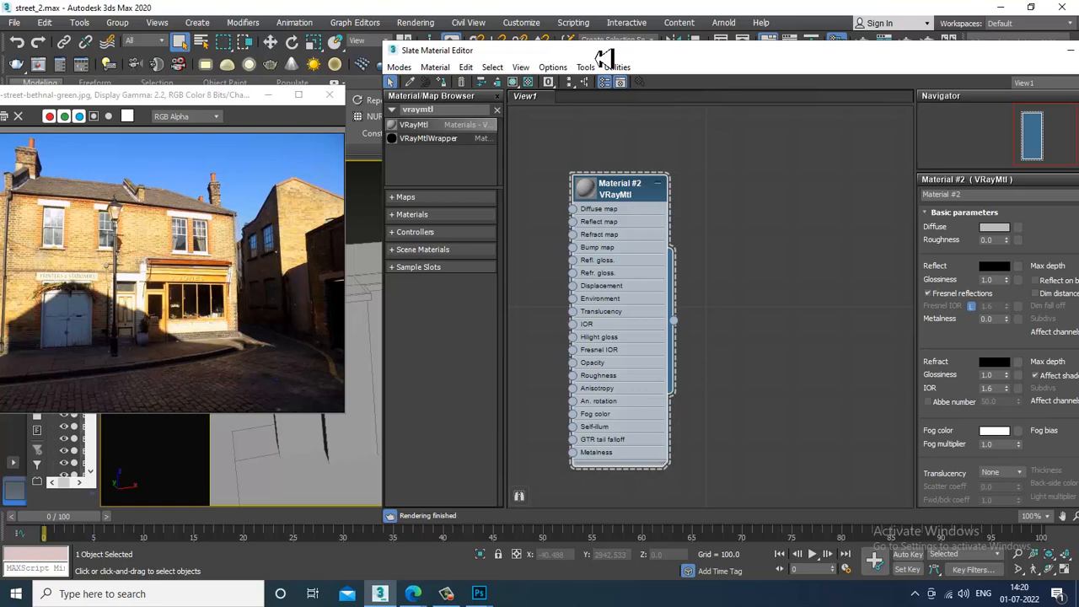
- Choose a Bitmap from the general maps for the V-Ray material's diffuse slot
left_click(1019, 228)
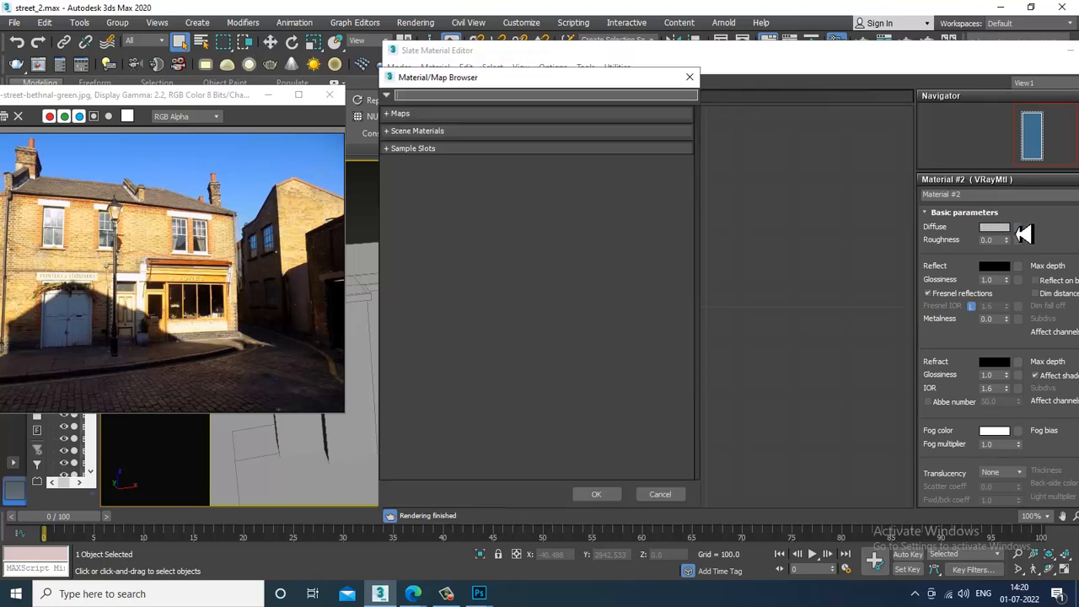
left_click(432, 114)
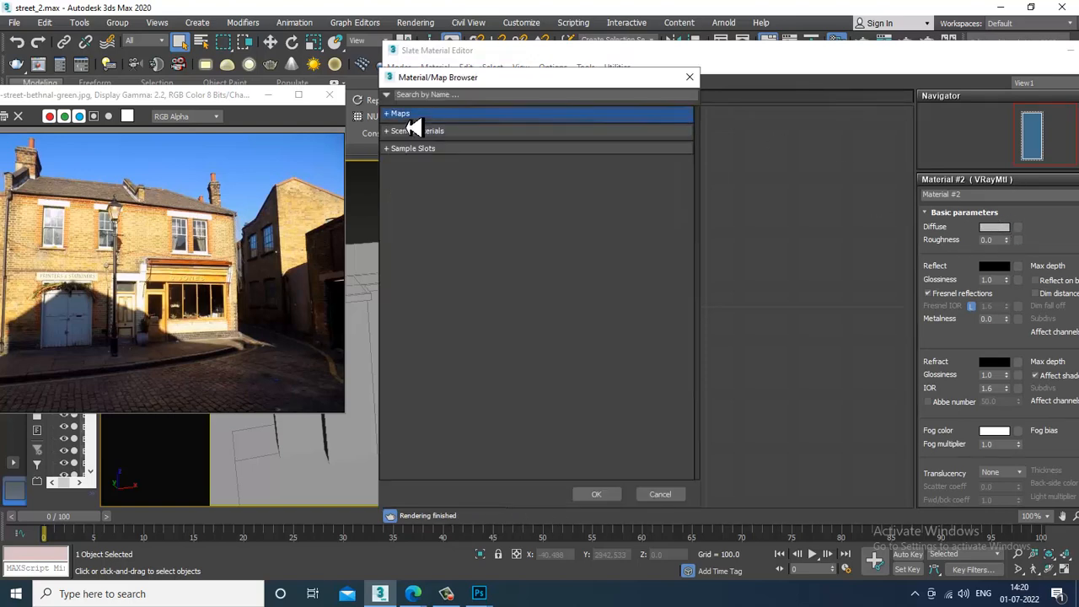
left_click(432, 148)
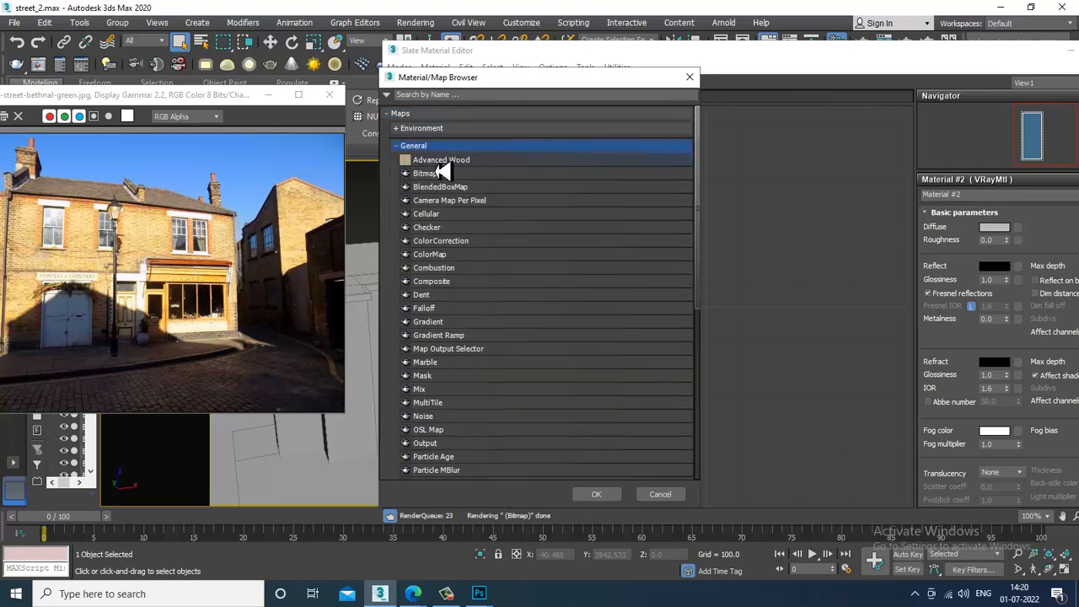
double_click(445, 173)
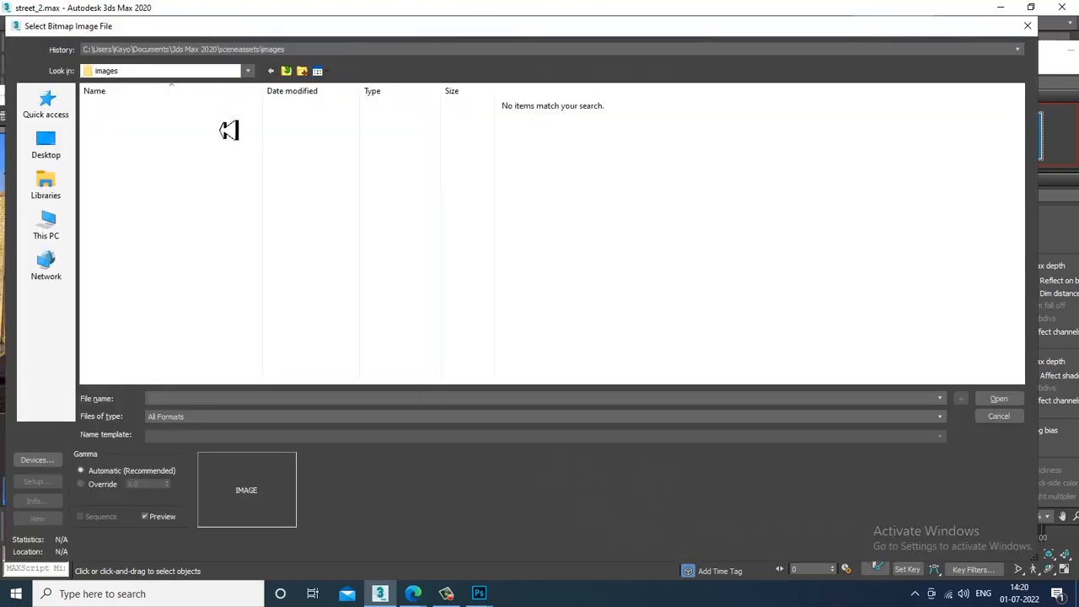
- Load New texture.psd from the textures folder in D:\June 2022\London street as the diffuse image, accepting the PSD import options
left_click(40, 229)
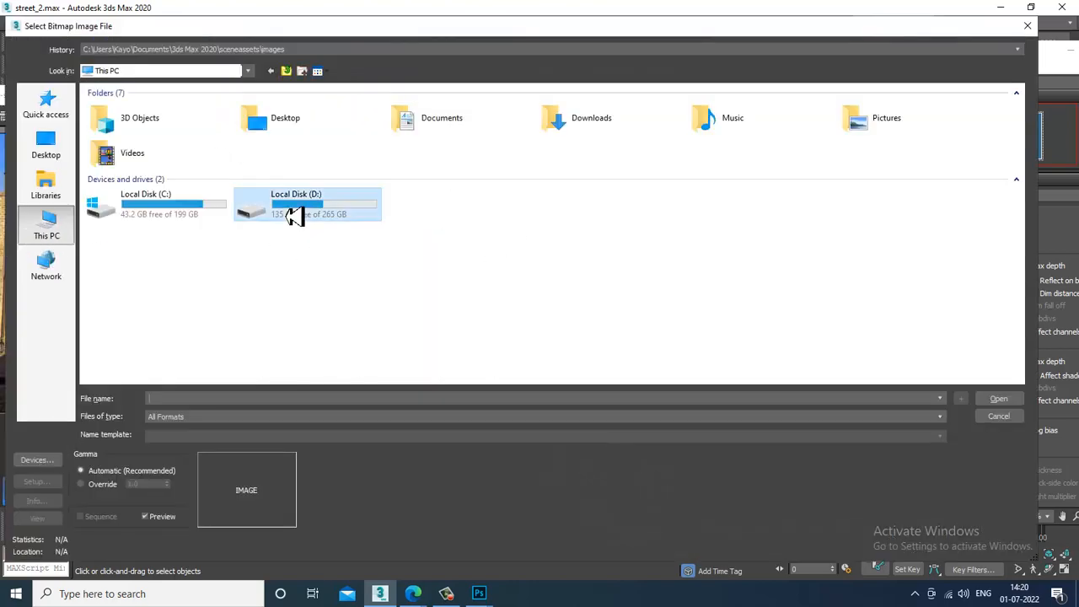
double_click(292, 216)
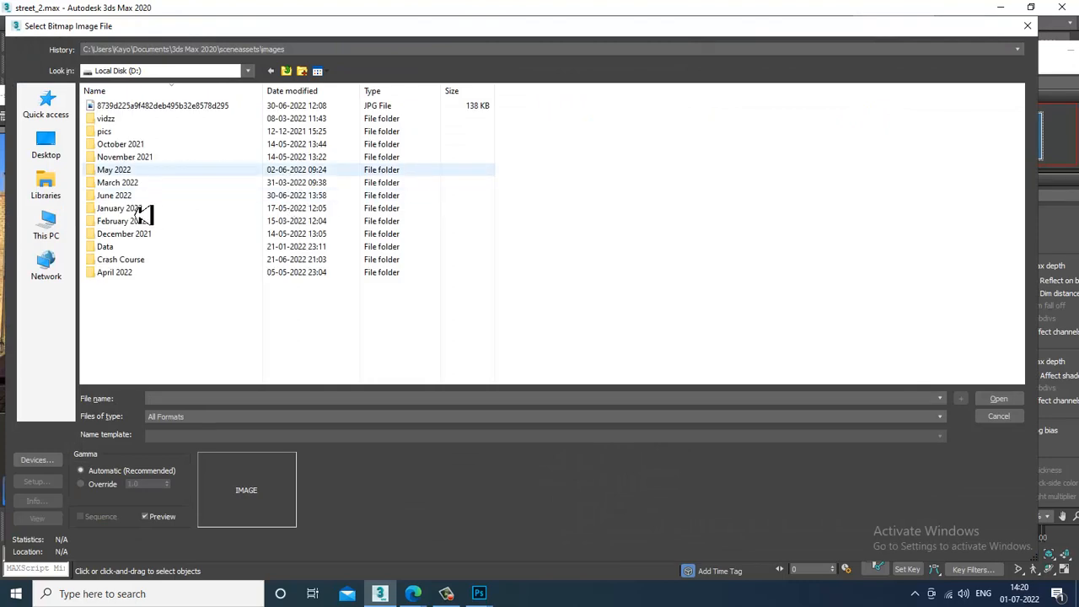
double_click(139, 196)
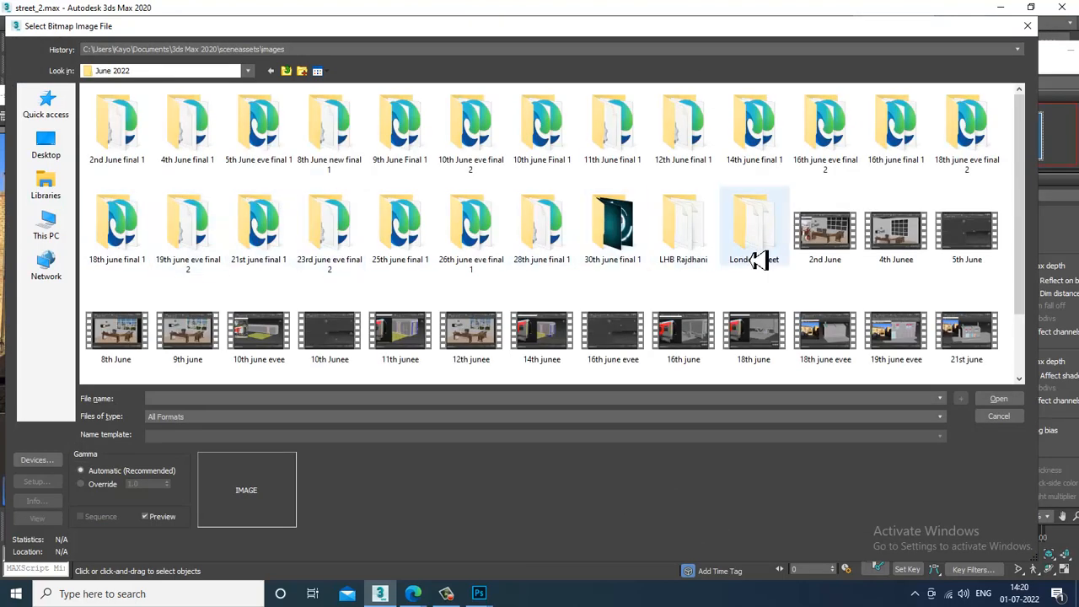
double_click(757, 260)
double_click(133, 143)
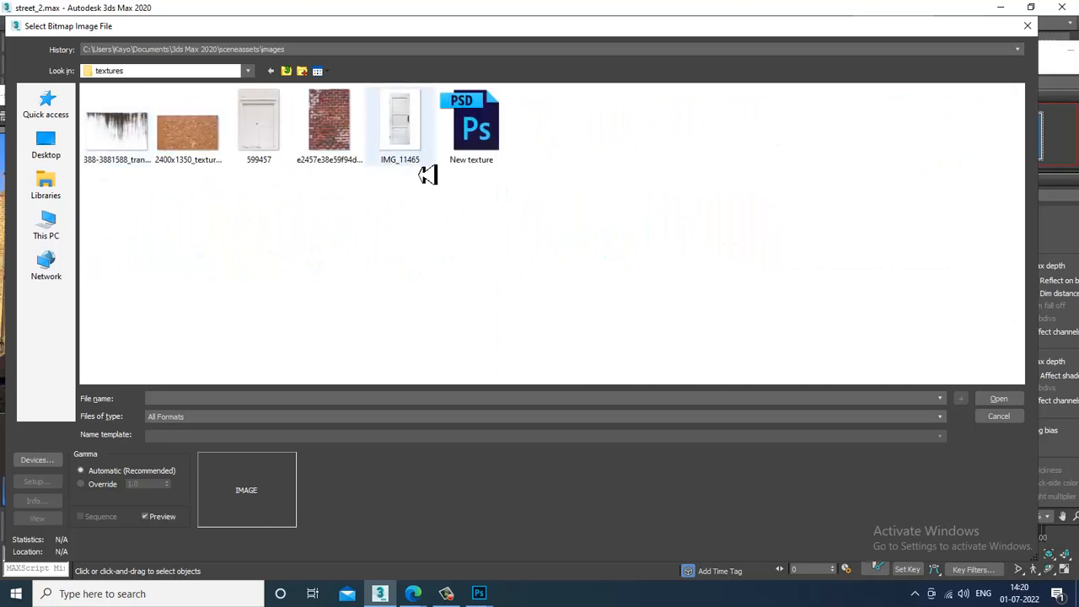
left_click(489, 143)
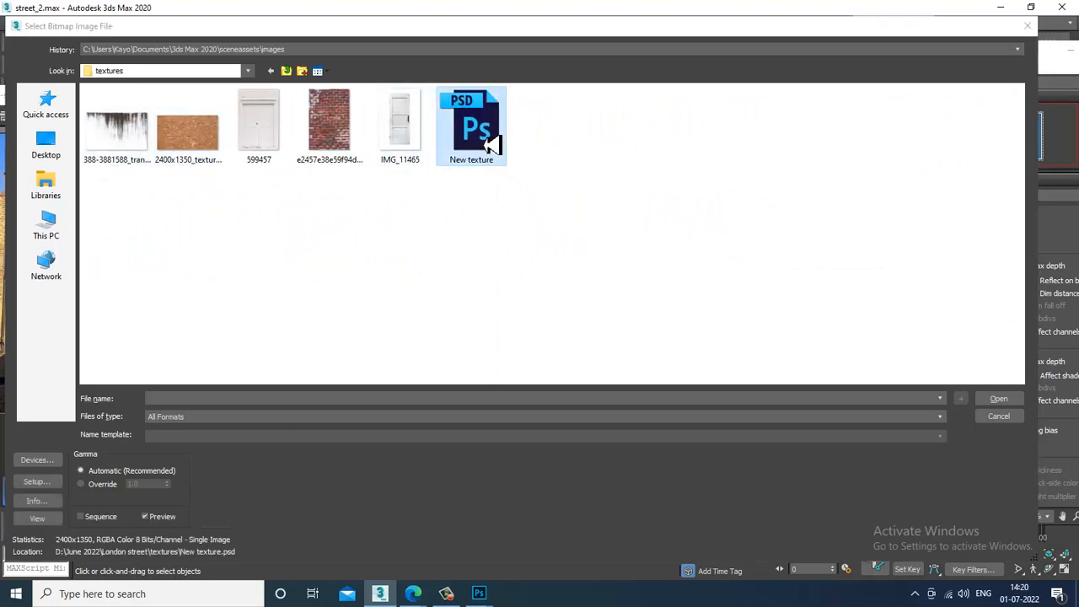
double_click(489, 143)
left_click(473, 403)
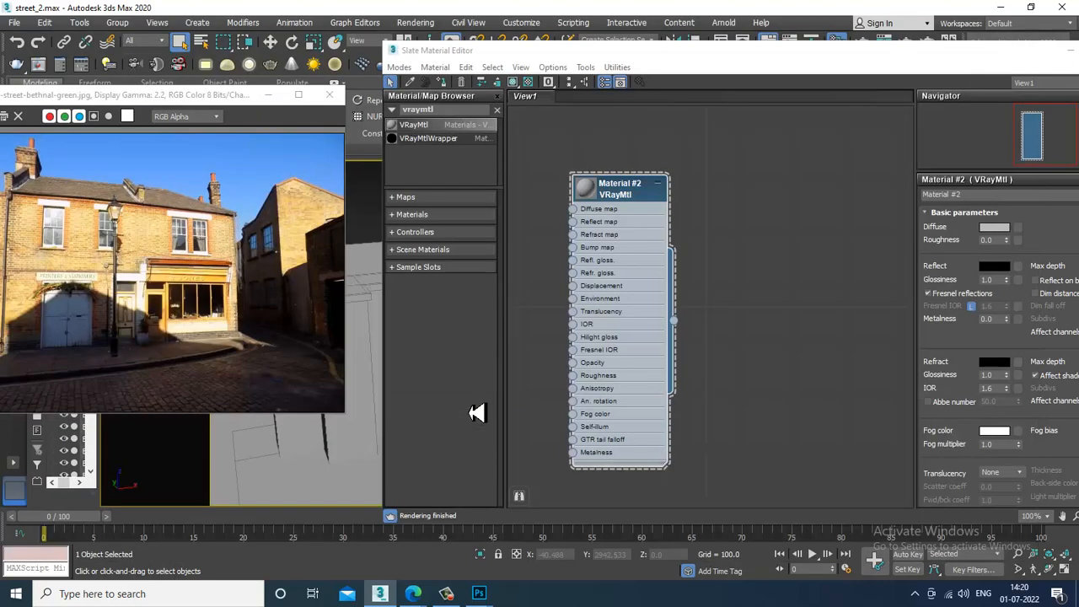
- Apply the brick material to the selected house wall polygons and show its texture in the viewport
left_click(514, 83)
left_click(1070, 50)
scroll(686, 327, "up", 8)
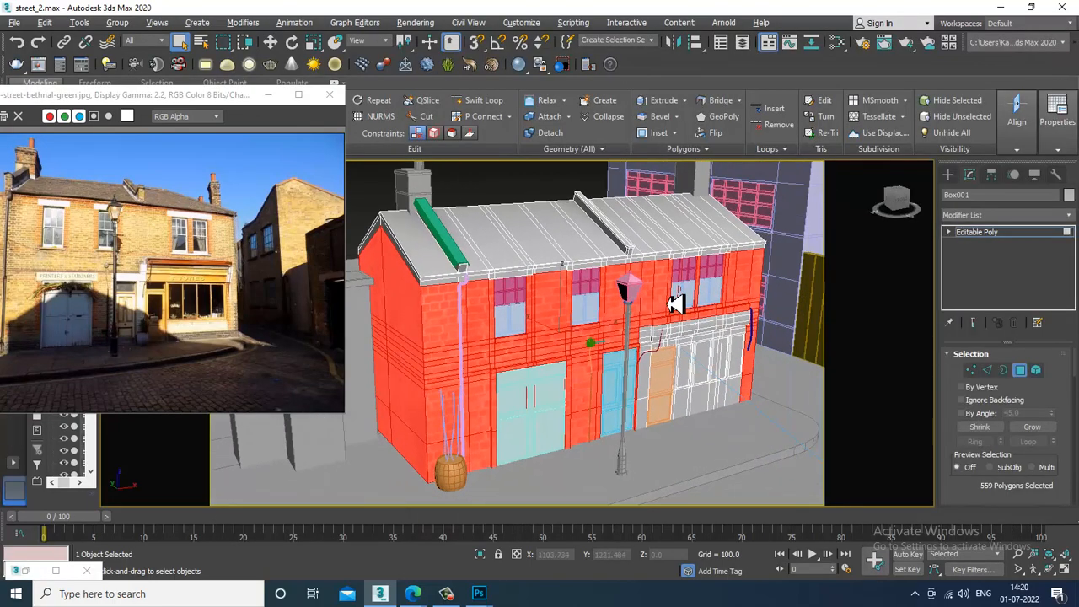
left_click_drag(615, 313, 650, 315)
- Set the diffuse bitmap's U and V tiling to 3.0
key("m")
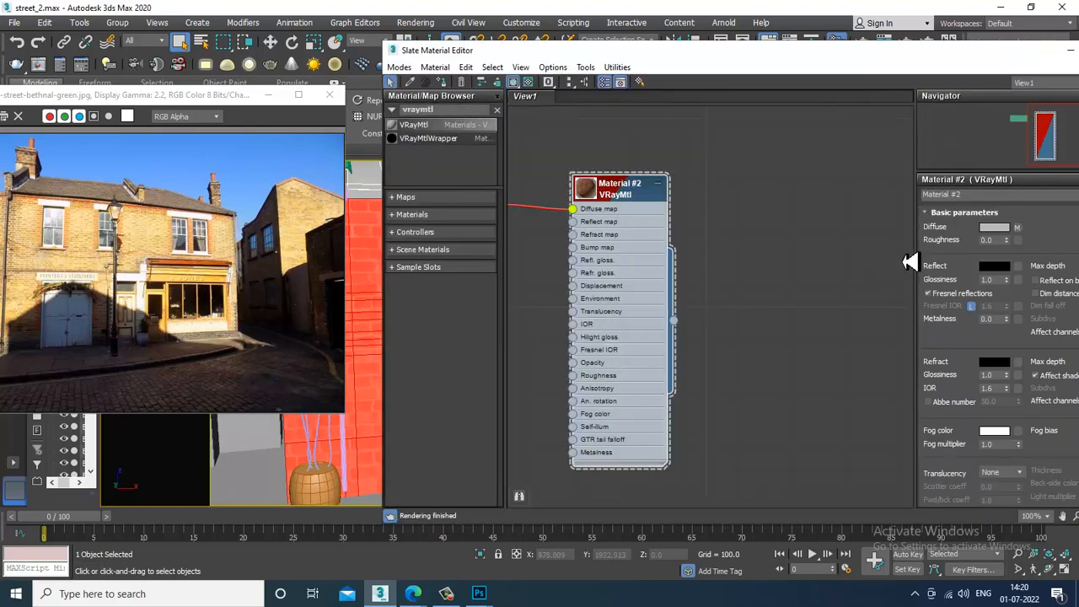
left_click(1017, 228)
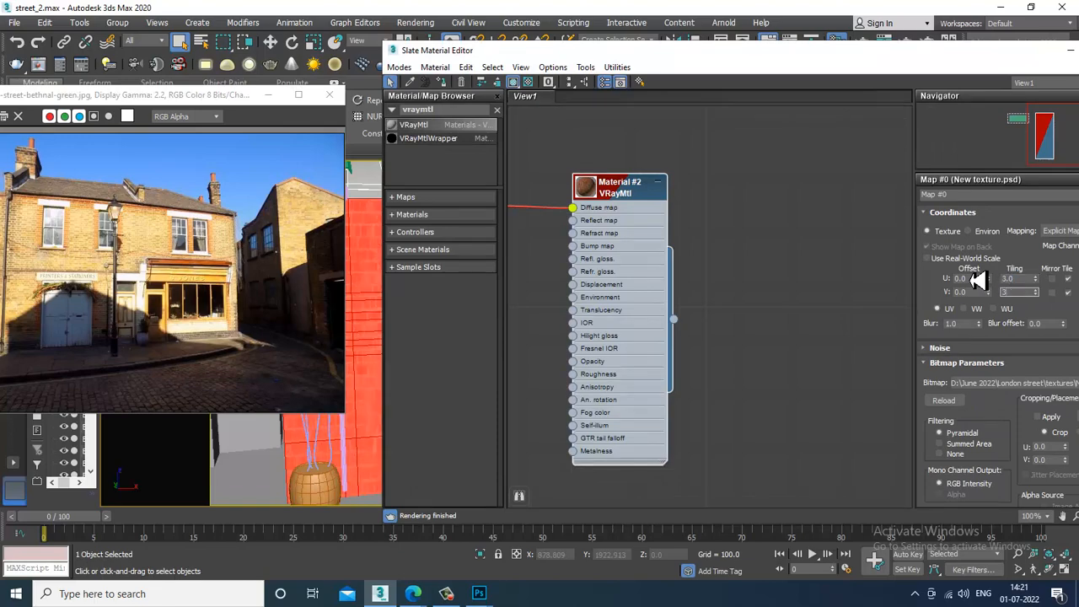
left_click(1070, 51)
- Deselect the wall polygons and examine the tiled brick texture across the house's front facade
scroll(554, 263, "down", 2)
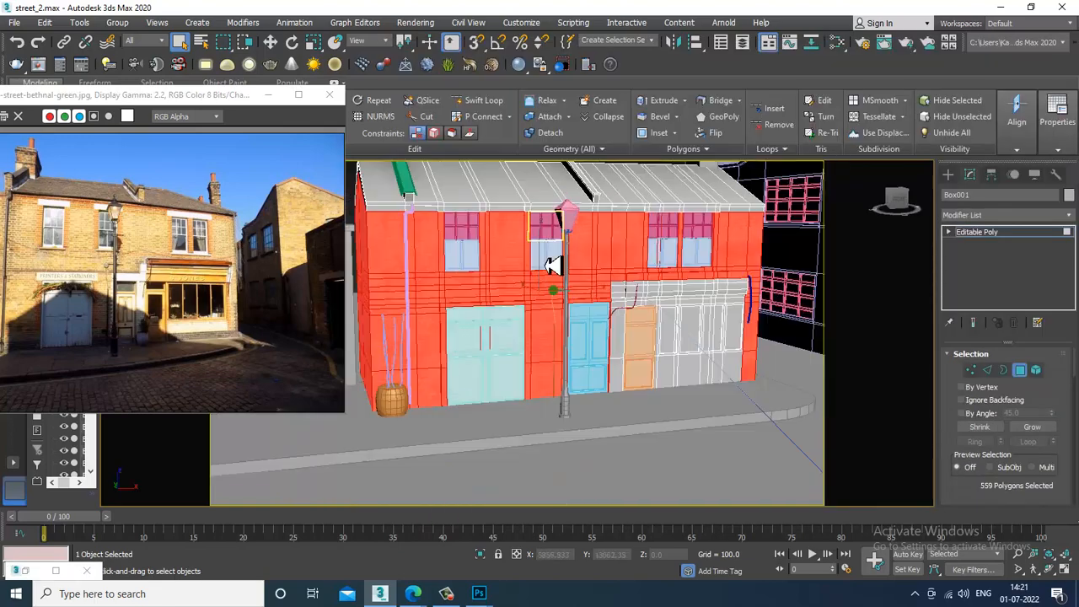
left_click_drag(631, 198, 610, 258)
left_click(587, 200)
scroll(509, 297, "up", 2)
left_click_drag(510, 297, 551, 270)
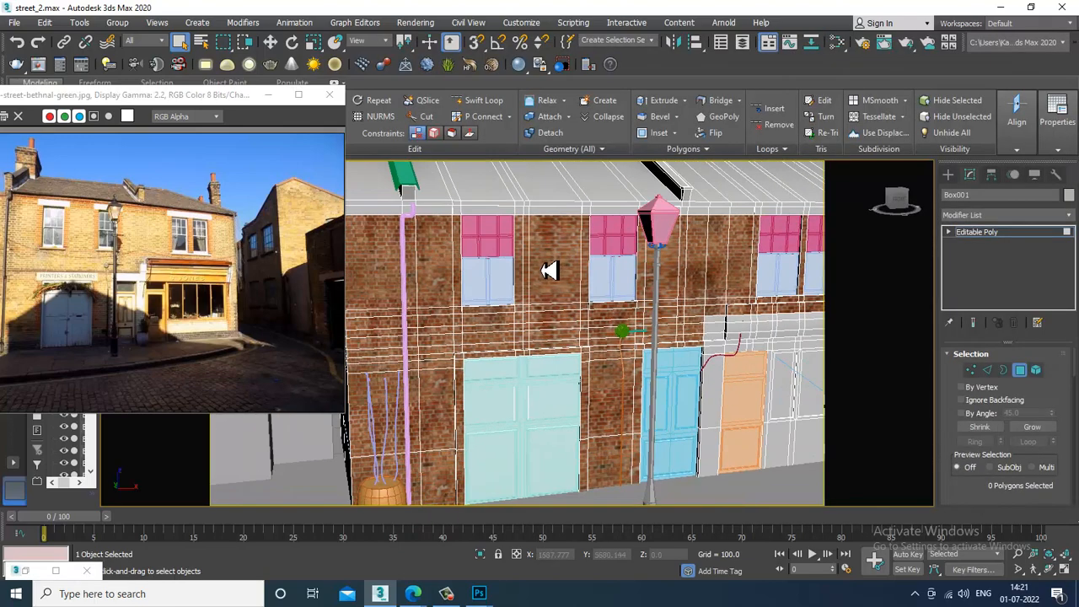
left_click_drag(775, 361, 629, 323)
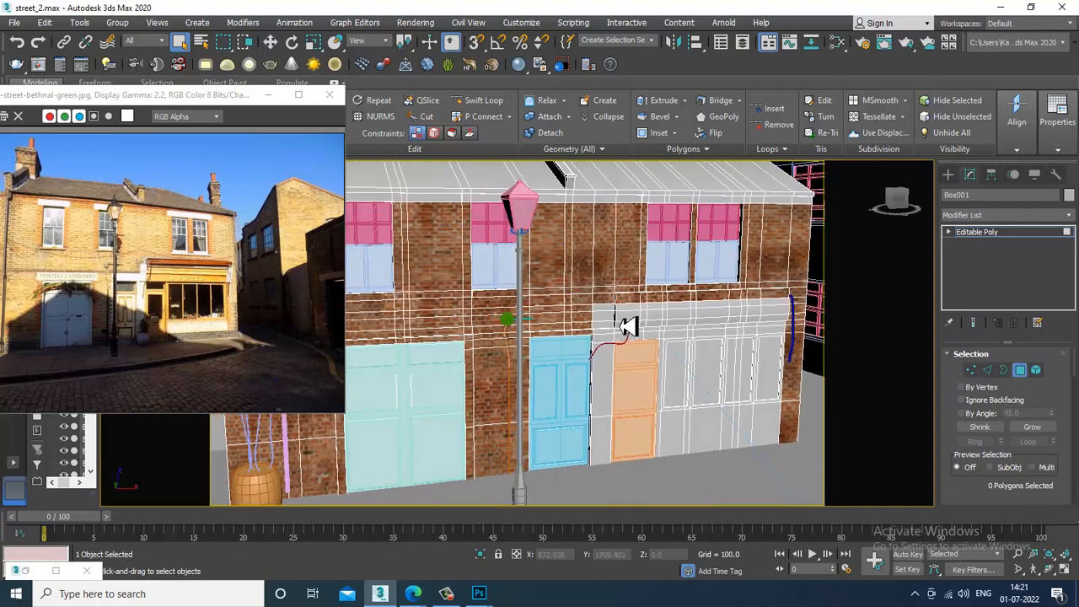
- Turn off the edge display, check the brick scale on the facade up close, and restore the wall polygon selection
key("F4")
scroll(508, 299, "up", 3)
left_click_drag(508, 299, 534, 303)
scroll(637, 301, "down", 3)
left_click_drag(662, 309, 616, 262)
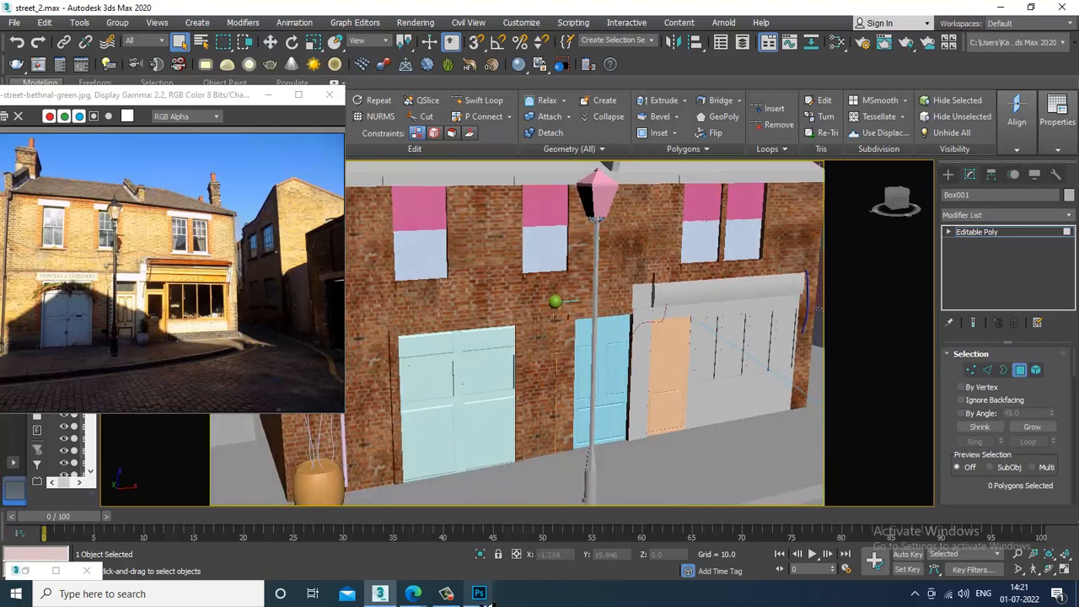
key("ctrl+a")
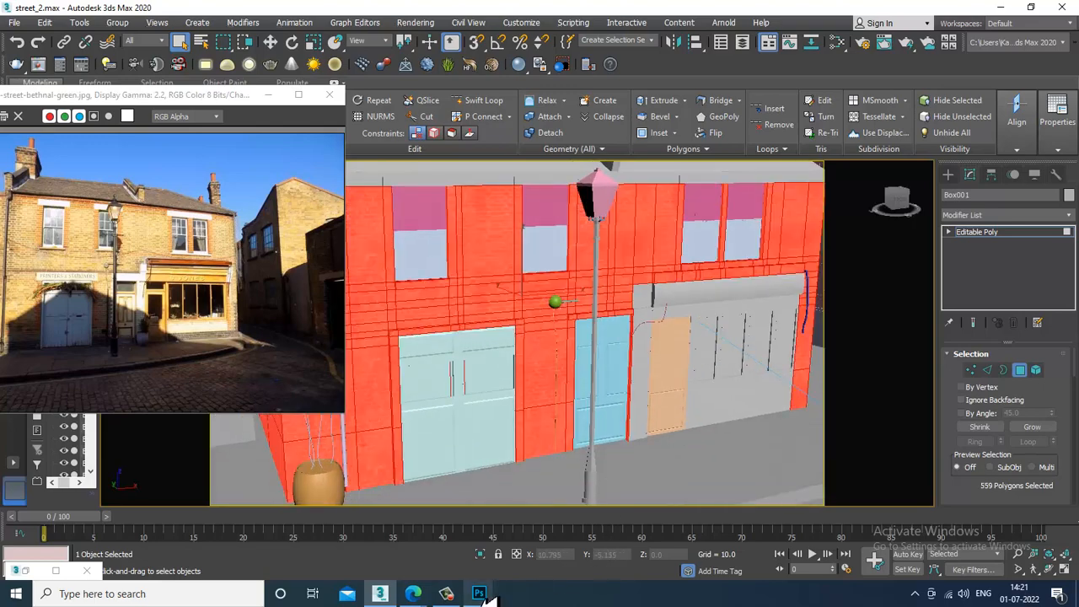
- Switch to Photoshop, scale the brick image on Layer 0 to about 48.3%, and place it in the canvas's upper-left corner
mouse_move(481, 595)
left_click(440, 538)
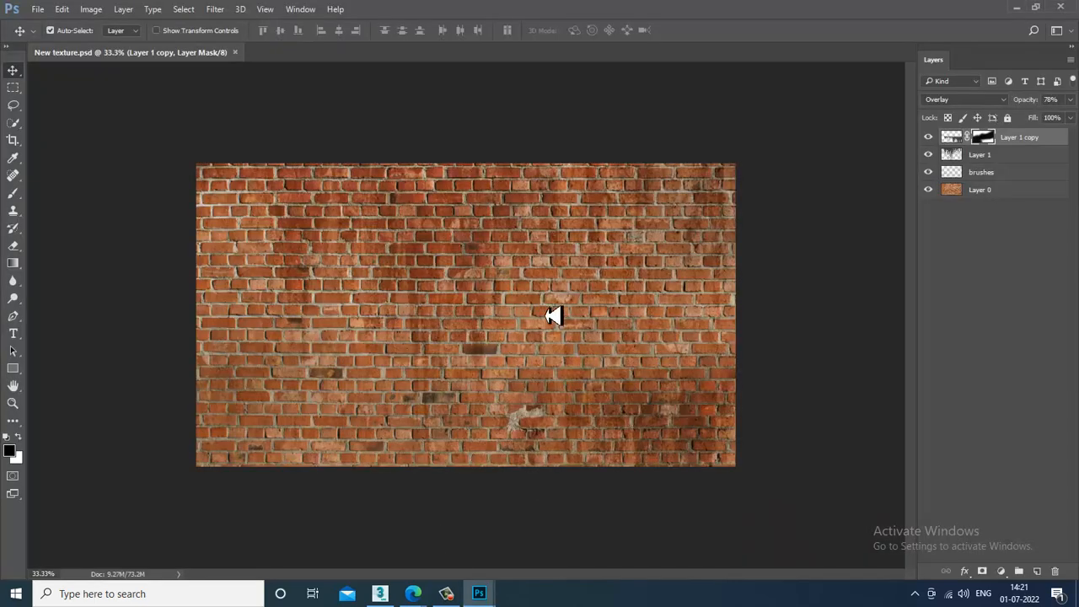
left_click(243, 314)
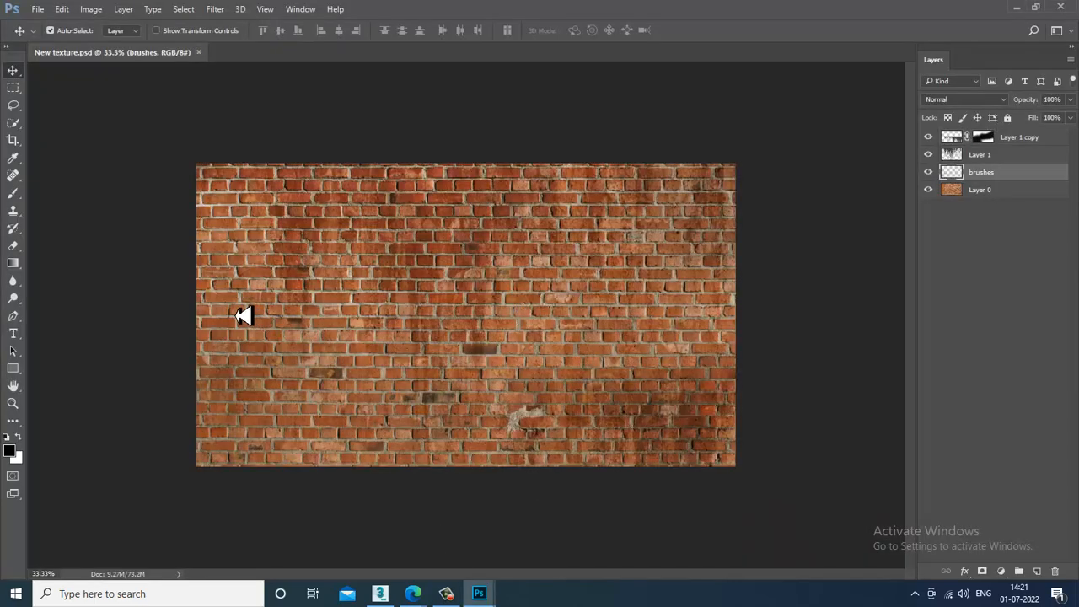
left_click(995, 194)
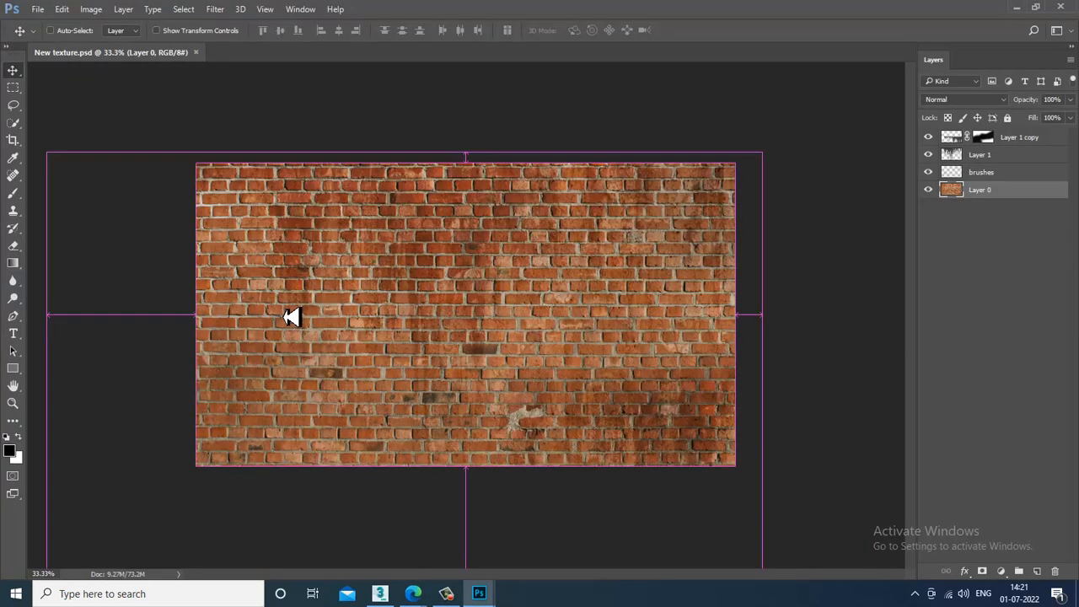
key("ctrl+t")
left_click_drag(741, 484, 586, 427)
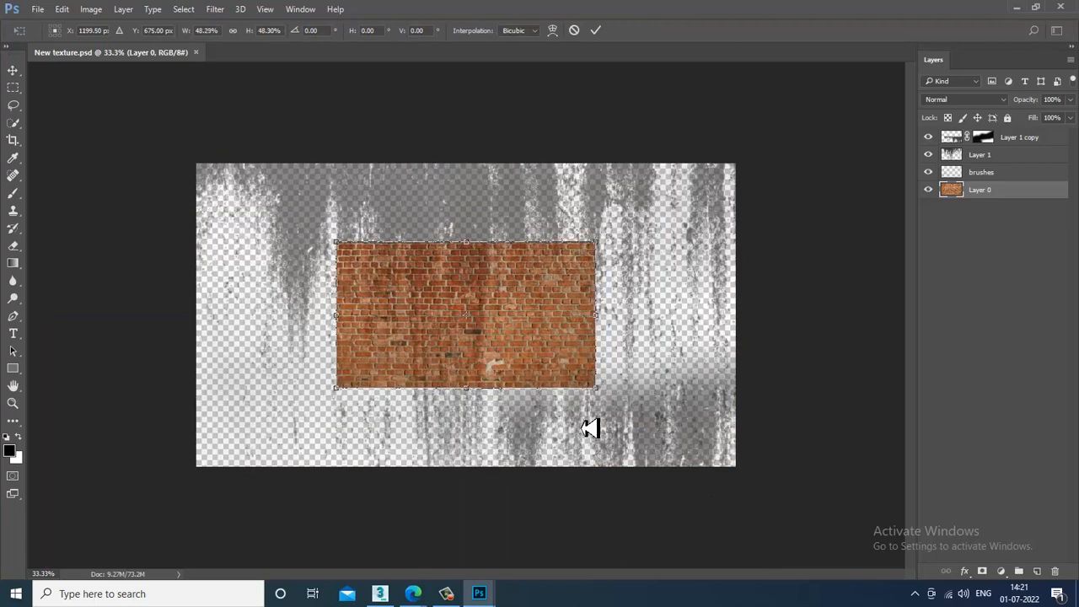
key("Return")
left_click_drag(540, 362, 398, 281)
- Hide the Layer 1 copy, Layer 1 and brushes layers, leaving only the brick layer displayed
left_click_drag(334, 268, 556, 263)
key("ctrl+z")
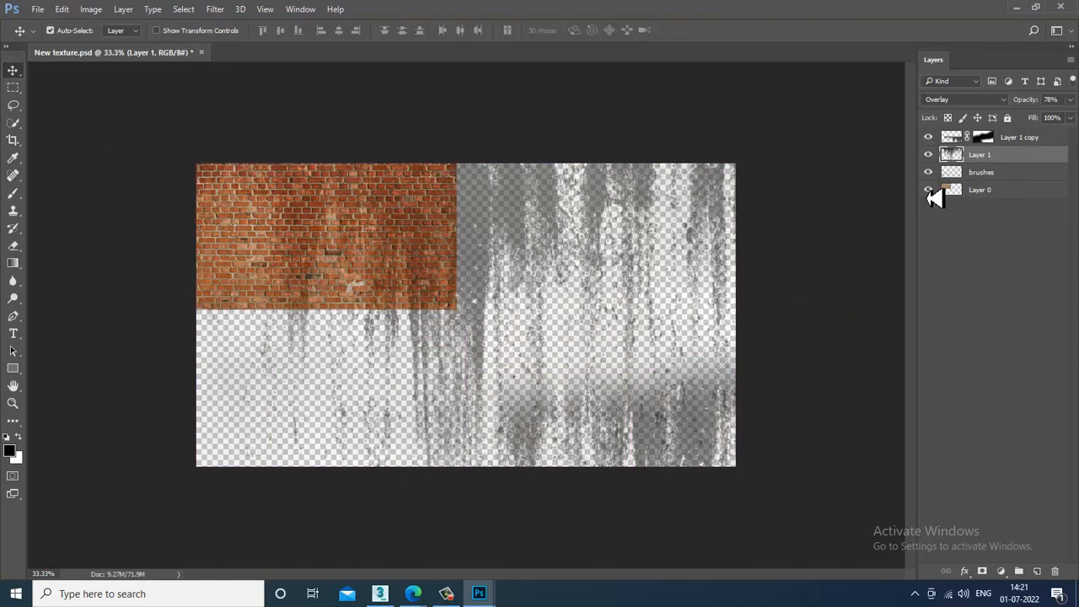
left_click(929, 138)
- Duplicate the brick tile directly to the right of the original and flip the copy horizontally
left_click_drag(405, 225, 643, 253)
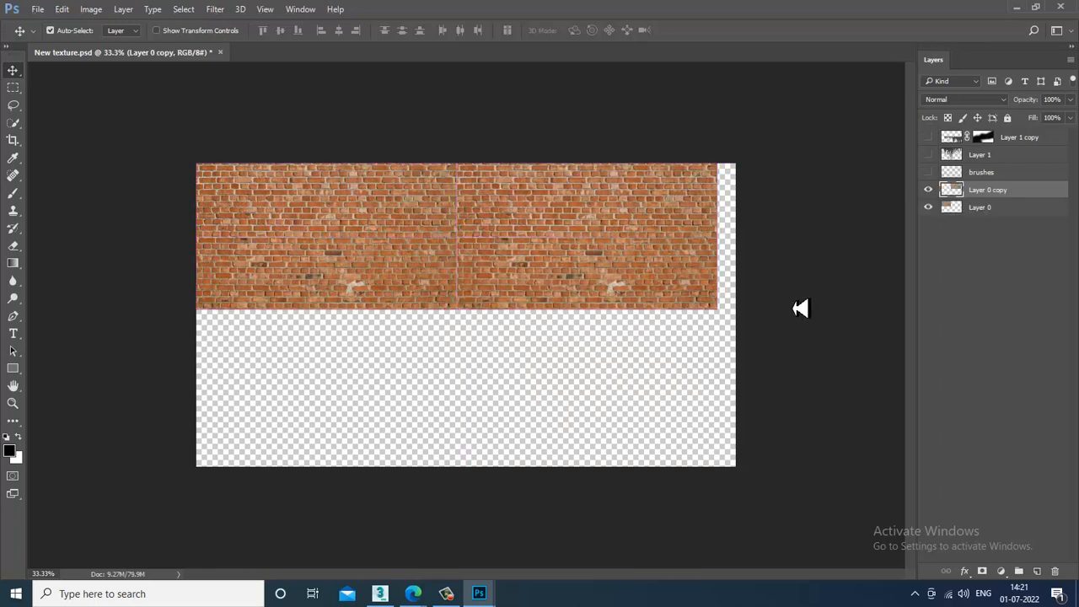
key("Left")
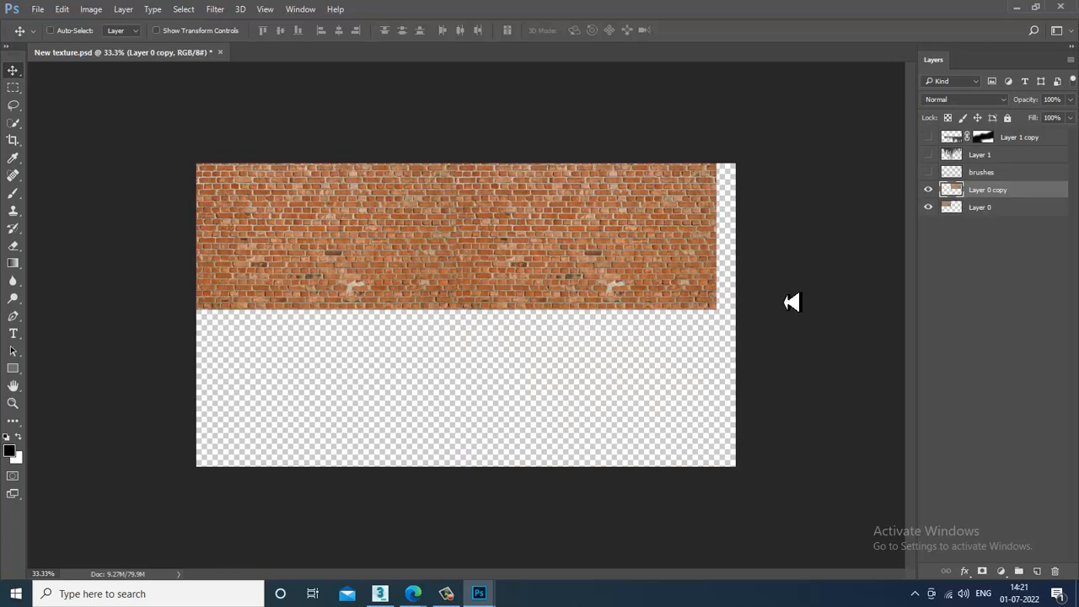
key("ctrl+t")
right_click(565, 207)
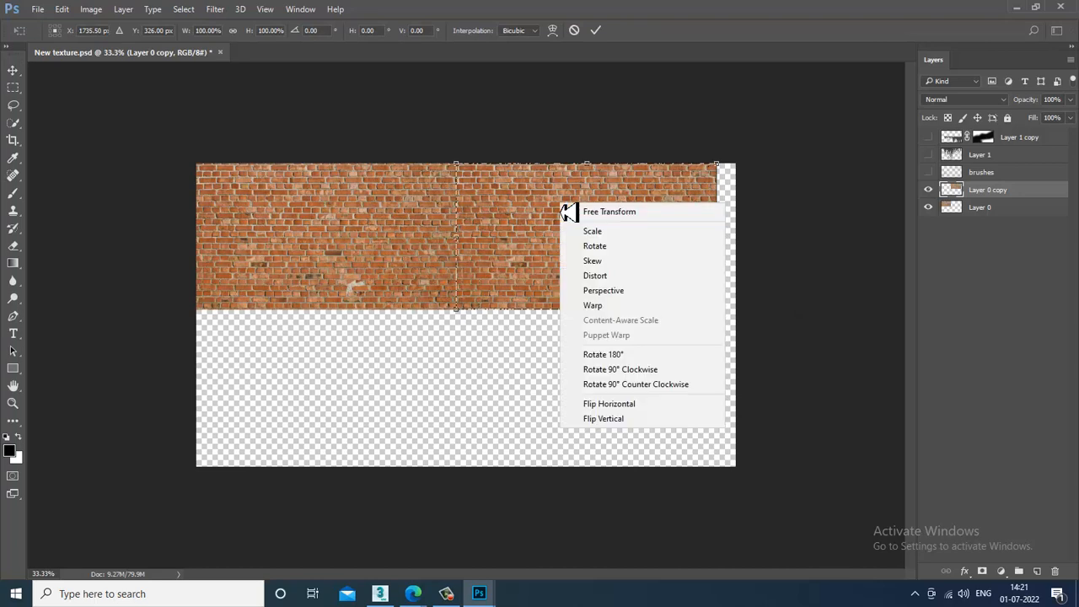
left_click(648, 407)
key("Return")
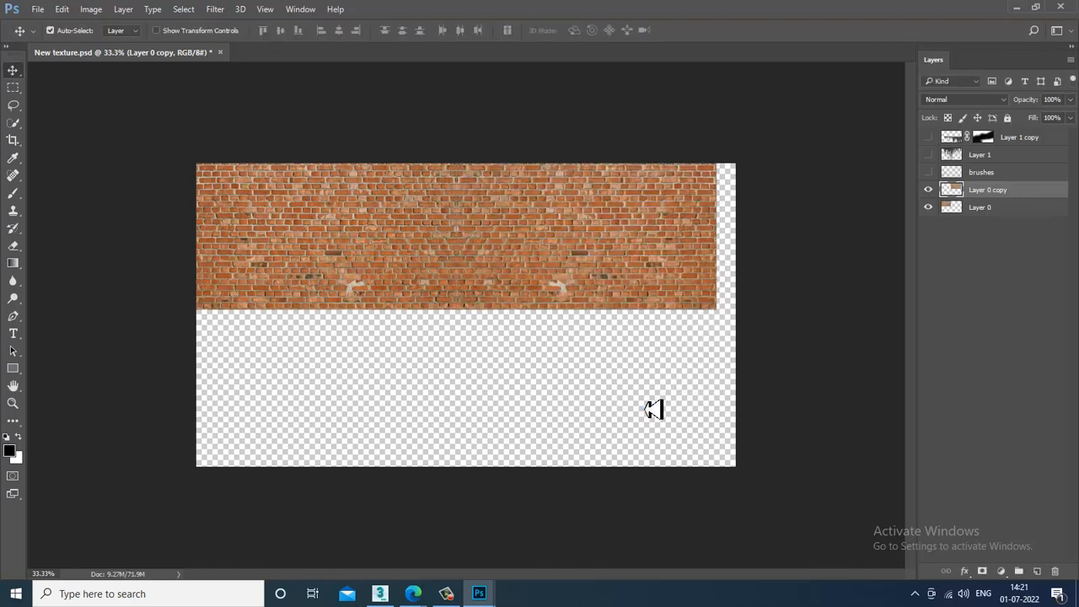
- Stretch the mirrored brick copy to 107.33% width so it meets the canvas's right edge
key("ctrl+t")
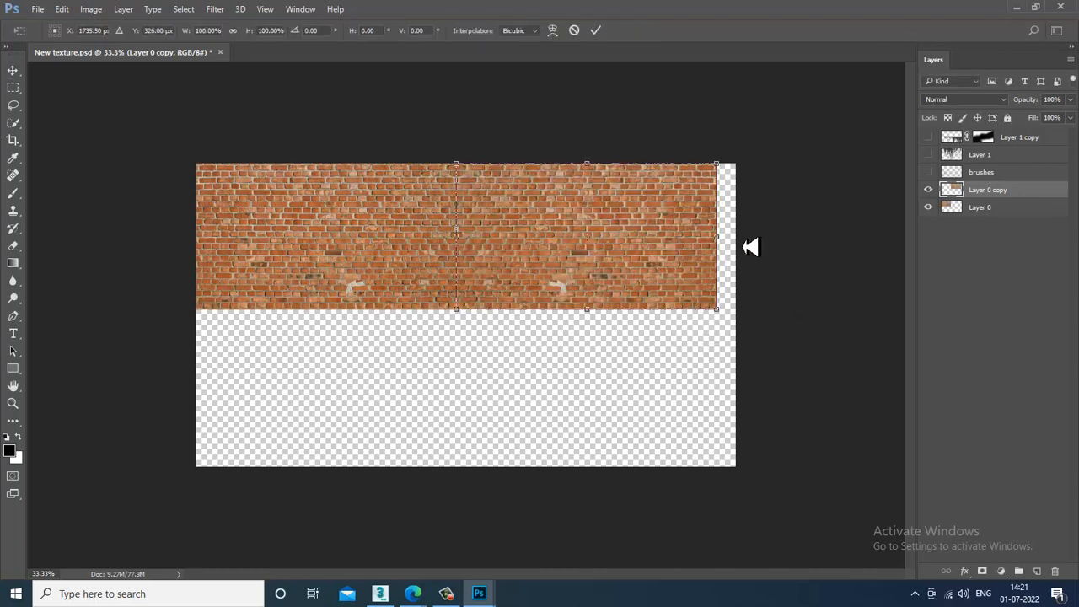
left_click_drag(727, 254, 747, 256)
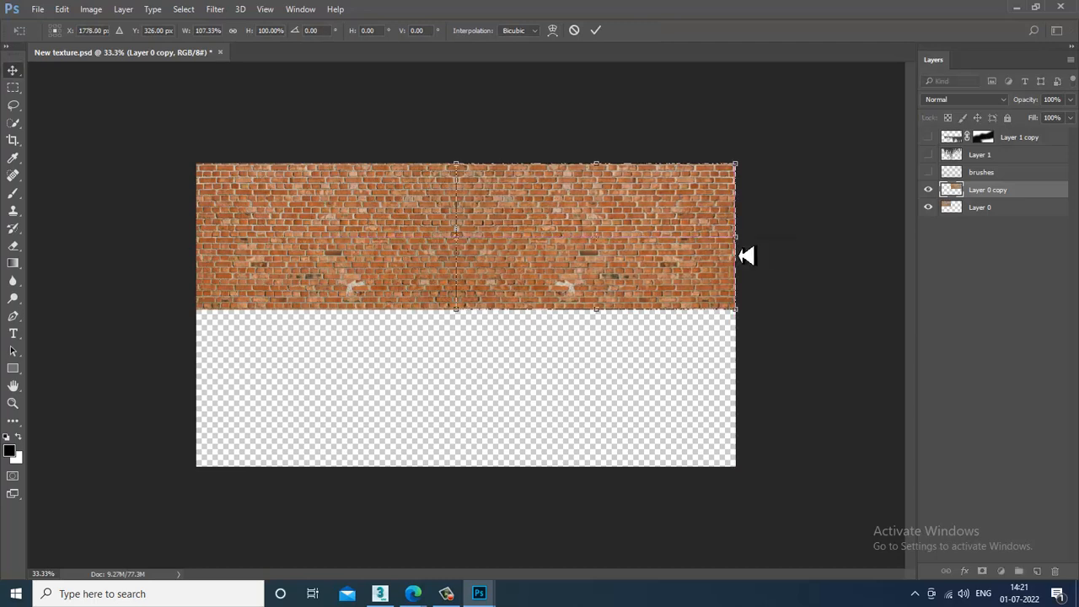
key("Return")
- Duplicate both upper brick tiles directly below themselves and flip the copies vertically
left_click(306, 258, "shift")
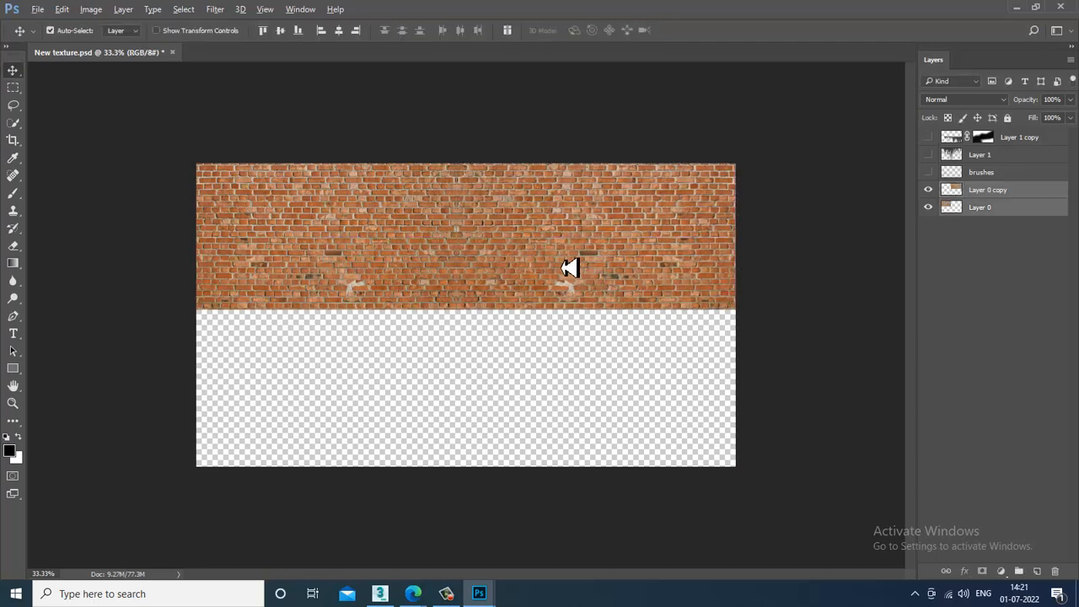
left_click_drag(573, 251, 577, 395)
key("ctrl+t")
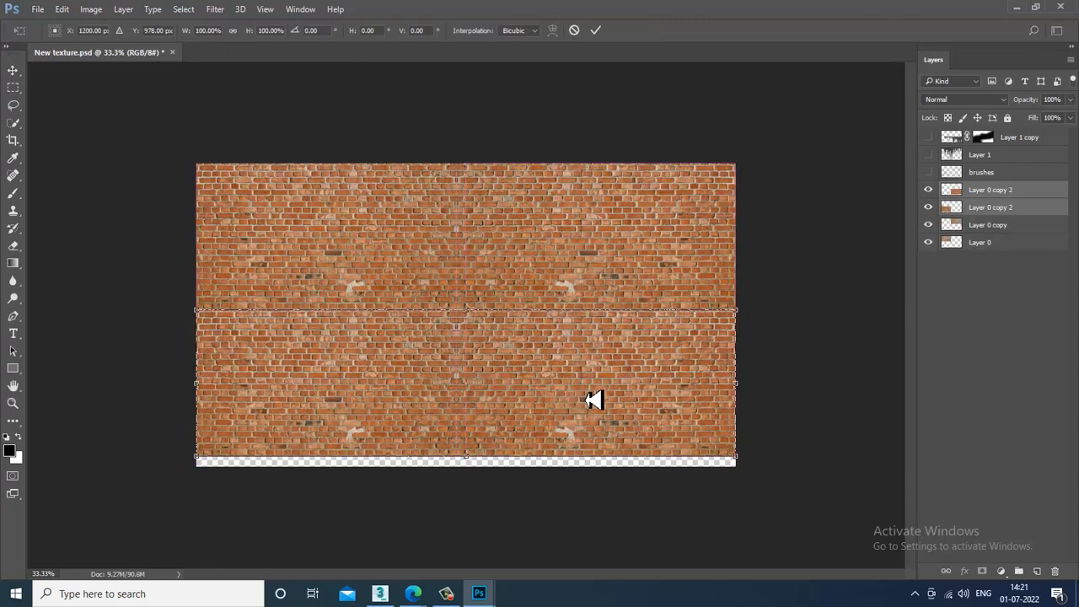
right_click(587, 403)
left_click(645, 381)
key("Return")
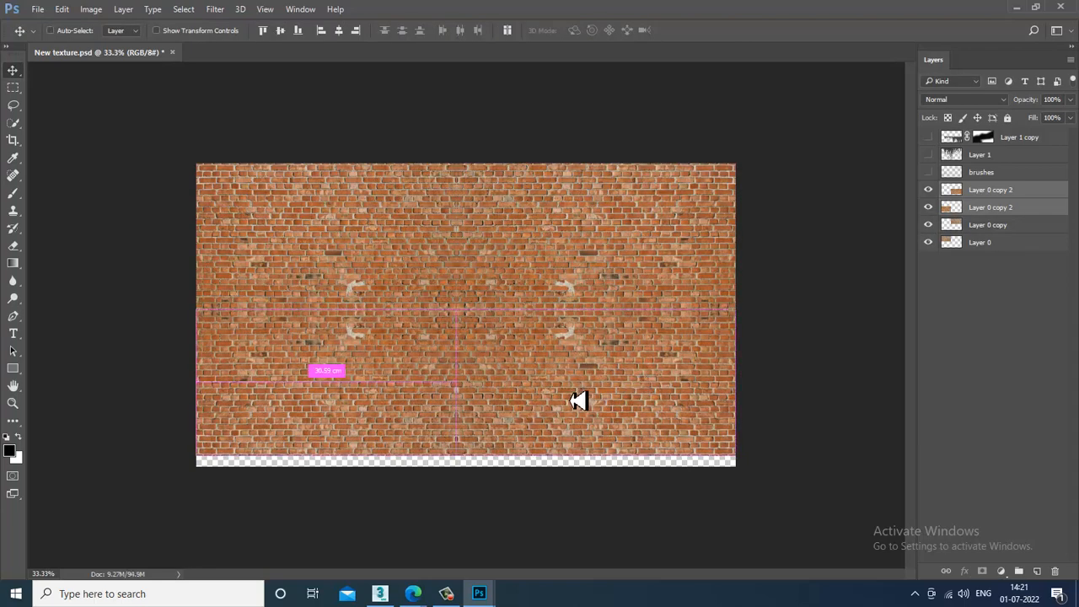
- Stretch the two lower brick copies down to the canvas's bottom edge and deselect the layers
key("ctrl+t")
left_click_drag(475, 471, 478, 482)
key("Return")
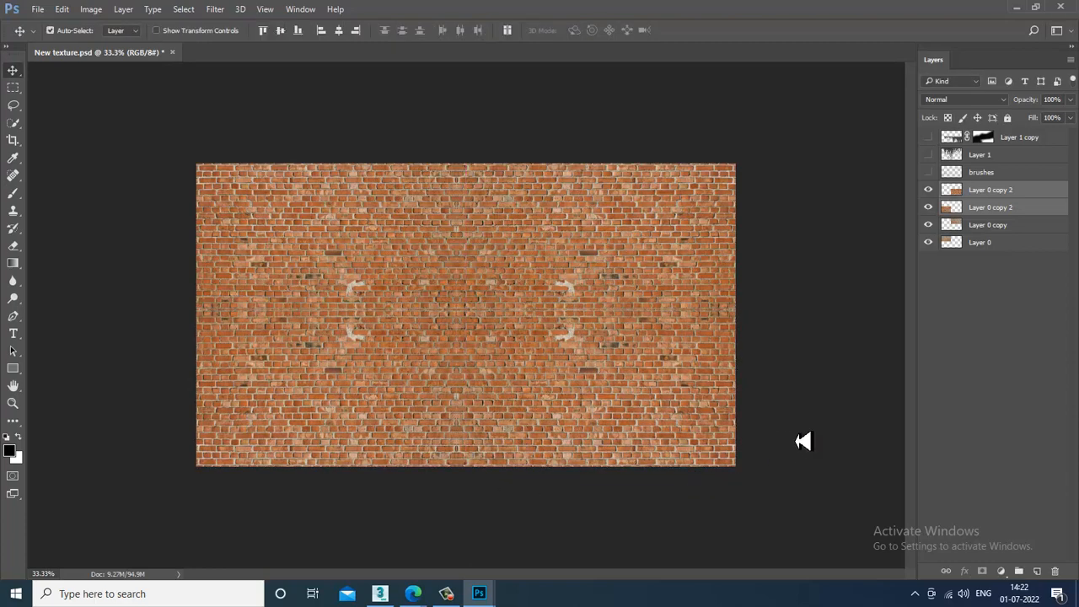
left_click(843, 341)
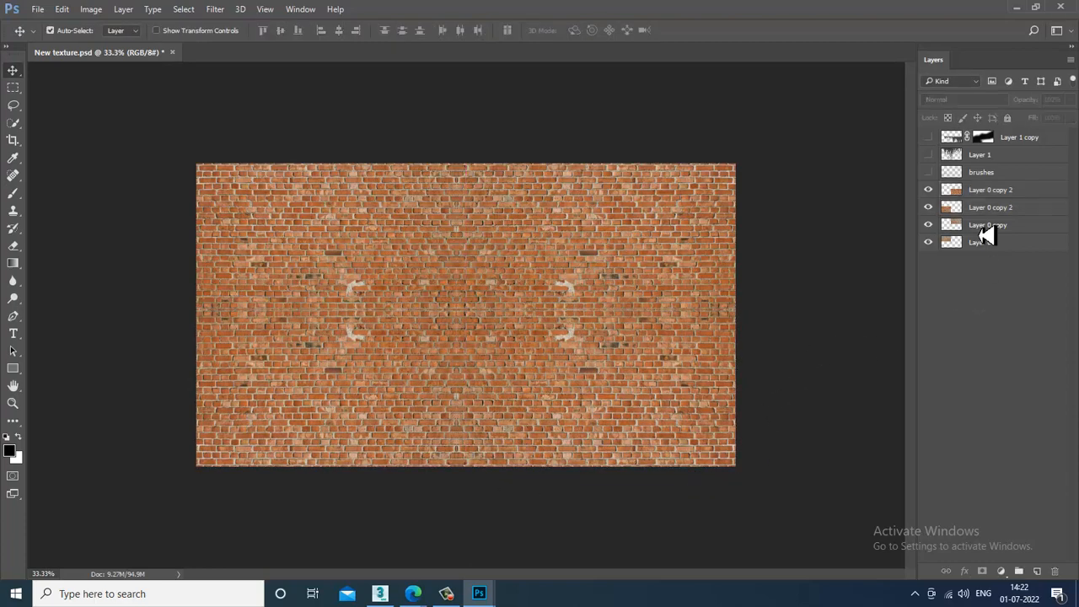
- Merge the four brick tile layers into a single layer
left_click(1012, 193)
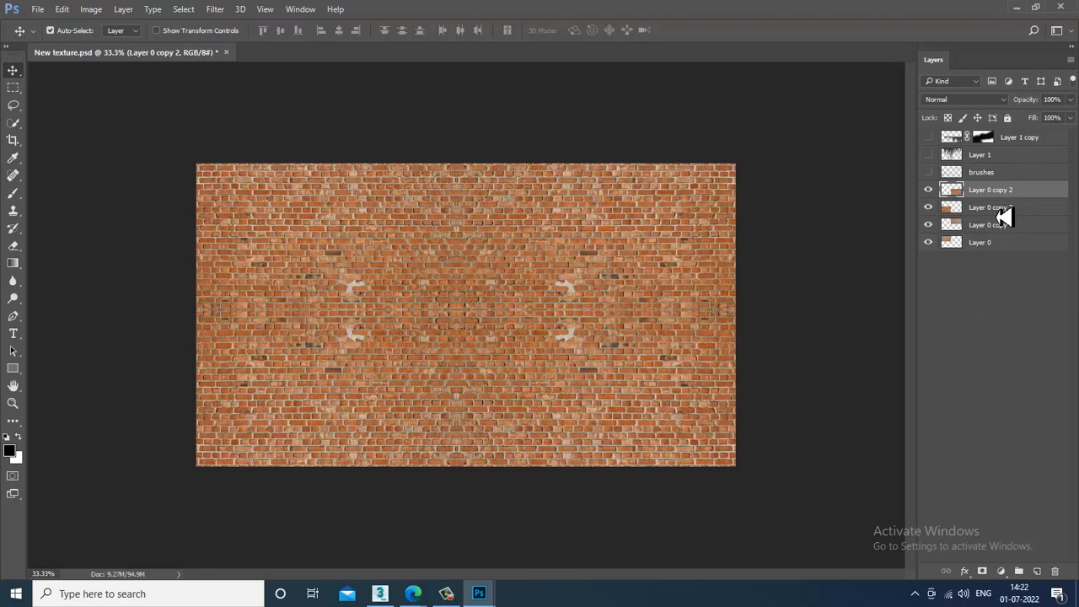
left_click(997, 221, "shift")
left_click(995, 245, "shift")
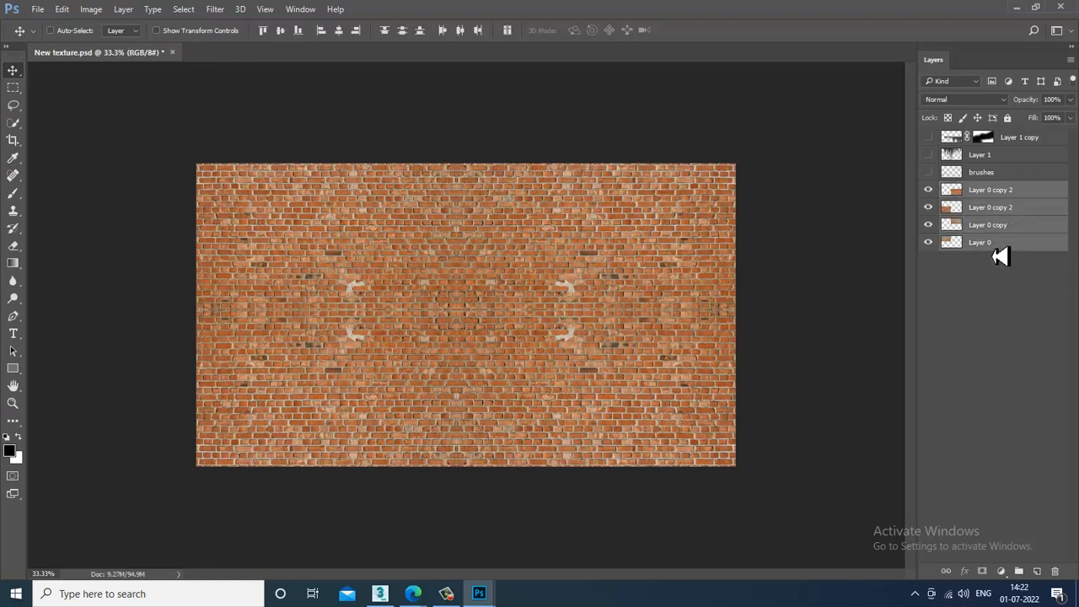
key("ctrl+e")
key("ctrl+plus")
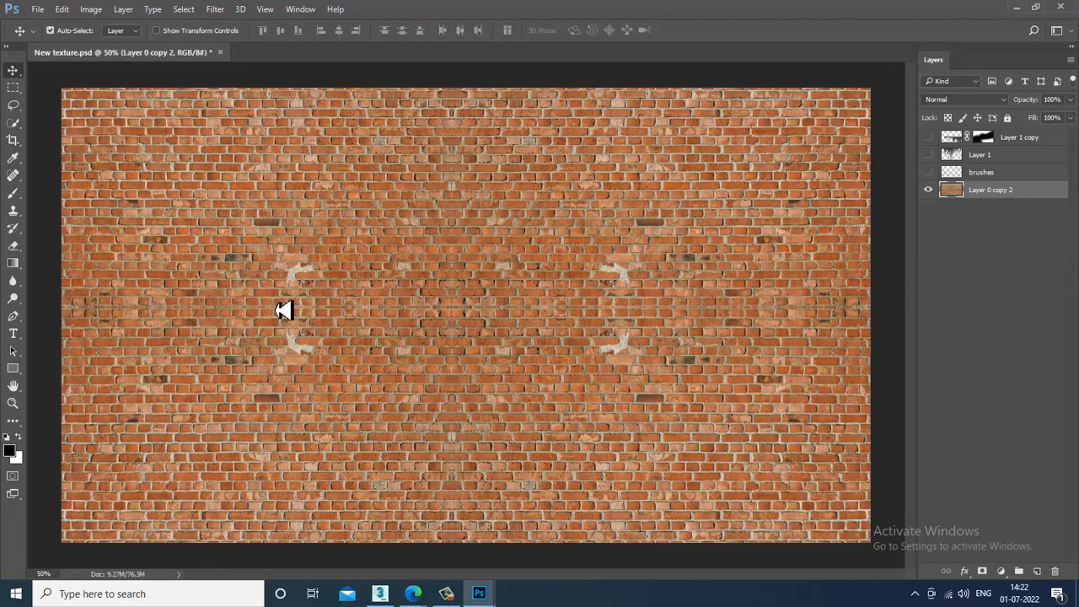
- Replace the wide middle band of mirrored bricks and pale patches with a Content-Aware fill at 100% opacity, then deselect it
left_click(13, 86)
left_click_drag(117, 229, 783, 386)
right_click(636, 351)
left_click(660, 247)
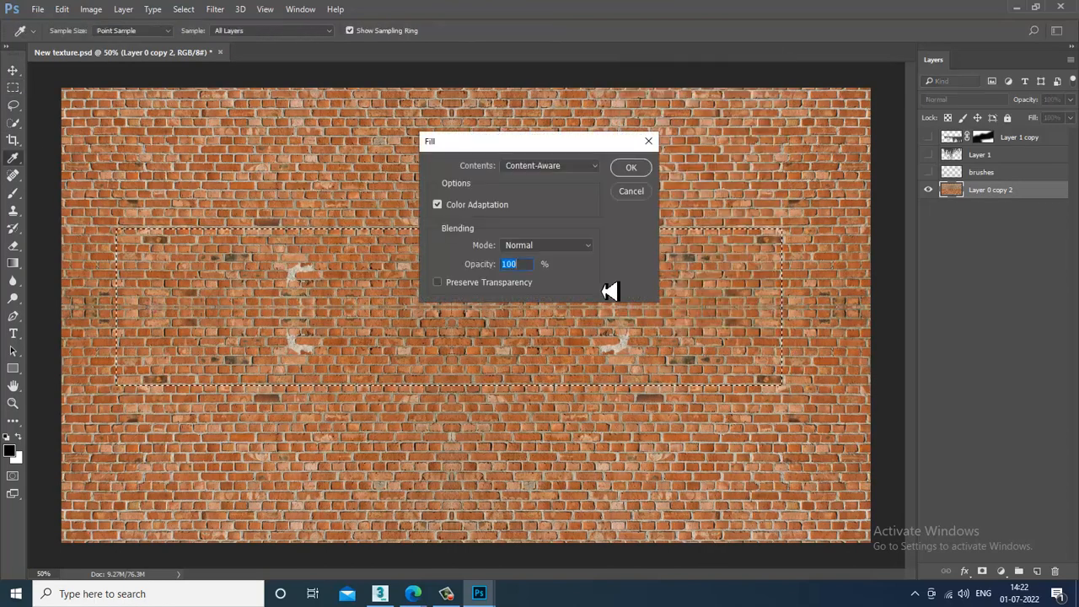
left_click(643, 169)
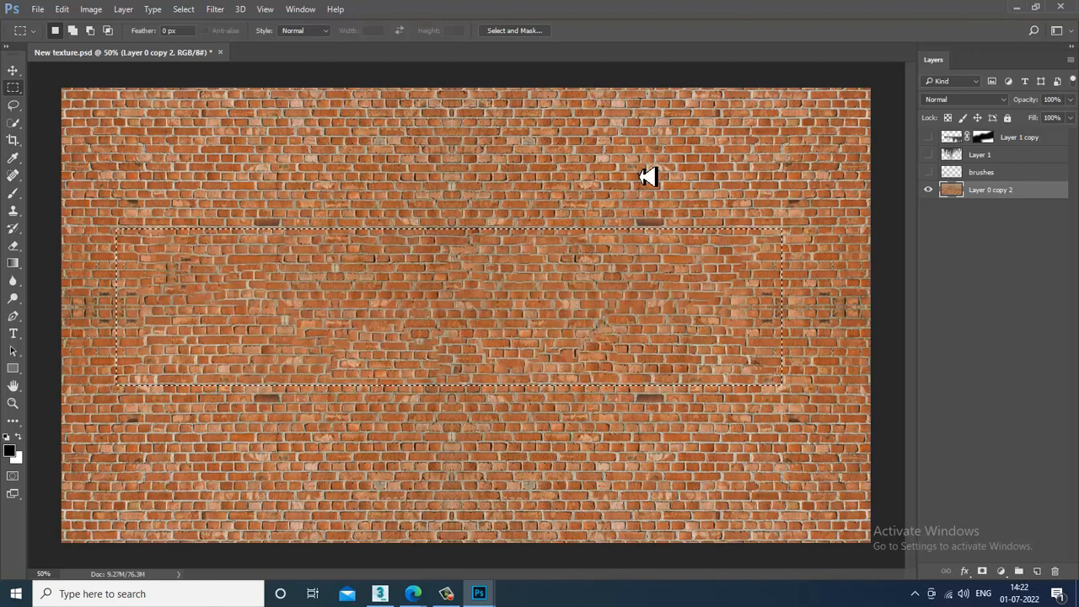
key("ctrl+d")
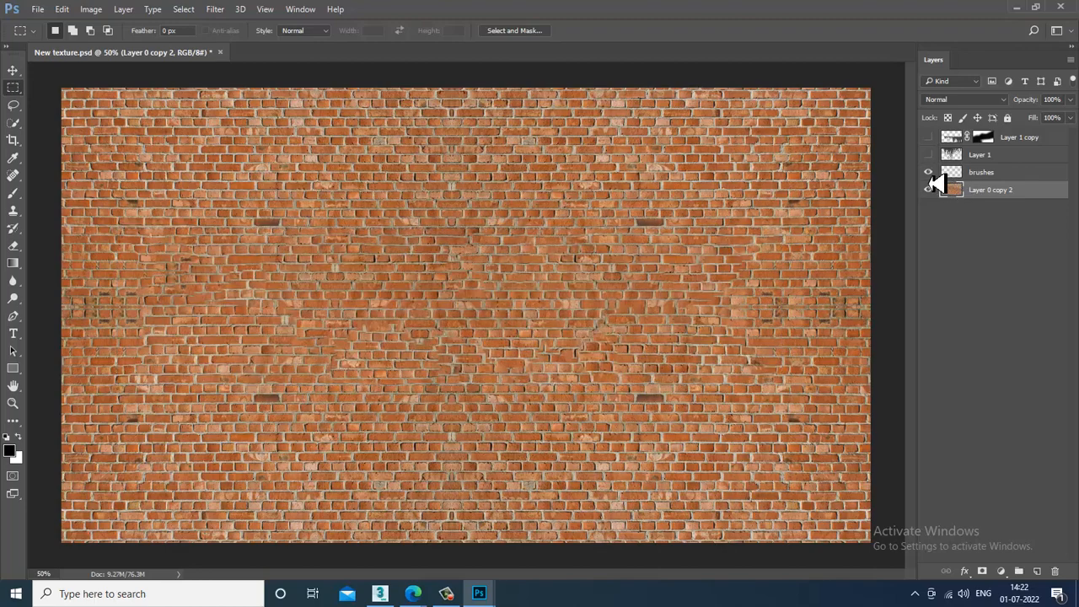
- Show the Layer 1 copy, Layer 1 and brushes layers over the merged brick layer
left_click(928, 137)
key("ctrl+minus")
key("ctrl+minus")
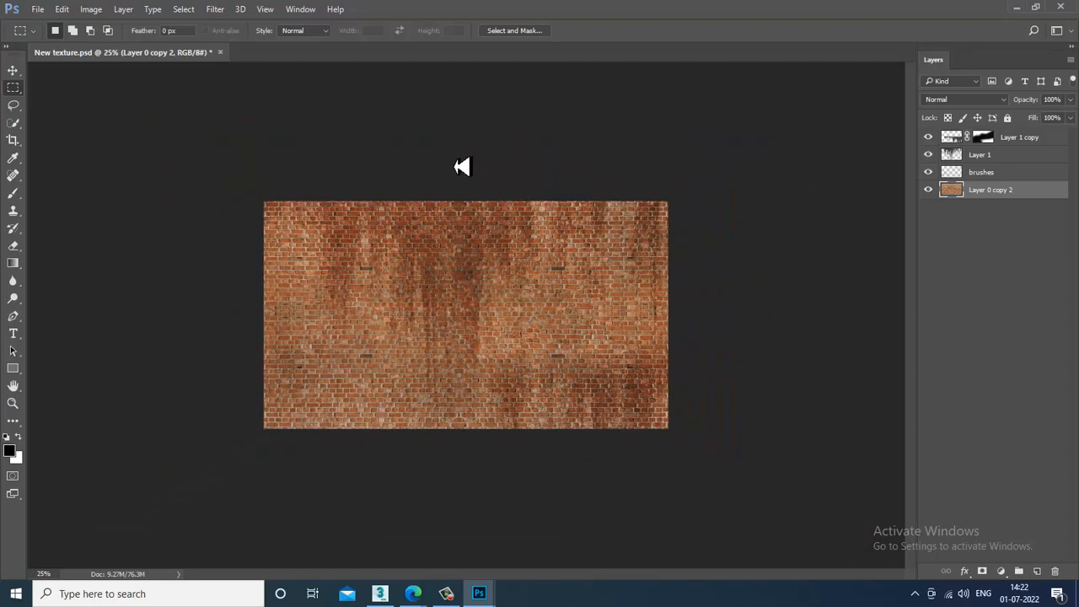
- Save the layered document over the existing New texture PSD file in the textures folder, keeping Maximize Compatibility on
left_click(37, 10)
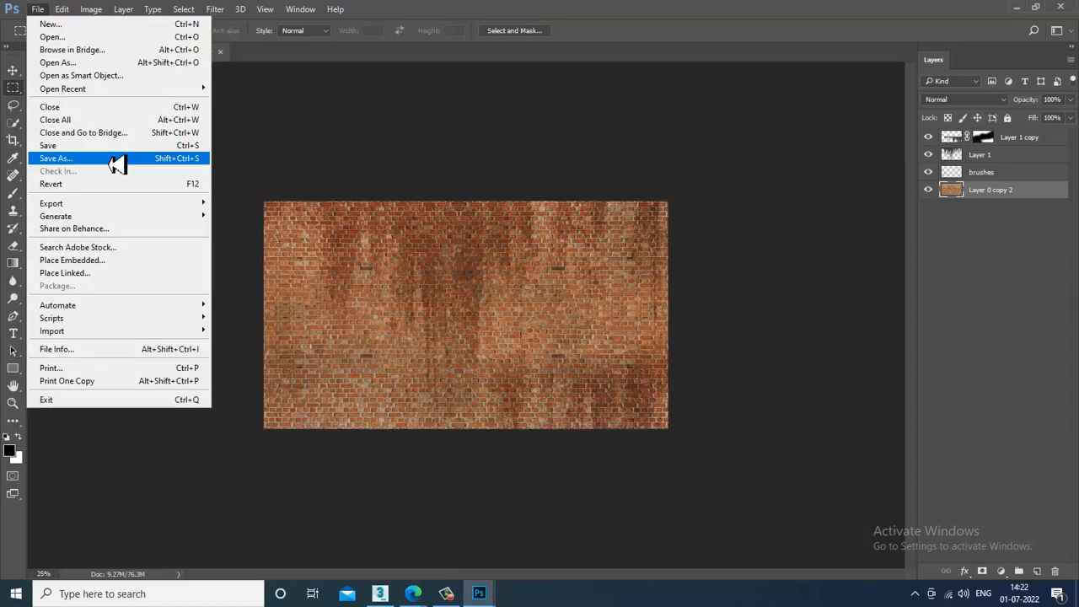
left_click(115, 159)
double_click(187, 133)
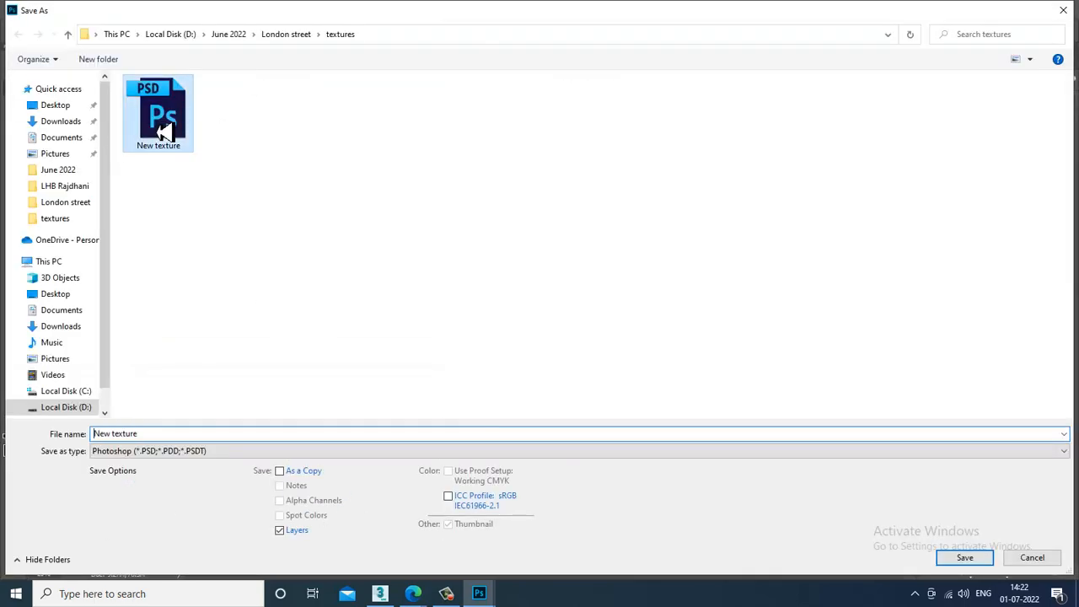
left_click(580, 299)
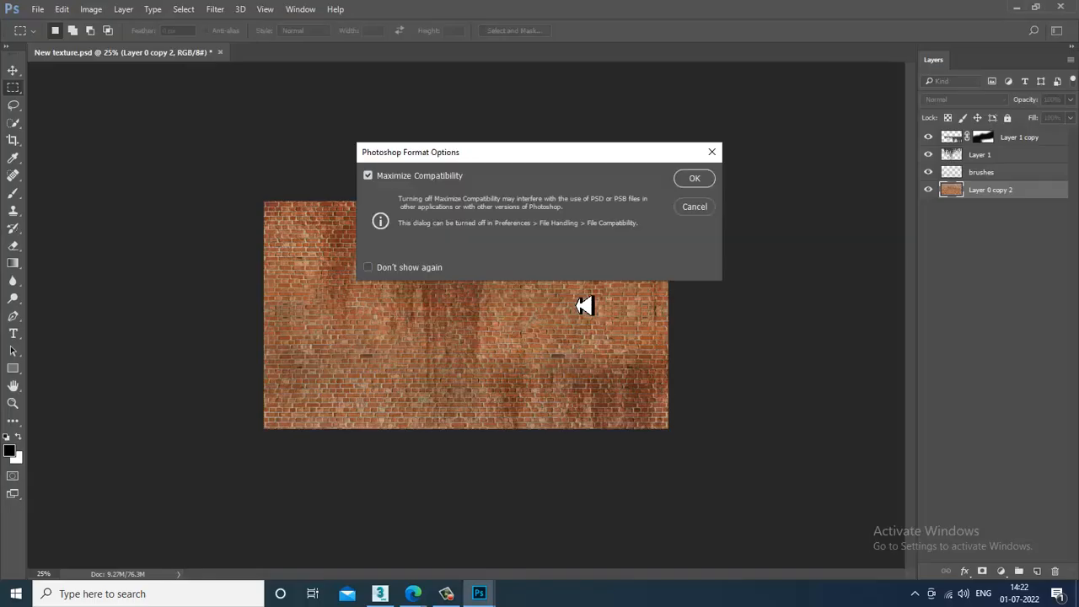
left_click(709, 179)
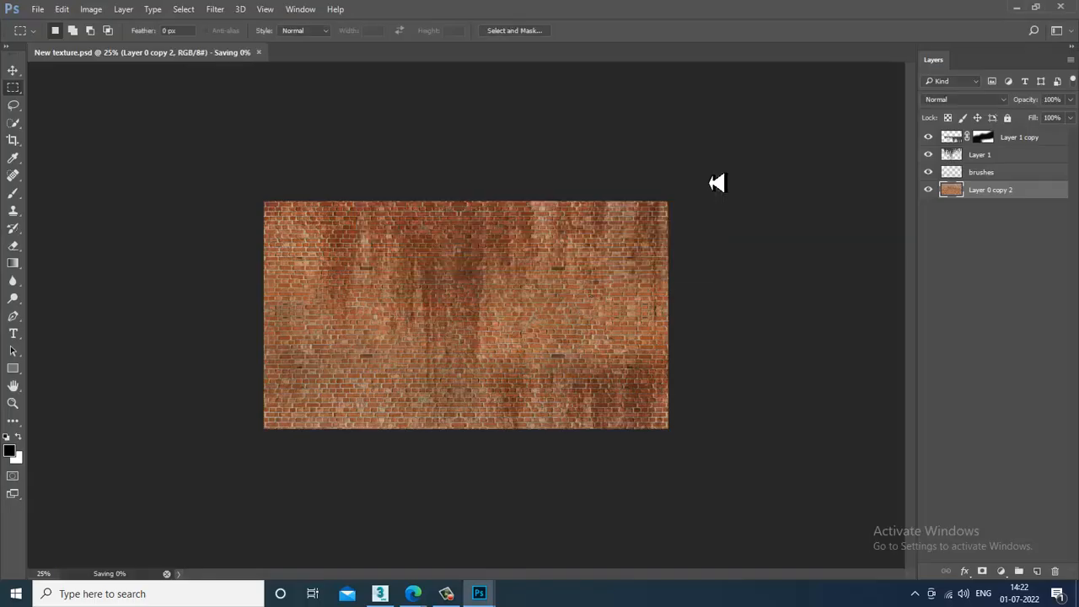
- Switch to 3ds Max and set the New texture.psd bitmap's U and V tiling to 1
left_click(384, 594)
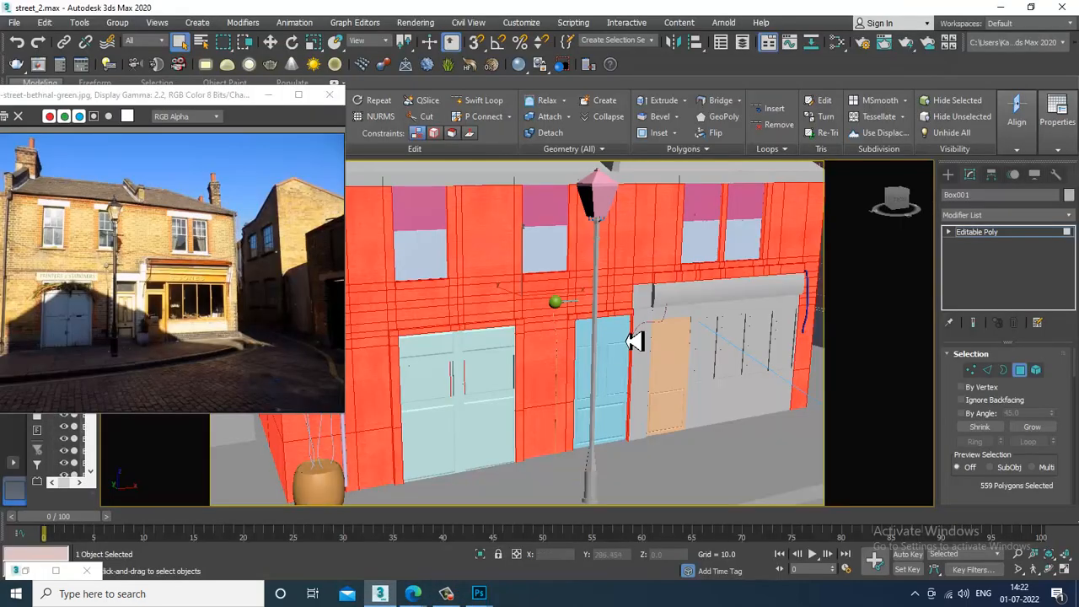
scroll(634, 340, "up", 1)
scroll(650, 284, "down", 3)
scroll(612, 301, "up", 5)
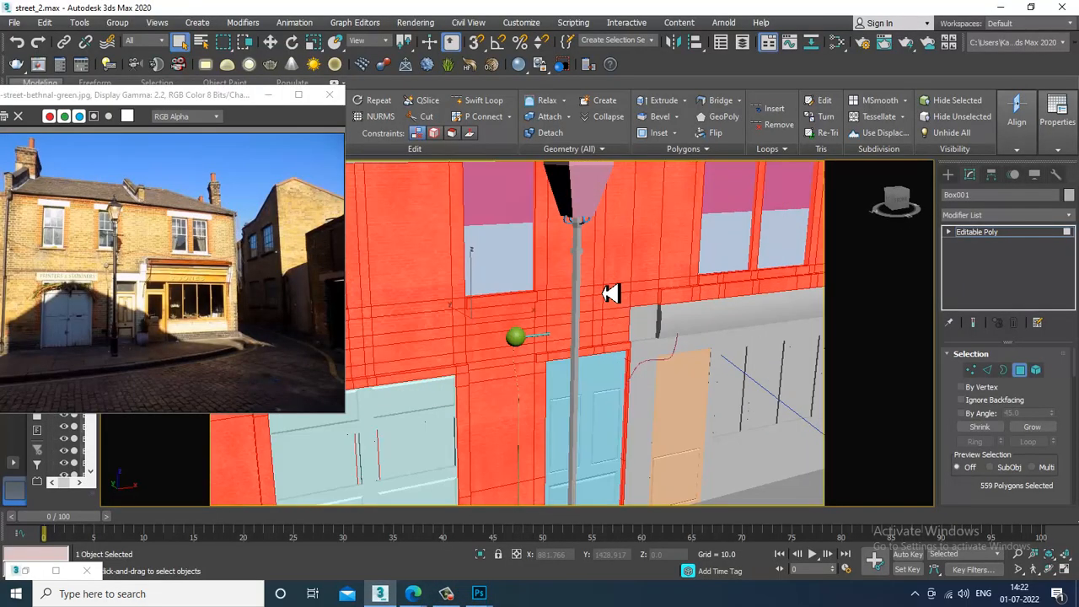
key("m")
left_click_drag(1027, 279, 958, 281)
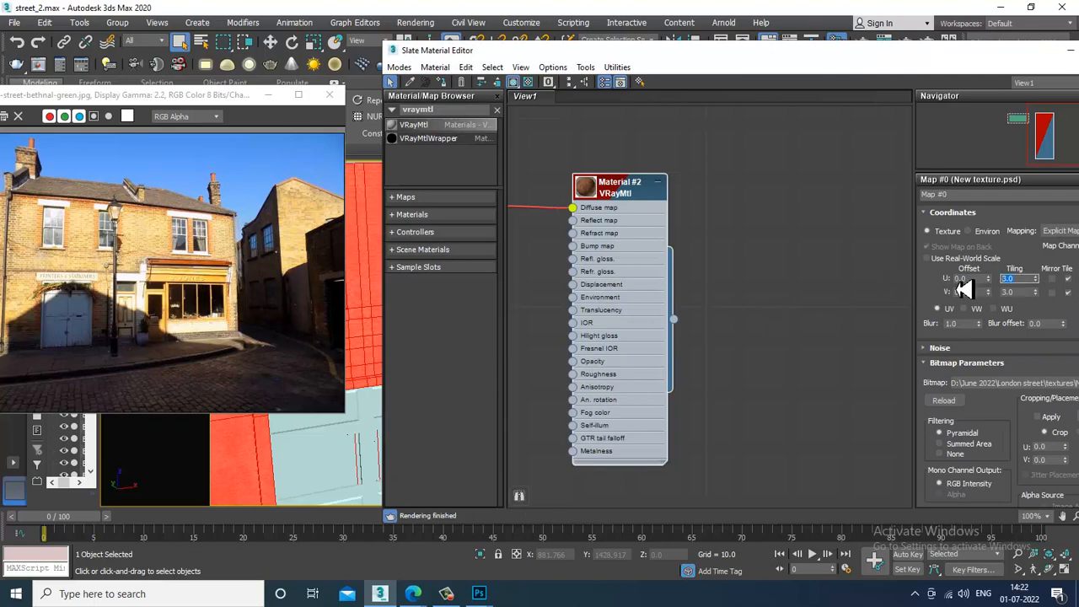
type("1")
key("Tab")
type("1")
key("Return")
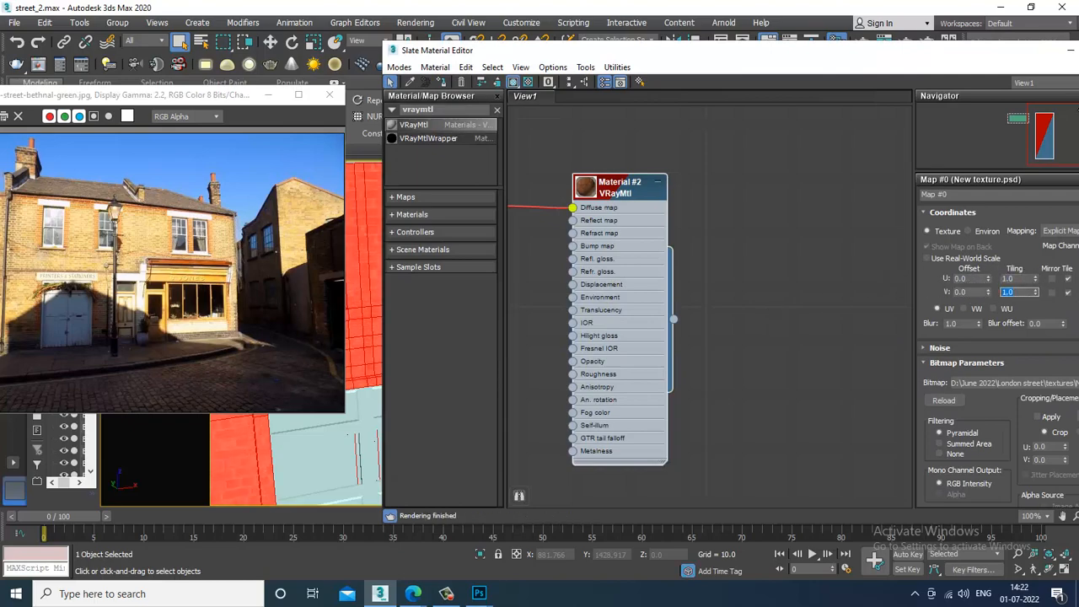
left_click(1069, 50)
- Deselect the wall polygons and examine the brick scale across the house's front facade
scroll(581, 266, "down", 3)
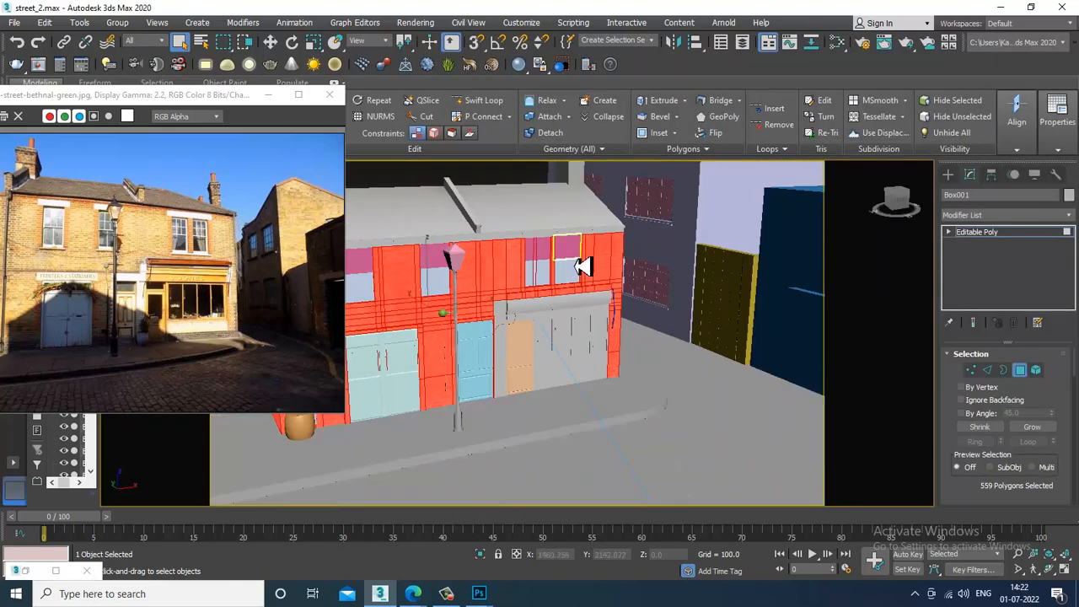
left_click(496, 175)
scroll(484, 243, "up", 3)
left_click_drag(484, 244, 602, 241)
scroll(602, 241, "down", 2)
left_click_drag(539, 329, 631, 342)
scroll(616, 279, "up", 2)
scroll(646, 295, "up", 3)
scroll(646, 294, "down", 3)
left_click_drag(646, 294, 599, 296)
scroll(544, 343, "down", 2)
scroll(585, 311, "up", 2)
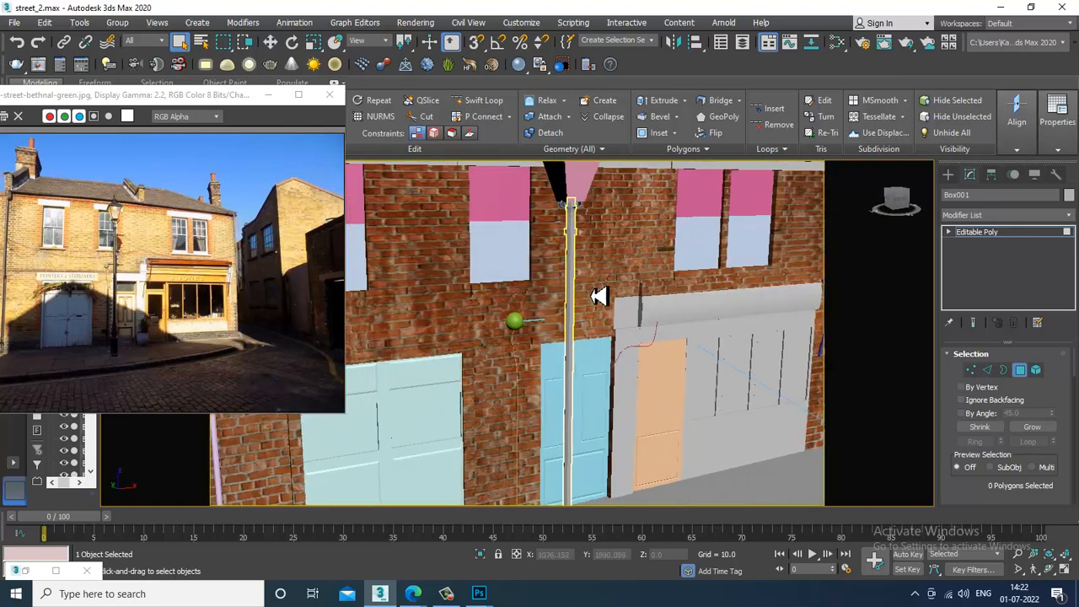
scroll(484, 315, "up", 3)
scroll(479, 337, "down", 5)
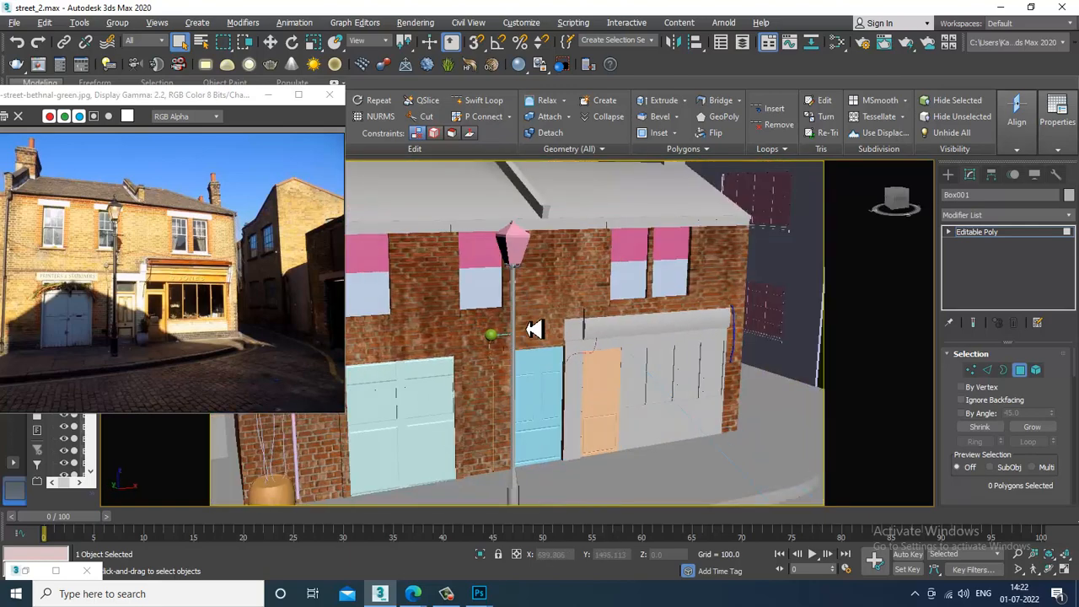
left_click_drag(535, 329, 567, 299)
- Select and deselect all wall polygons while examining the brick texture from afar and close to the doors
key("ctrl+a")
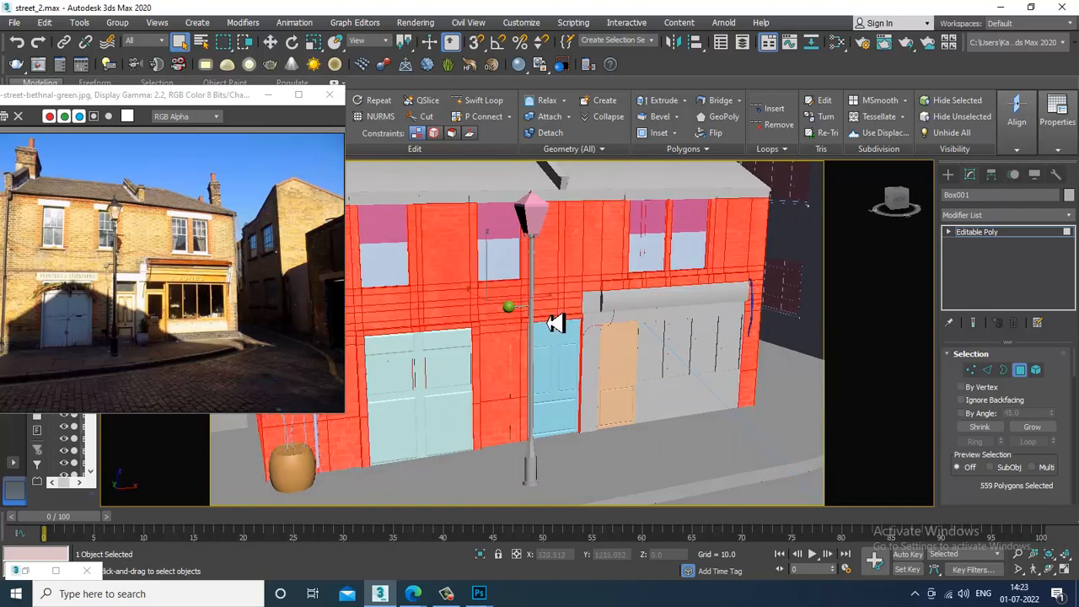
scroll(618, 261, "up", 2)
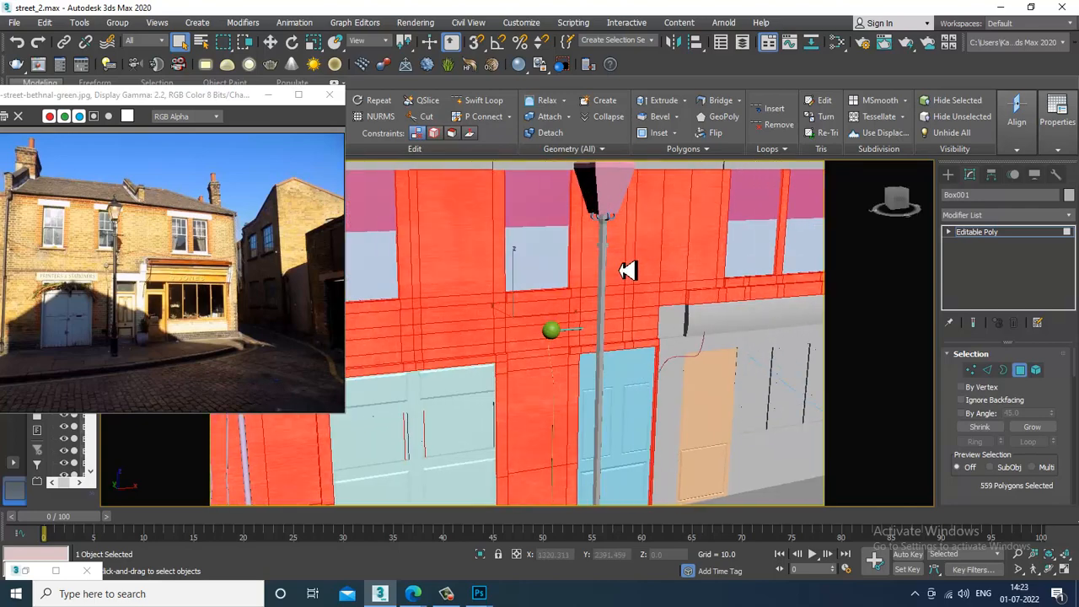
scroll(618, 269, "down", 5)
left_click(556, 186)
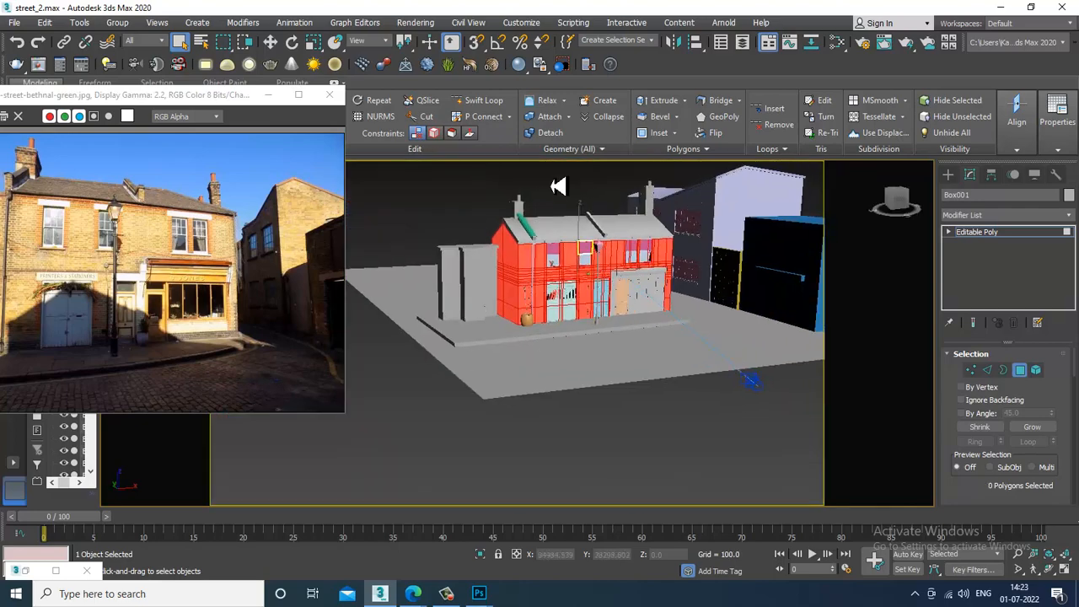
scroll(540, 269, "up", 4)
left_click_drag(585, 309, 545, 256)
scroll(597, 320, "up", 3)
key("ctrl+a")
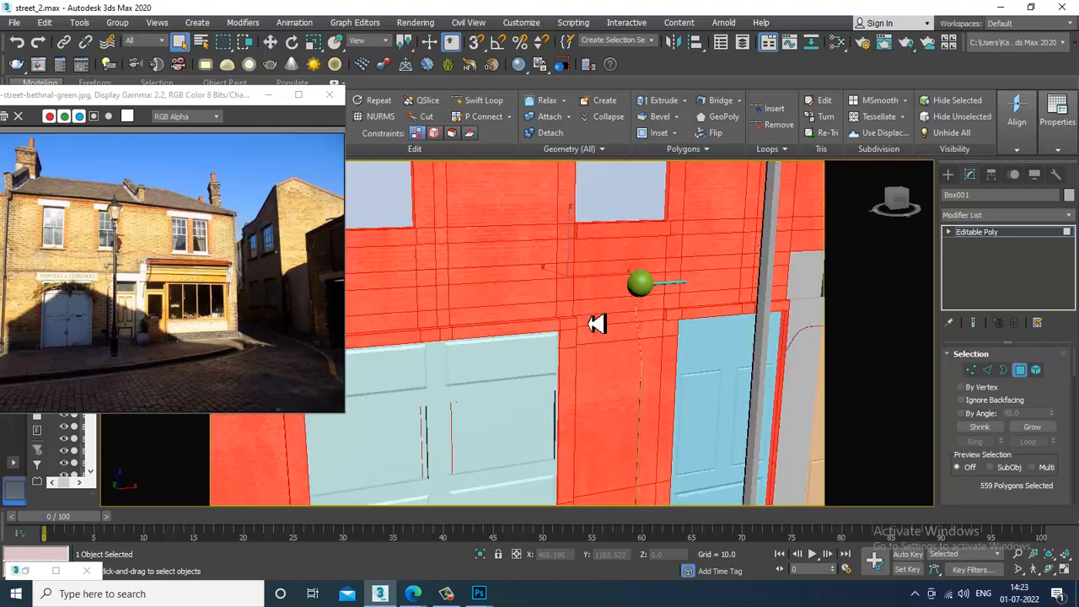
scroll(597, 323, "down", 6)
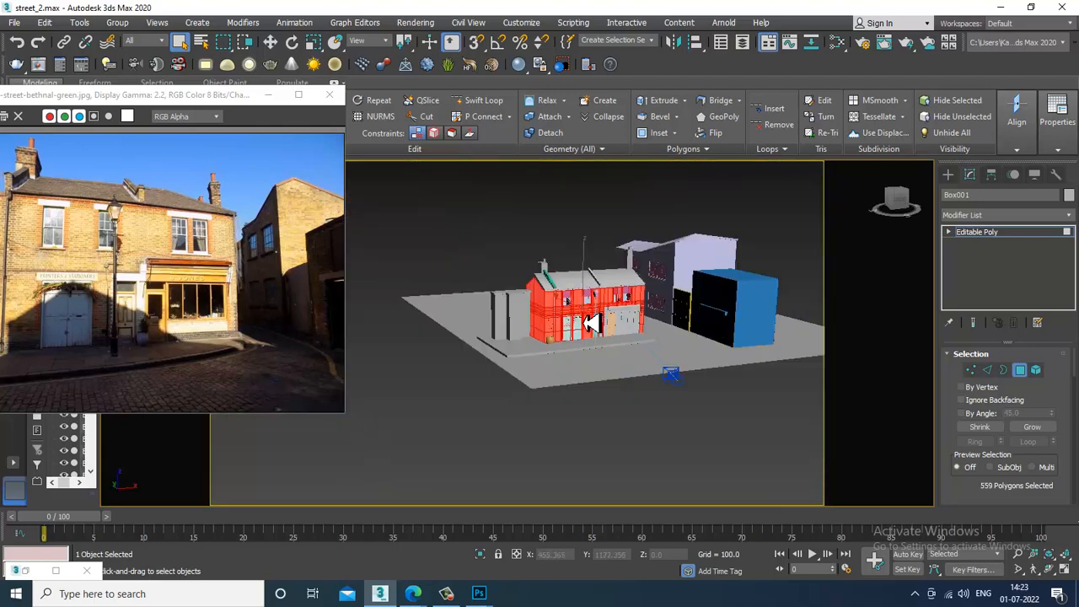
left_click(523, 210)
scroll(539, 301, "up", 10)
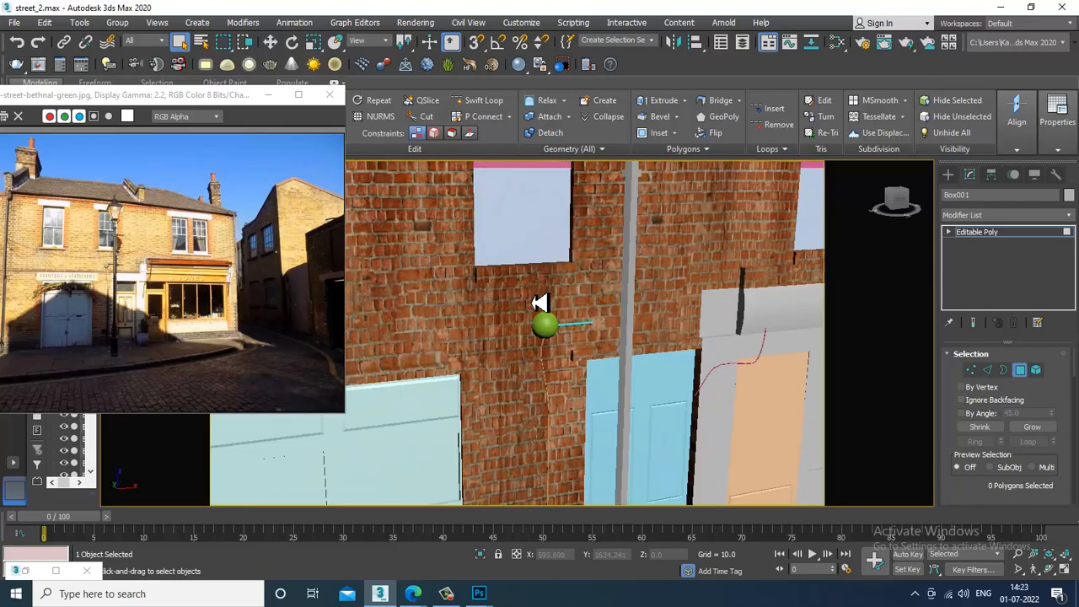
- Select all the brick wall polygons of the house at polygon level
left_click(505, 305)
mouse_move(591, 332)
left_mouse_down()
mouse_move(559, 332)
mouse_move(587, 342)
mouse_move(580, 335)
left_mouse_up()
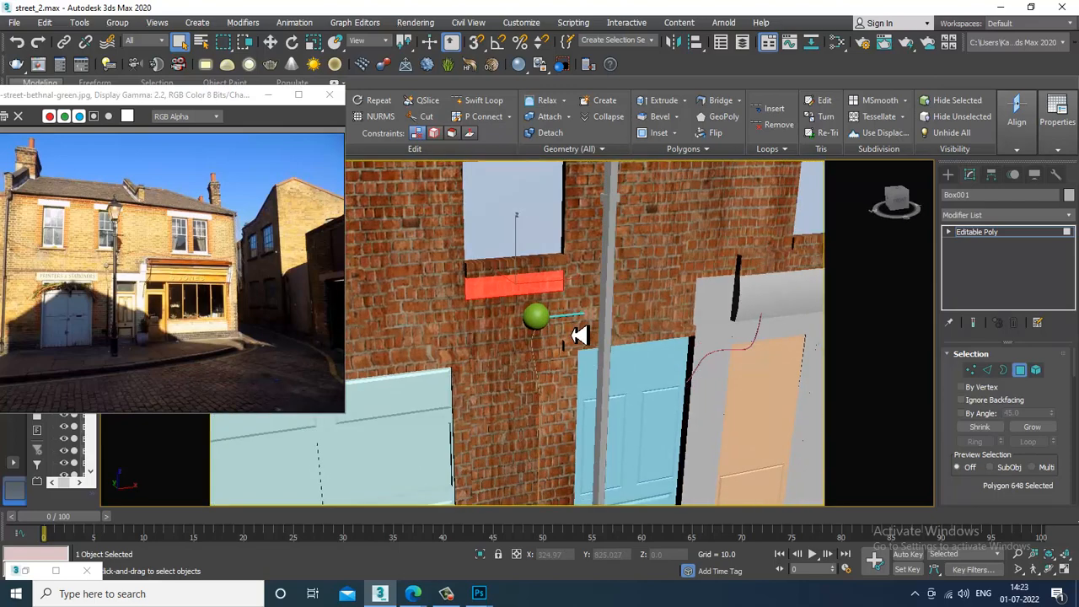
scroll(707, 352, "down", 4)
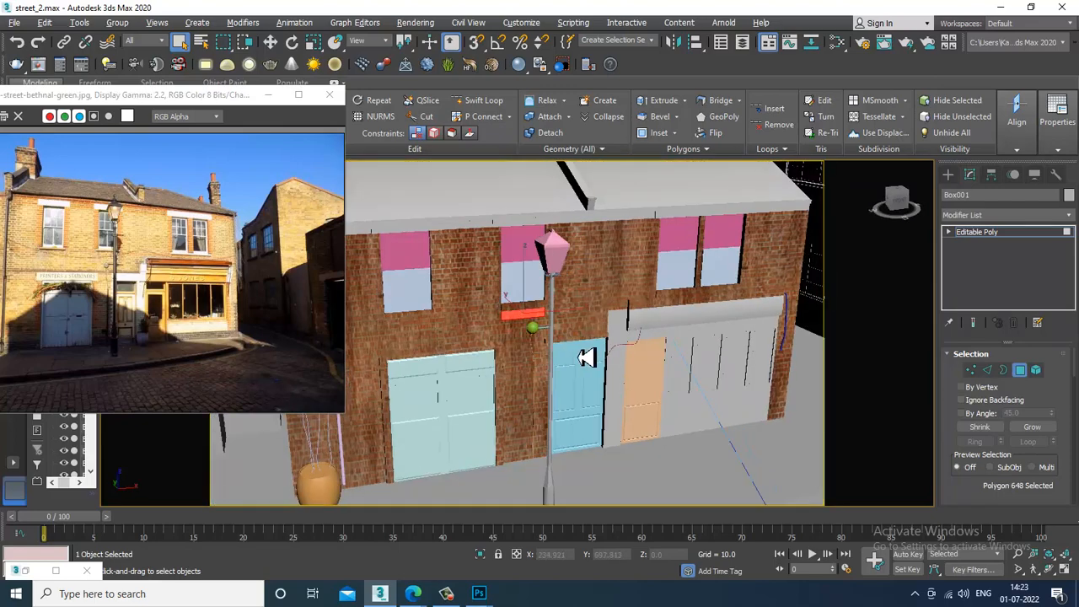
left_click(1035, 371)
left_click(1020, 371)
- Add a UVW Map modifier to the selected wall polygons with Box mapping
left_click_drag(614, 356, 597, 356)
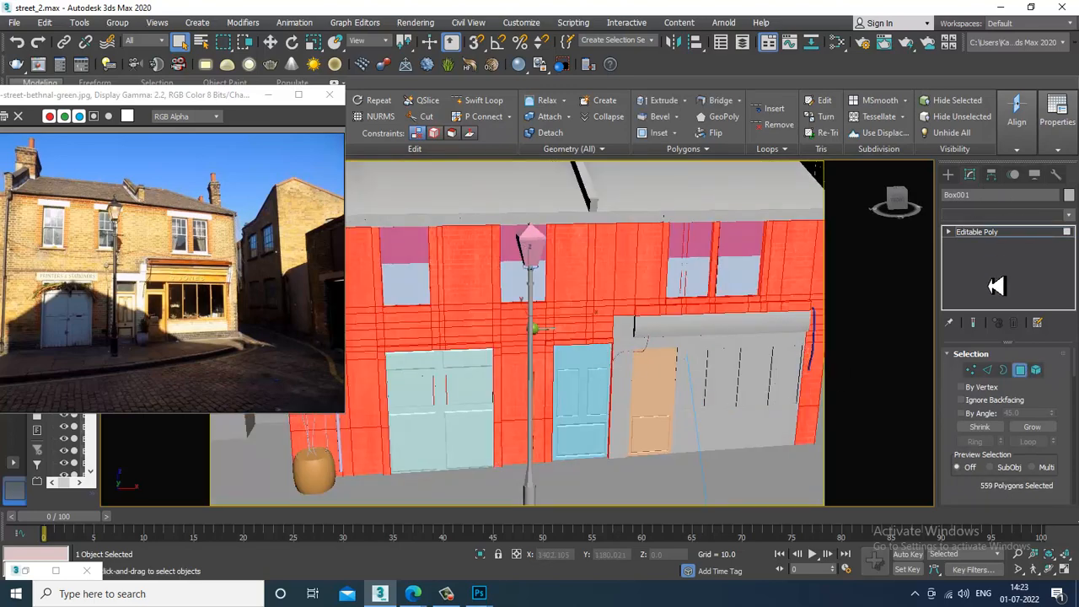
left_click(995, 217)
type("u")
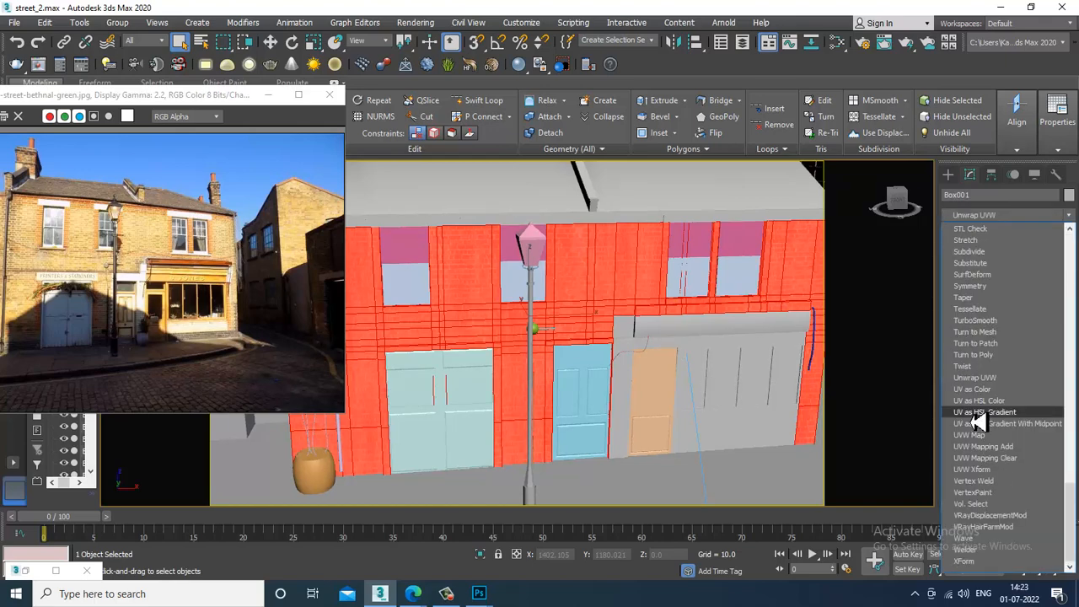
left_click(998, 435)
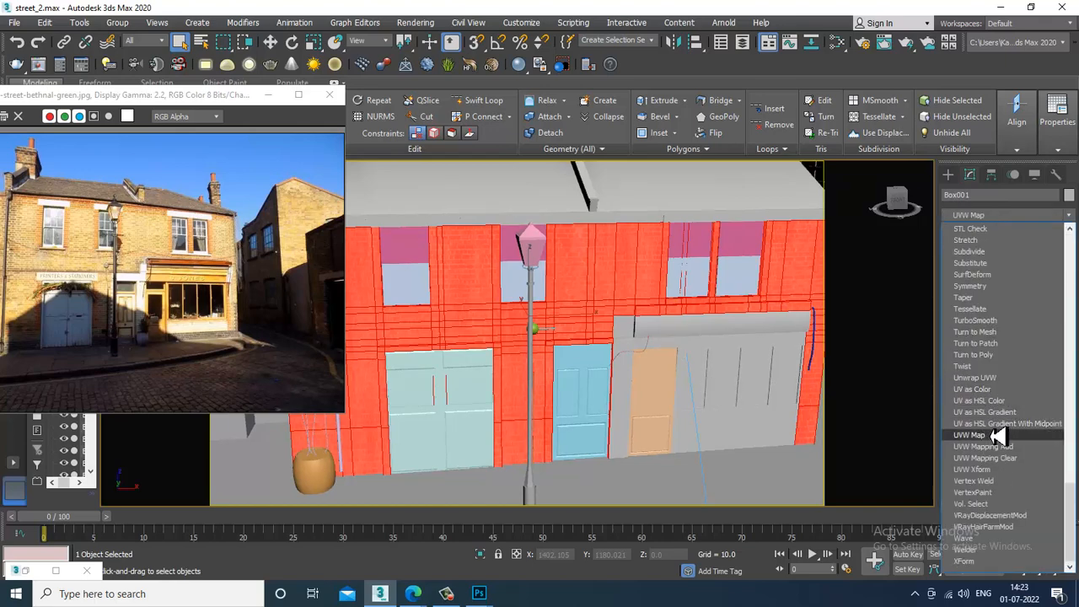
left_click(998, 438)
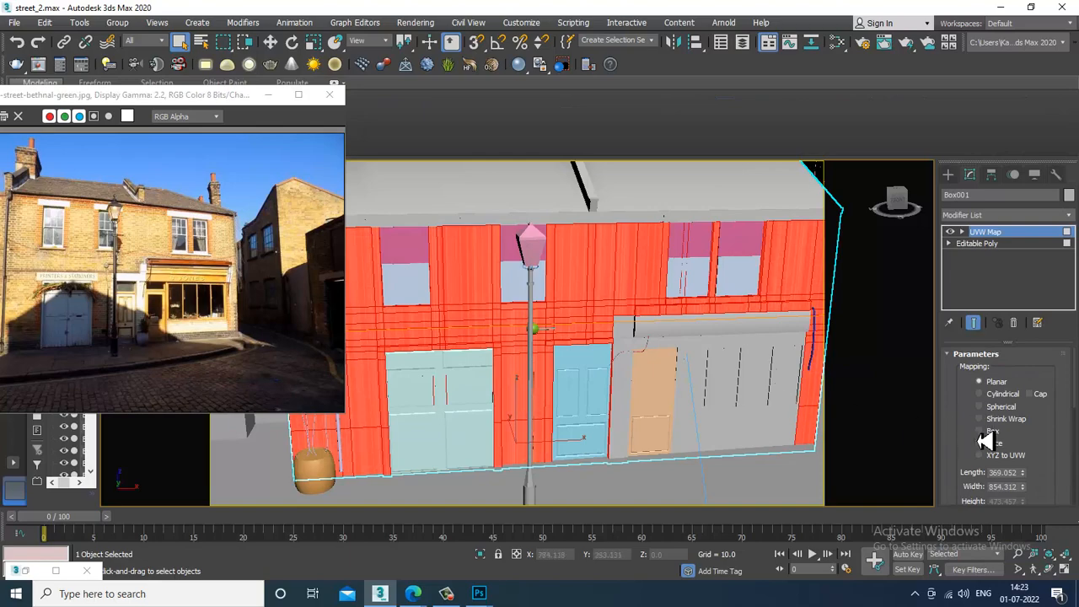
left_click(993, 431)
- Set the UVW box mapping's width to about 2725.25 and deselect the house to check the bricks up close
scroll(706, 360, "up", 4)
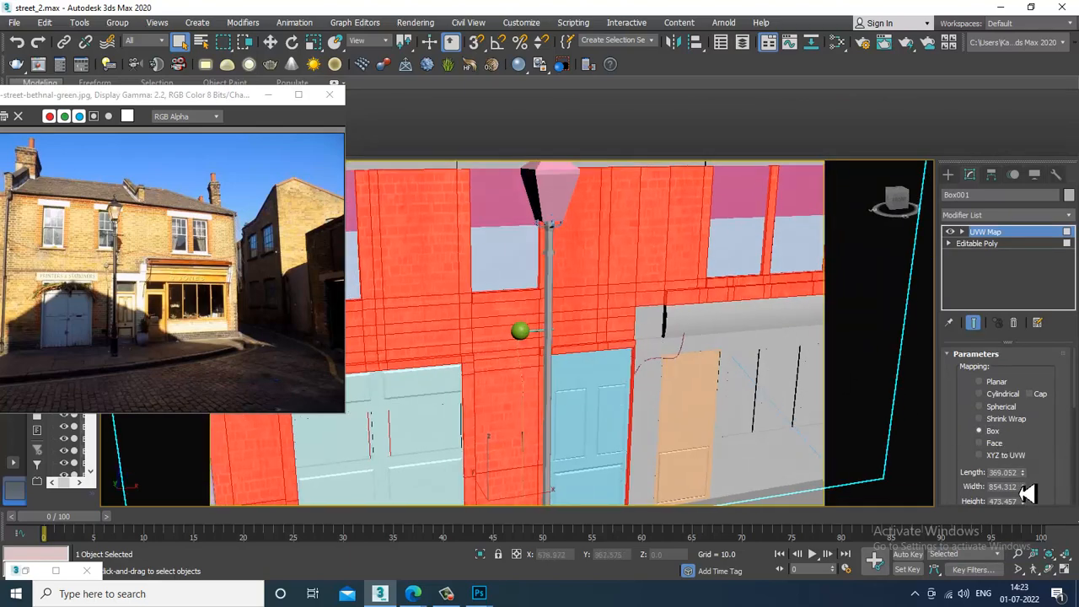
left_click_drag(1030, 495, 1027, 341)
scroll(639, 337, "down", 6)
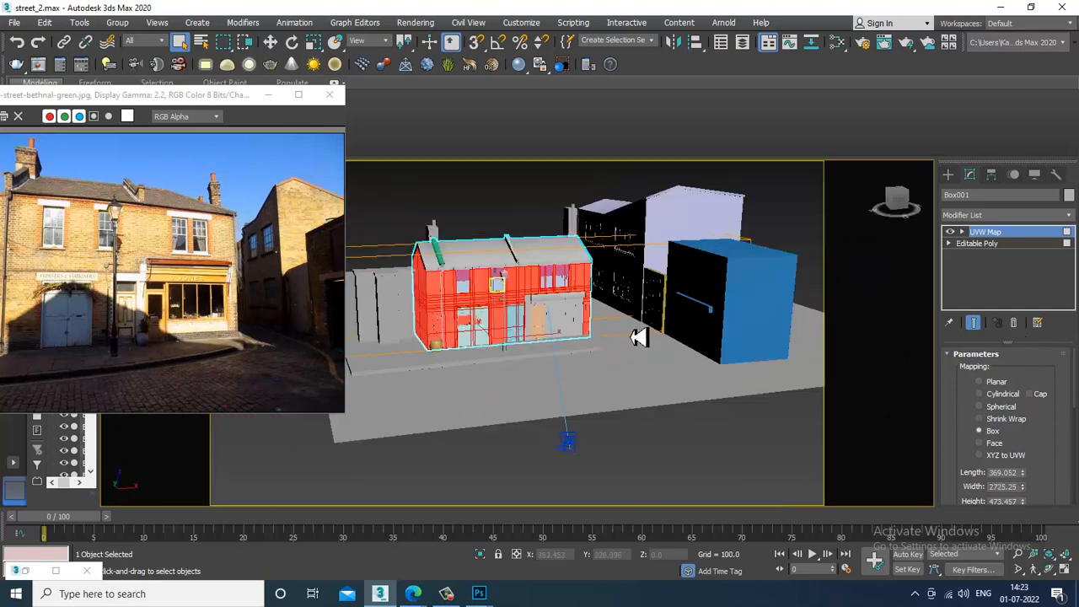
left_click(524, 207)
scroll(446, 313, "up", 10)
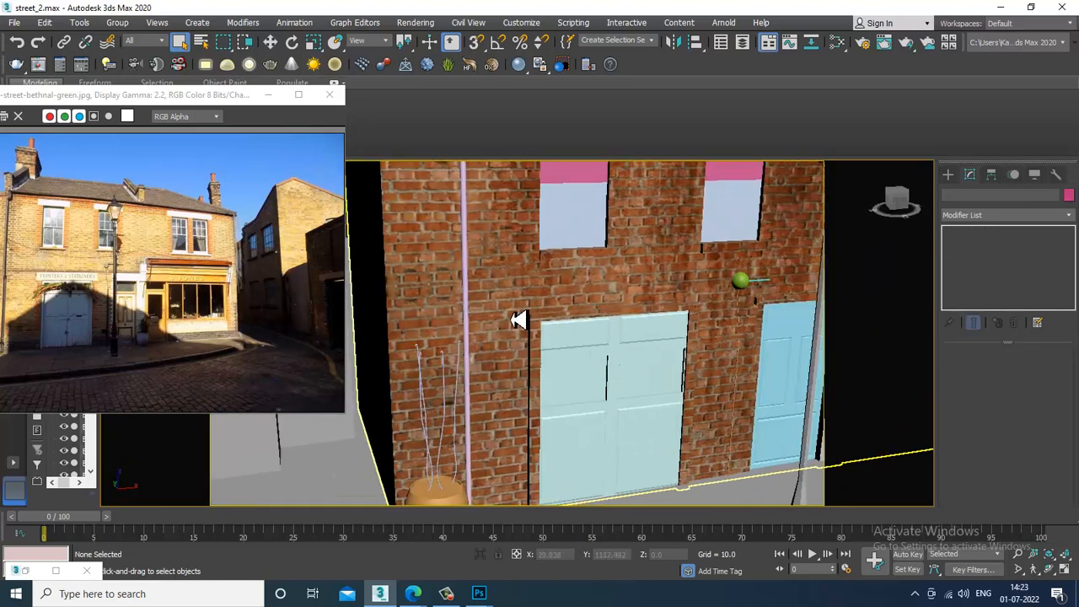
- Check the bricks around the upper windows, select the house, and convert it to Editable Poly
left_click_drag(675, 320, 542, 314)
scroll(675, 320, "down", 1)
scroll(573, 315, "up", 6)
mouse_move(631, 308)
left_mouse_down()
mouse_move(621, 265)
mouse_move(632, 305)
left_mouse_up()
scroll(631, 305, "up", 3)
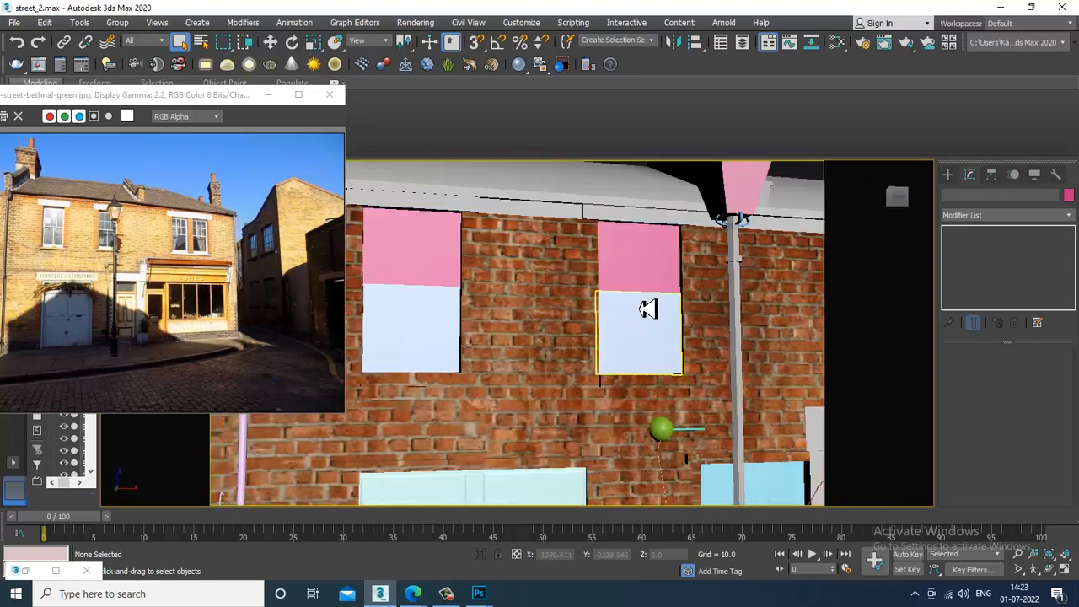
left_click(518, 276)
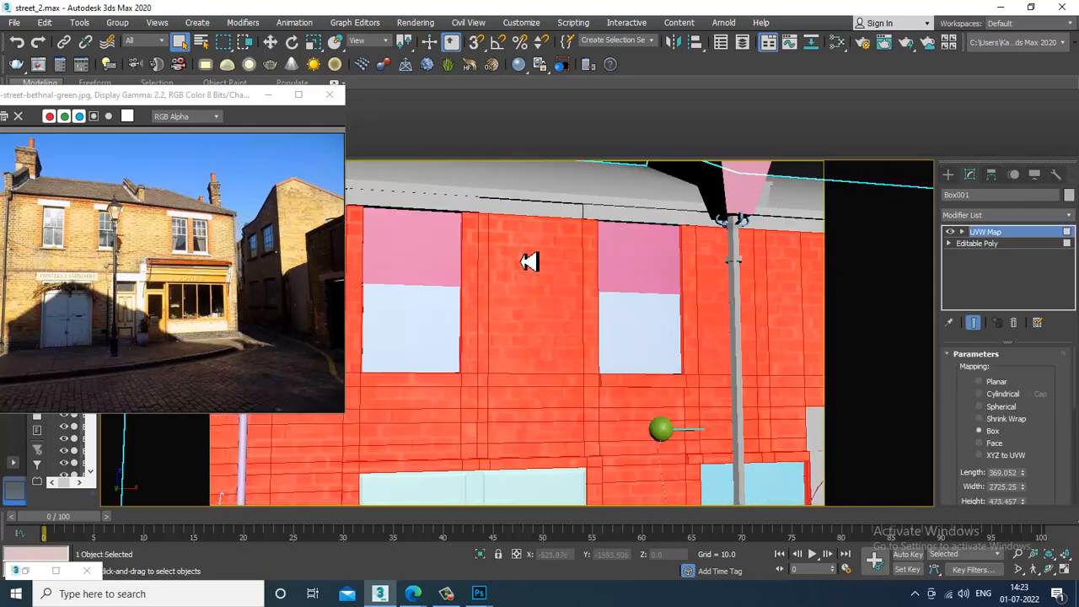
left_click_drag(530, 260, 567, 285)
right_click(592, 287)
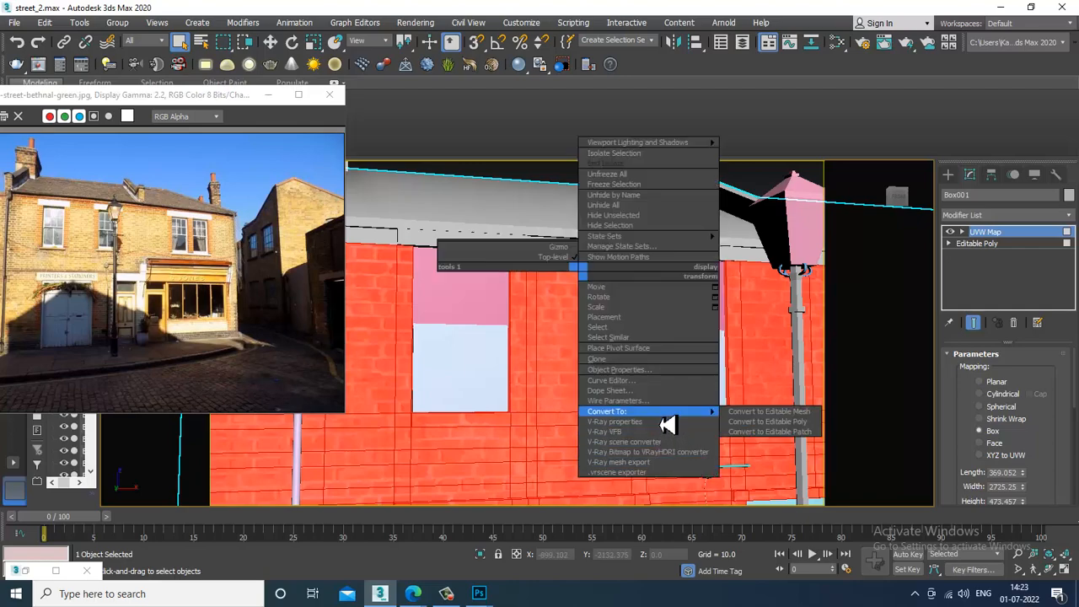
left_click(783, 424)
- Select the upper gable polygons of the house's side wall at polygon level and turn on edged faces
left_click_drag(526, 335, 516, 305)
key("4")
left_click(458, 266)
left_click(376, 295, "ctrl")
left_click(466, 358, "ctrl")
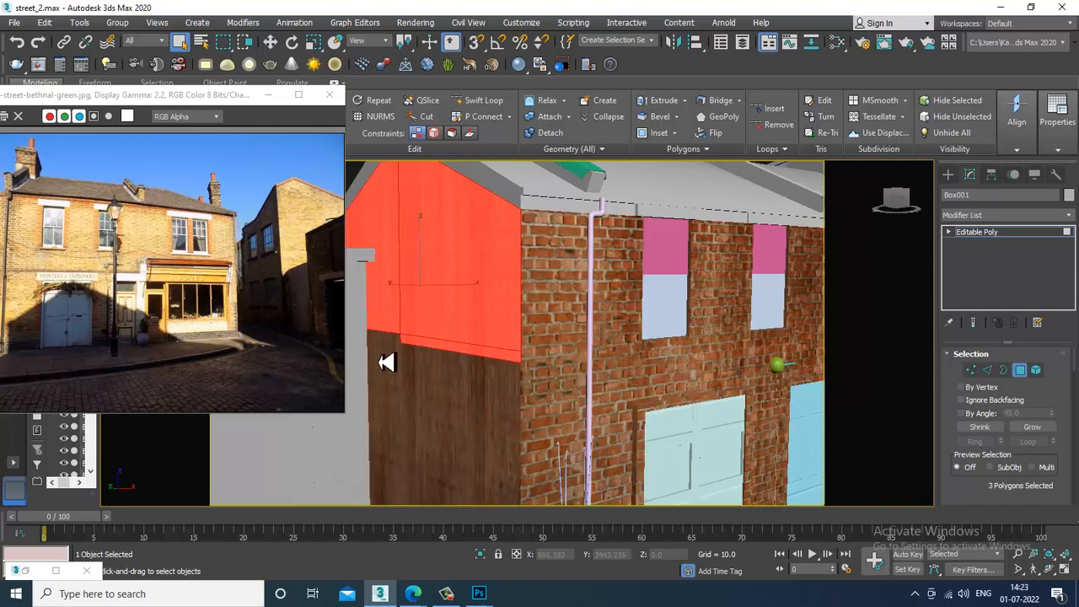
key("F4")
scroll(484, 362, "up", 3)
left_click_drag(484, 361, 573, 289)
left_click(578, 279, "ctrl")
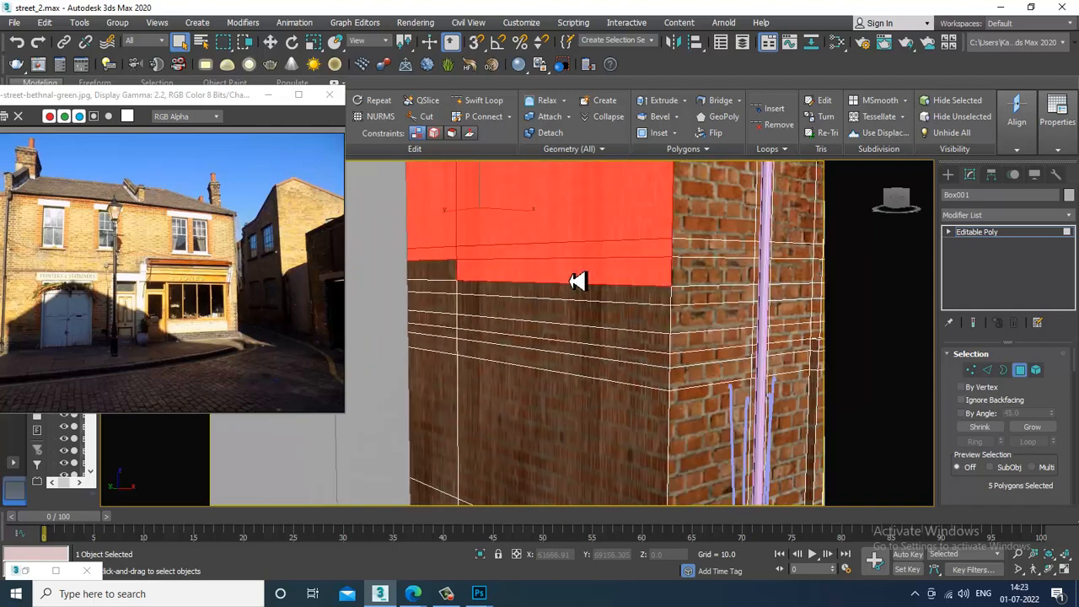
- Add the side wall's remaining narrow strips and its large lower polygons down to the ground to the selection
left_click(455, 275, "ctrl")
left_click(449, 287, "ctrl")
left_click(472, 291, "ctrl")
left_click(486, 312, "ctrl")
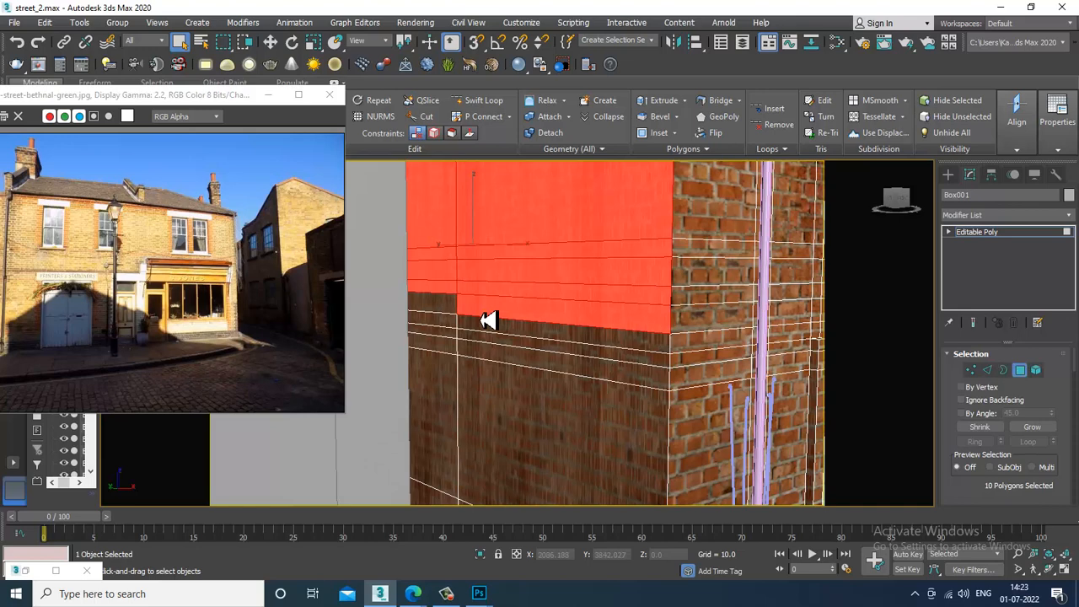
left_click(456, 318, "ctrl")
left_click(477, 338, "ctrl")
left_click(453, 329, "ctrl")
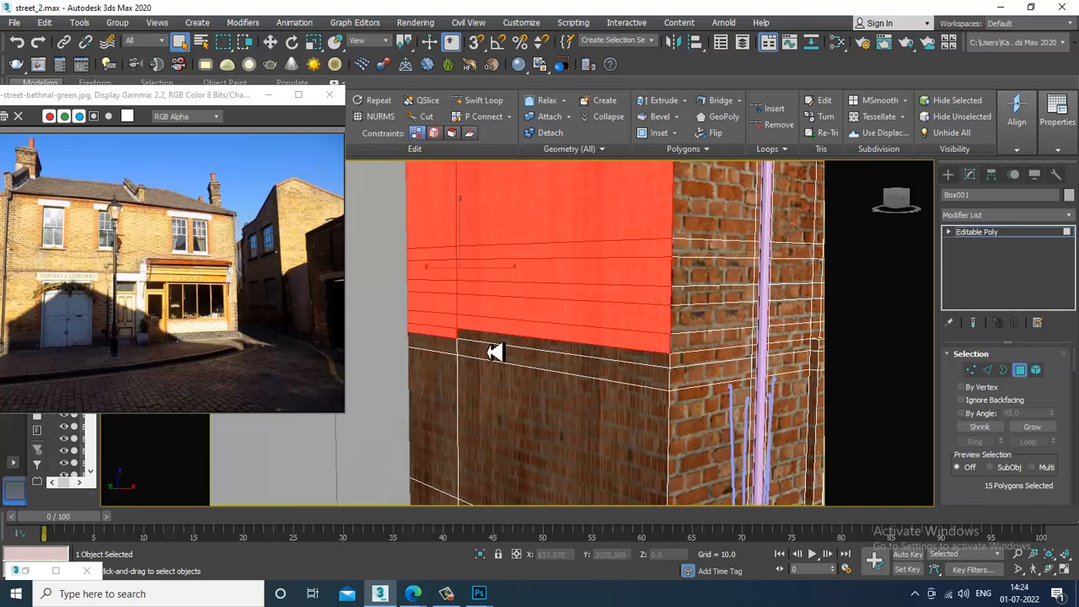
left_click(491, 351, "ctrl")
left_click(498, 366, "ctrl")
left_click(449, 350, "ctrl")
left_click(448, 395, "ctrl")
left_click(562, 394, "ctrl")
left_click_drag(563, 394, 576, 211)
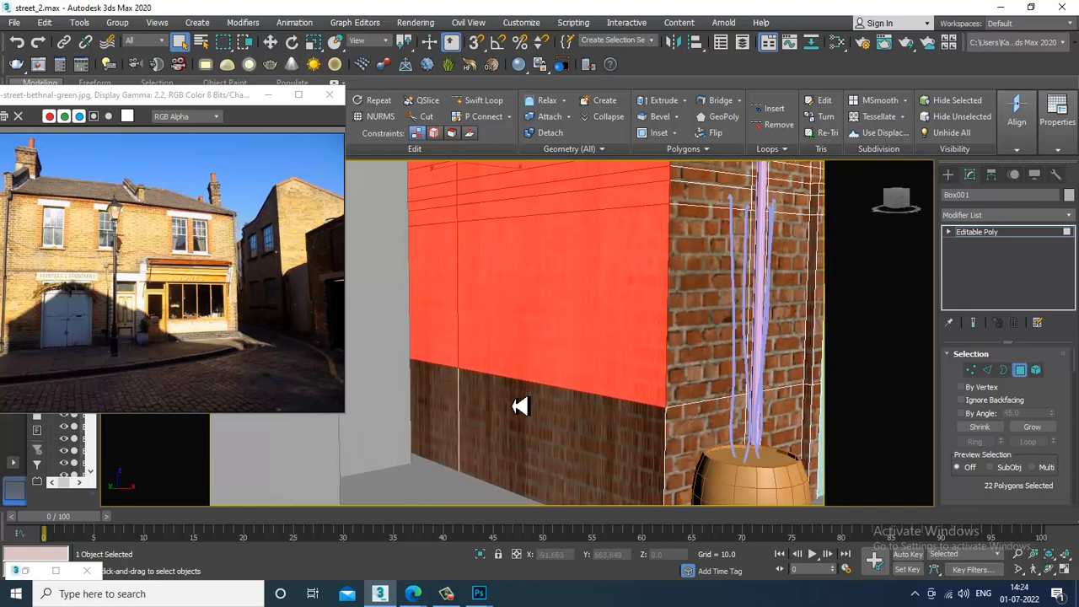
left_click(516, 420, "ctrl")
left_click(454, 411, "ctrl")
- Add a UVW Map modifier with Box mapping to the selected side wall polygons
left_click(1003, 216)
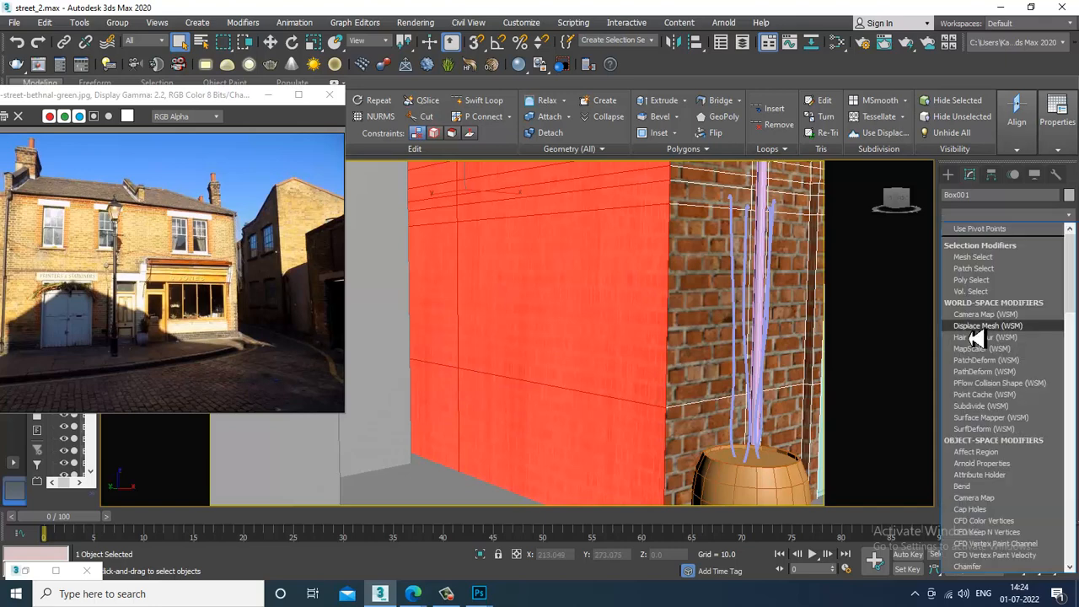
key("u")
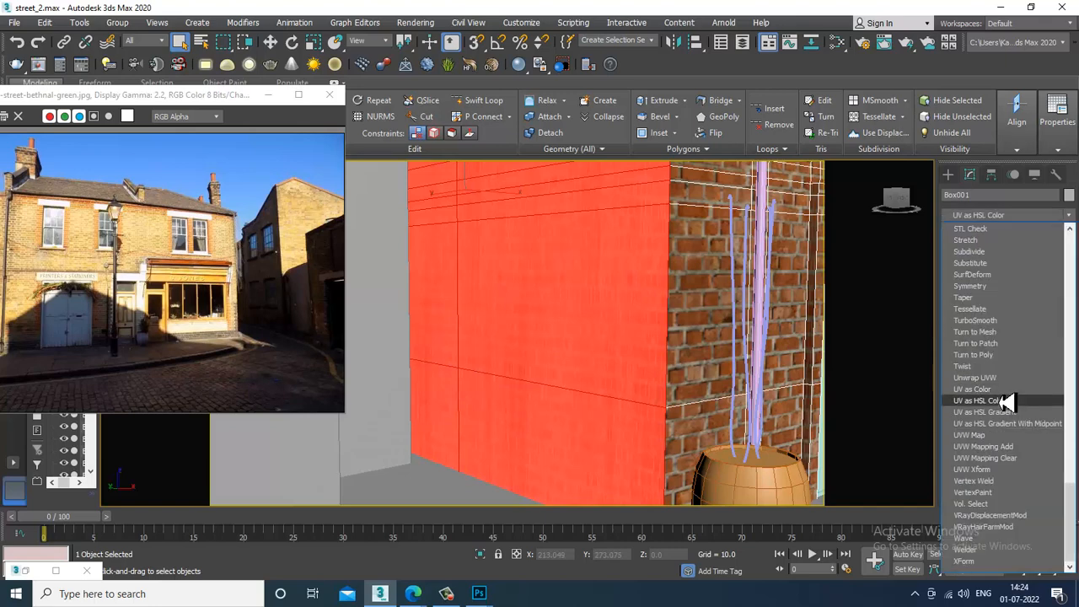
key("u")
key("u")
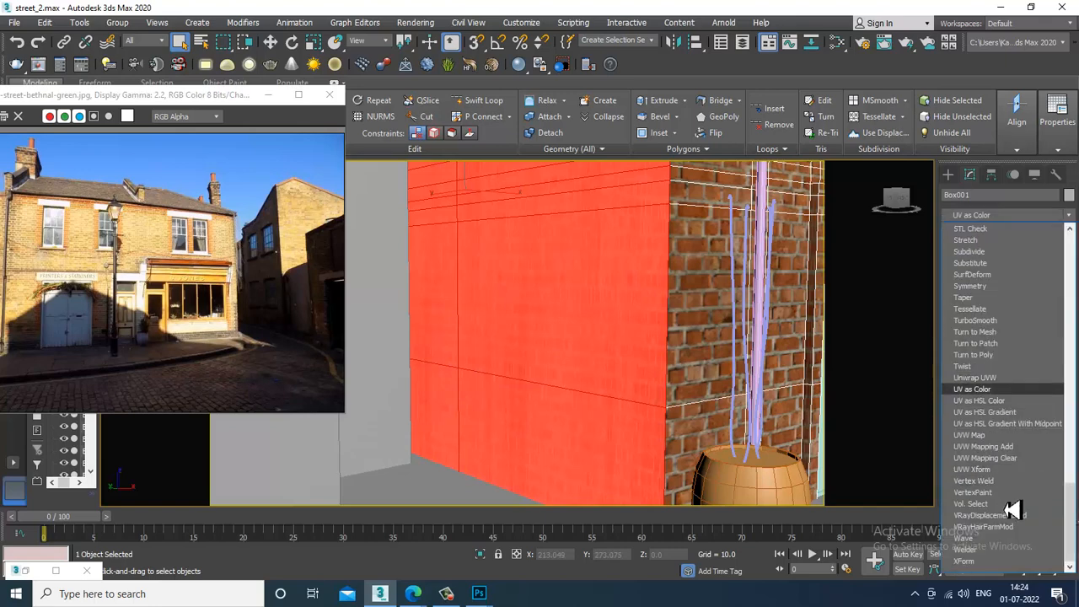
left_click(999, 436)
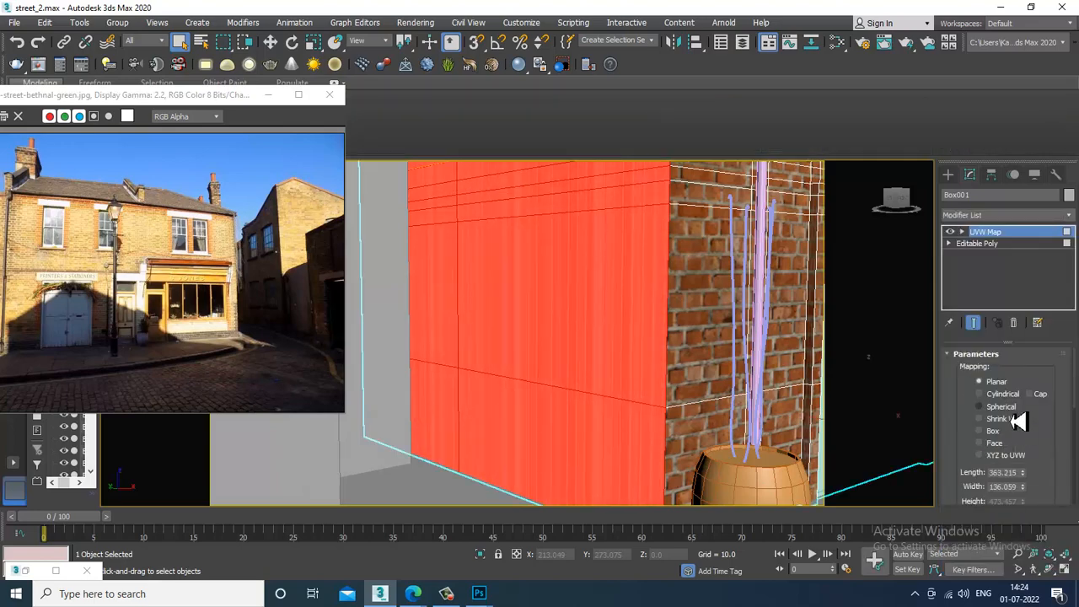
left_click(993, 433)
scroll(627, 308, "down", 6)
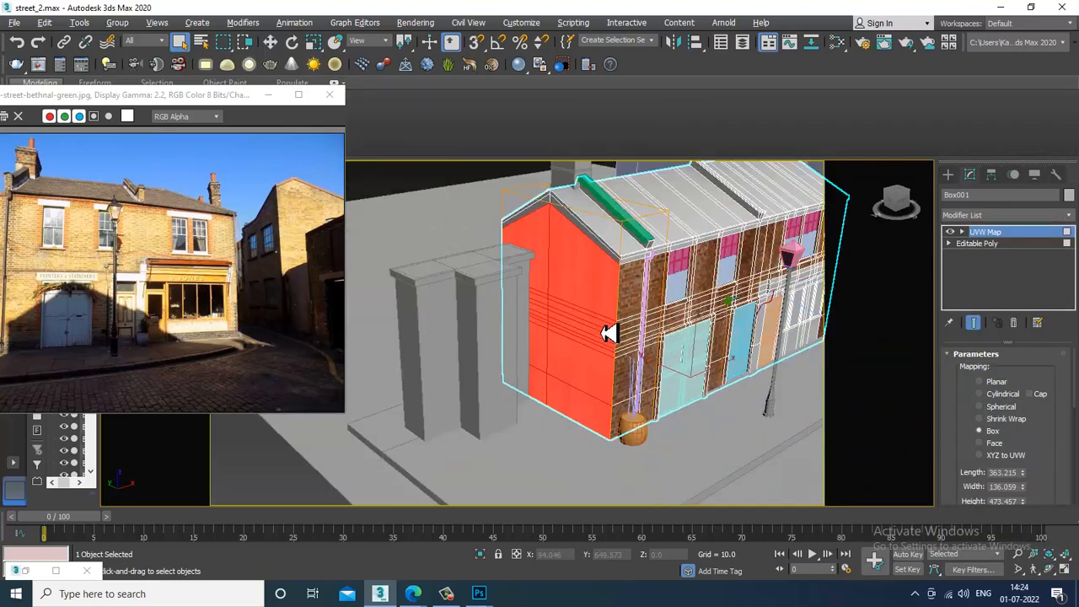
scroll(662, 334, "up", 3)
scroll(1034, 432, "down", 3)
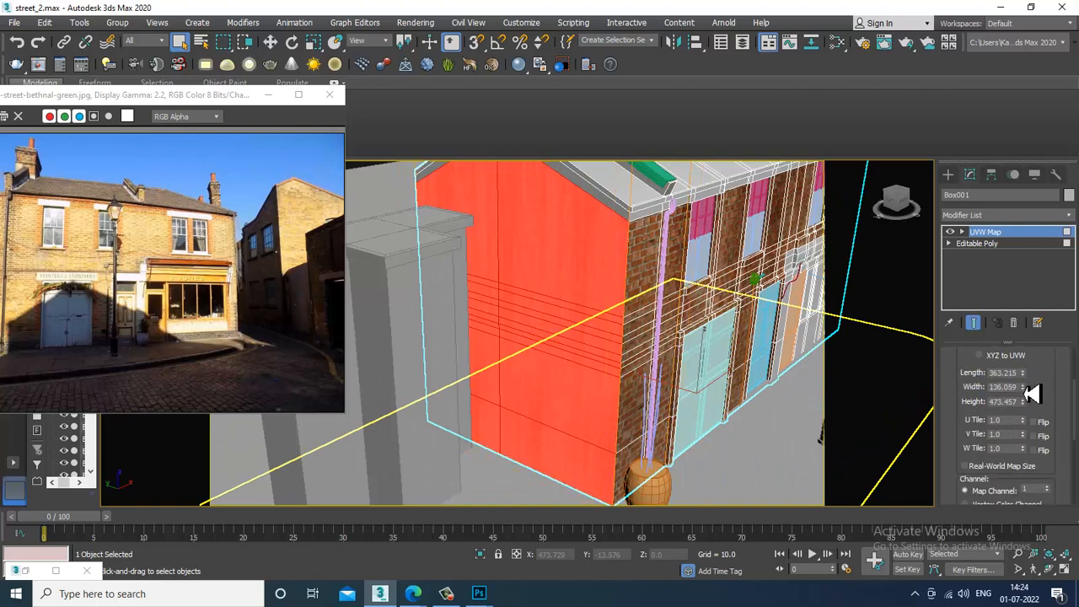
- Set the side wall's UVW box mapping length to about 1209.5 and deselect the house to check the bricks
left_click_drag(1023, 373, 1009, 227)
left_click_drag(661, 300, 624, 278)
scroll(595, 309, "down", 5)
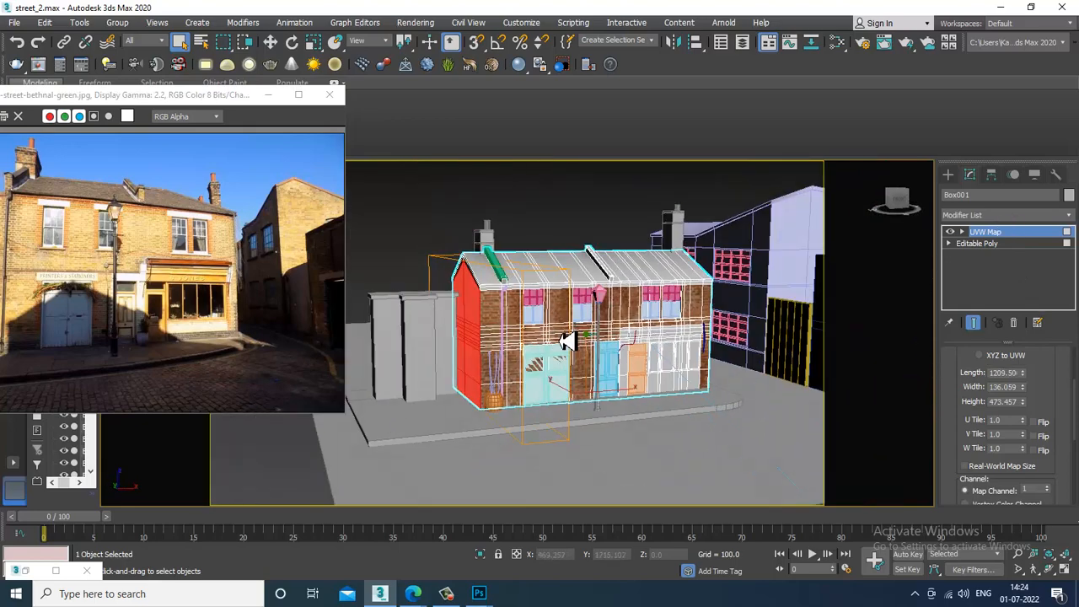
left_click(448, 258)
scroll(553, 274, "up", 4)
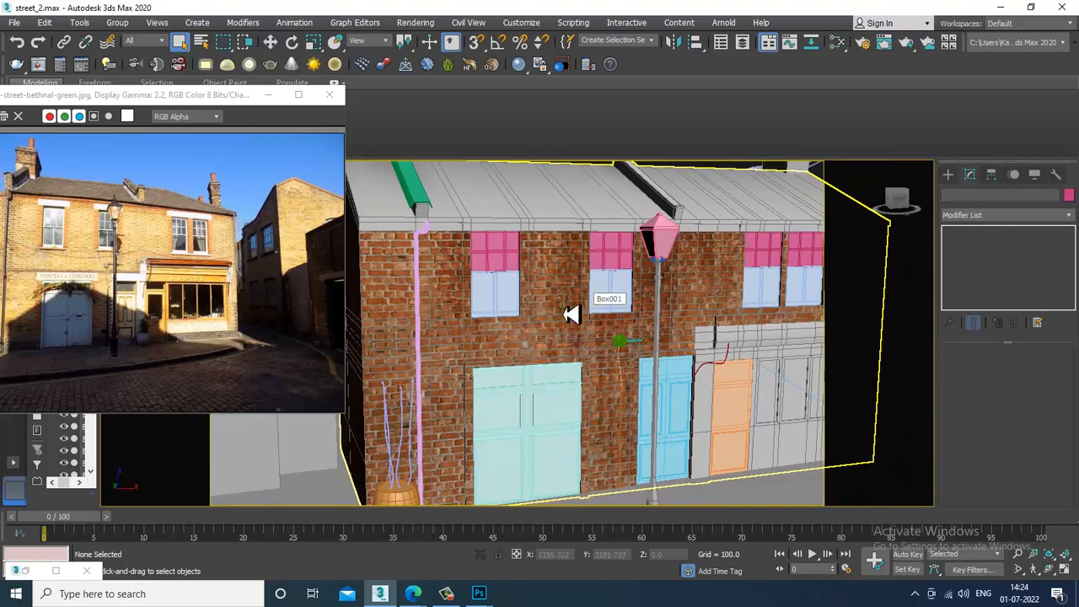
scroll(573, 313, "up", 2)
scroll(556, 337, "up", 2)
- Select the lower sash of the first upstairs window and its two glass pane polygons at polygon level
left_click(499, 330)
scroll(525, 308, "down", 1)
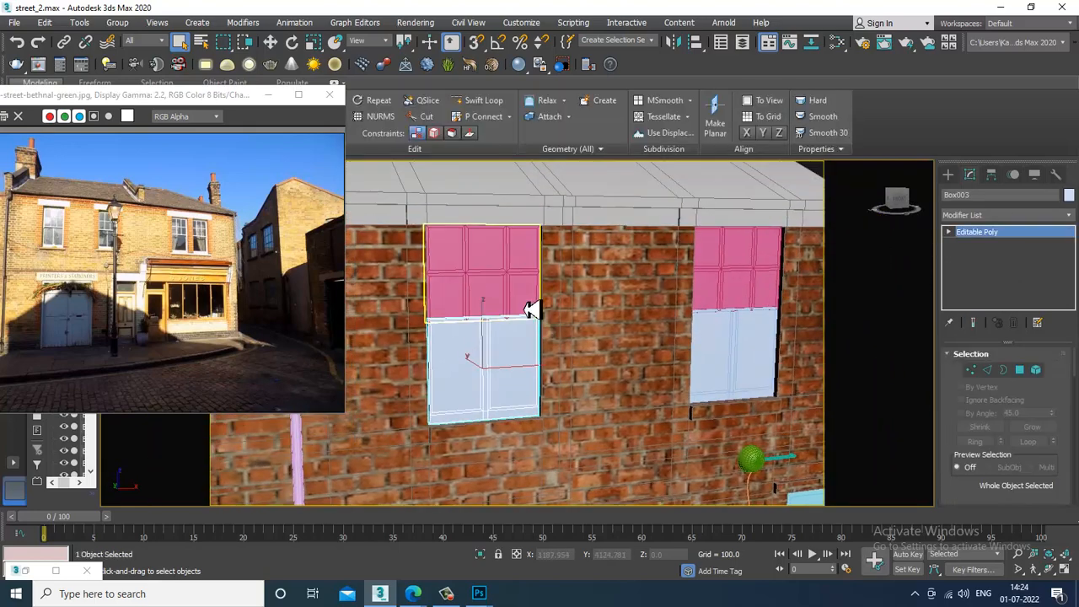
scroll(531, 308, "up", 1)
scroll(543, 298, "up", 1)
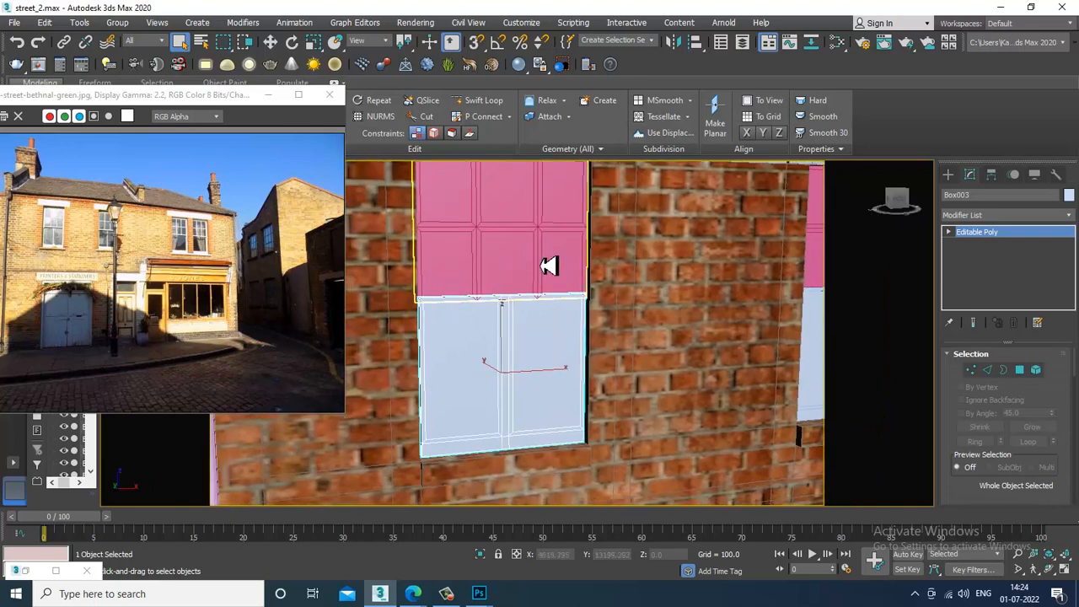
left_click(1022, 371)
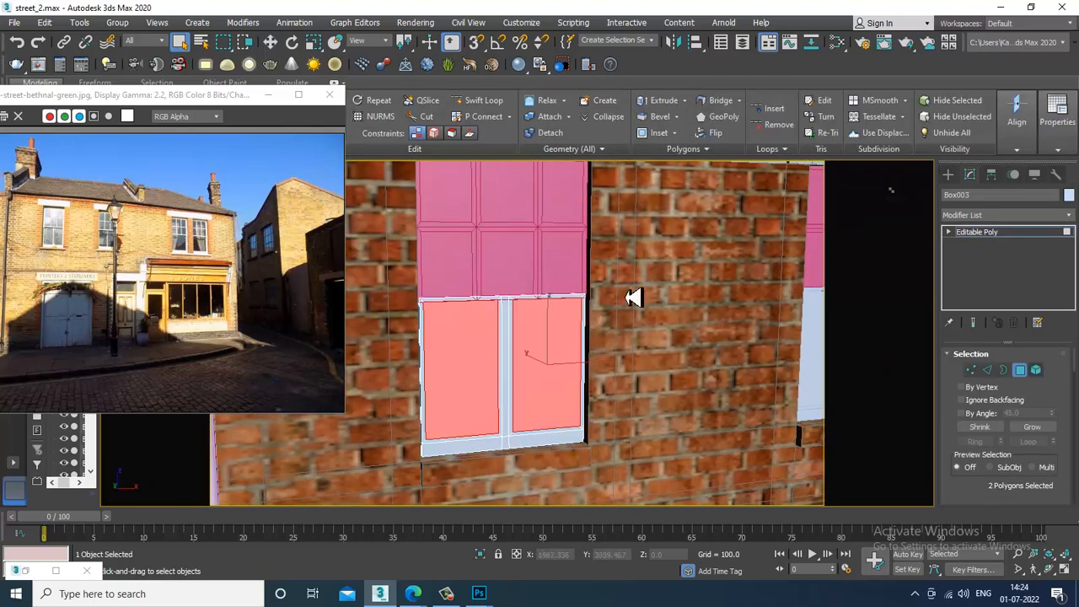
scroll(607, 304, "down", 1)
left_click(557, 323)
left_click(524, 342, "ctrl")
scroll(578, 330, "up", 2)
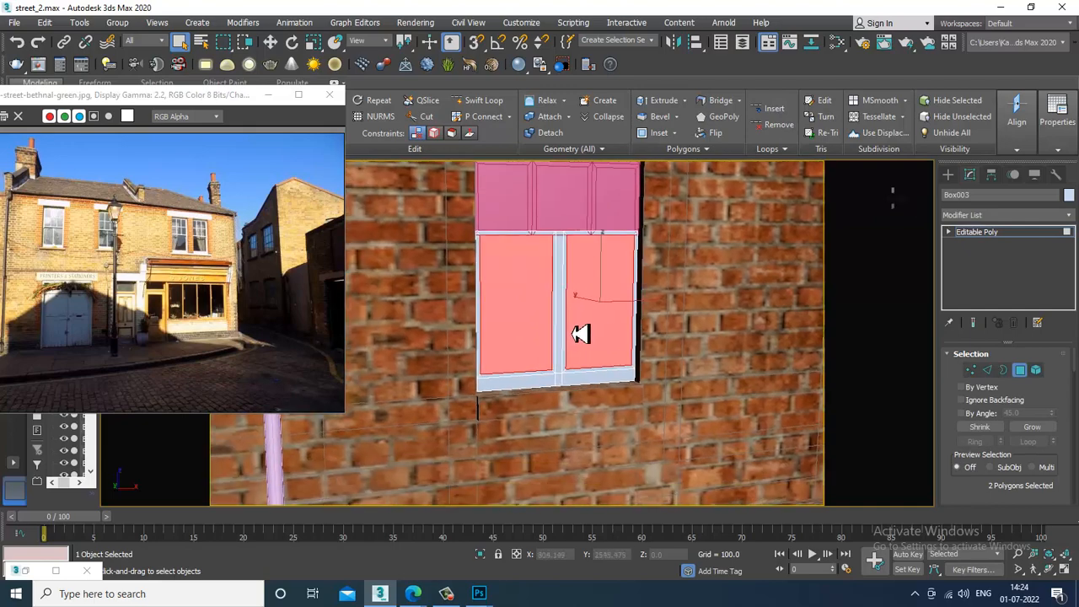
- Create a new VRayMtl material for the window glass and set its diffuse color to neutral grey with value 94
key("m")
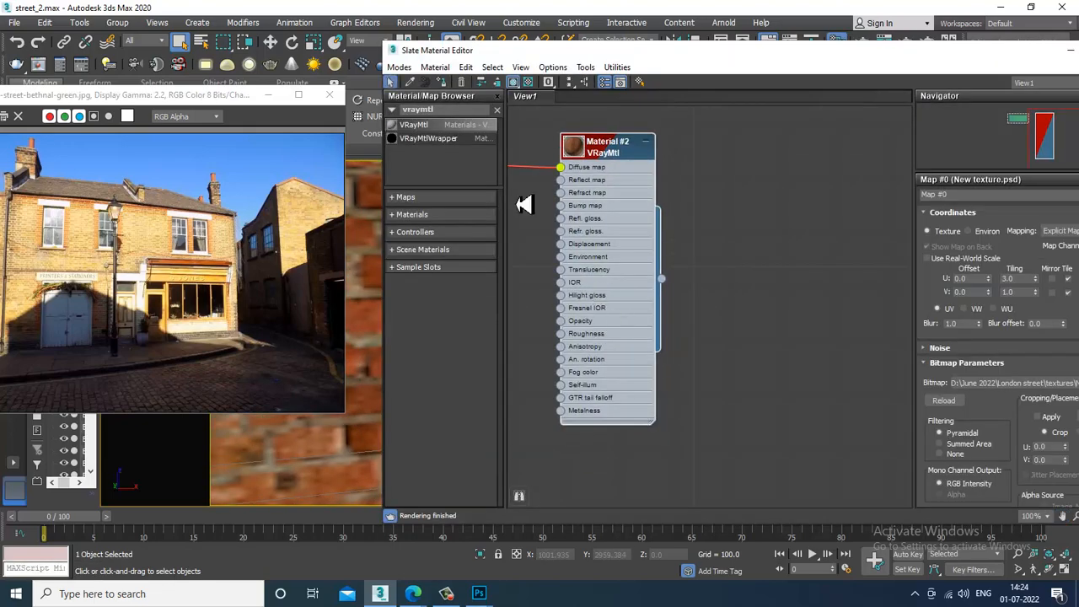
left_click_drag(790, 165, 778, 167)
double_click(778, 167)
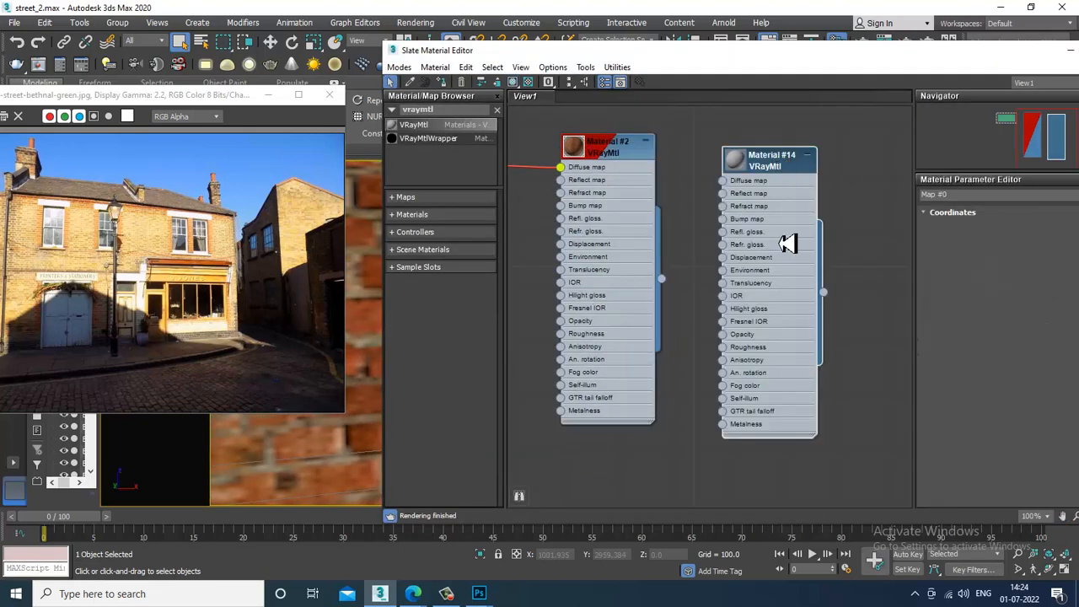
left_click(994, 227)
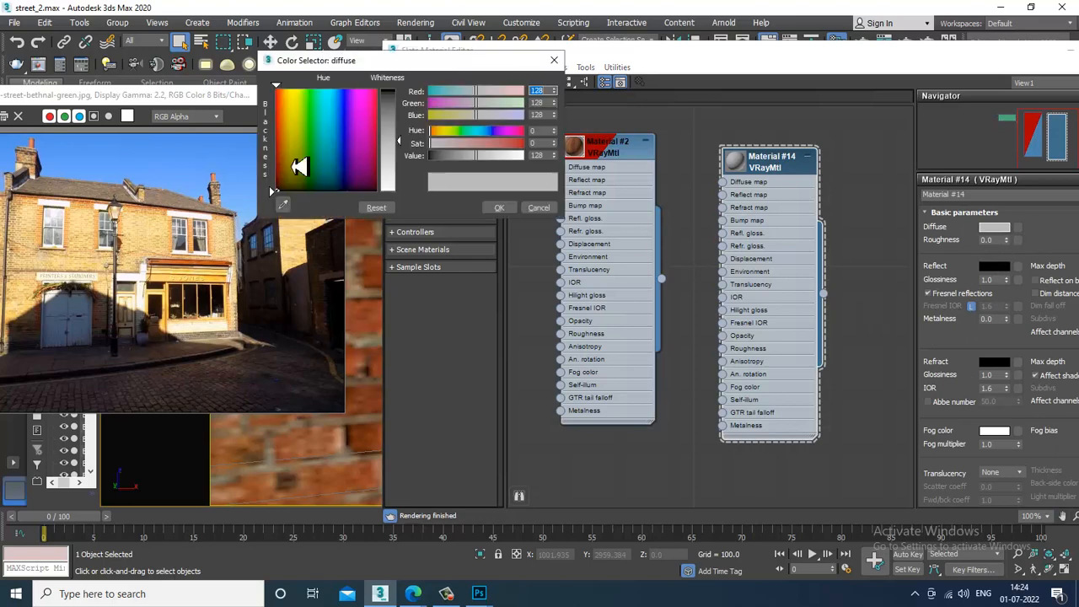
left_click(56, 241)
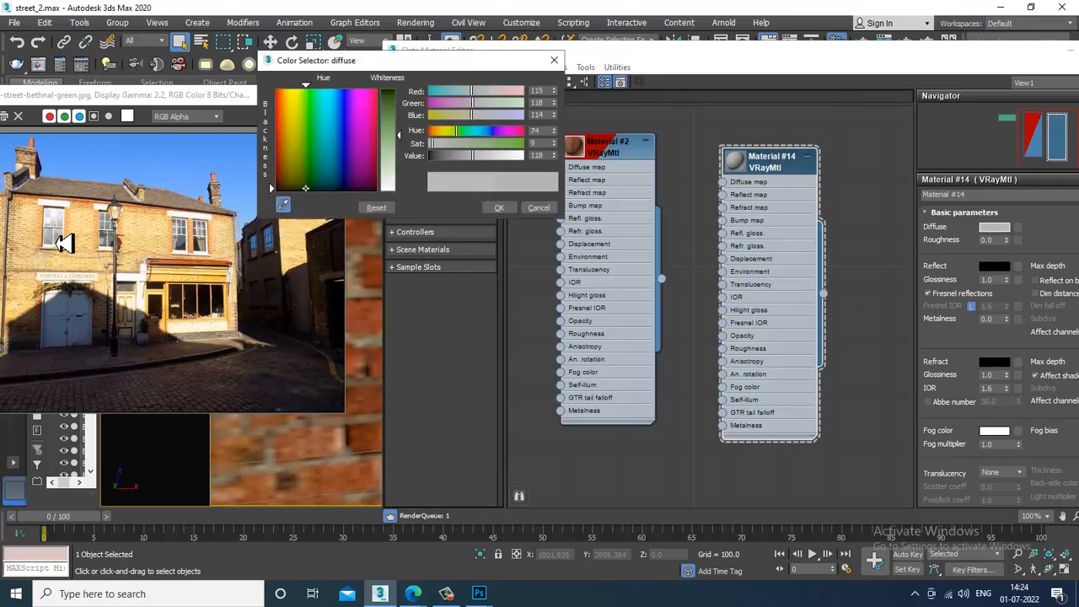
mouse_move(400, 142)
left_mouse_down()
mouse_move(393, 164)
mouse_move(284, 159)
mouse_move(290, 190)
mouse_move(313, 144)
mouse_move(285, 159)
mouse_move(287, 192)
left_mouse_up()
mouse_move(388, 160)
left_mouse_down()
mouse_move(404, 180)
mouse_move(347, 180)
mouse_move(384, 100)
mouse_move(345, 201)
mouse_move(380, 180)
mouse_move(385, 197)
mouse_move(412, 179)
mouse_move(402, 136)
left_mouse_up()
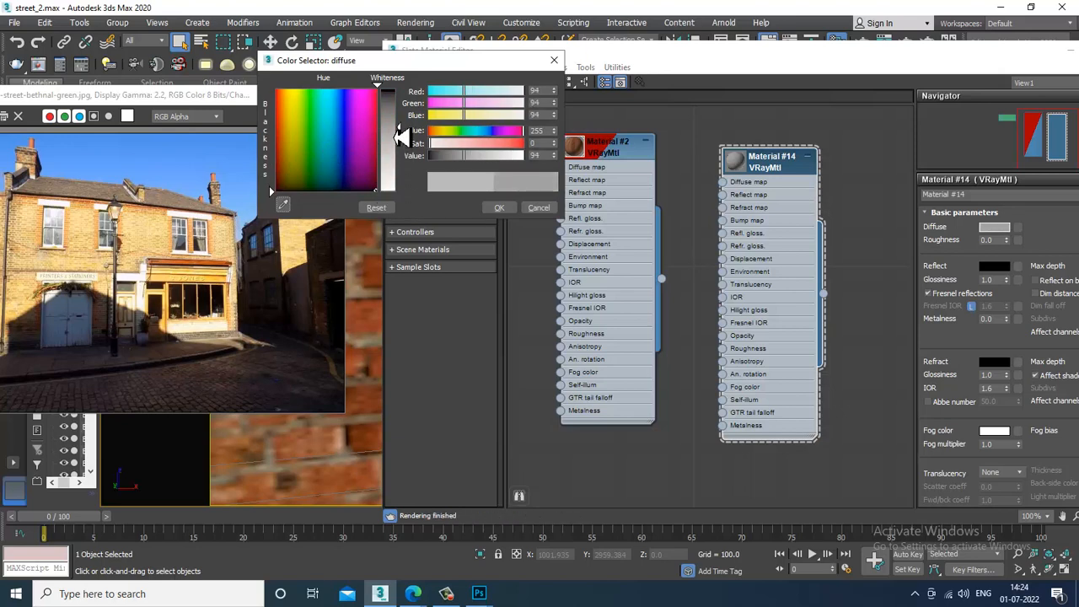
left_click(498, 209)
- Give the glass material a light grey reflection color, glossiness 0.84 and an unlocked Fresnel IOR of 19.89
double_click(744, 169)
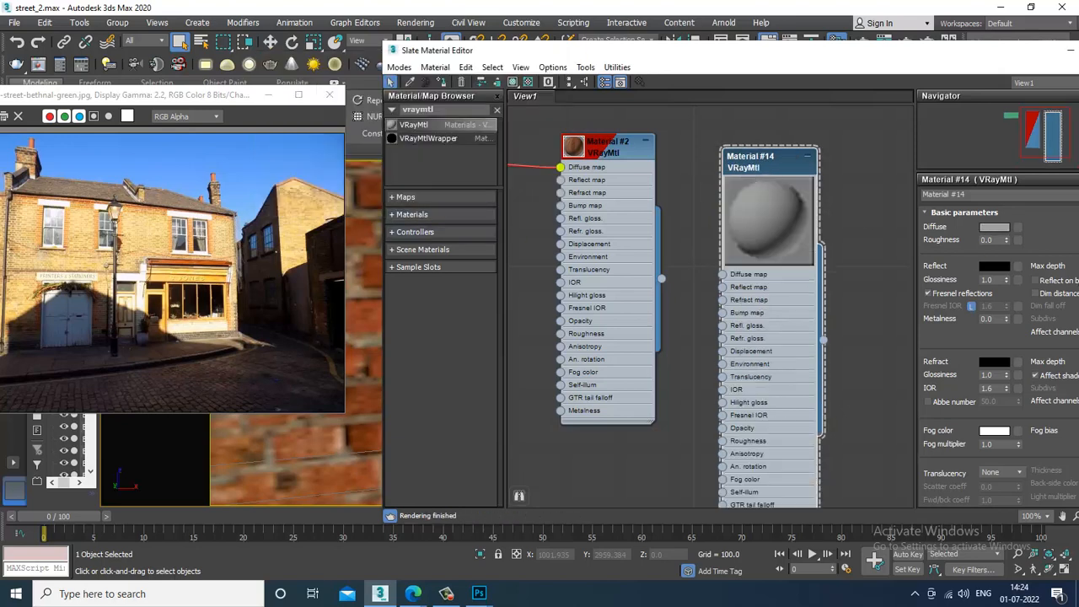
left_click(994, 266)
left_click_drag(412, 120, 413, 168)
left_click(499, 208)
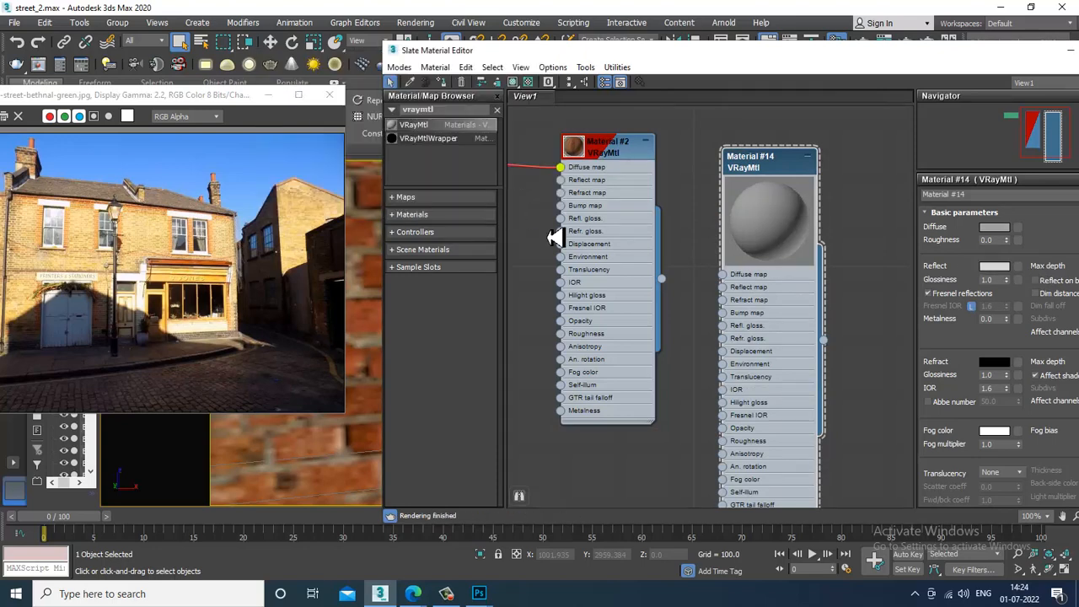
left_click(972, 307)
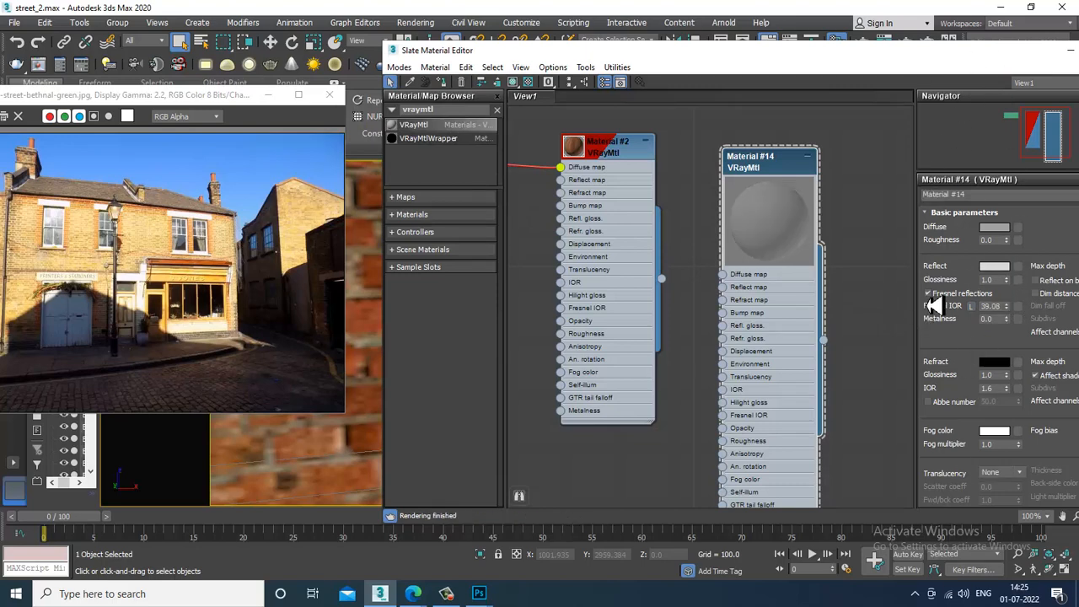
left_click_drag(1008, 281, 1010, 294)
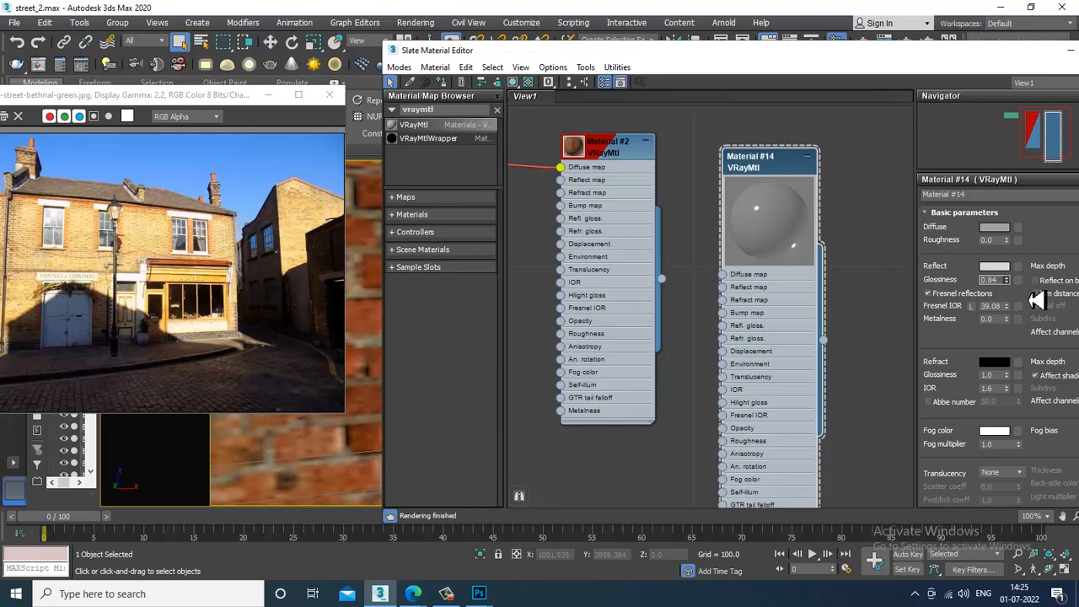
left_click_drag(1006, 306, 1045, 205)
left_click_drag(1014, 91, 976, 268)
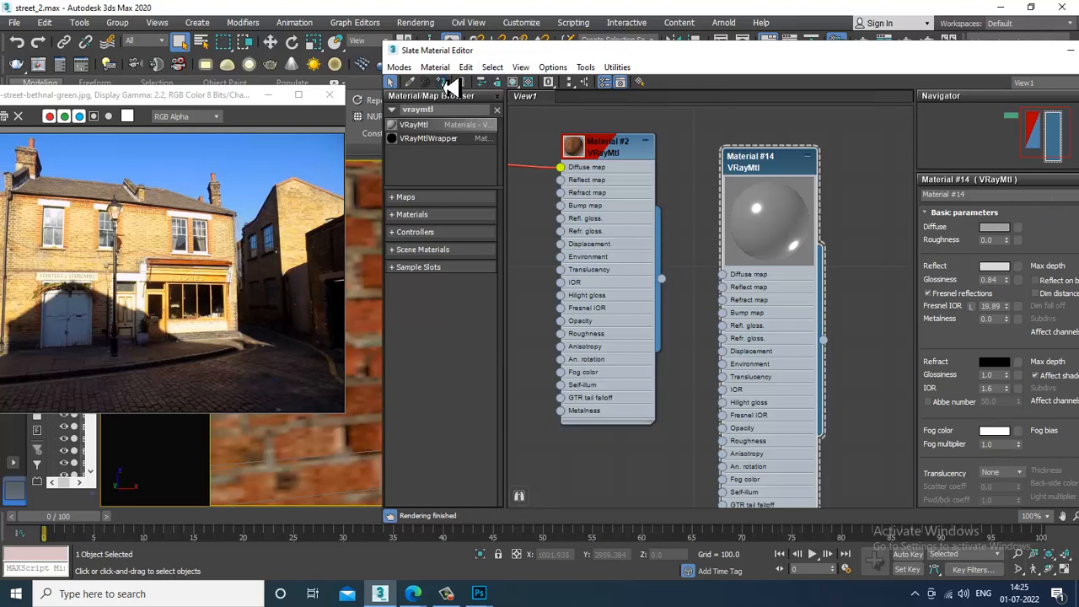
- Assign the glass material to the selected panes, show it in the viewport, and move the material editor clear of the window
left_click(514, 81)
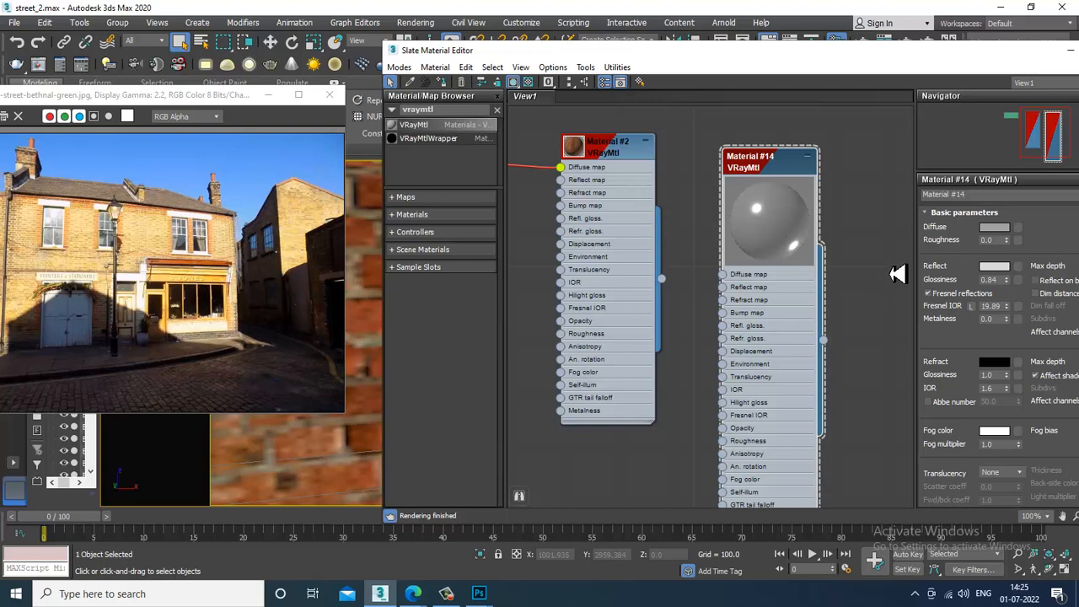
left_click_drag(991, 59, 617, 232)
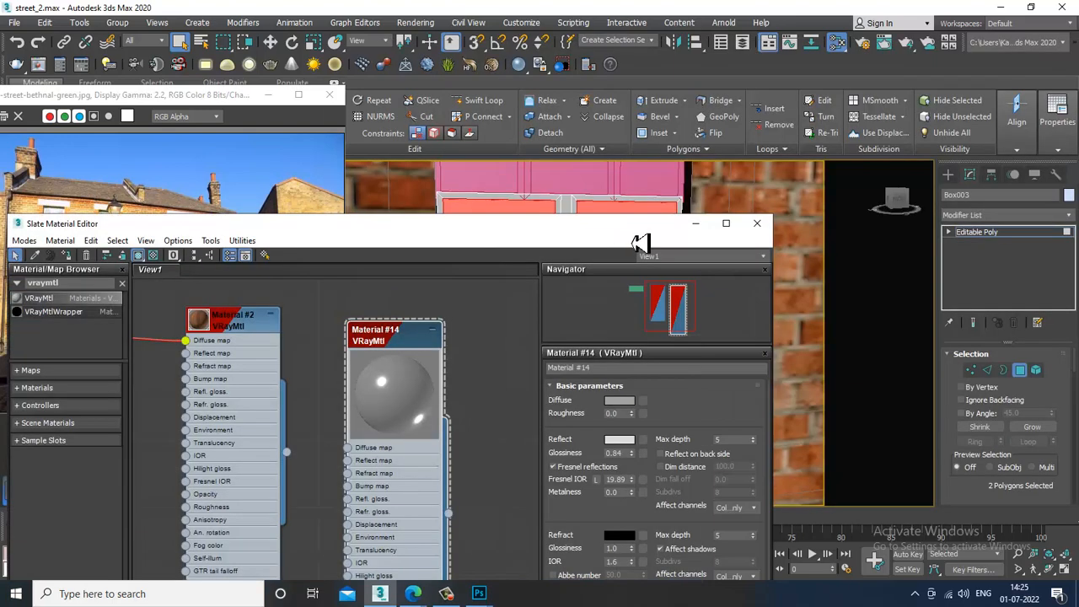
left_click_drag(785, 219, 759, 219)
left_click_drag(650, 229, 419, 224)
left_click_drag(759, 251, 754, 317)
scroll(716, 234, "up", 3)
left_click_drag(680, 407, 715, 359)
- Select both glass panes, invert the selection to the window's frame polygons, and close the material editor
left_click(713, 359)
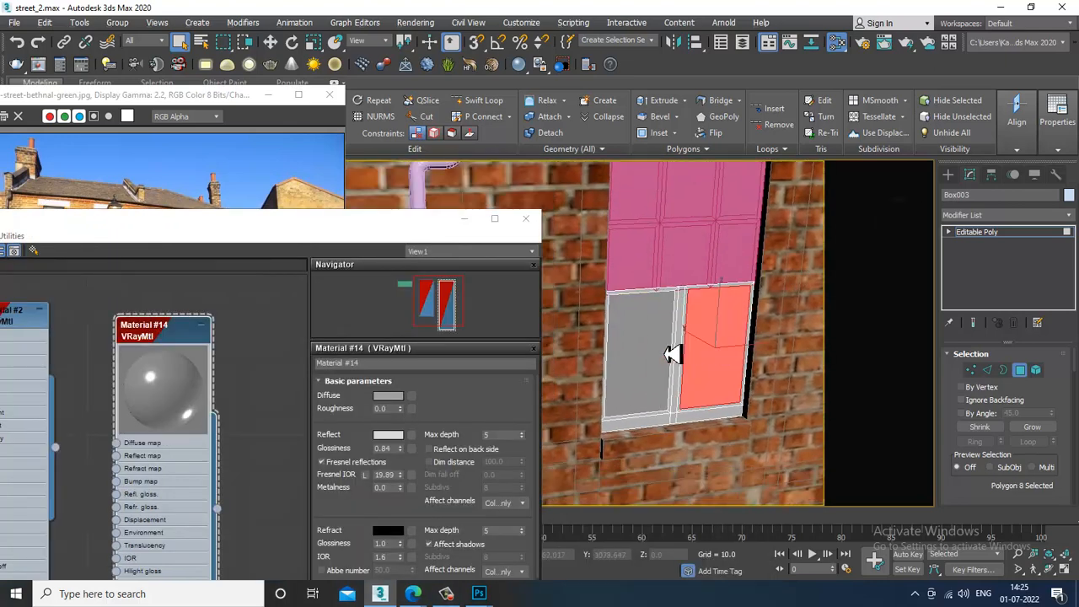
left_click(670, 355, "ctrl")
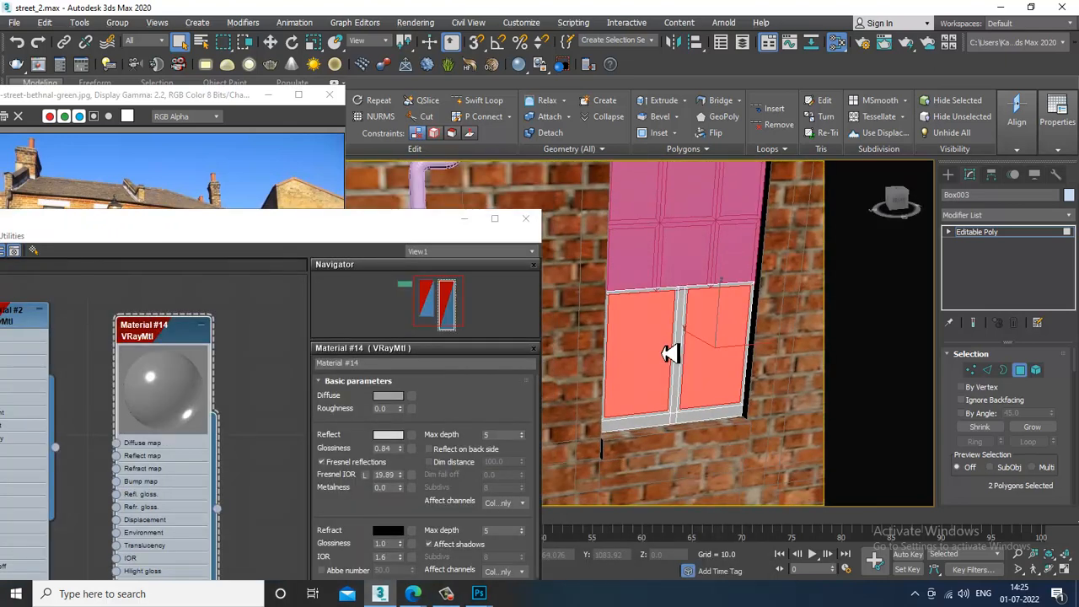
key("ctrl+i")
key("m")
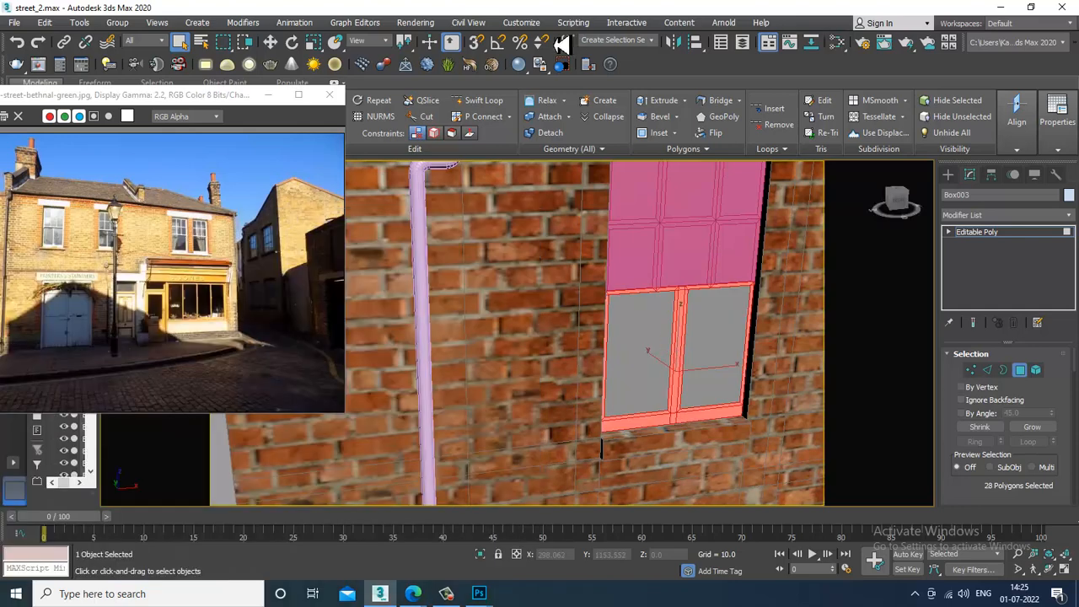
- Reopen the material editor, show an empty area below the glass material, and search the material browser for "vray"
left_click_drag(590, 278, 661, 257)
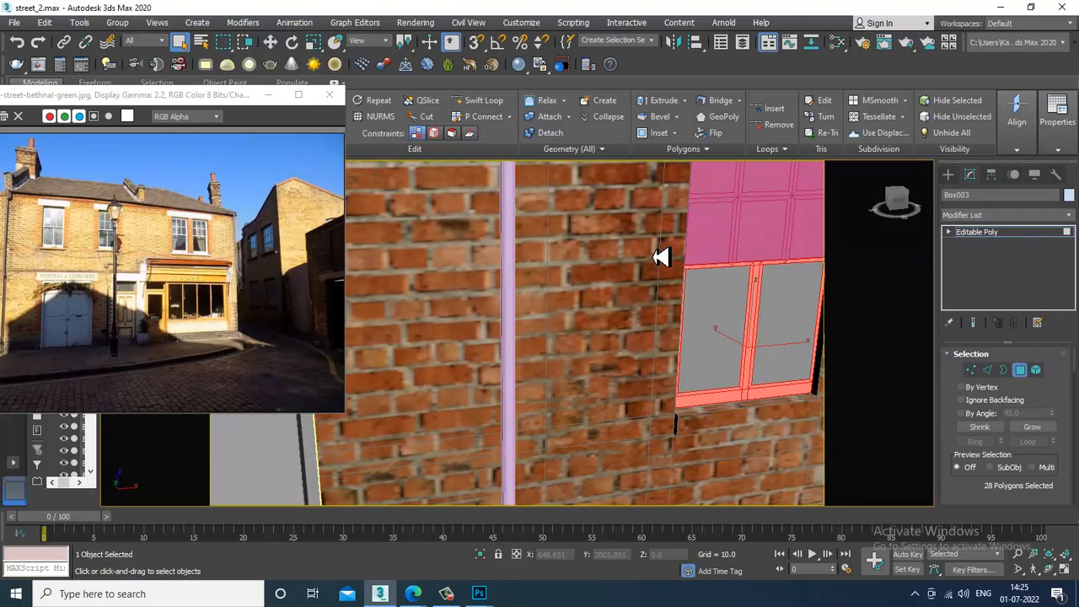
key("m")
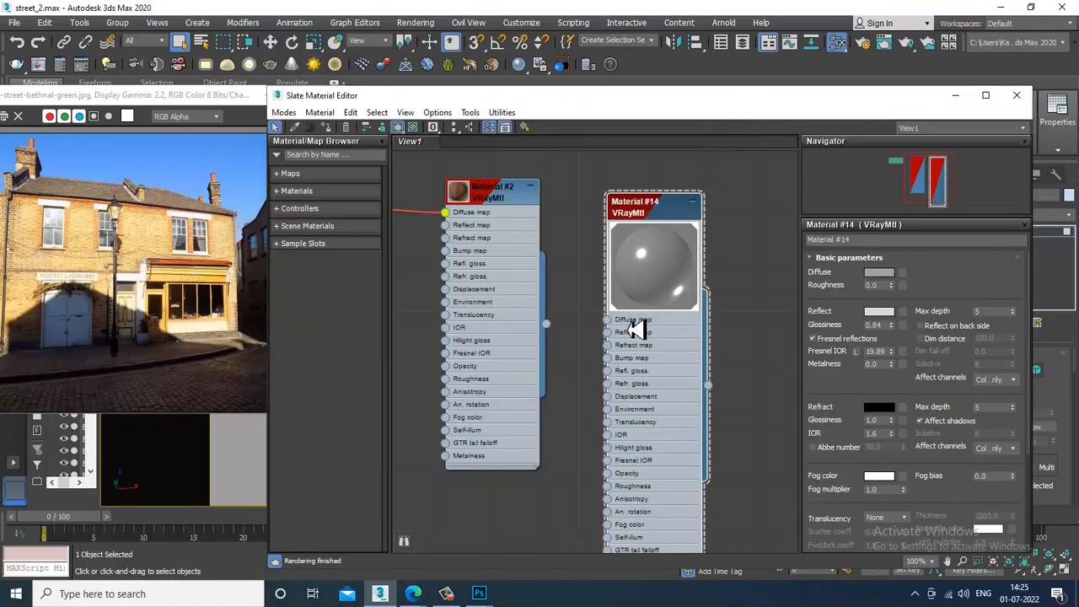
left_click_drag(602, 497, 617, 267)
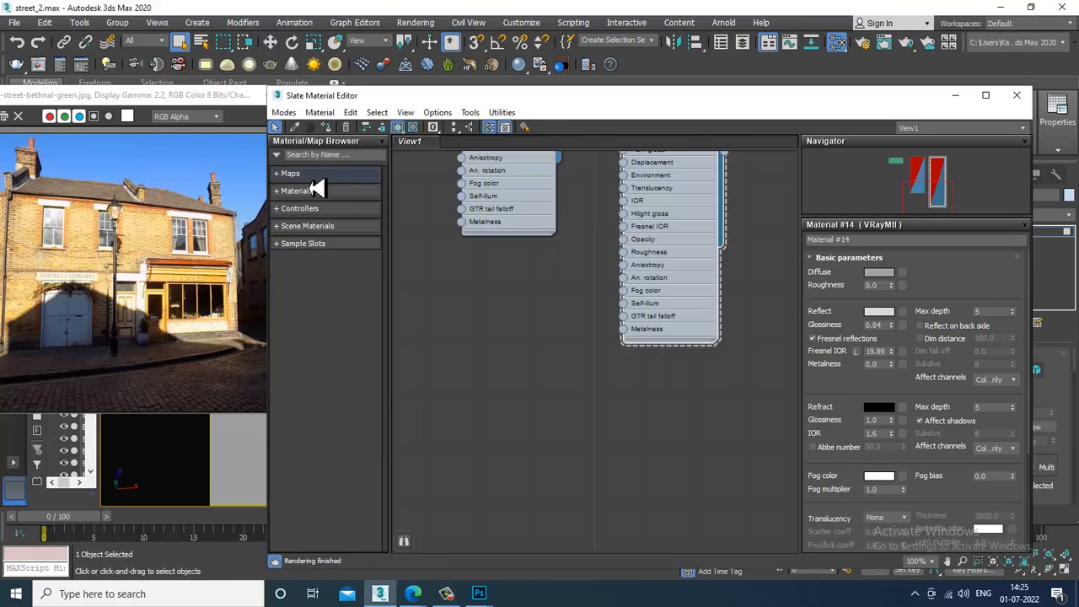
left_click(336, 159)
type("vr")
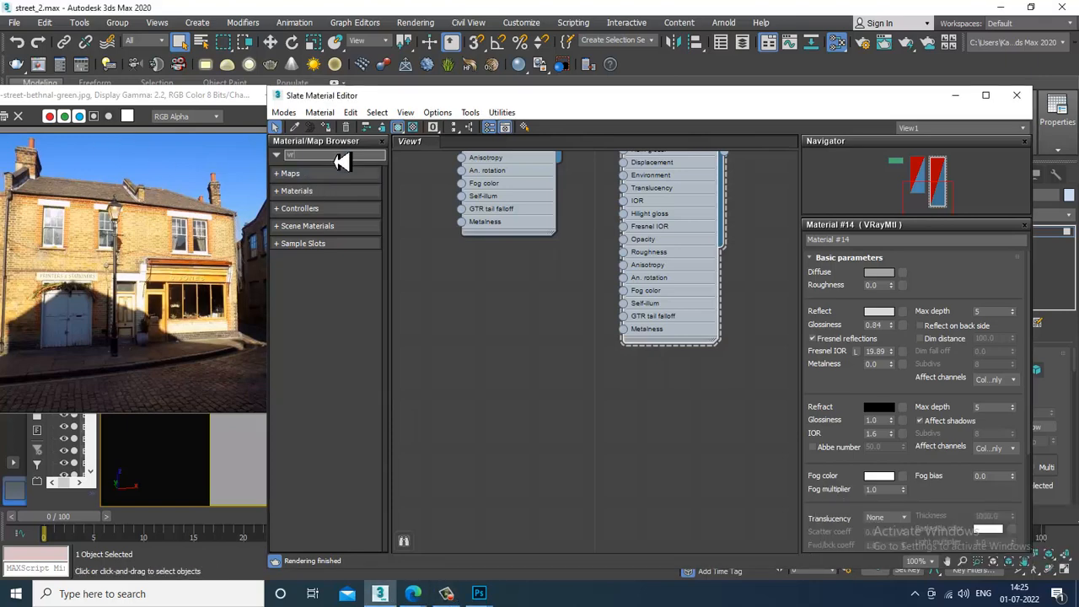
type("ay")
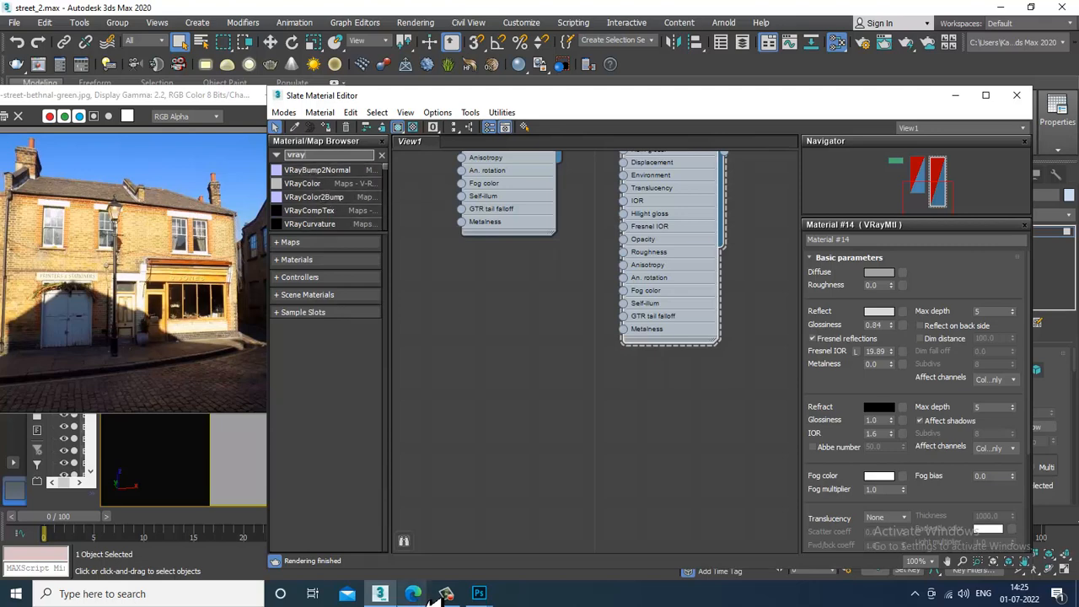
- Switch to Photoshop and create a new document from the Web Large preset, 1920 x 1080 pixels at 72 pixels/inch
mouse_move(430, 597)
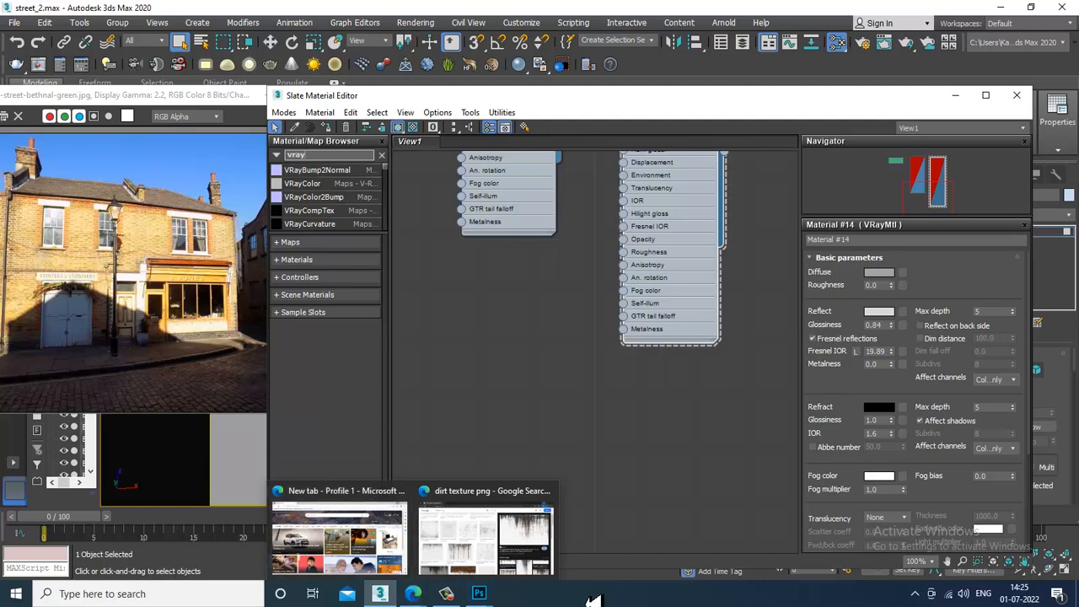
mouse_move(479, 594)
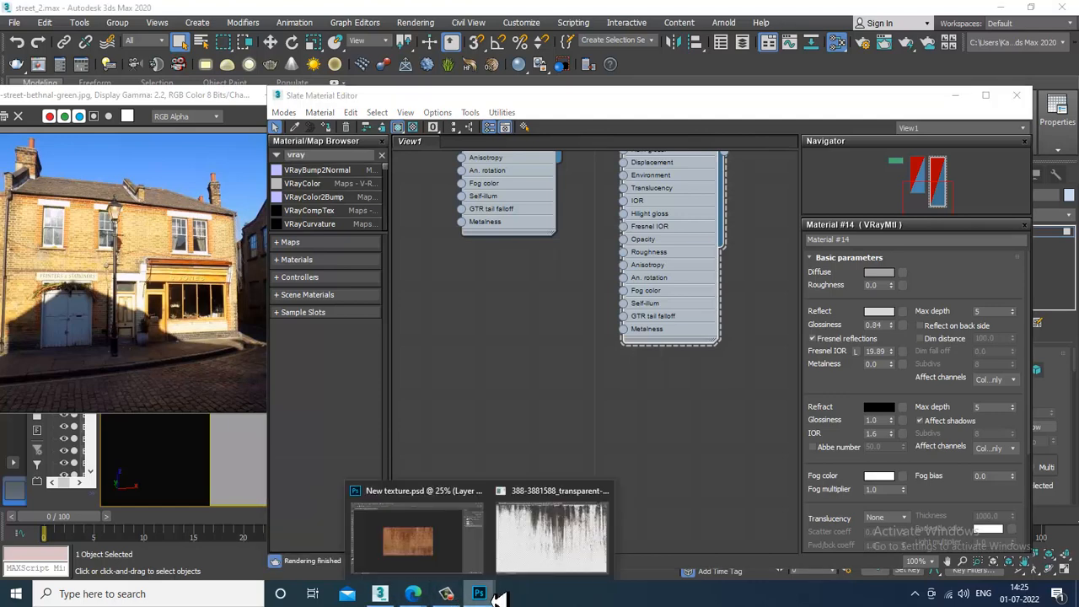
left_click(533, 558)
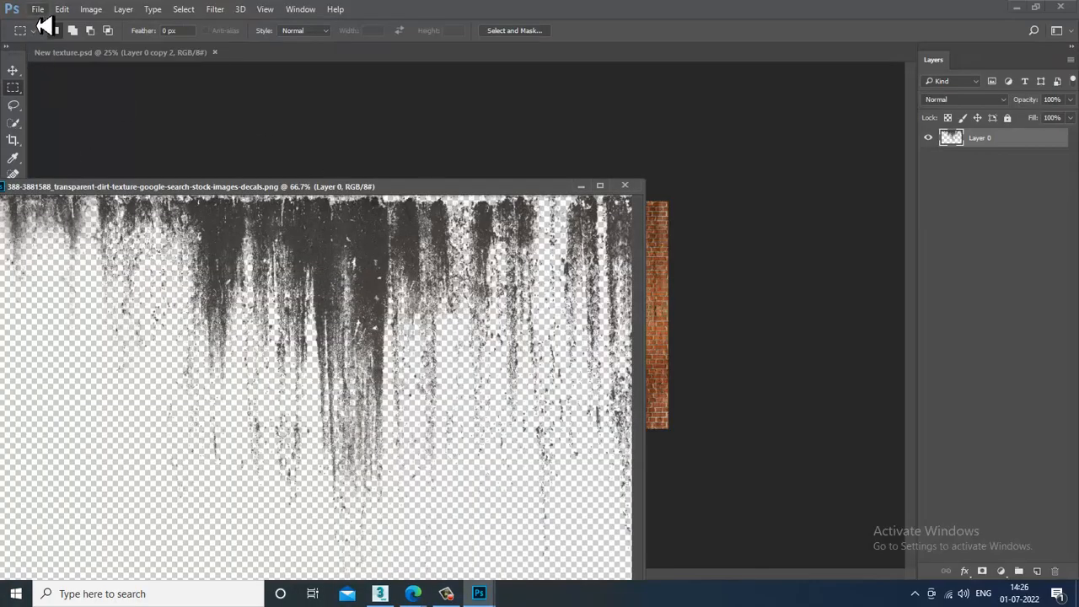
left_click(40, 11)
left_click(88, 36)
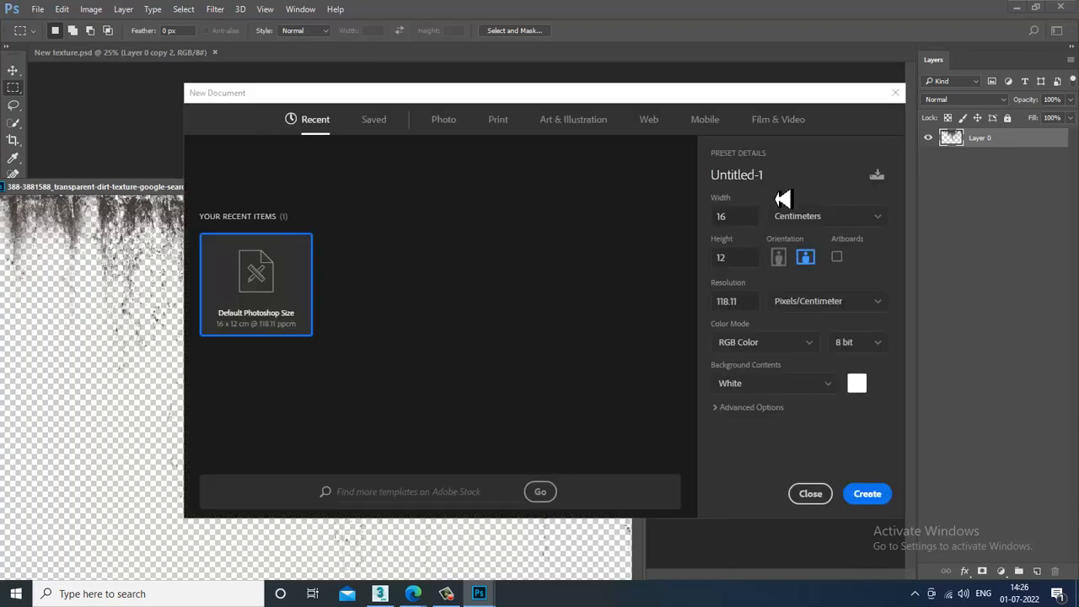
left_click(445, 131)
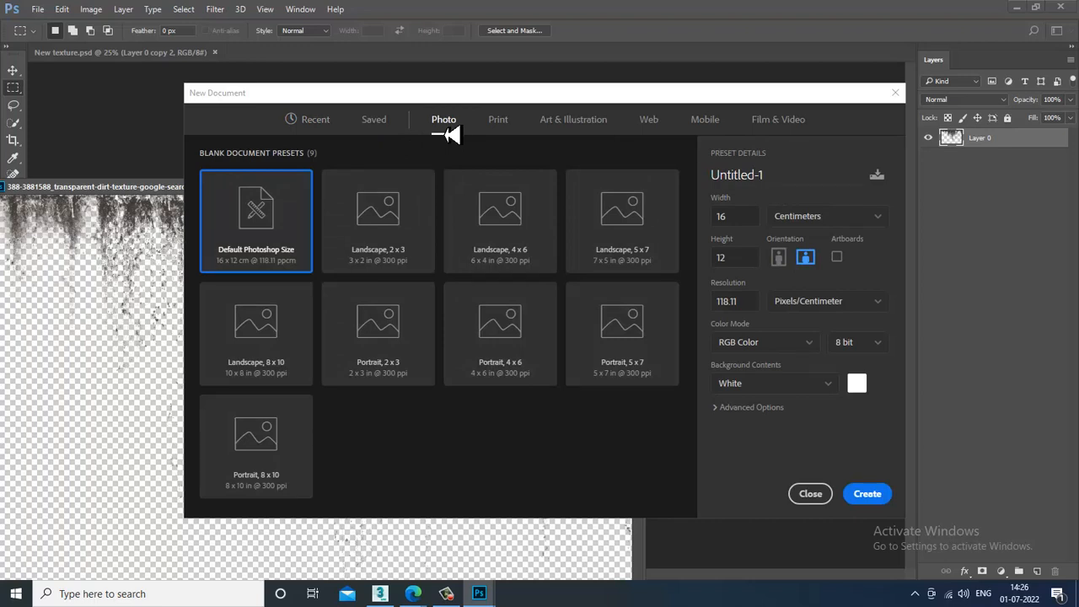
left_click(801, 221)
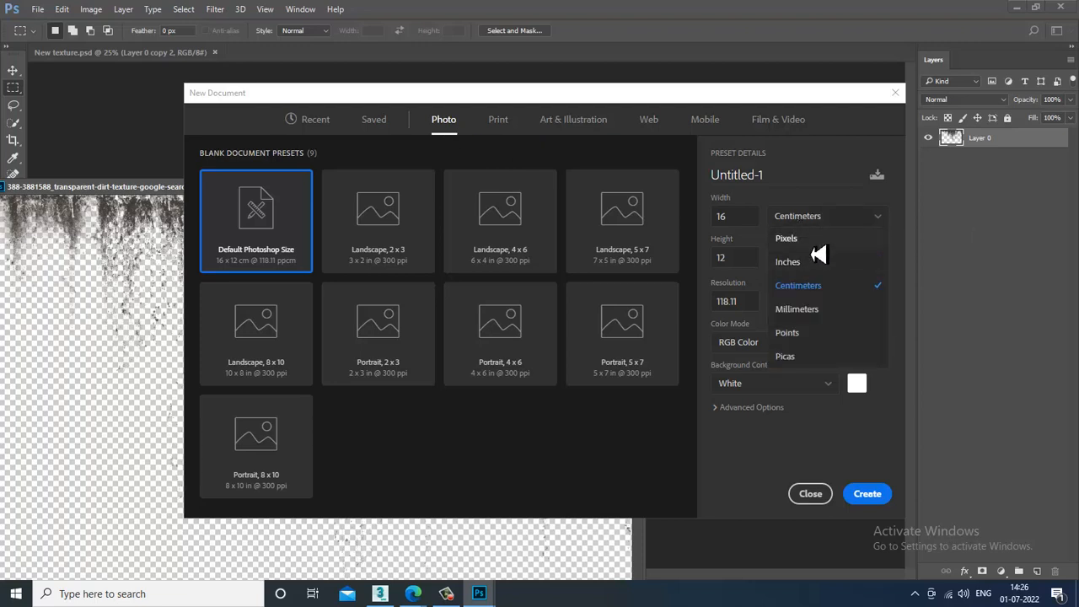
left_click(810, 238)
left_click(505, 128)
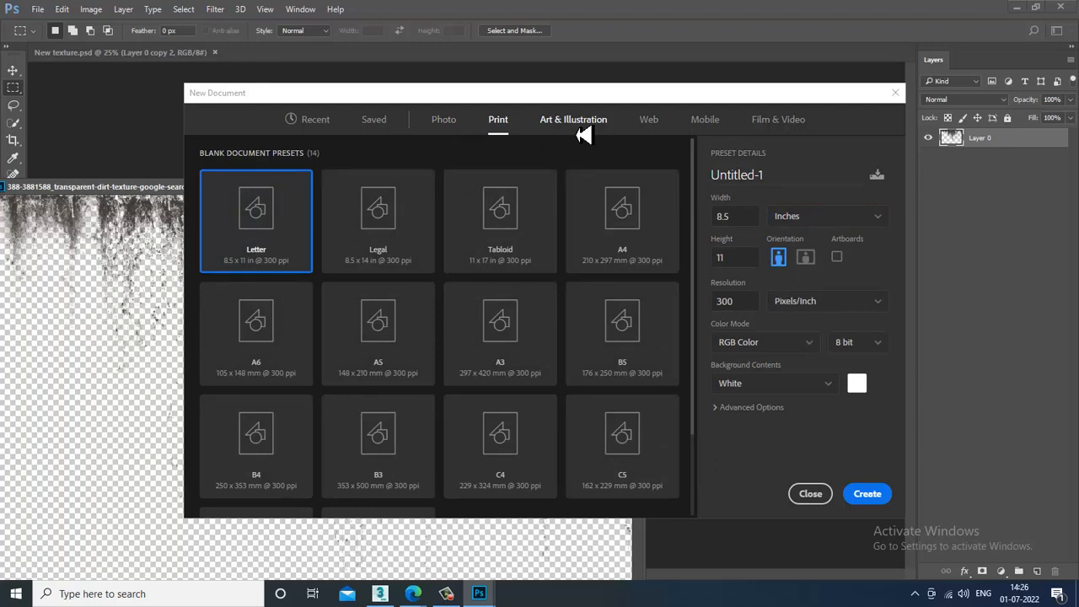
left_click(653, 133)
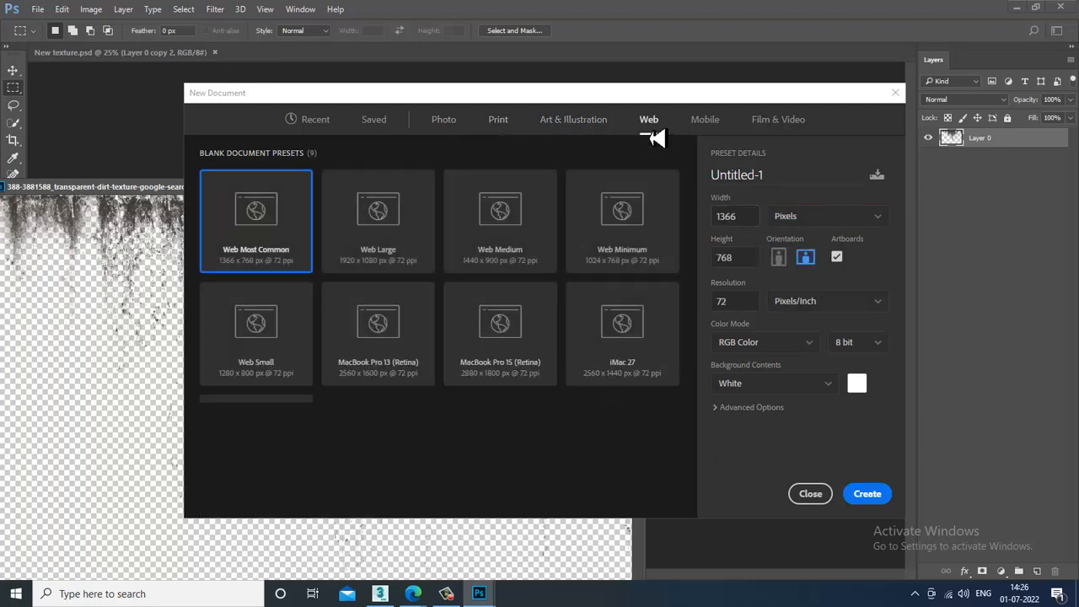
left_click(381, 232)
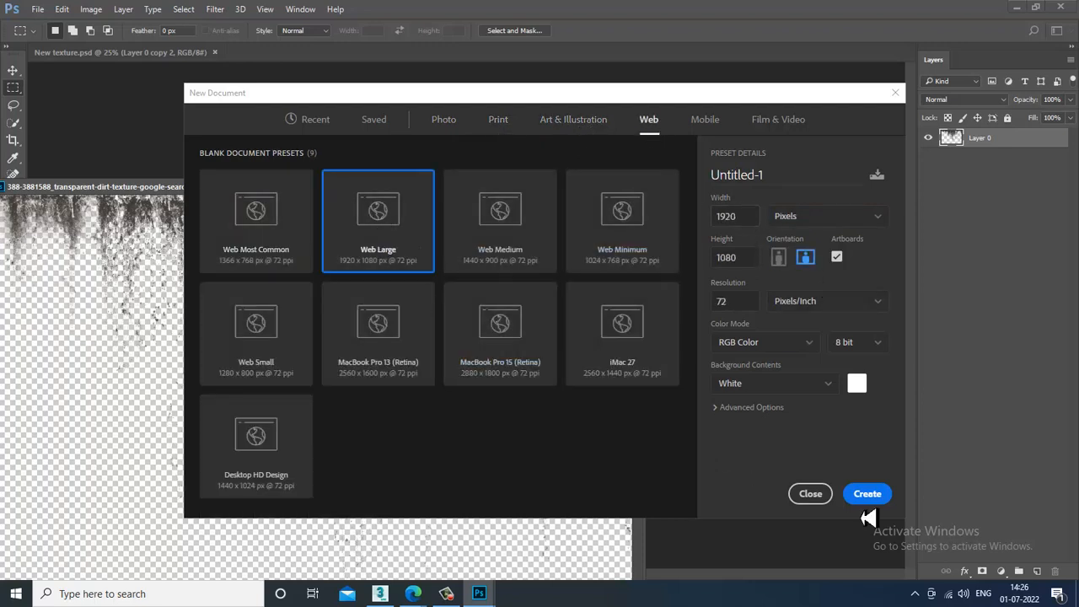
left_click(750, 305)
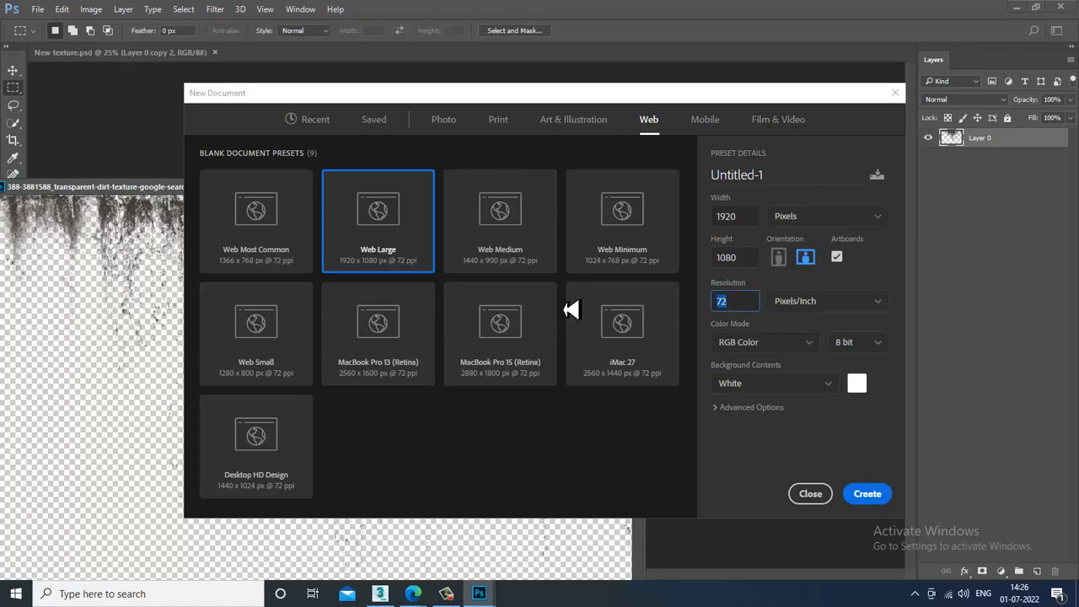
key("Return")
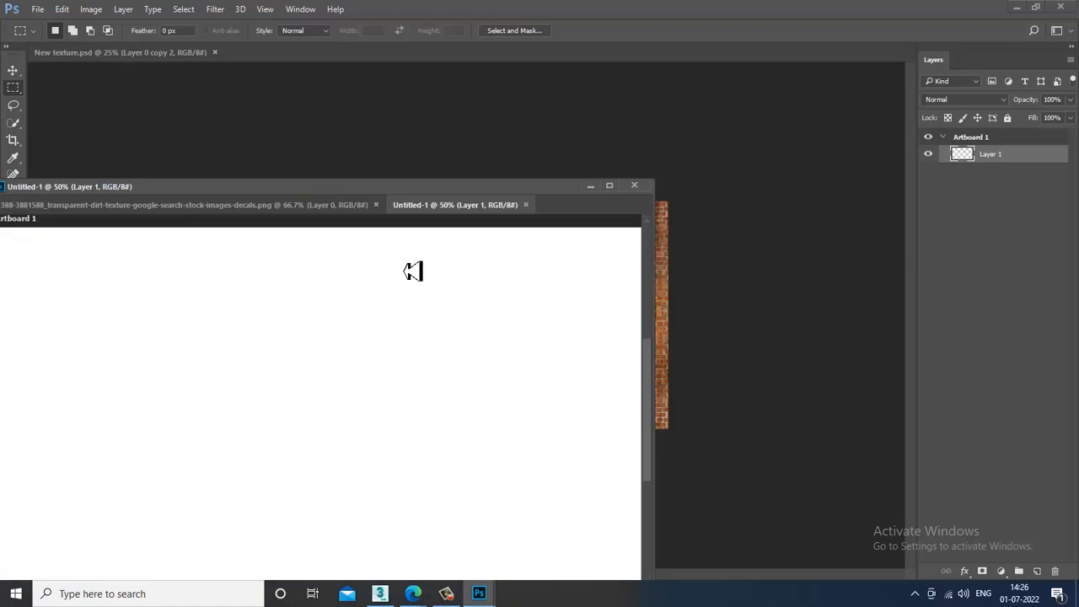
- Dock the floating document window with the other open documents and collapse the Device Preview
left_click_drag(555, 204, 711, 72)
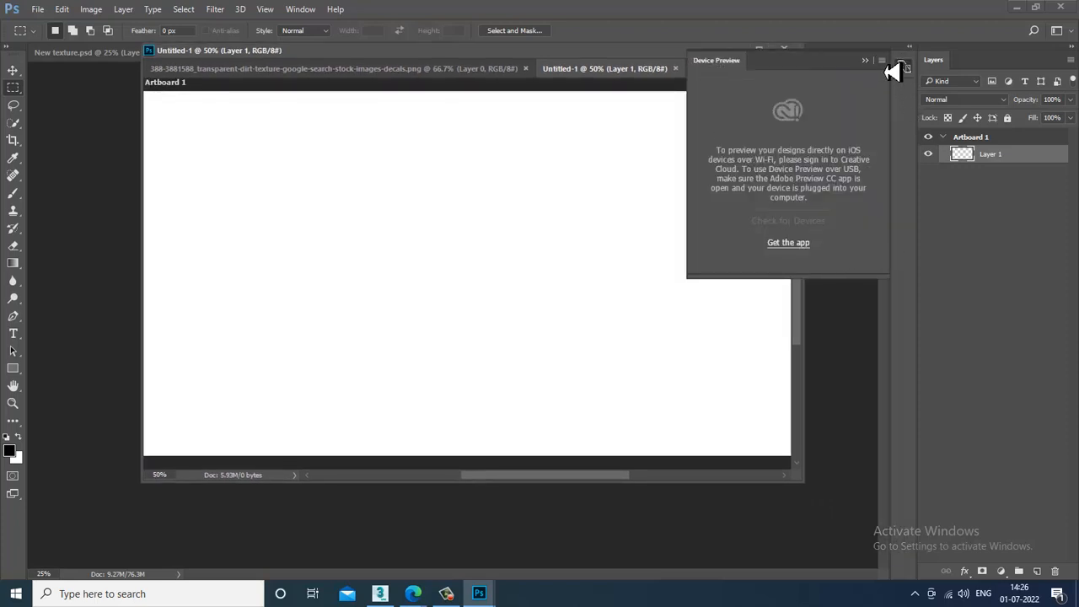
left_click(865, 62)
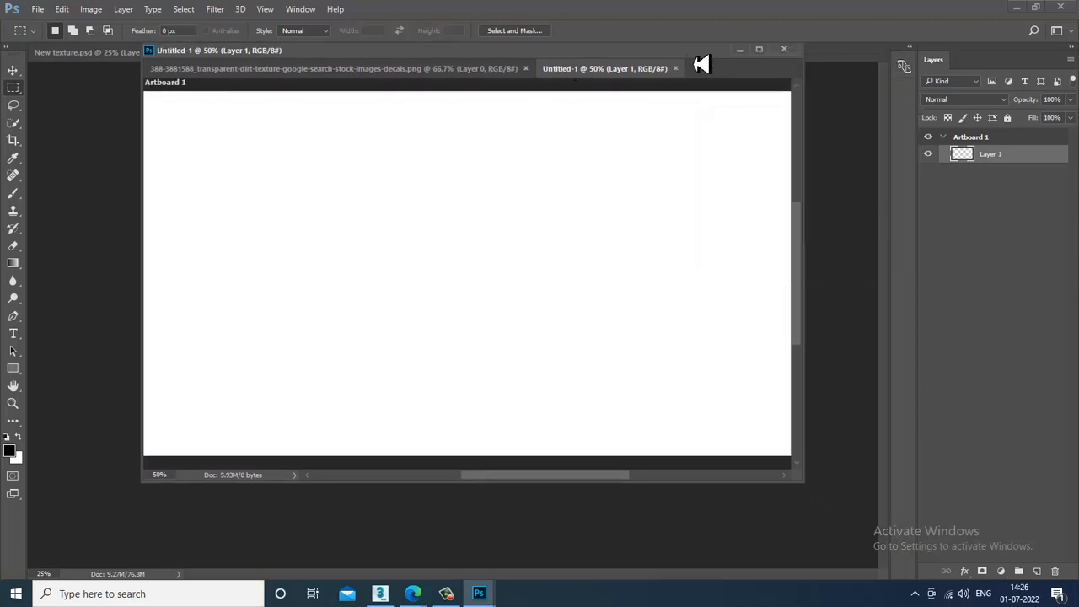
left_click_drag(700, 64, 632, 79)
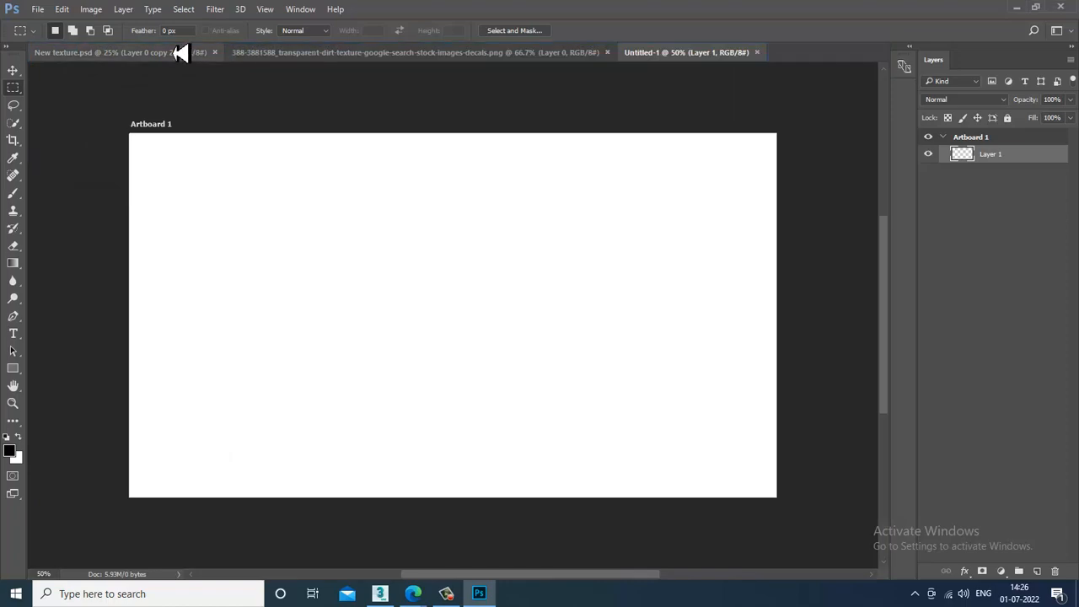
- Copy the dirt streak layer from the transparent dirt texture image into the new untitled document
left_click(179, 52)
left_click(360, 52)
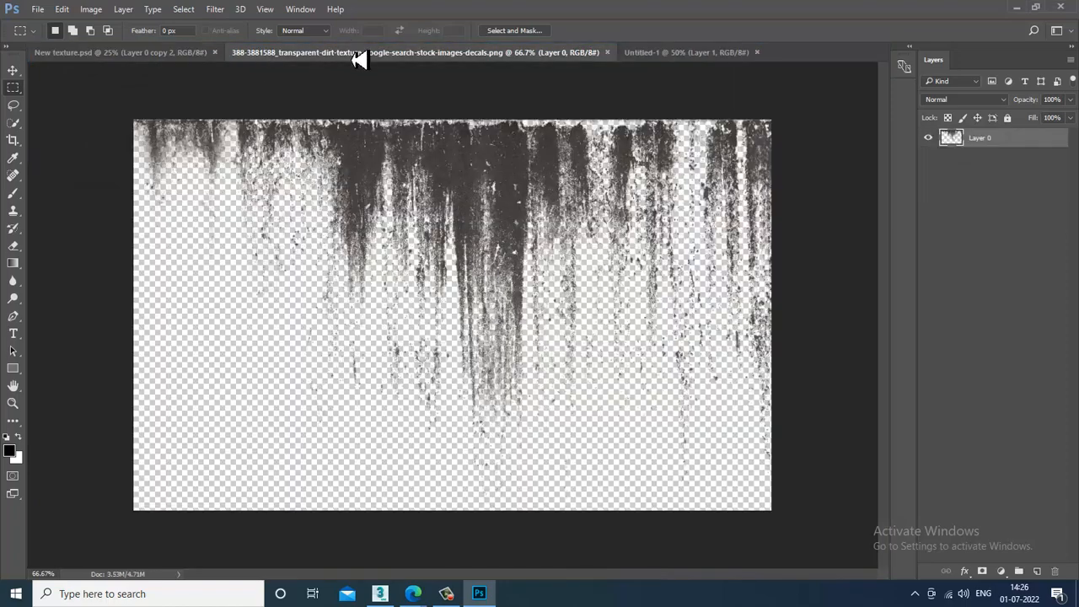
left_click(13, 70)
left_click_drag(516, 181, 545, 245)
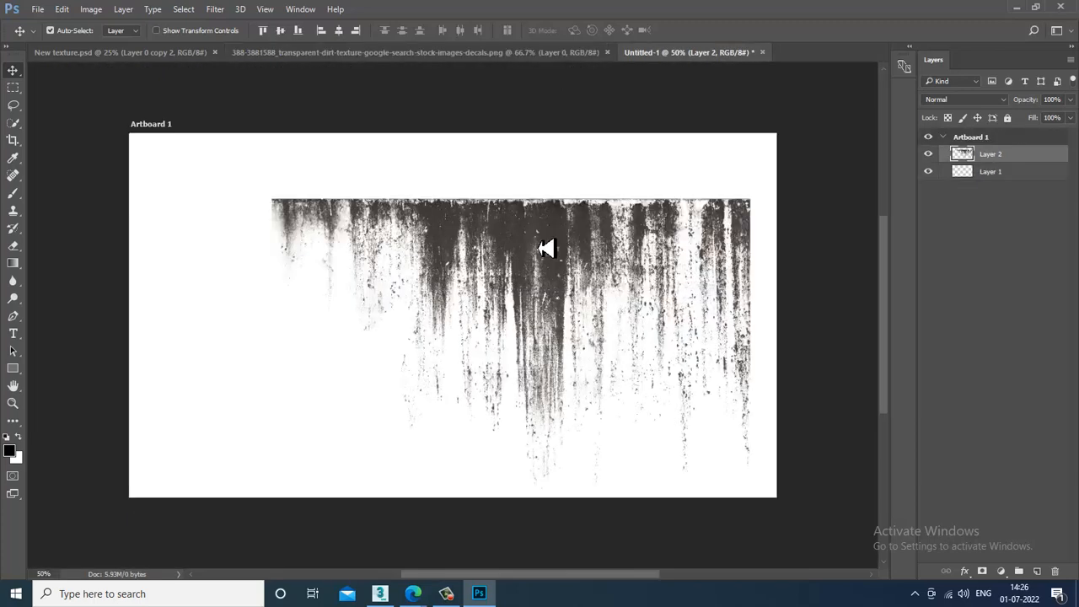
- Enlarge the dirt layer to about 329% and position it so the streaks cover the whole artboard
key("ctrl+t")
left_click_drag(777, 521, 741, 427)
left_click_drag(170, 199, 429, 266)
left_click_drag(554, 240, 511, 210)
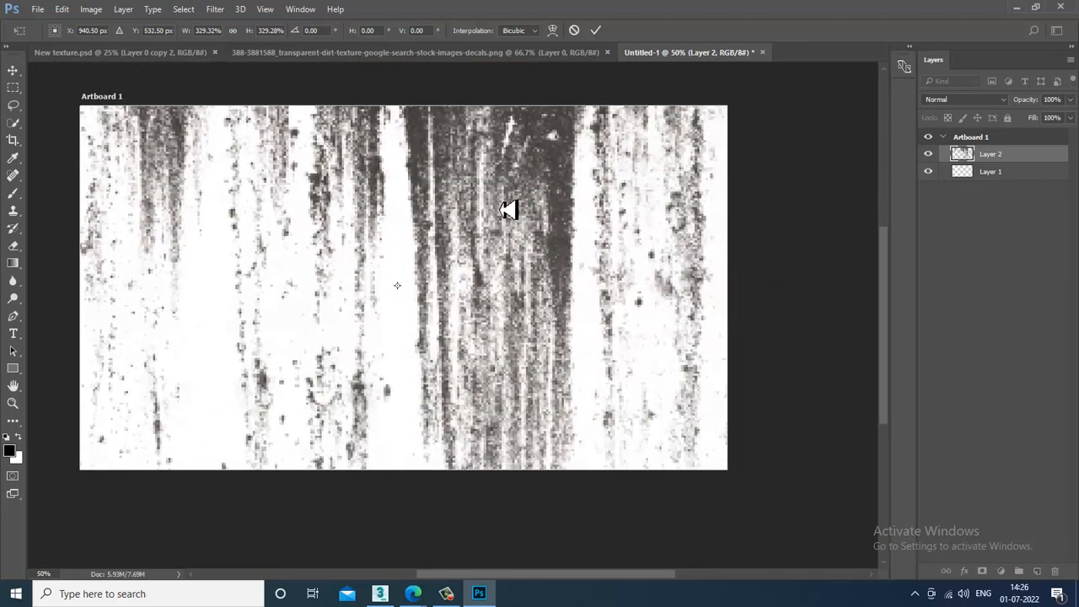
key("Return")
left_click_drag(638, 213, 677, 193)
- Try successive blend modes on the dirt layer, settle on Pin Light, and lower its opacity to 33%
left_click(978, 99)
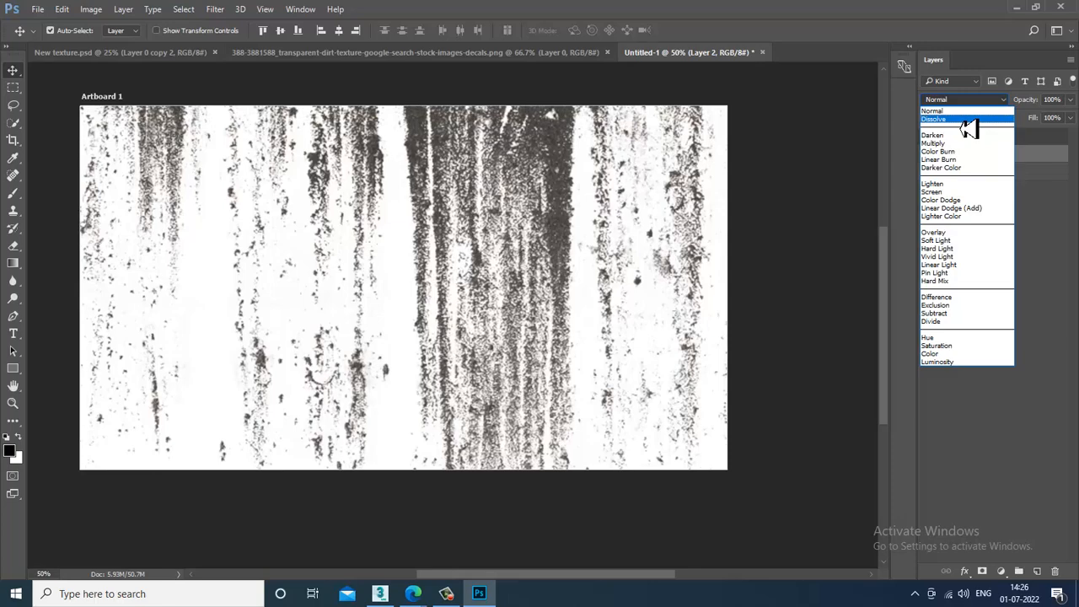
left_click(960, 121)
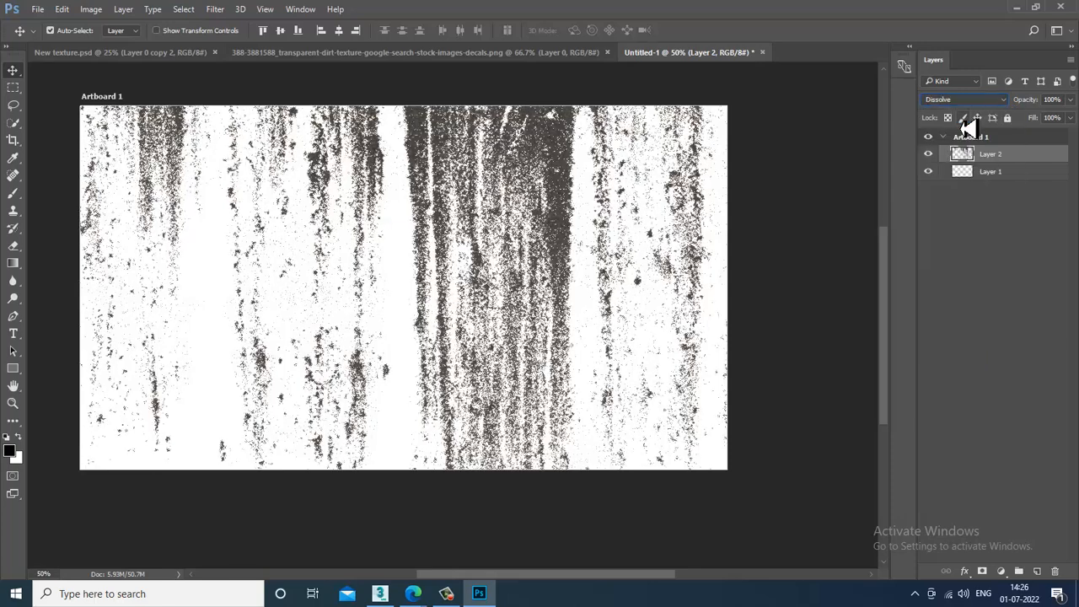
key("Down")
key("Down")
key("Down")
key("Down")
key("Down")
key("Down")
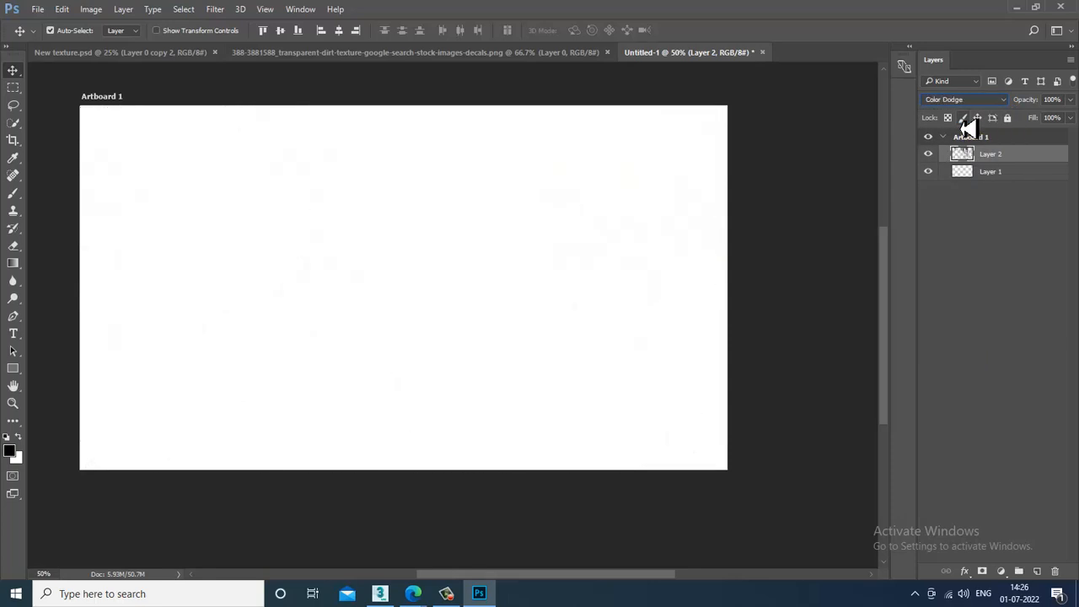
key("Down")
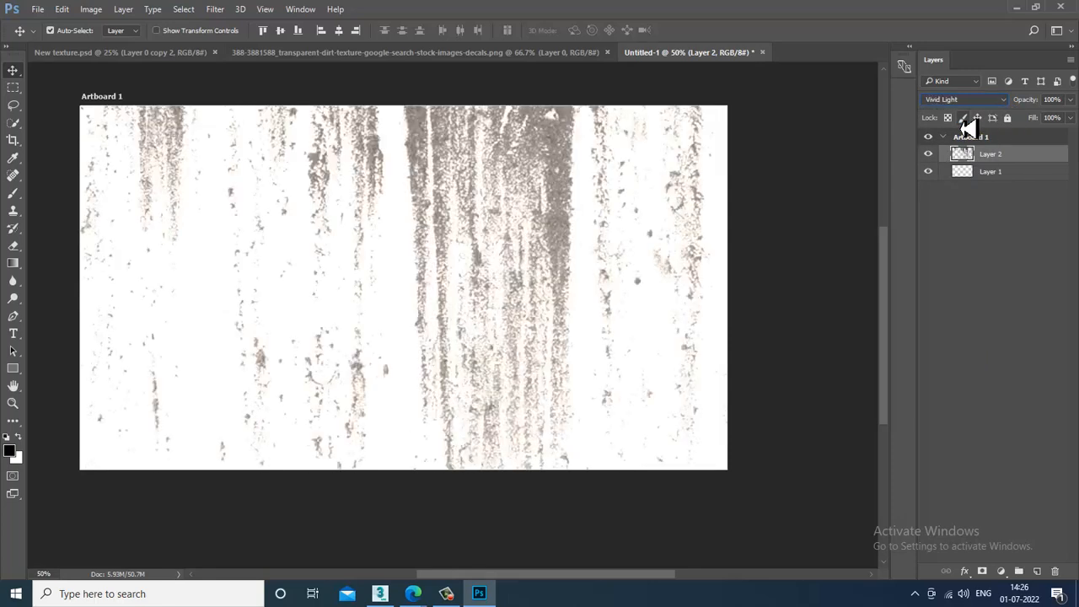
key("Down")
key("Down")
key("Down")
key("Down")
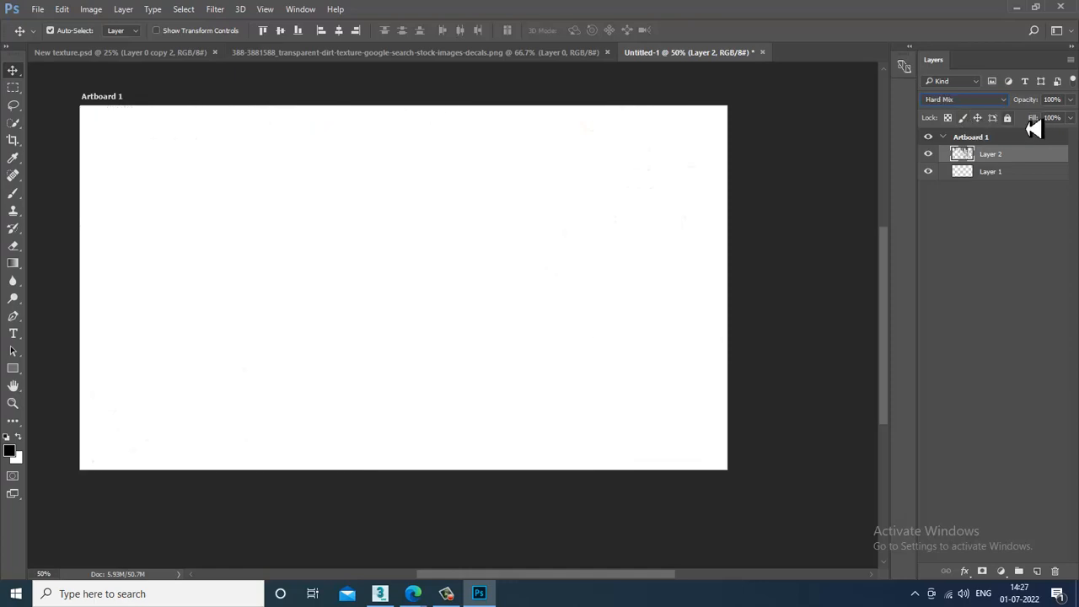
key("Up")
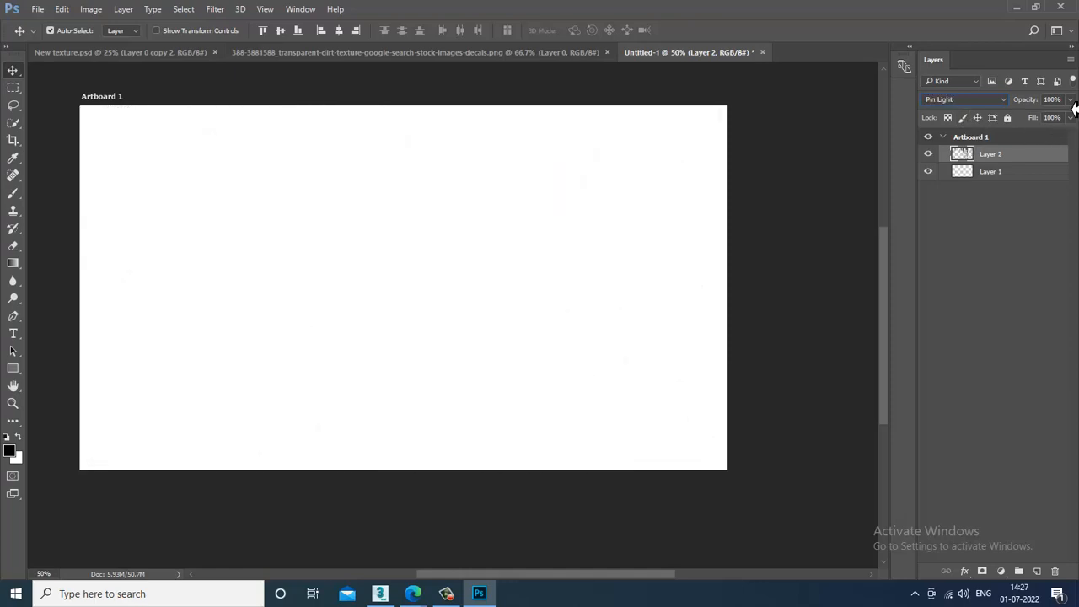
left_click(1070, 100)
left_click_drag(1066, 122, 1036, 124)
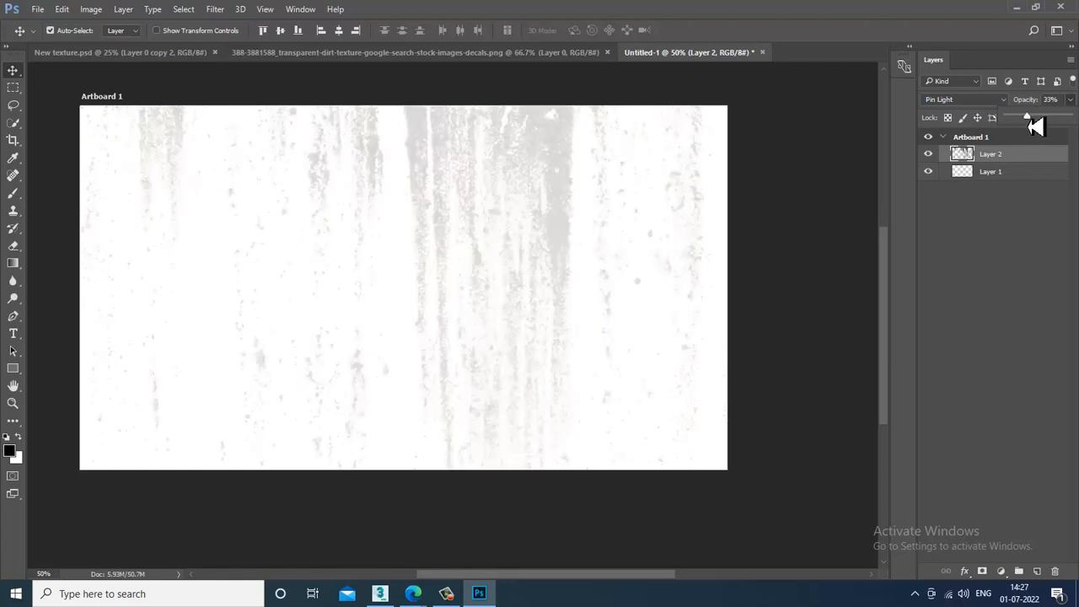
- Save the document as the Photoshop file "wehiote" in the London street textures folder with maximized compatibility
left_click(38, 9)
left_click(98, 159)
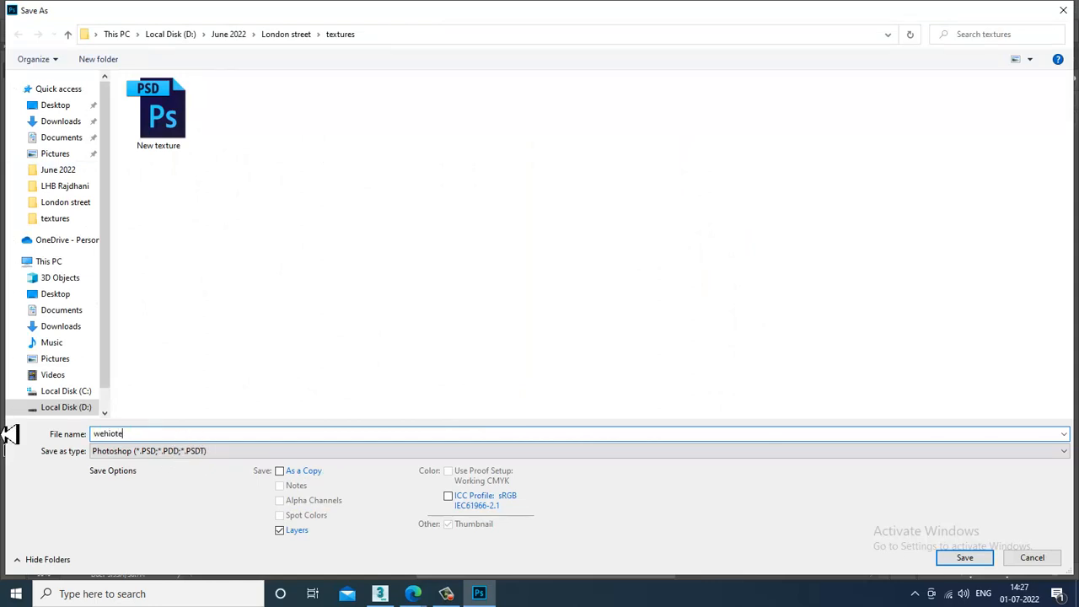
type("wehiote")
key("Return")
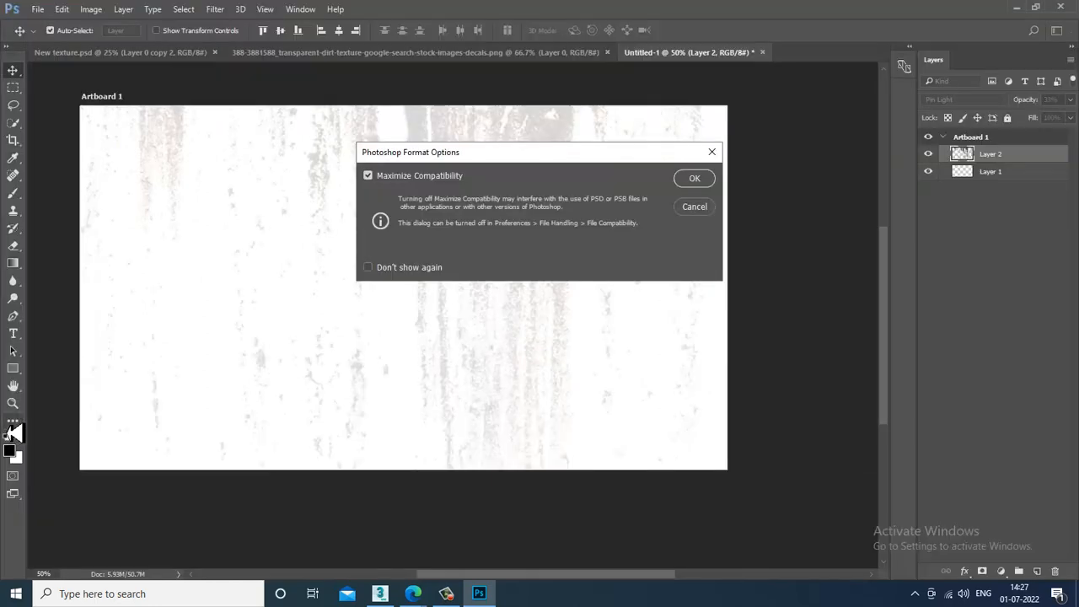
left_click(693, 179)
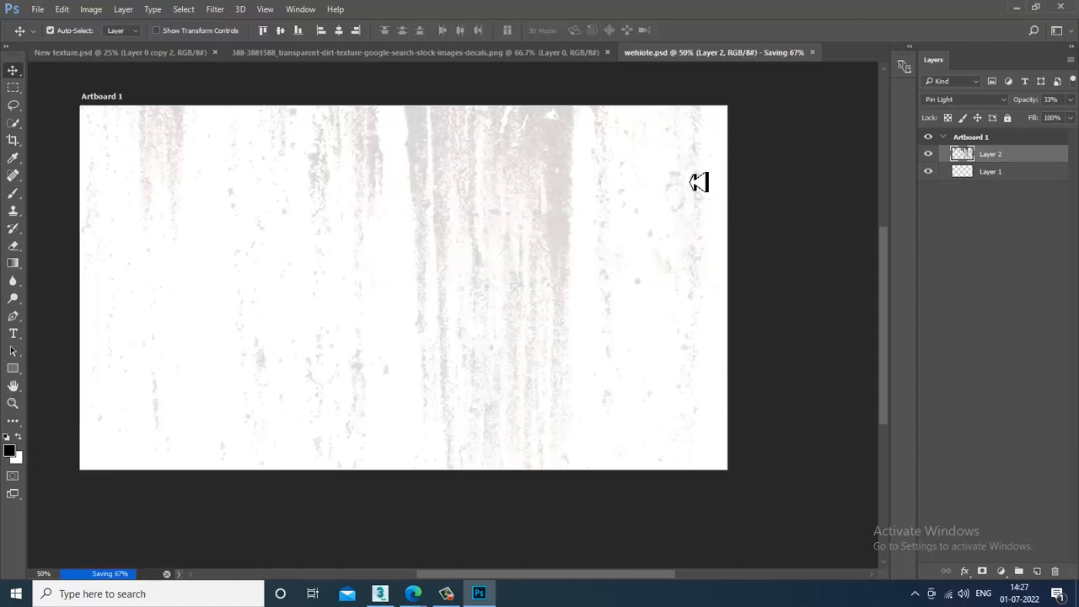
- Switch back to 3ds Max, check the selected window frame polygons, and bring the material editor back up
left_click(492, 592)
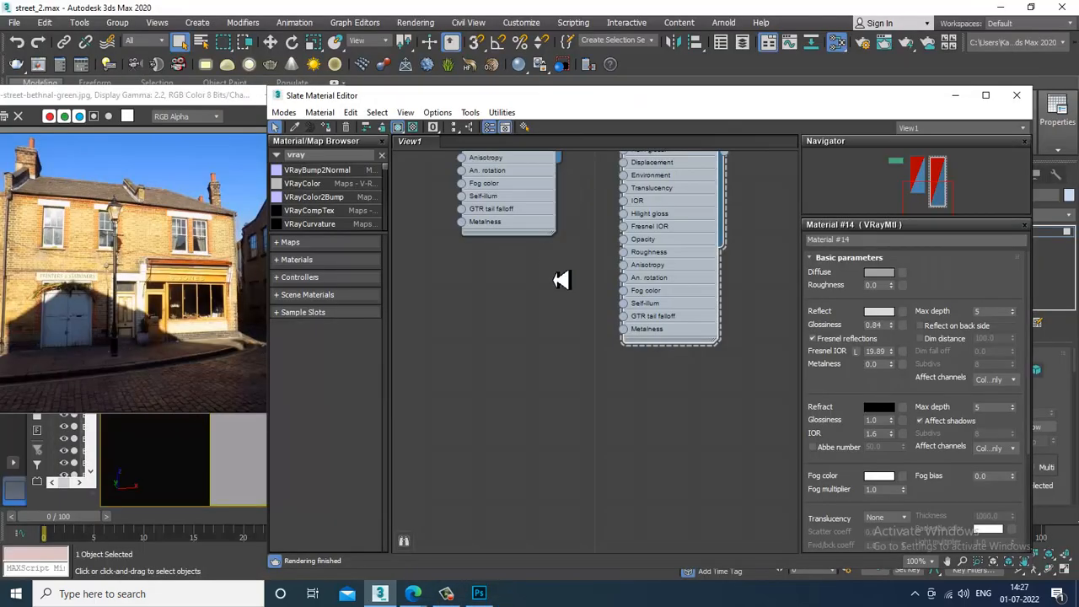
left_click(955, 95)
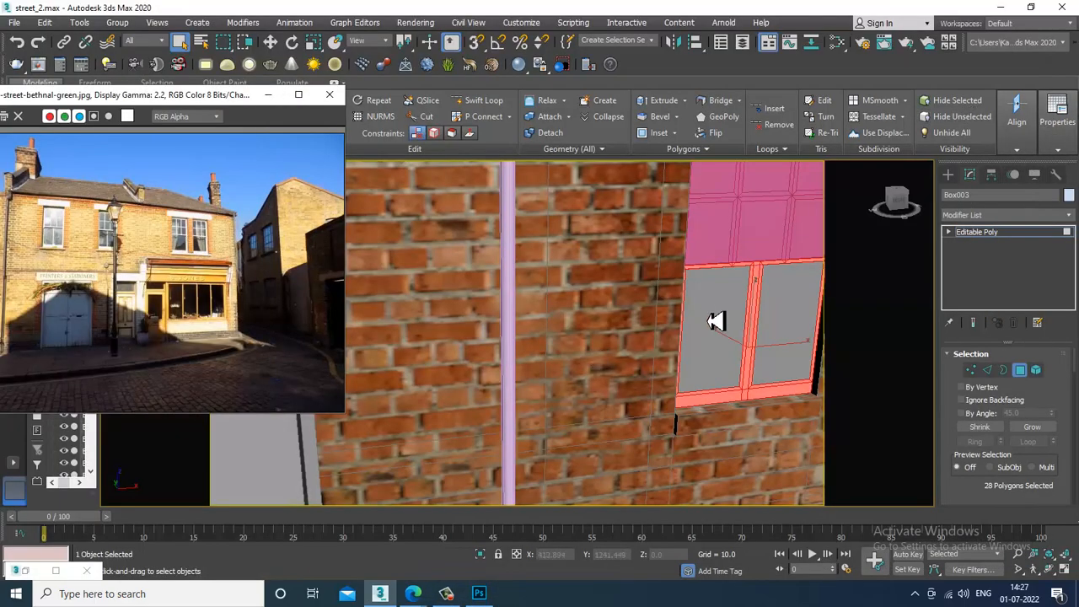
key("m")
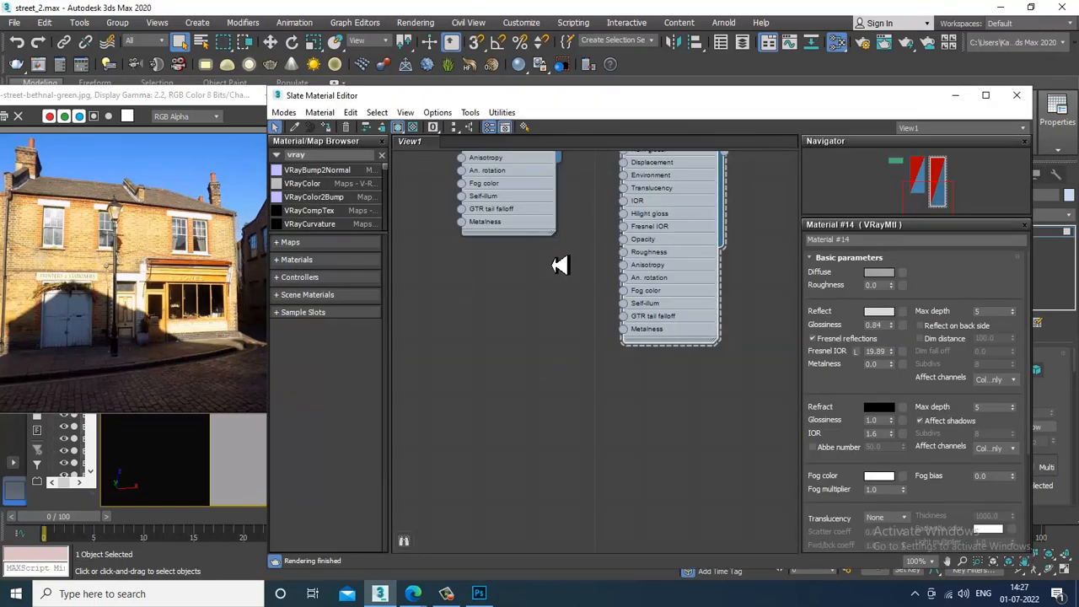
- Add a new VRayMtl material node in the empty area below the existing materials
key("z")
left_click_drag(504, 320, 589, 207)
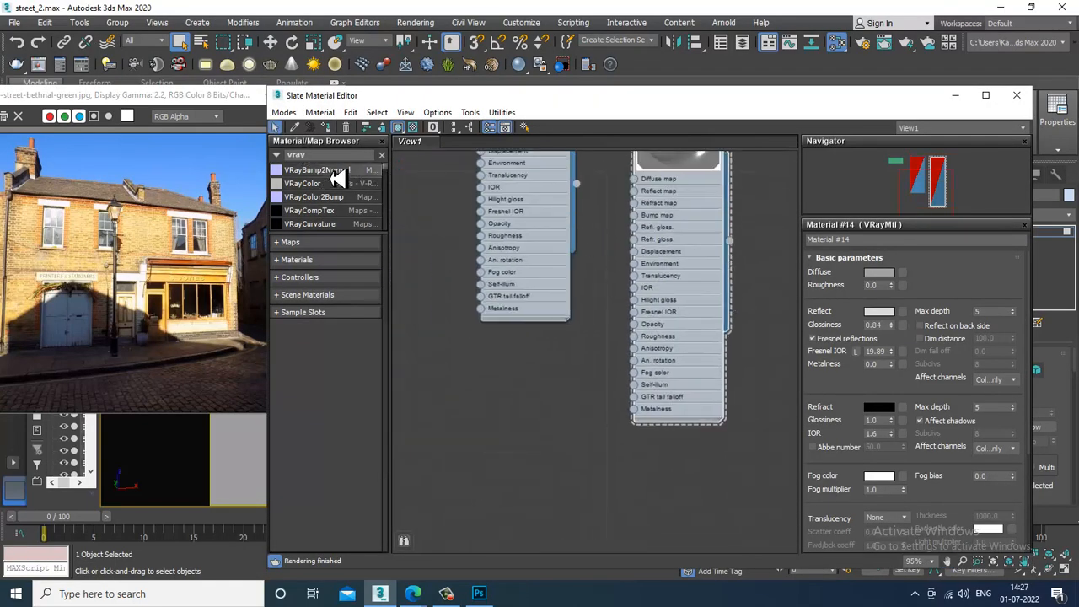
type("vraymtl")
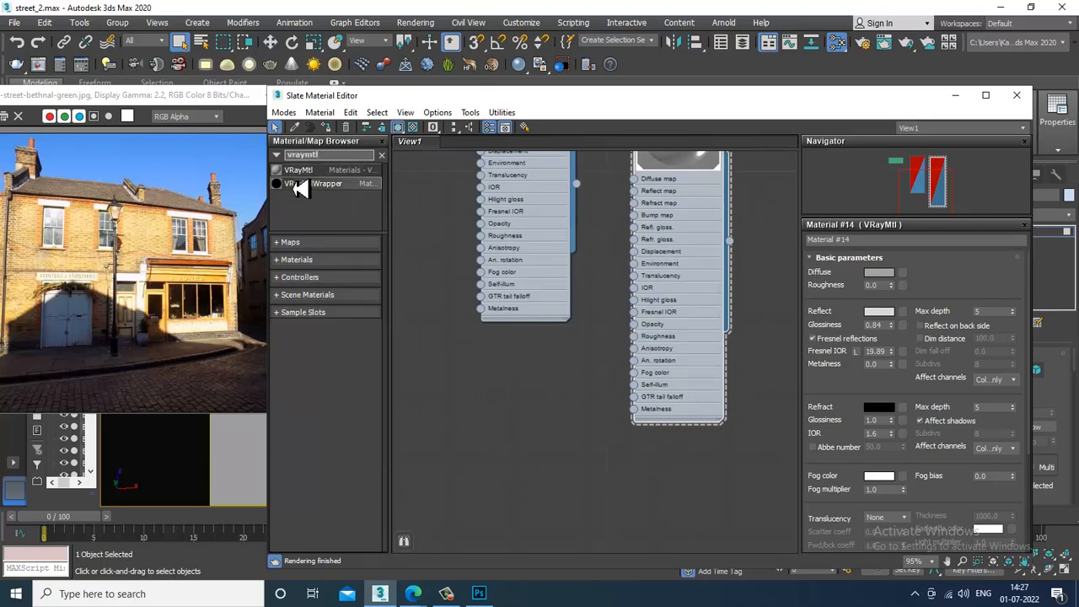
left_click_drag(544, 373, 545, 374)
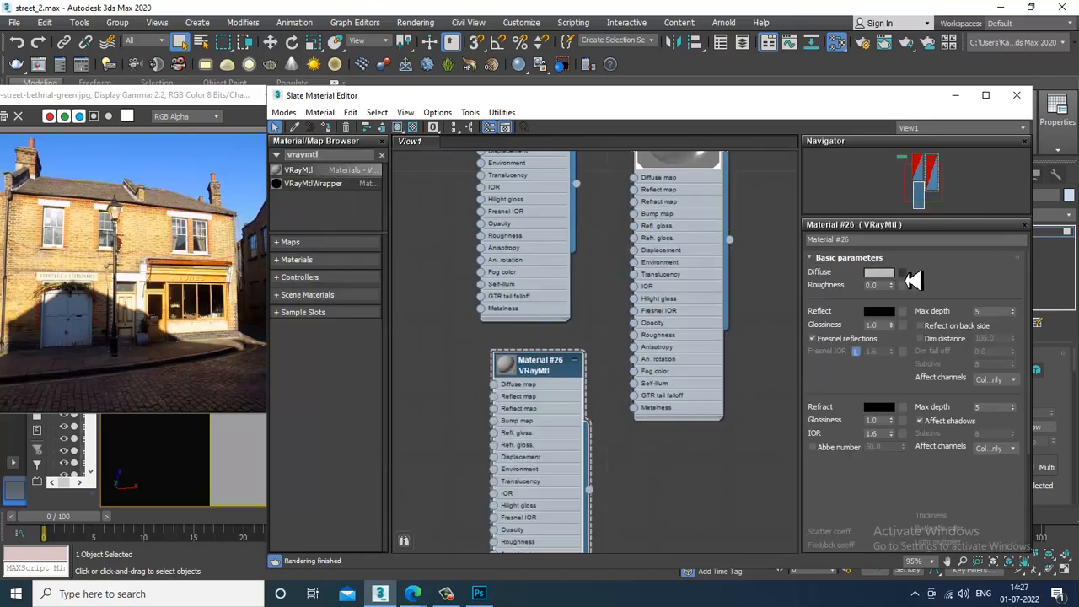
- Load "wehiote" as the new material's diffuse bitmap with collapsed layers, and assign the material to the selected window frame polygons
left_click(903, 272)
double_click(468, 172)
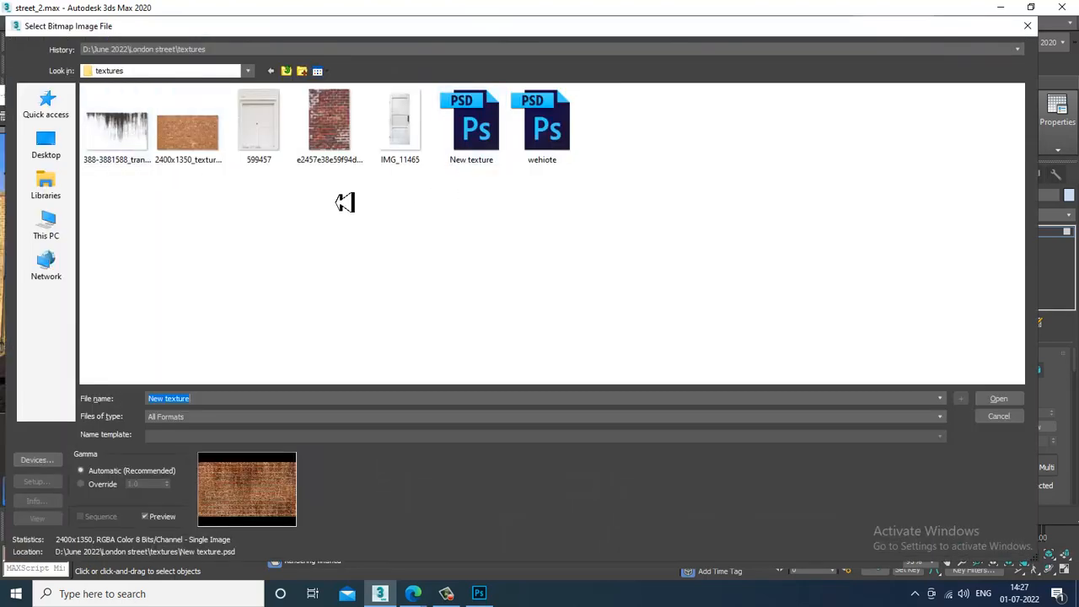
double_click(548, 134)
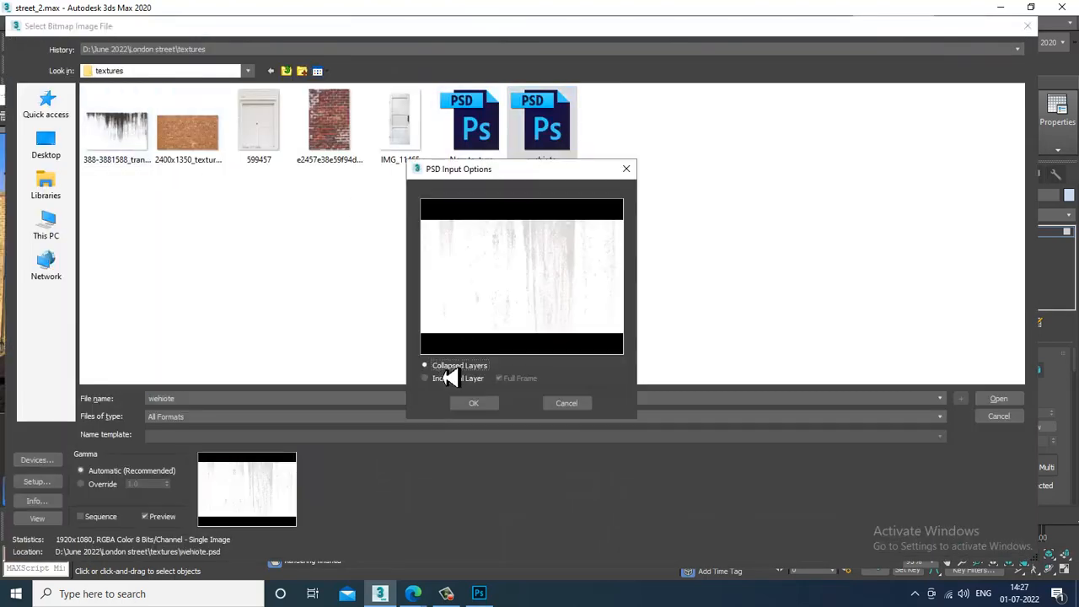
left_click(489, 408)
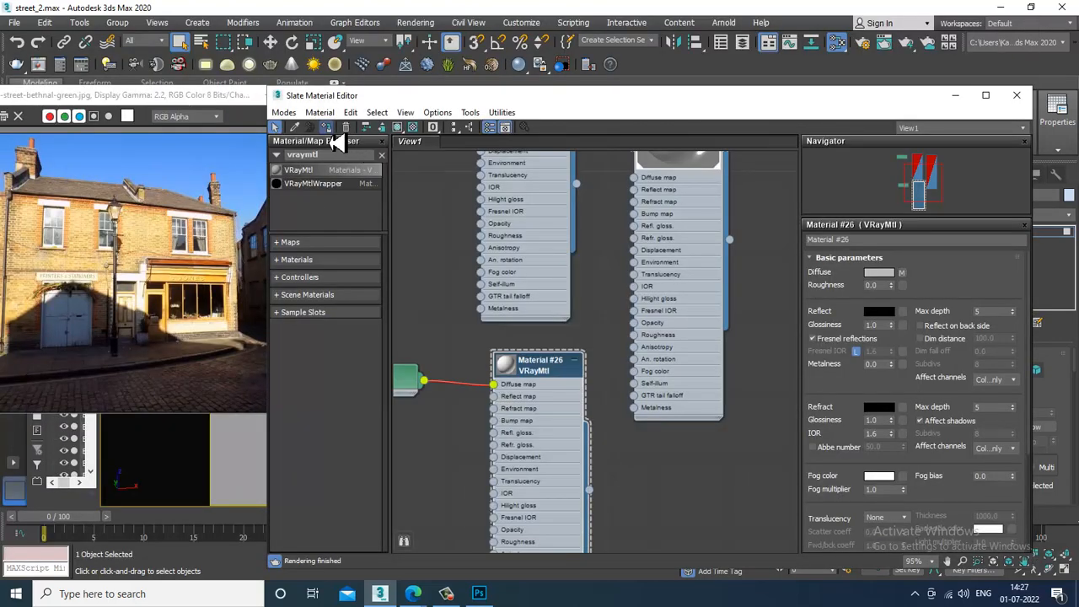
left_click(956, 95)
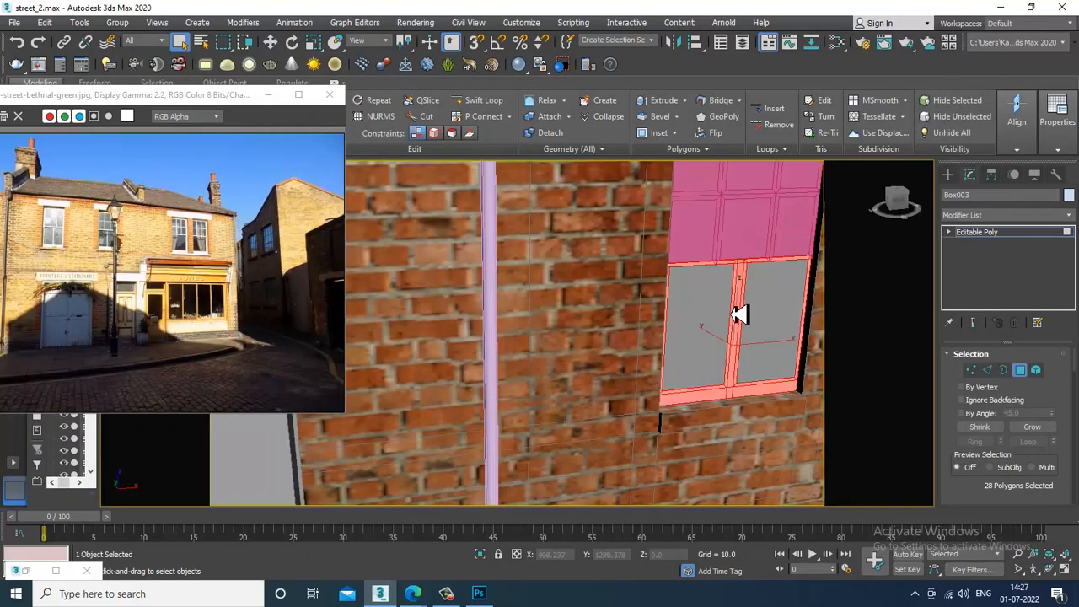
- Add a UVW Map modifier with Box mapping to the lower sash's frame polygons and deselect the sash
left_click_drag(732, 354, 602, 360)
scroll(602, 360, "up", 3)
left_click(1002, 217)
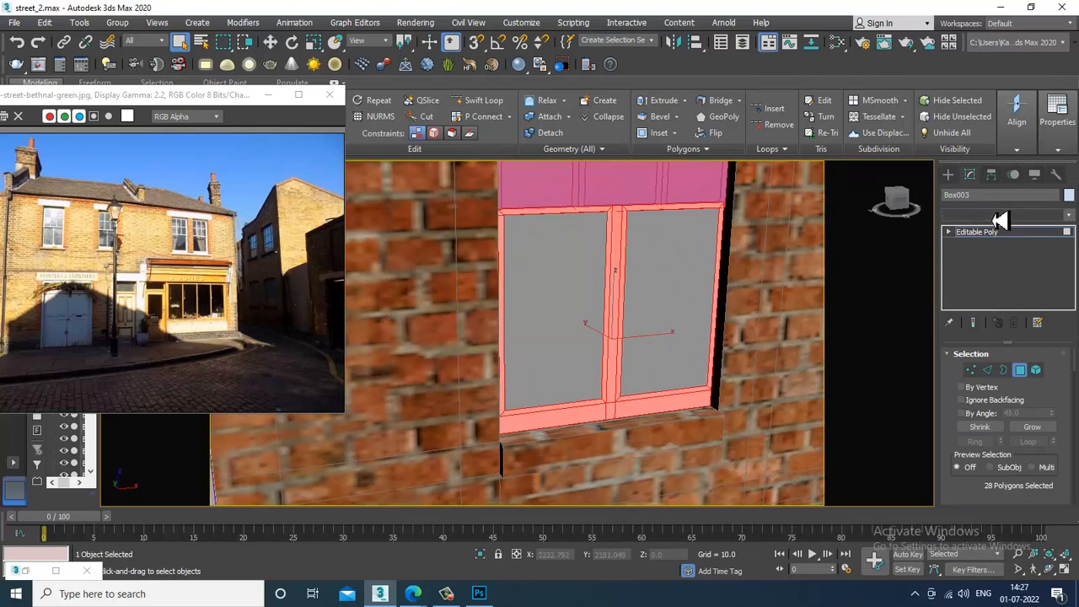
key("u")
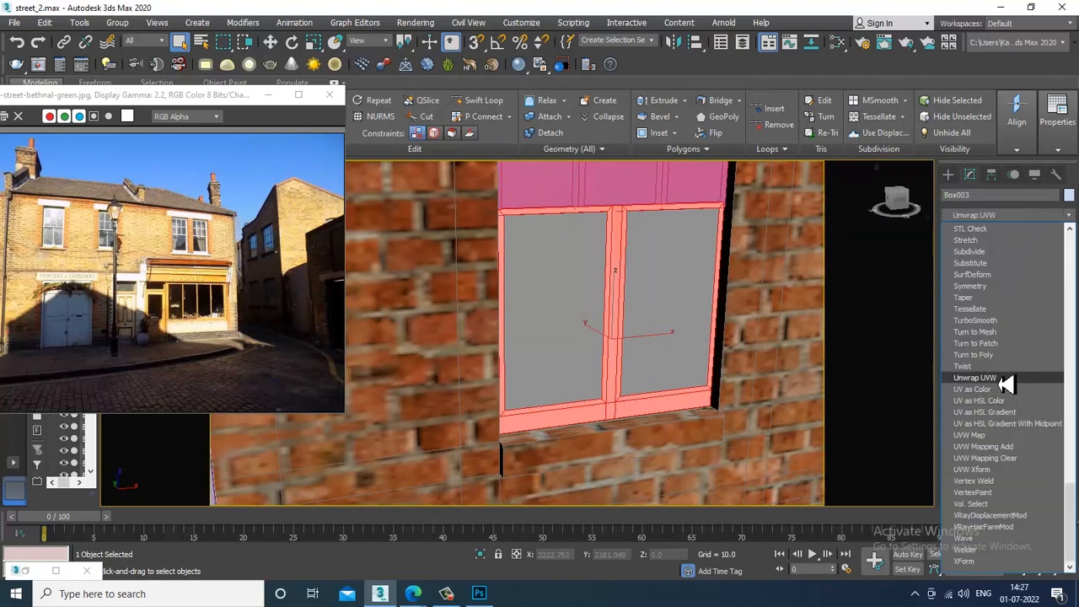
left_click(1004, 436)
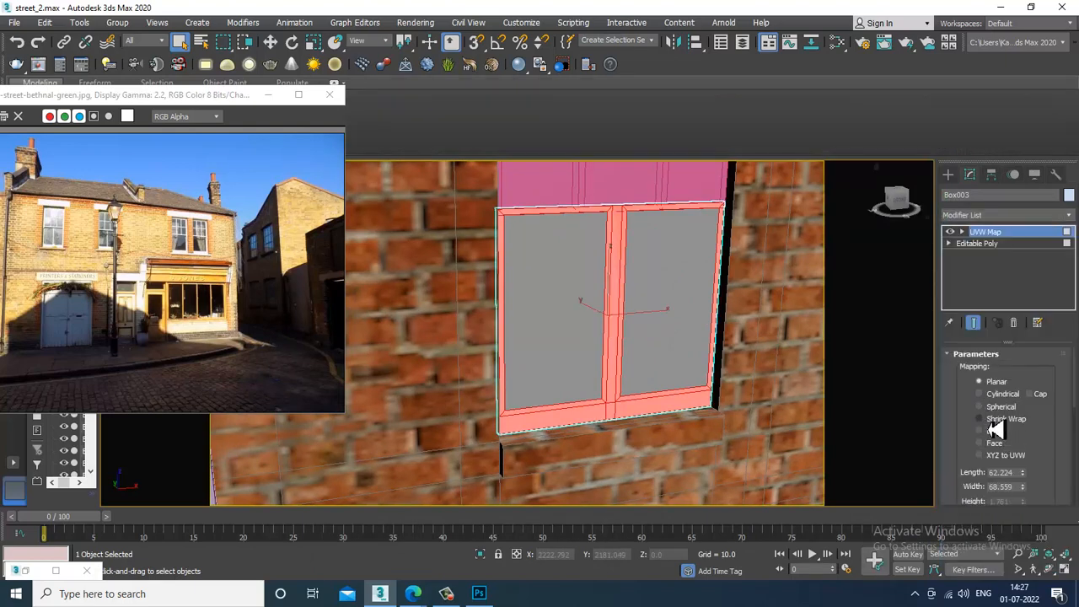
left_click(992, 432)
scroll(782, 413, "down", 4)
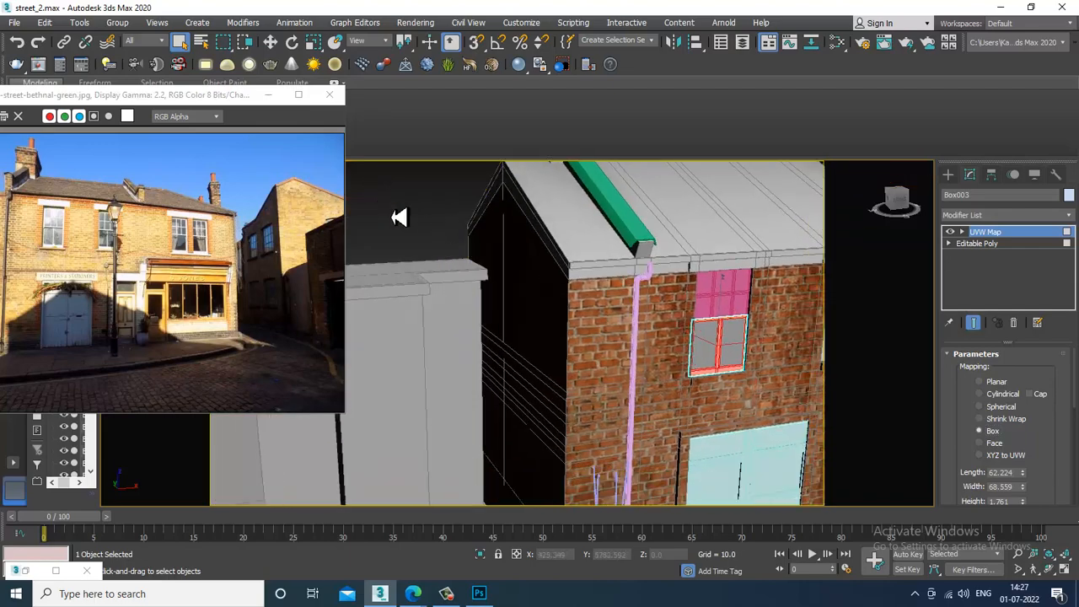
left_click(400, 217)
scroll(700, 346, "up", 2)
scroll(753, 369, "up", 6)
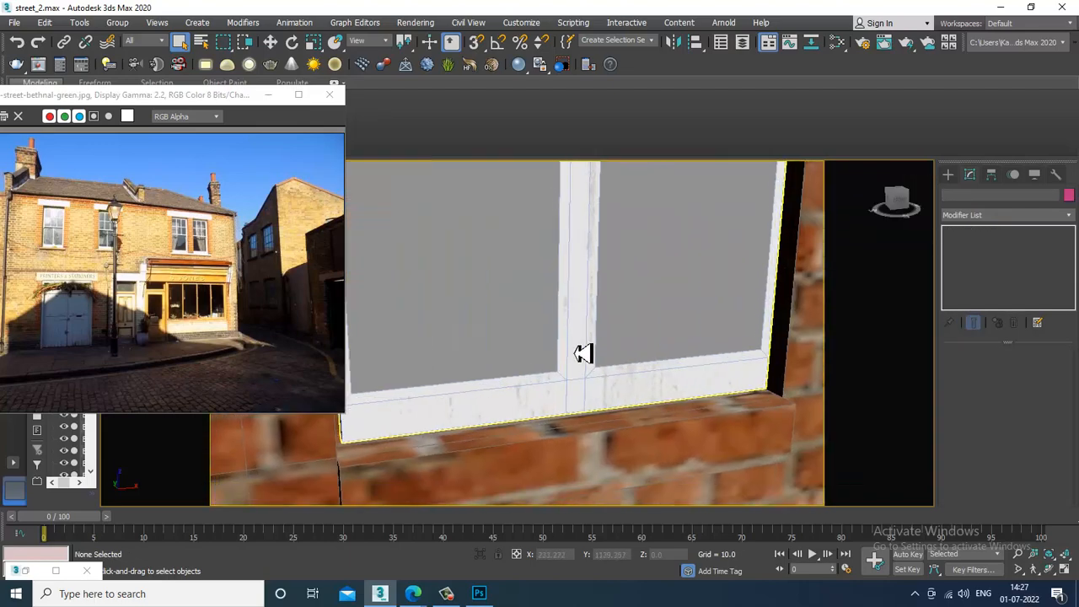
- Select the six pane polygons of the upper sash and assign them the reflective glass material, Material #14
left_click_drag(582, 353, 586, 453)
scroll(595, 368, "down", 4)
left_click_drag(595, 366, 631, 369)
left_click(605, 315)
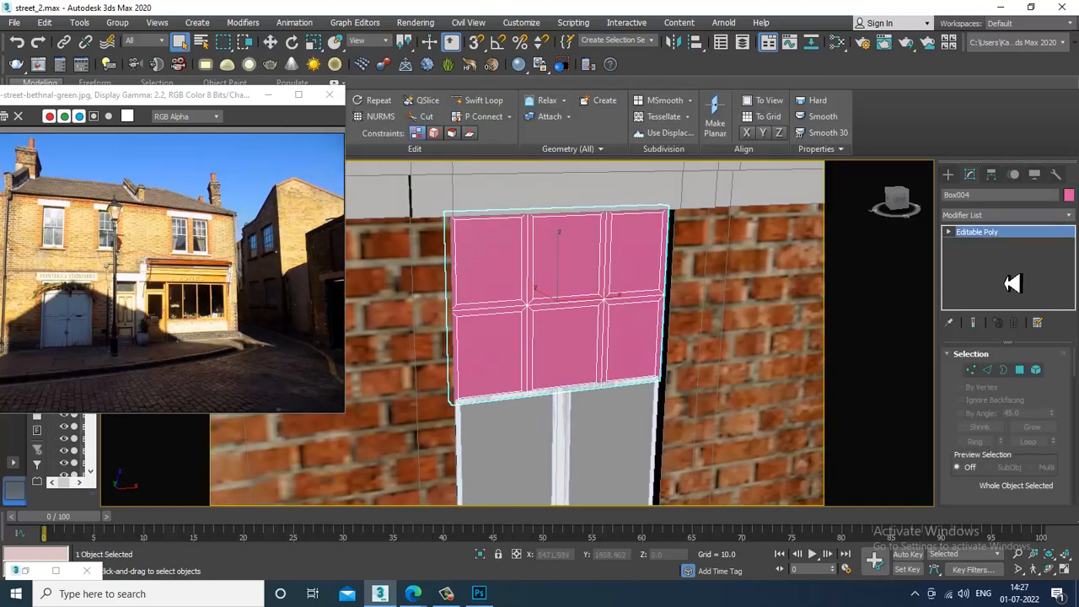
left_click(1021, 371)
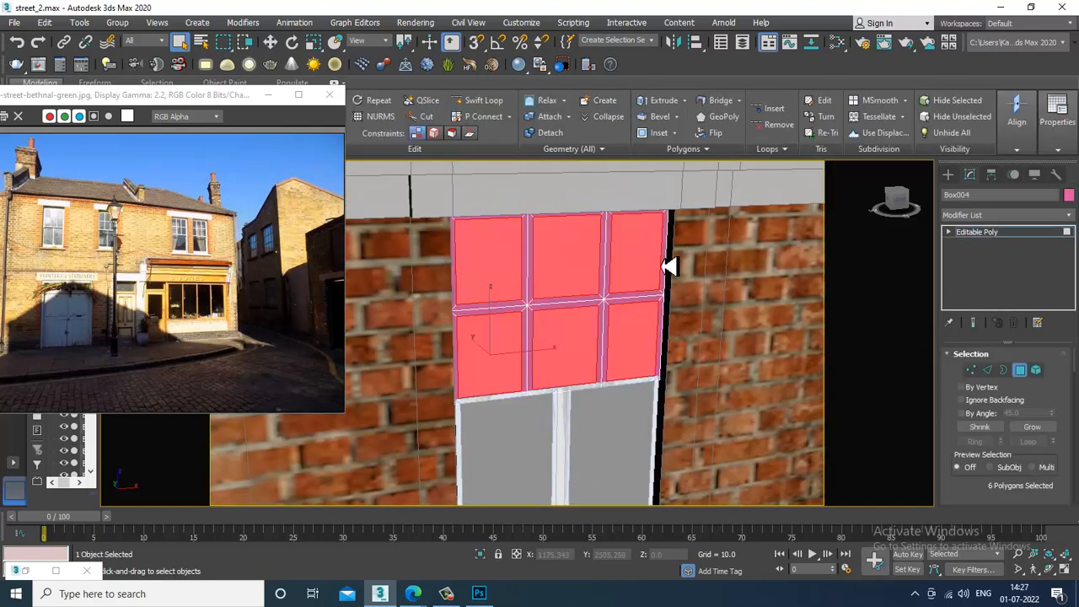
key("m")
left_click_drag(636, 411, 646, 389)
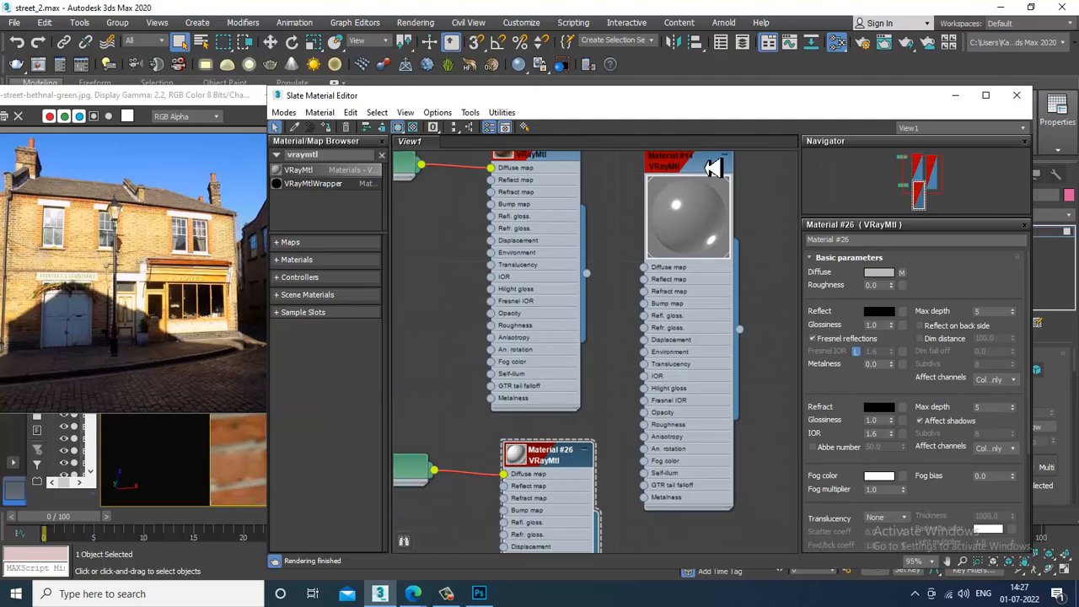
double_click(705, 168)
left_click(325, 127)
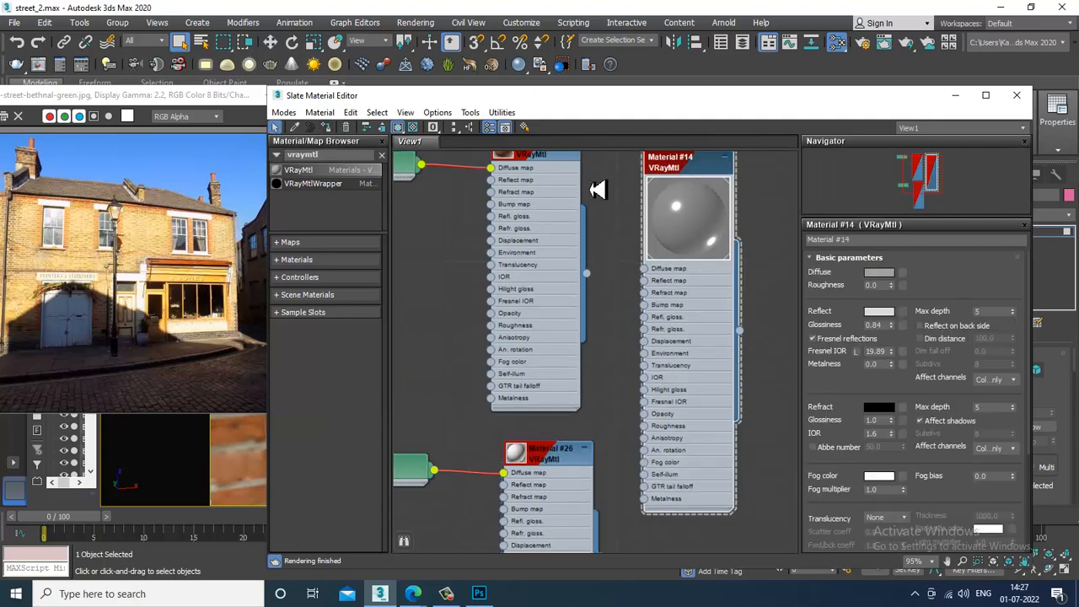
left_click(955, 96)
- Invert the polygon selection on the upper sash and assign the dirty white Material #26 to its frame and glazing bars
scroll(672, 374, "down", 3)
key("ctrl+i")
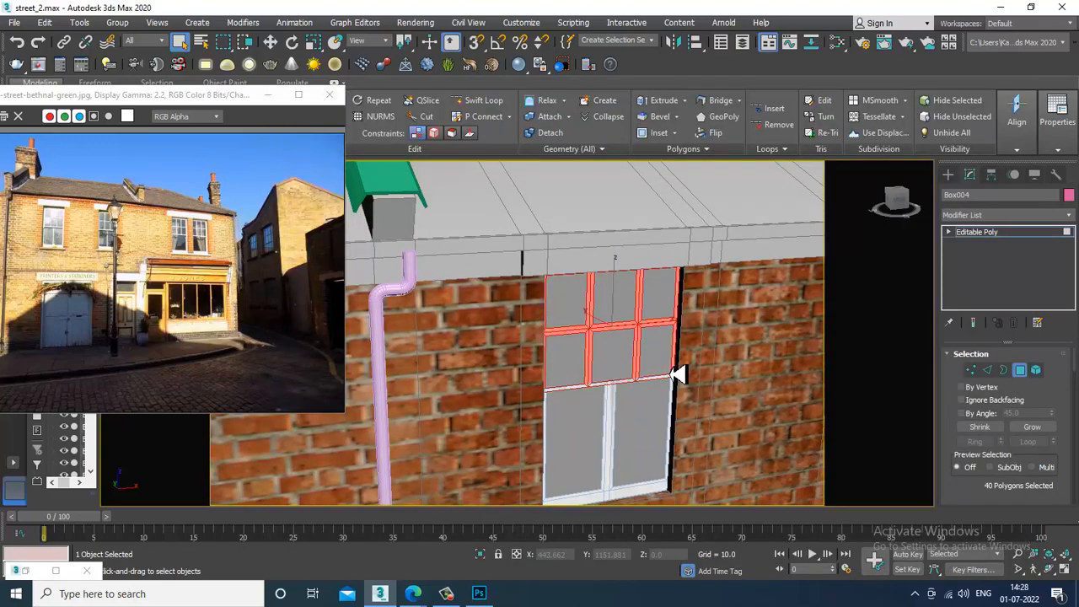
key("m")
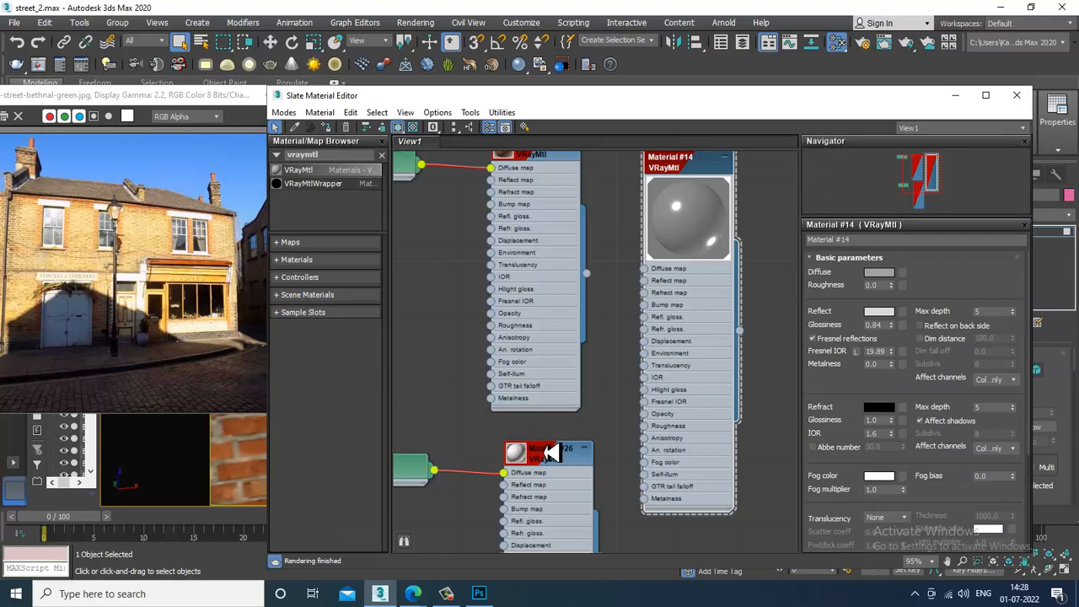
double_click(551, 453)
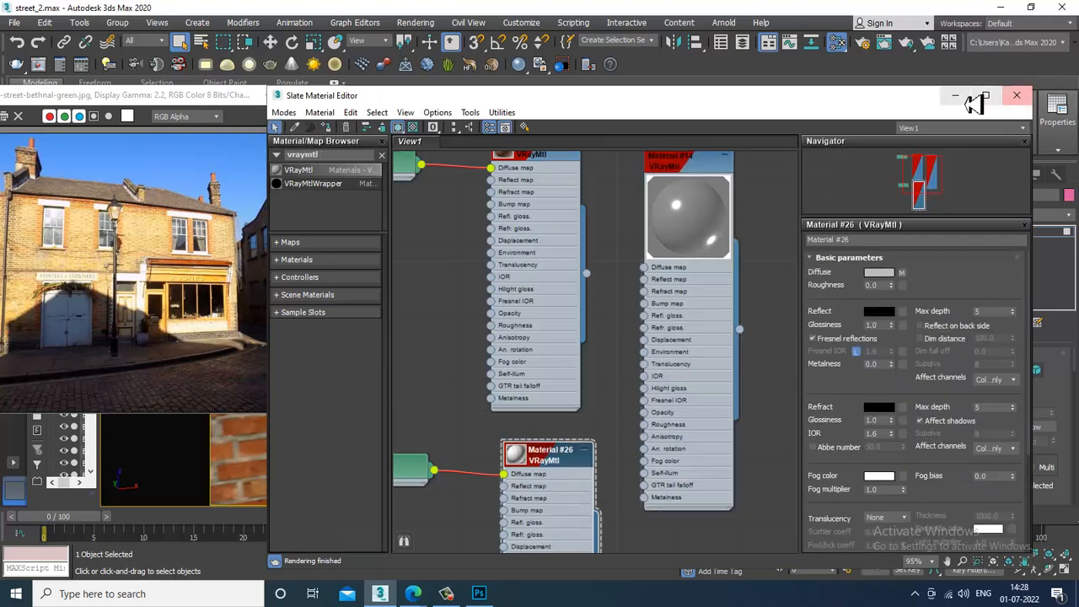
left_click(969, 96)
- Add a UVW Map modifier with Box mapping to the upper sash's frame polygons and deselect the sash
left_click(1000, 216)
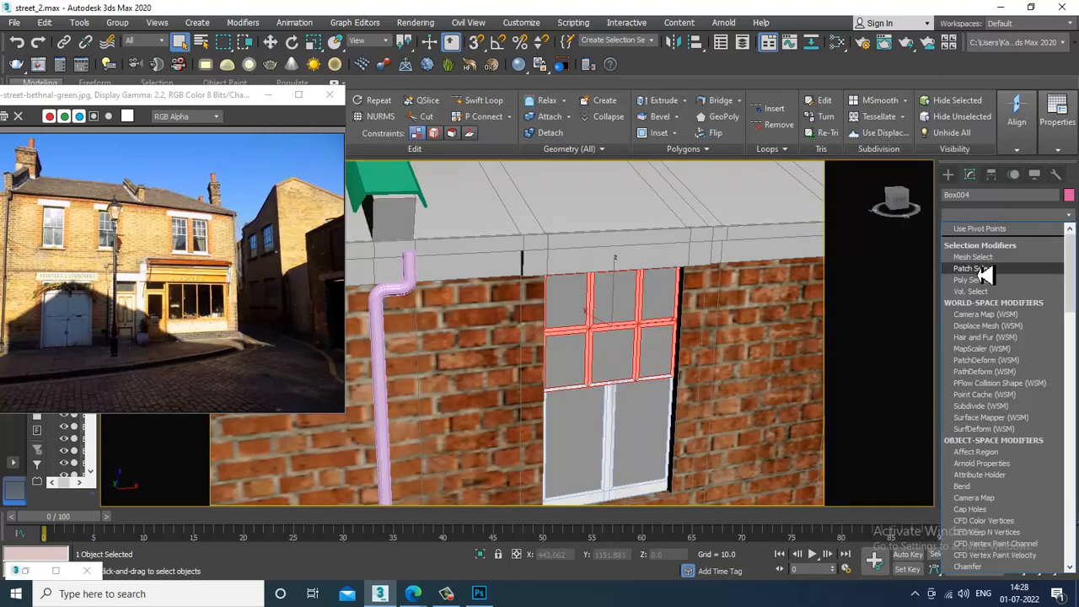
key("u")
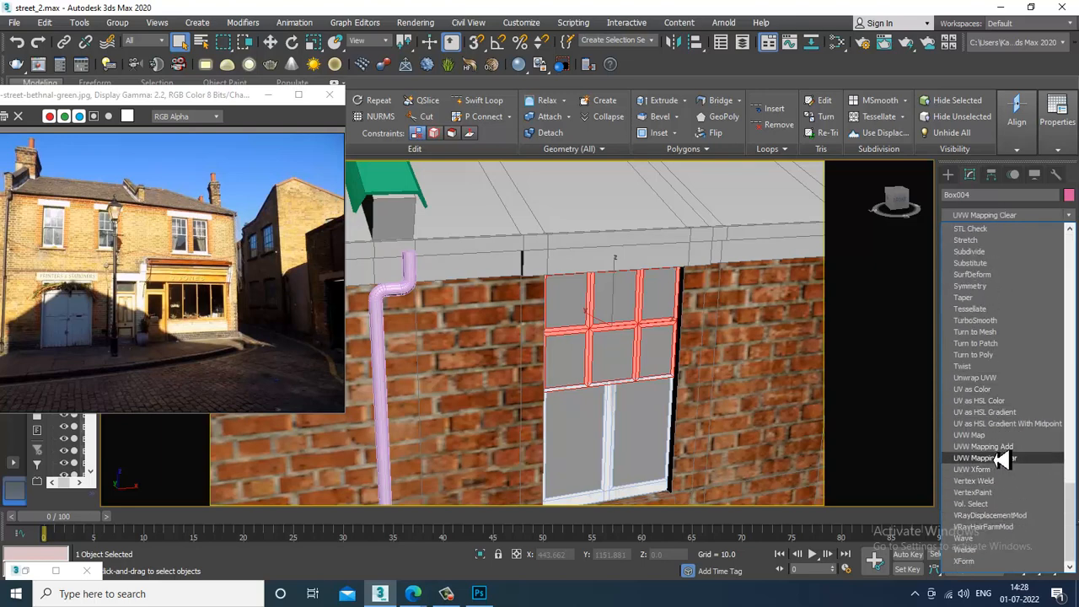
left_click(993, 436)
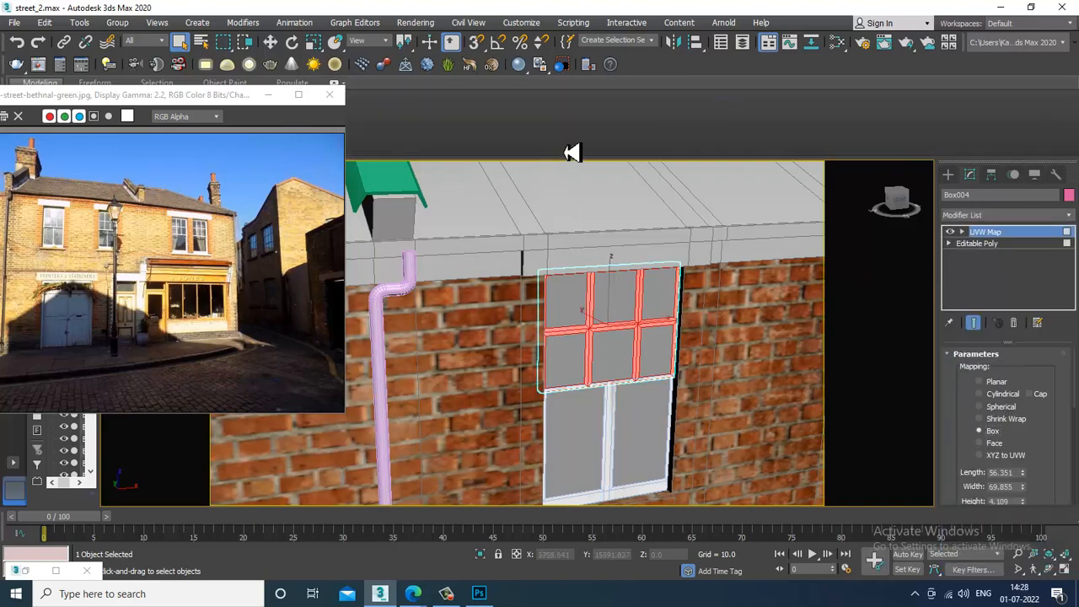
scroll(585, 259, "up", 4)
scroll(633, 291, "down", 10)
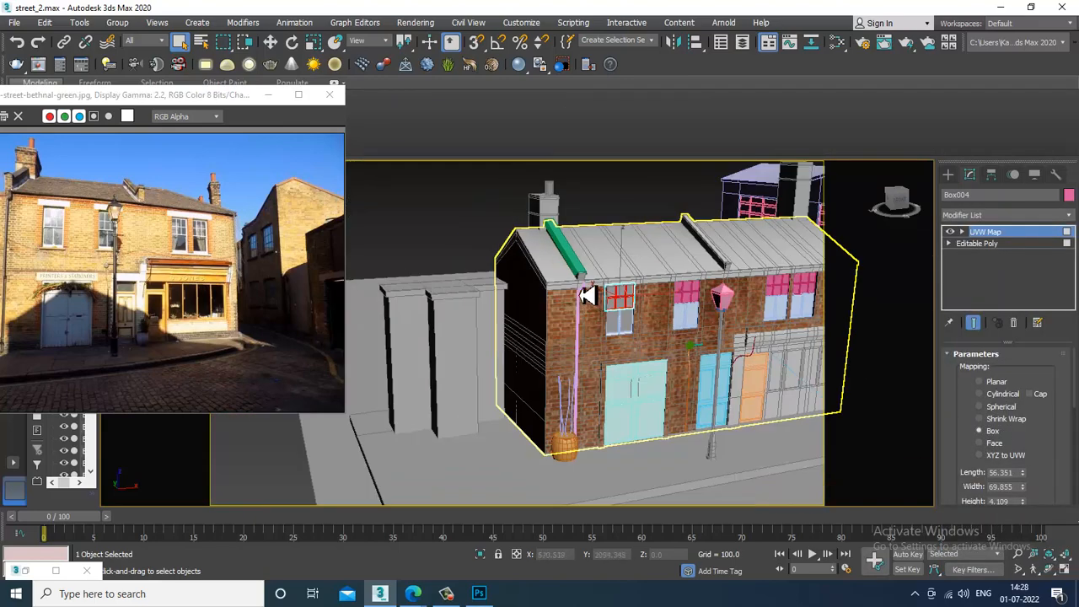
scroll(588, 296, "down", 1)
left_click(424, 217)
- Turn off the edged-faces display and inspect the textured window against the brick facade
scroll(581, 386, "up", 6)
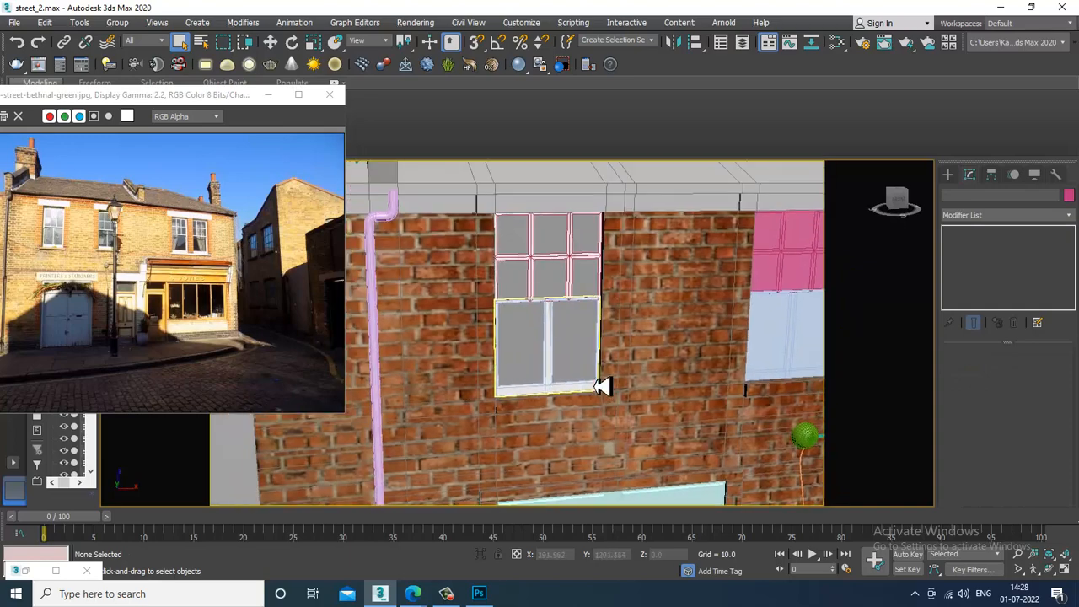
key("F4")
left_click_drag(598, 352, 605, 390)
scroll(583, 308, "up", 2)
scroll(570, 297, "down", 4)
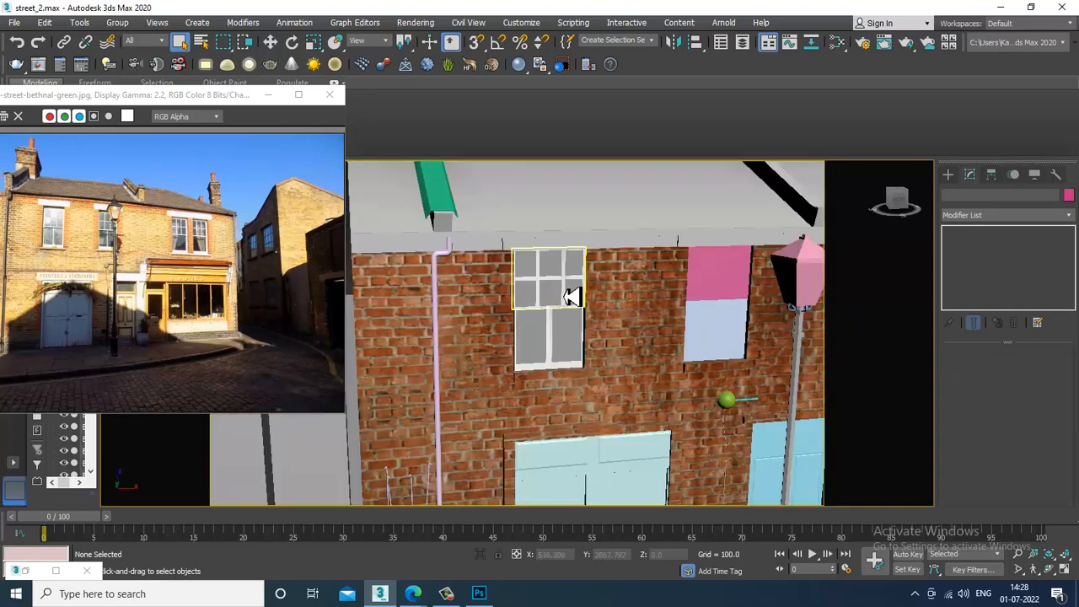
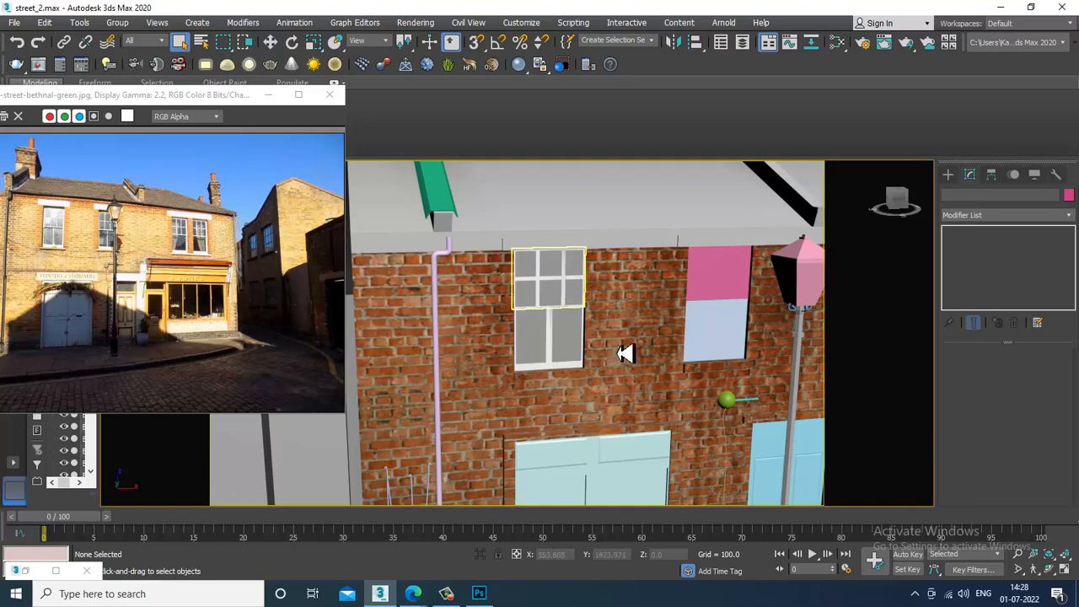
- Select the pane polygons of the second window's lower sash and assign them the glass material, Material #14
left_click(638, 328)
key("z")
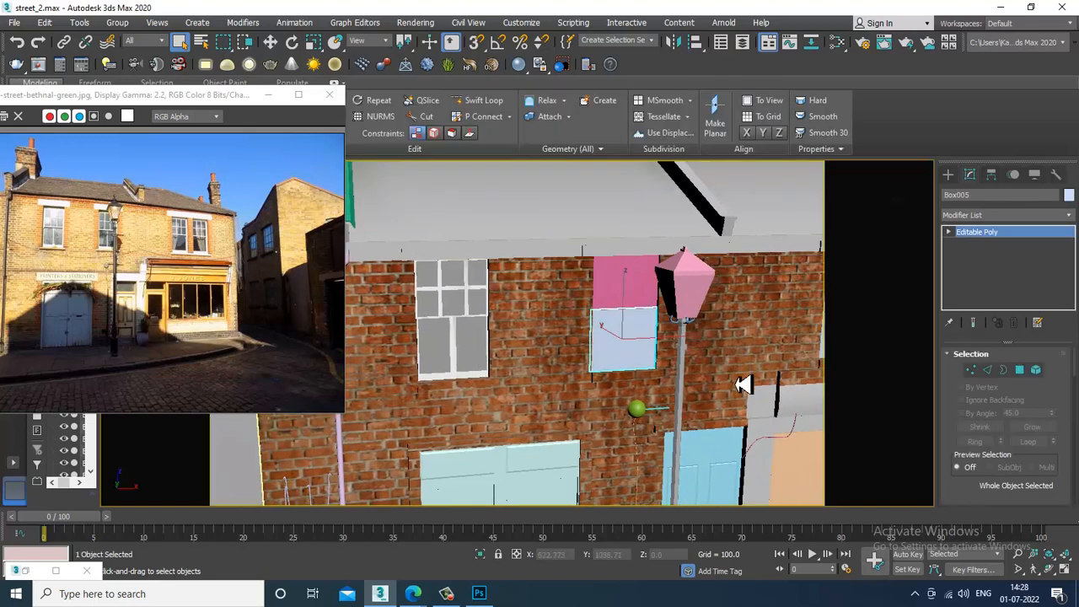
left_click(1035, 370)
key("m")
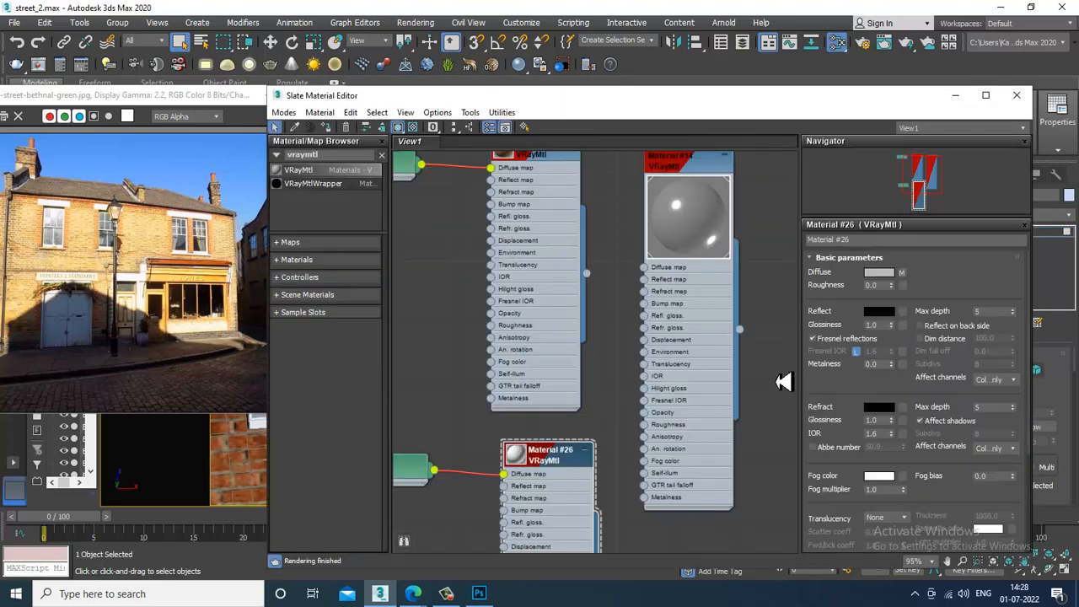
left_click(681, 165)
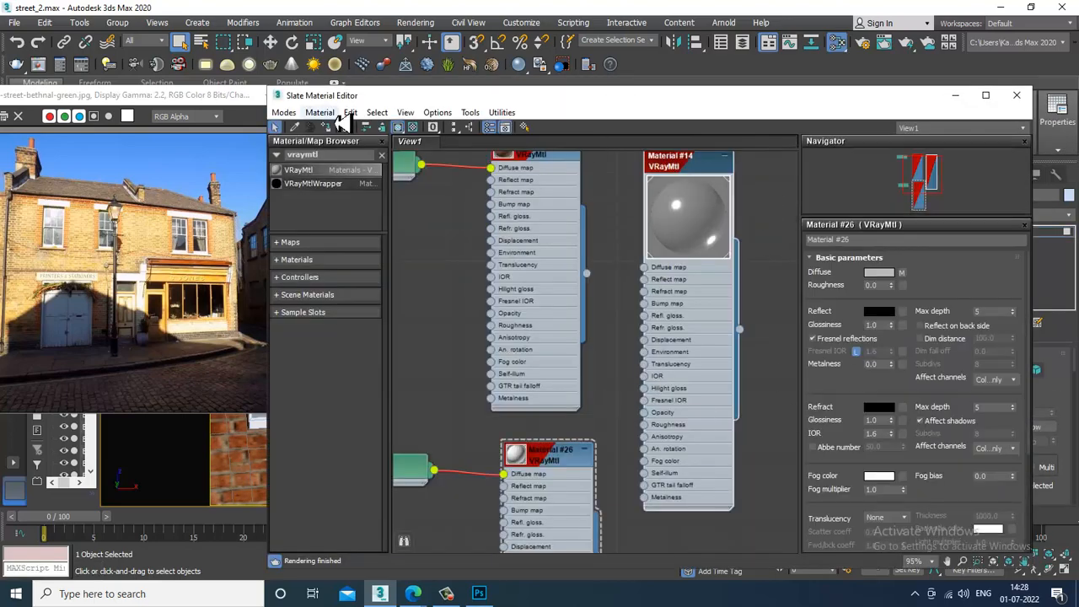
left_click(957, 97)
- Invert the polygon selection on the second window's lower sash and assign the dirty white Material #26 to its frame
key("ctrl+i")
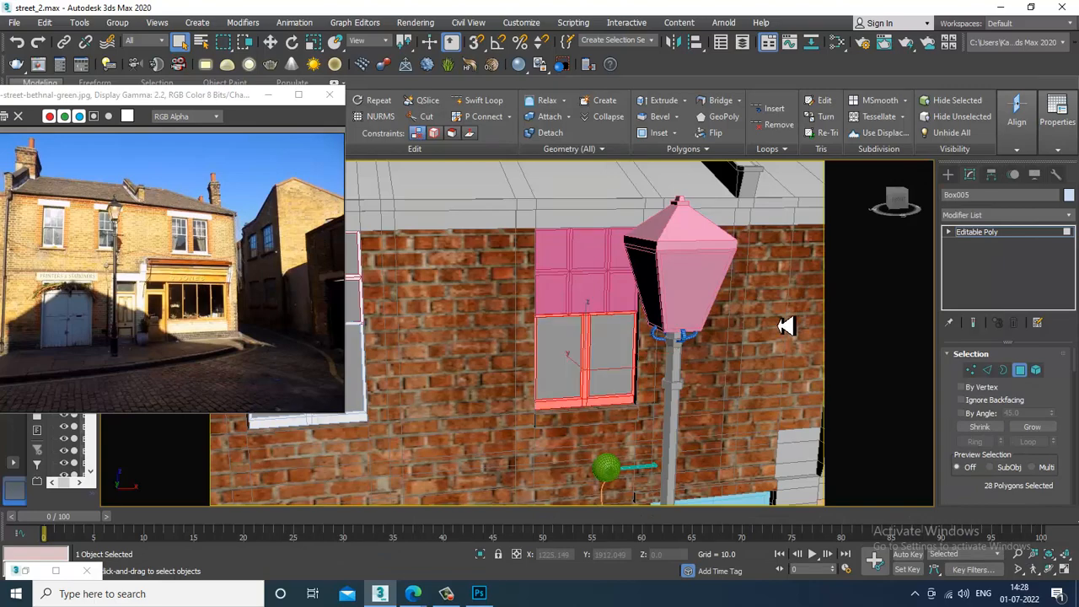
key("m")
left_click_drag(654, 225, 670, 194)
left_click(571, 438)
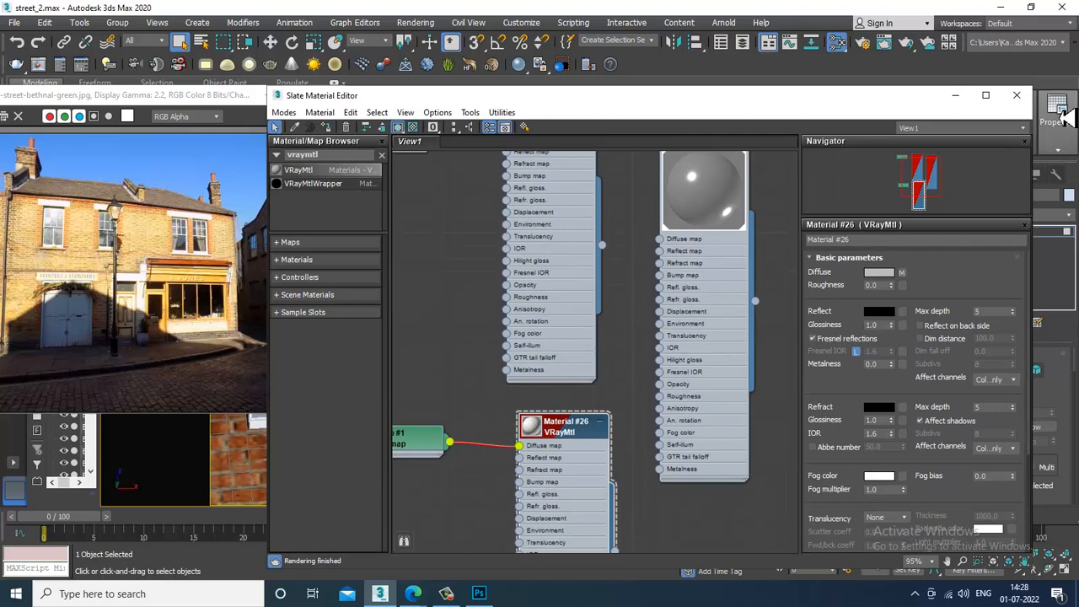
left_click(955, 95)
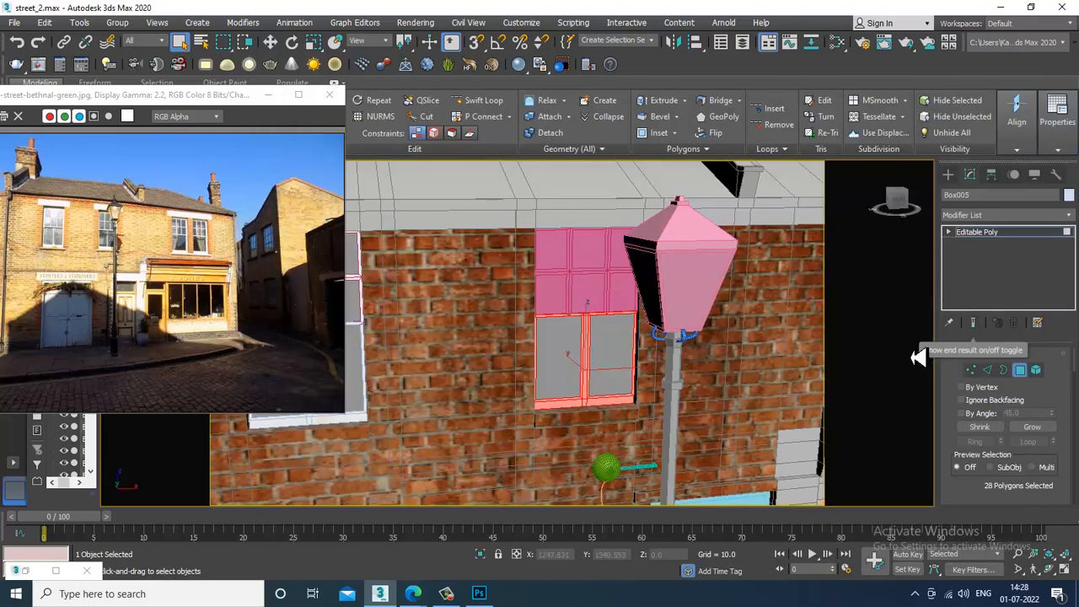
- Add a UVW Map modifier to the frame polygons of the second window's lower sash
left_click(1008, 216)
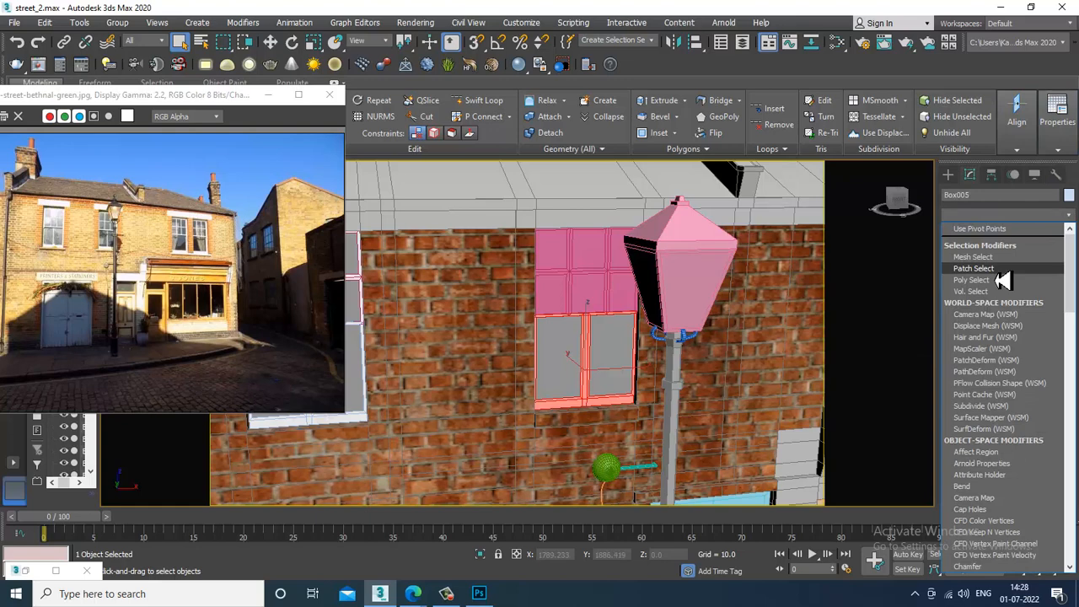
key("u")
key("Down")
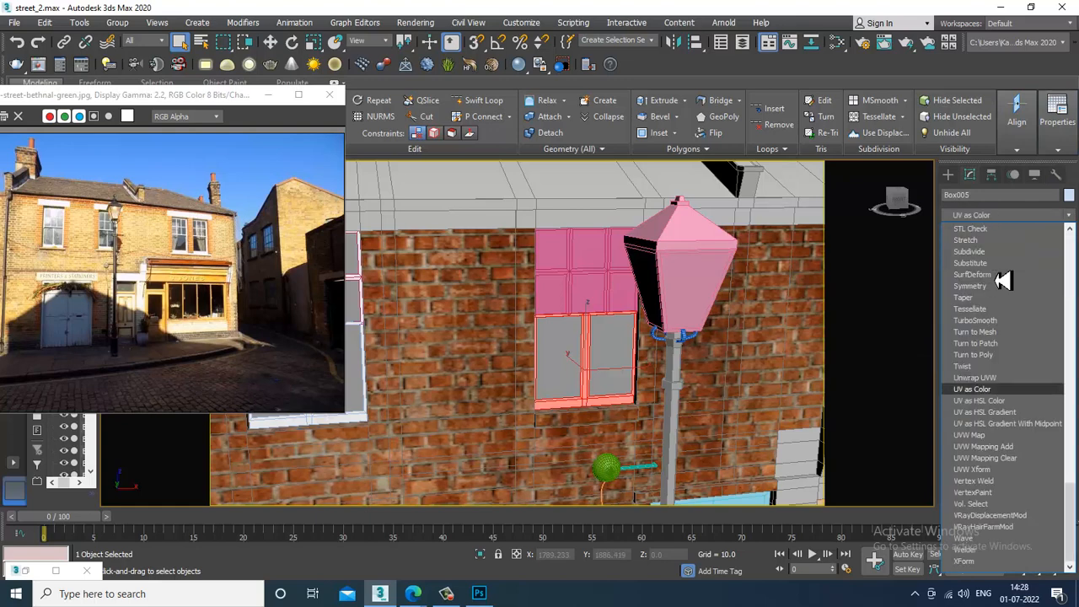
left_click(985, 434)
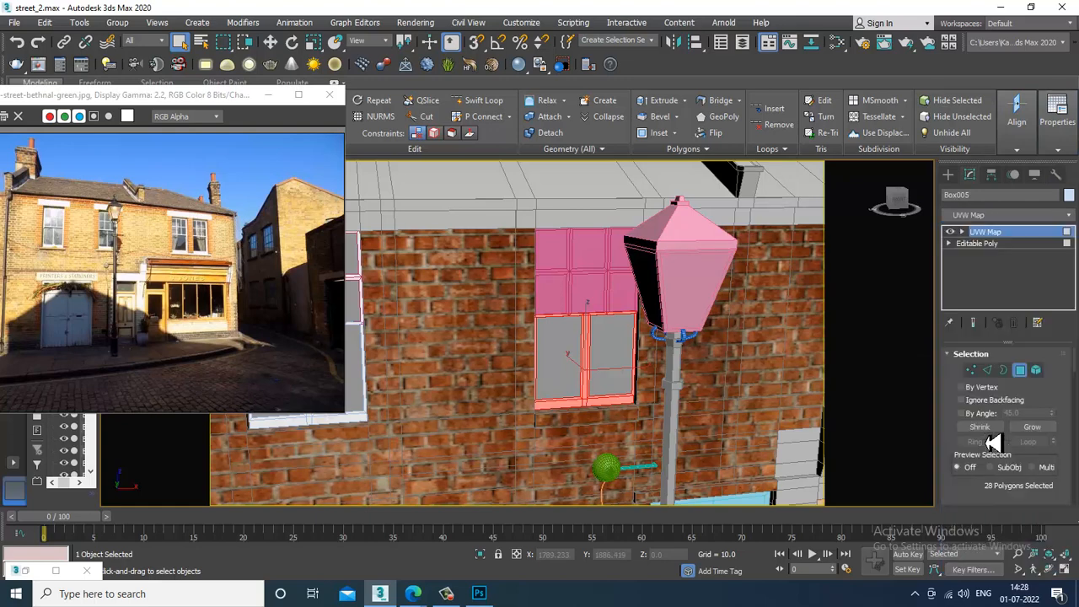
- Select the six pane polygons of the second window's upper sash and assign them the glass material, Material #14
key("ctrl+z")
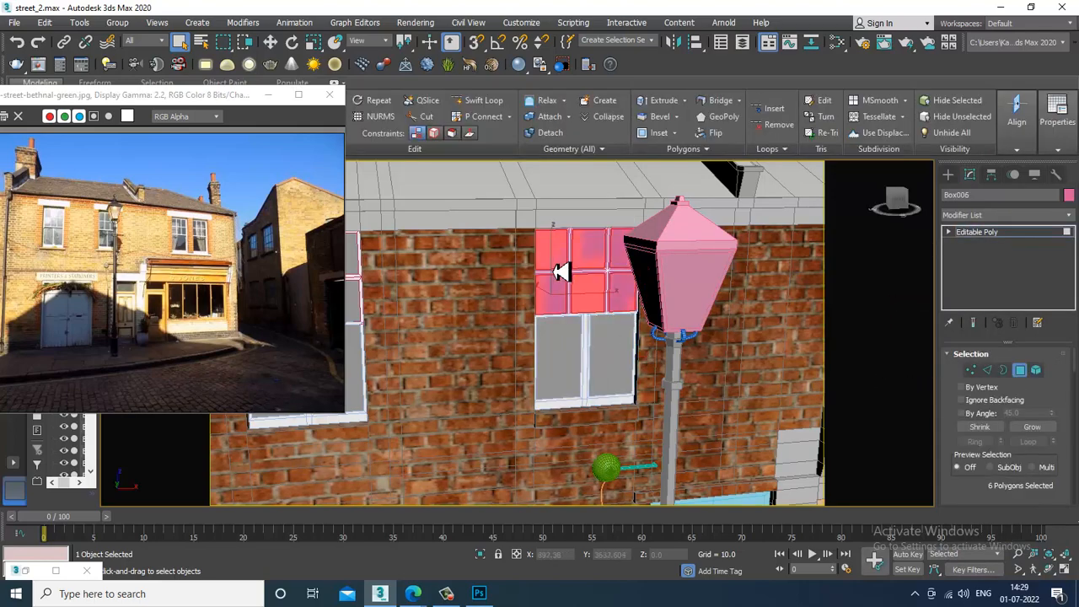
left_click_drag(634, 303, 648, 301)
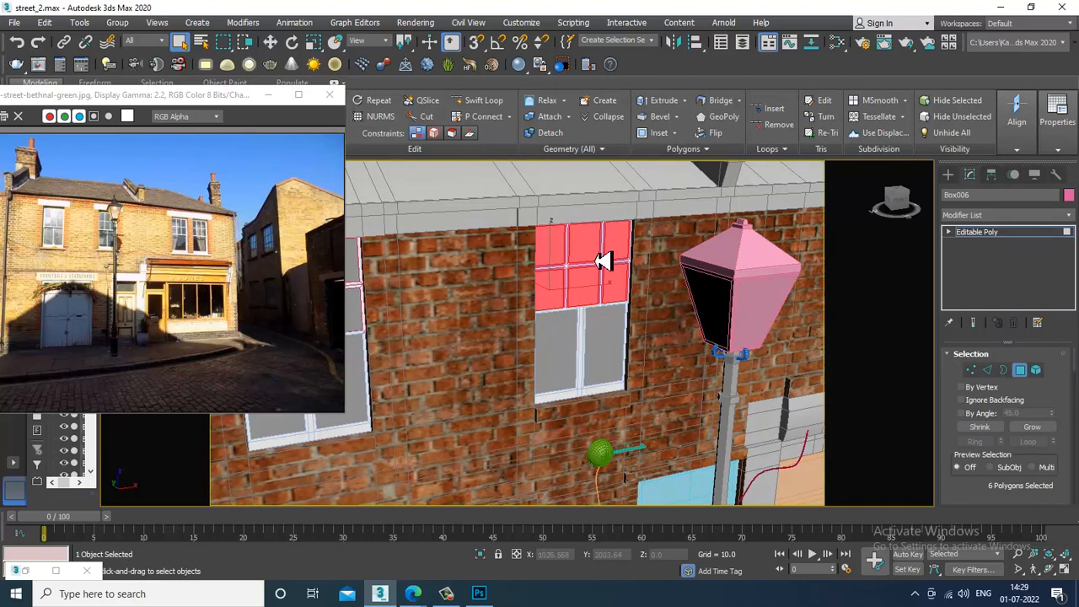
key("m")
scroll(696, 262, "up", 2)
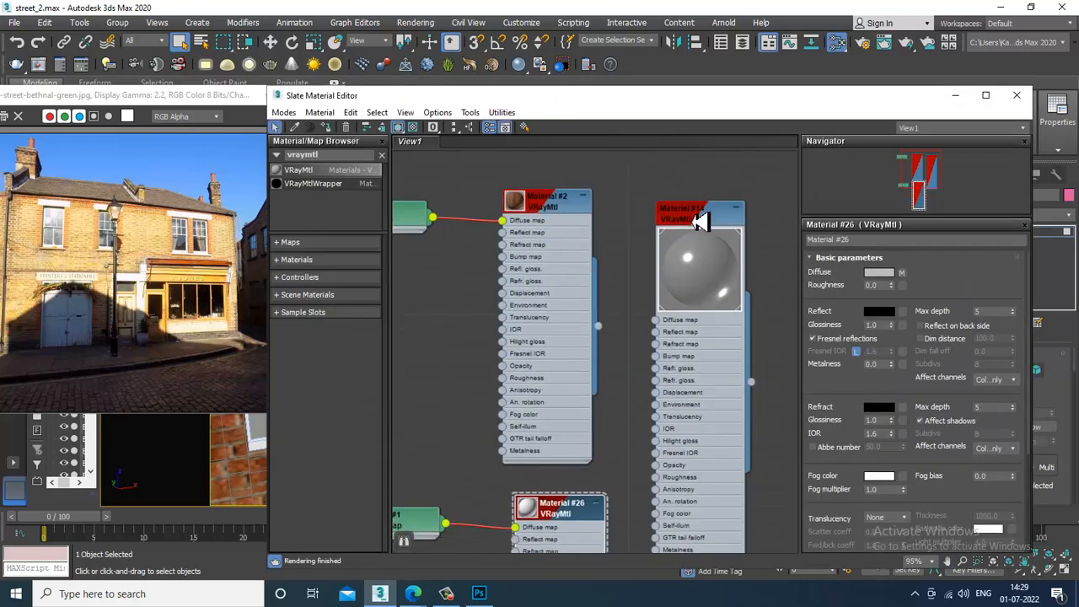
left_click(693, 218)
left_click(326, 127)
left_click(955, 95)
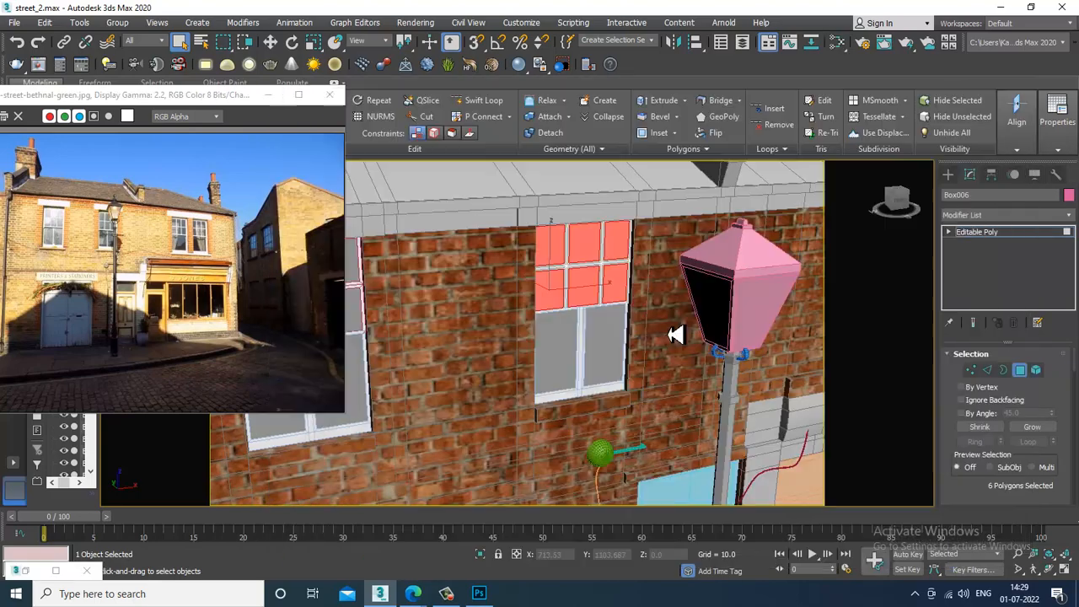
- Invert the polygon selection on the second window's upper sash and assign the dirty white Material #26 to its frame
left_click_drag(676, 334, 701, 354)
key("ctrl+i")
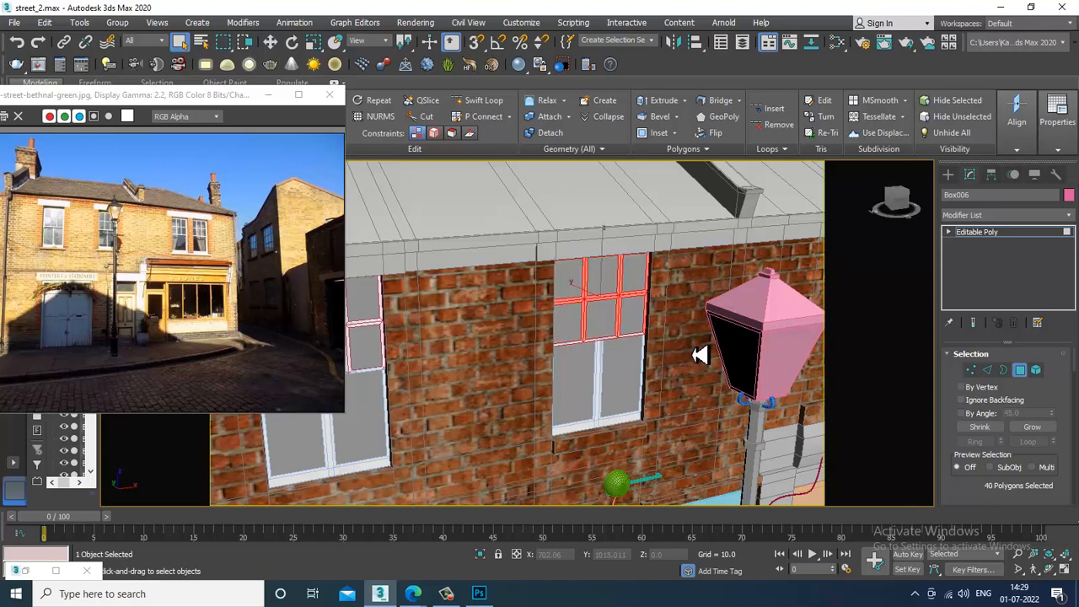
key("m")
left_click_drag(604, 529, 591, 379)
left_click(579, 377)
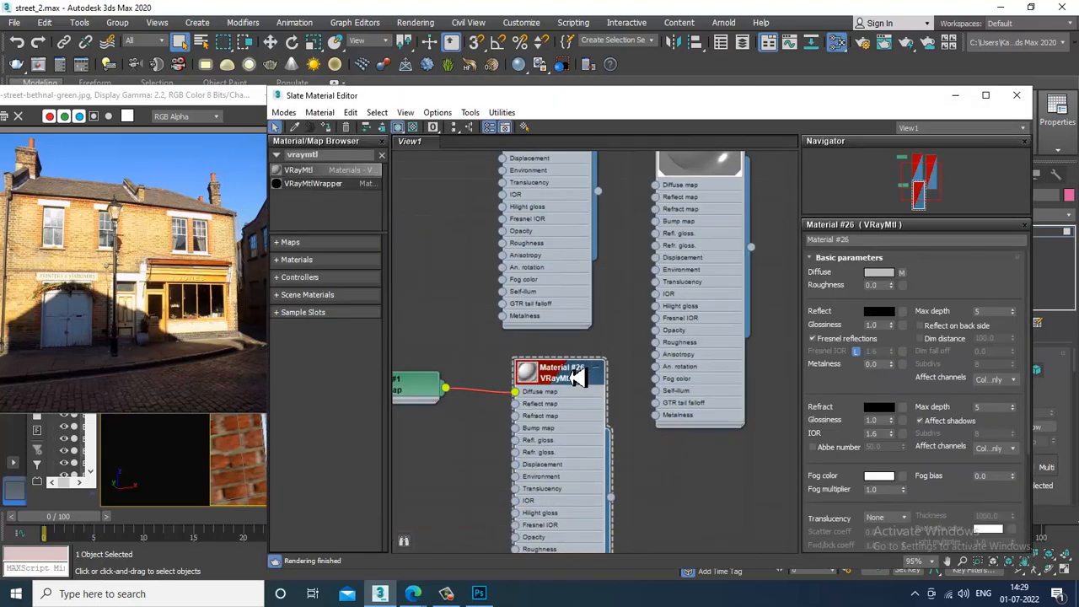
left_click(326, 127)
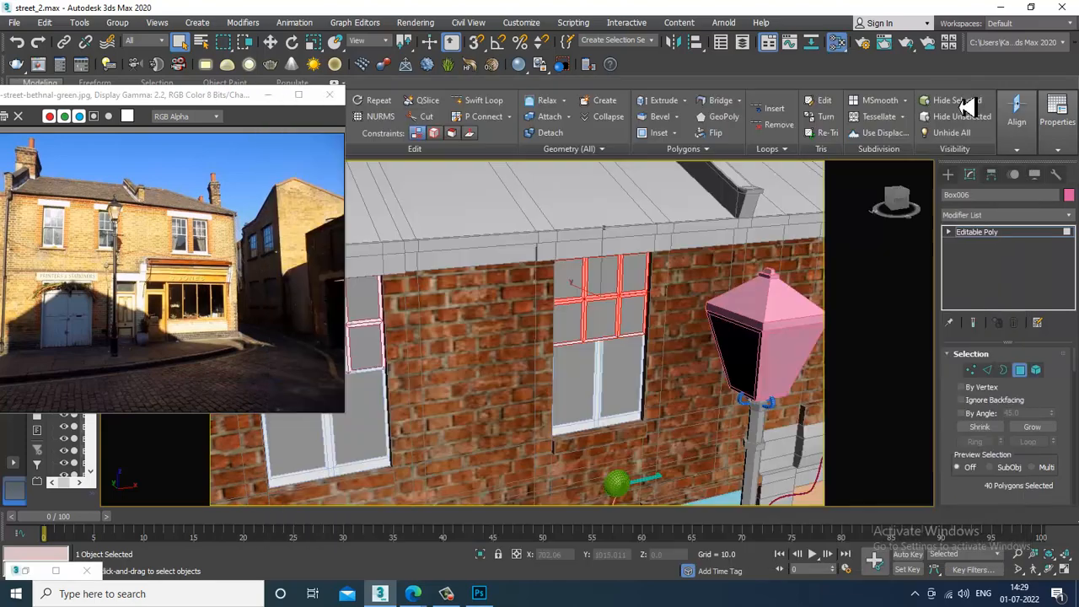
left_click(955, 95)
- Add a UVW Map modifier with Box mapping to the second window's upper sash frame and deselect the sash
left_click(1002, 216)
scroll(982, 308, "down", 10)
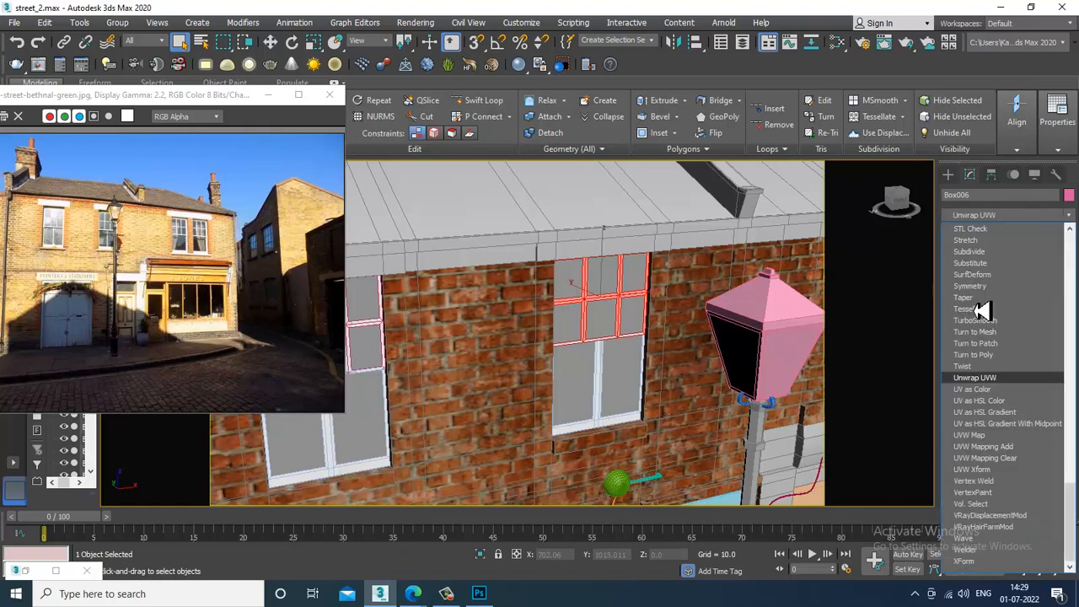
left_click(997, 441)
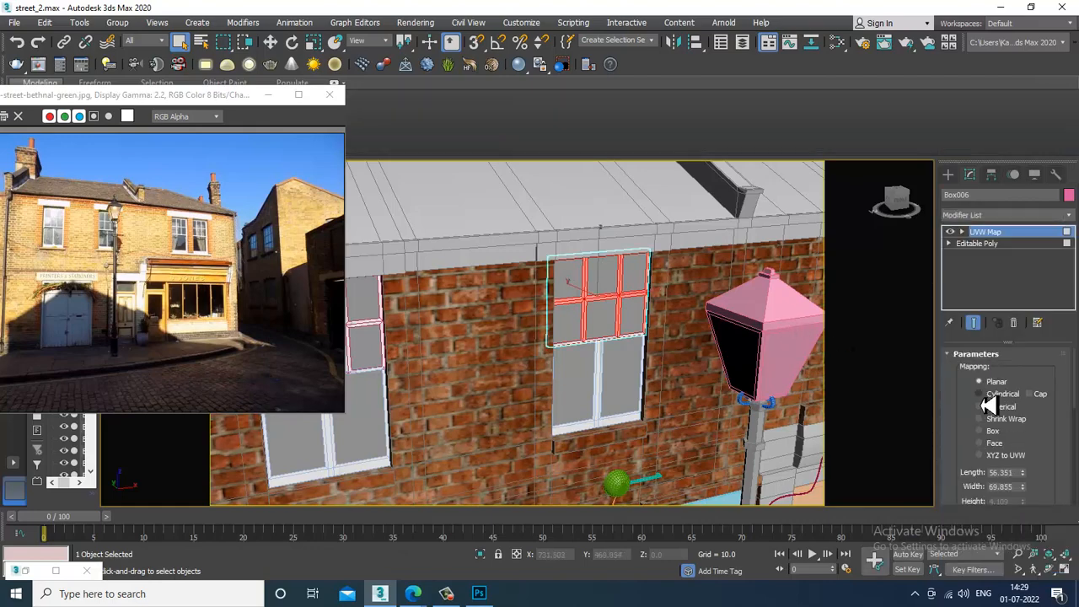
left_click(993, 431)
scroll(662, 358, "down", 5)
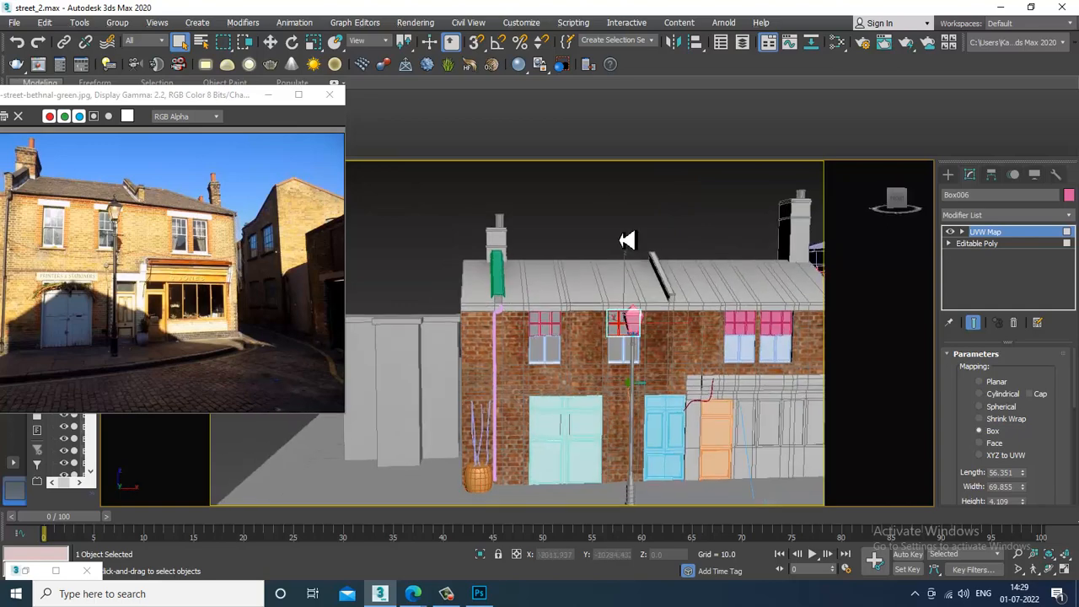
left_click(627, 241)
- Show the facade through the camera without edged faces and minimize the reference photo window
scroll(575, 383, "up", 3)
scroll(578, 371, "down", 3)
key("c")
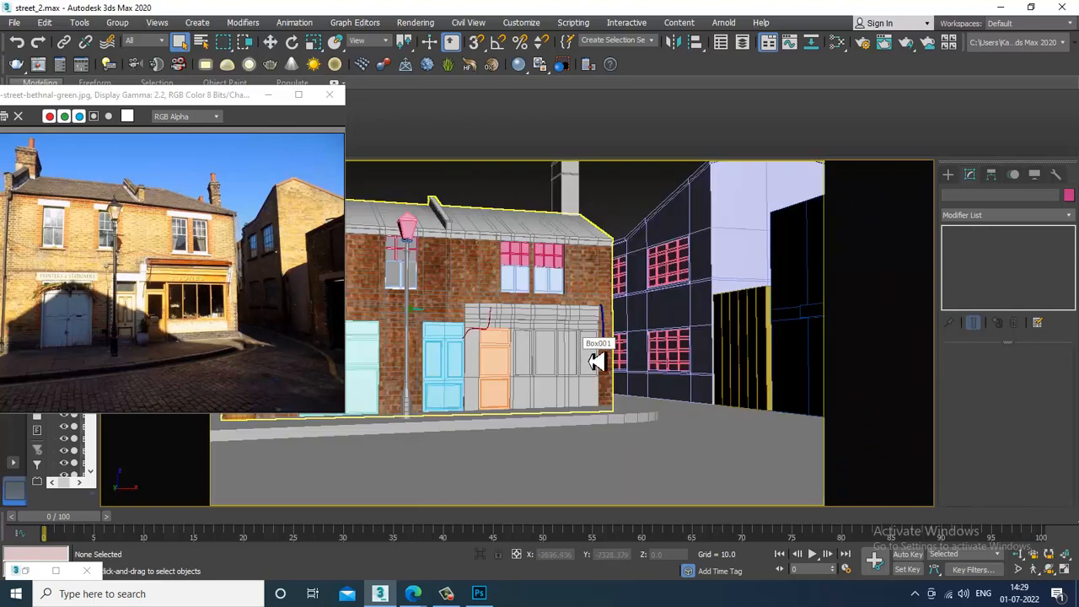
key("F4")
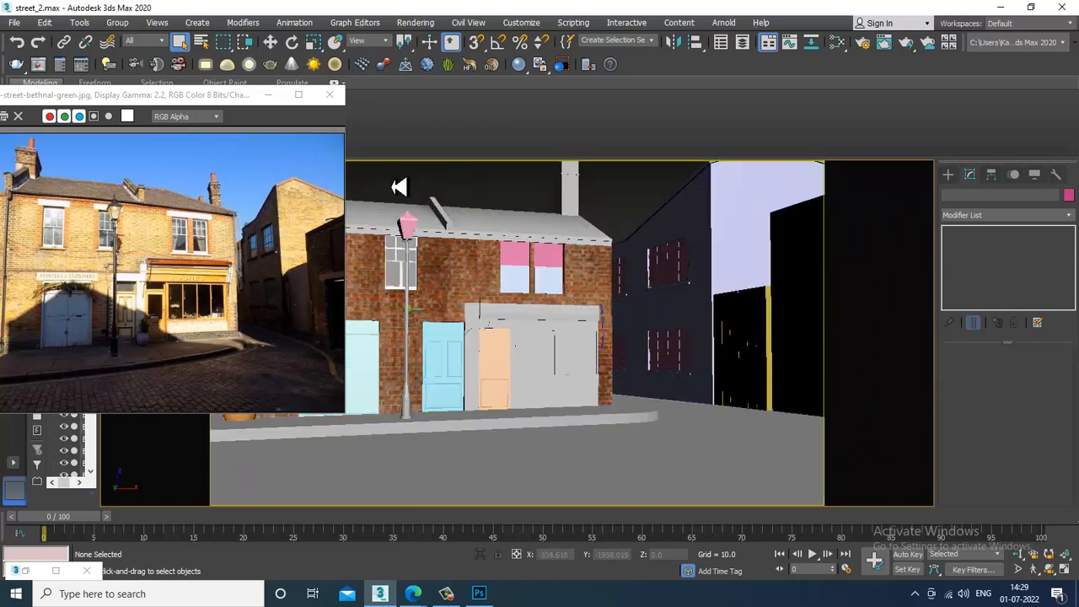
left_click_drag(187, 96, 7, 46)
left_click(462, 11)
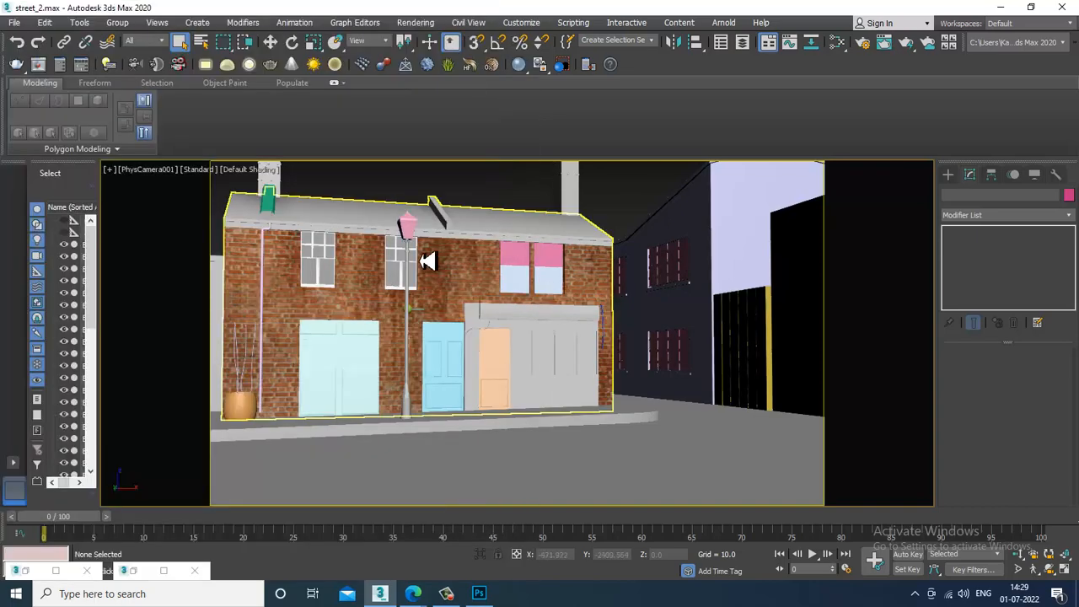
- Return to the perspective view, select the brick house body and convert it to an Editable Poly
left_click(445, 339)
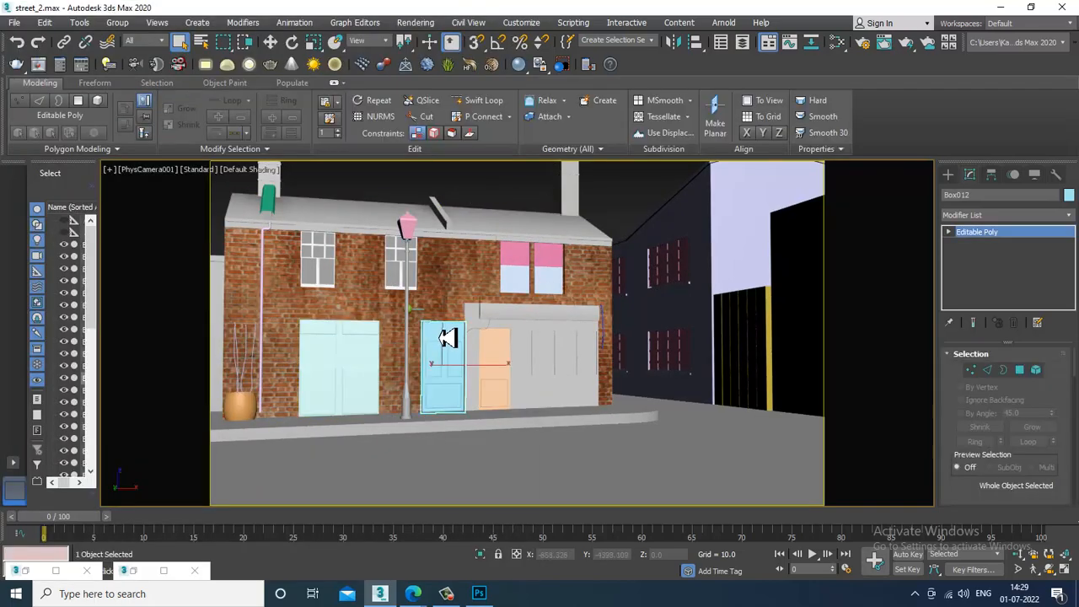
key("p")
scroll(443, 336, "up", 3)
left_click_drag(482, 318, 566, 335)
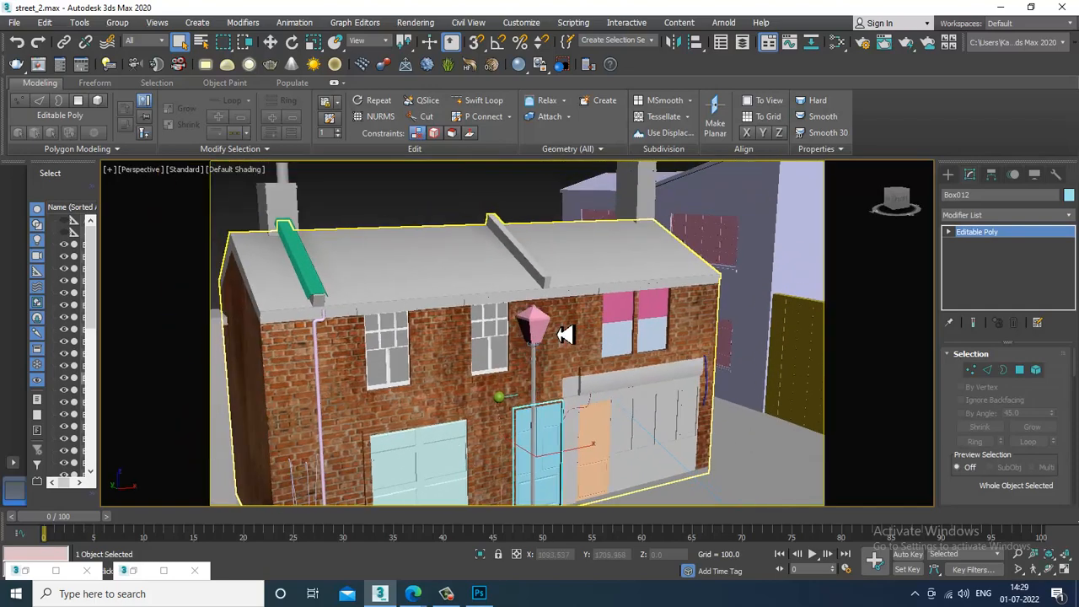
left_click(566, 335)
scroll(569, 335, "up", 5)
left_click_drag(621, 356, 520, 280)
scroll(535, 373, "down", 4)
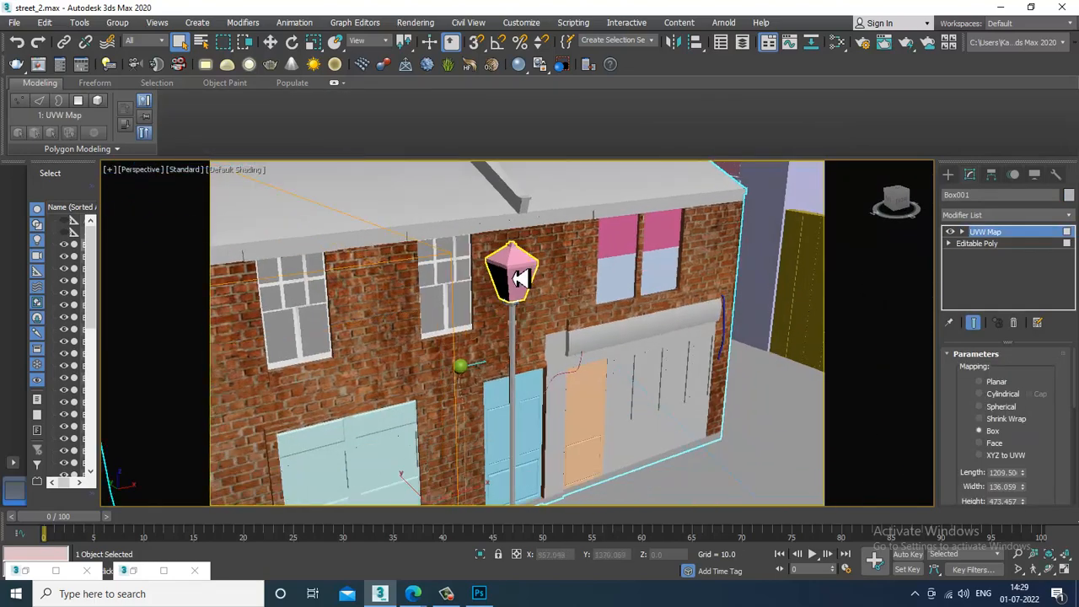
scroll(518, 275, "down", 3)
left_click_drag(481, 315, 374, 333)
right_click(326, 247)
mouse_move(415, 391)
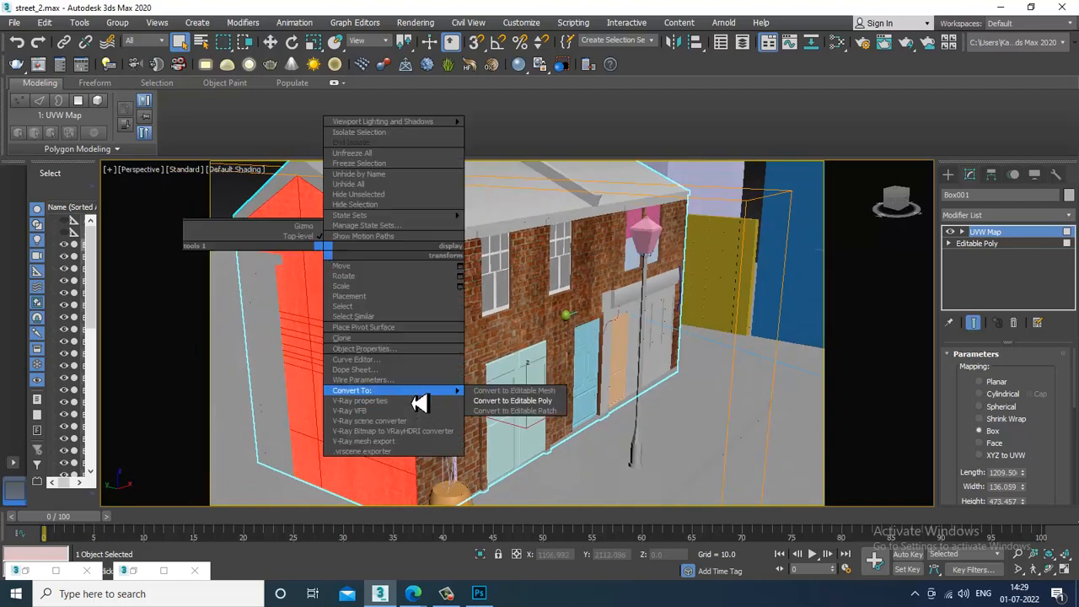
left_click(530, 401)
- Examine the brick facade, finished windows and untextured doors from several distances and angles
scroll(548, 366, "down", 3)
left_click_drag(548, 366, 512, 351)
scroll(520, 350, "down", 3)
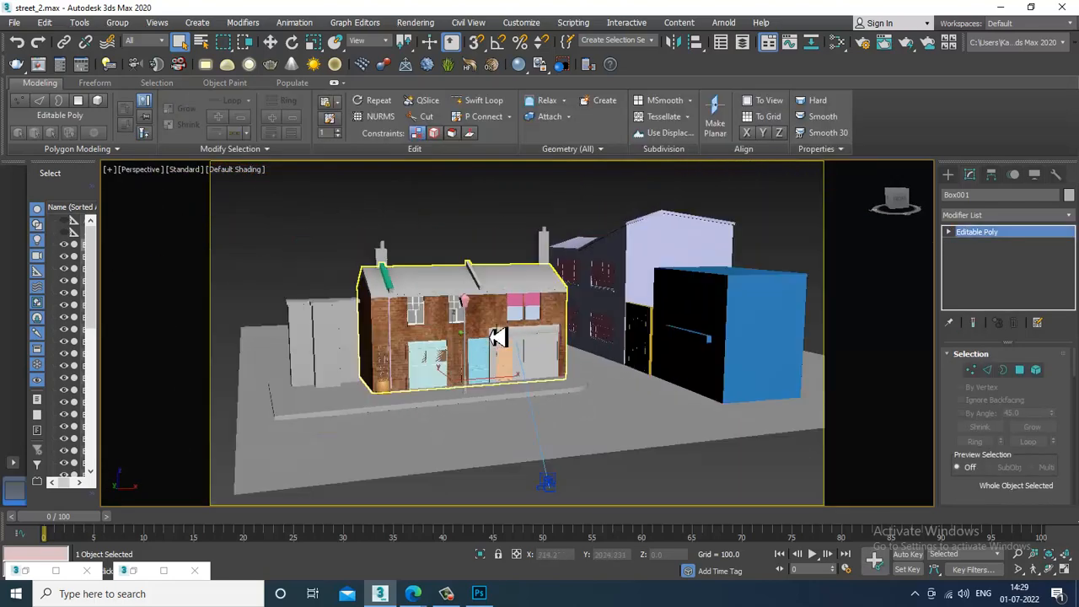
scroll(510, 329, "up", 6)
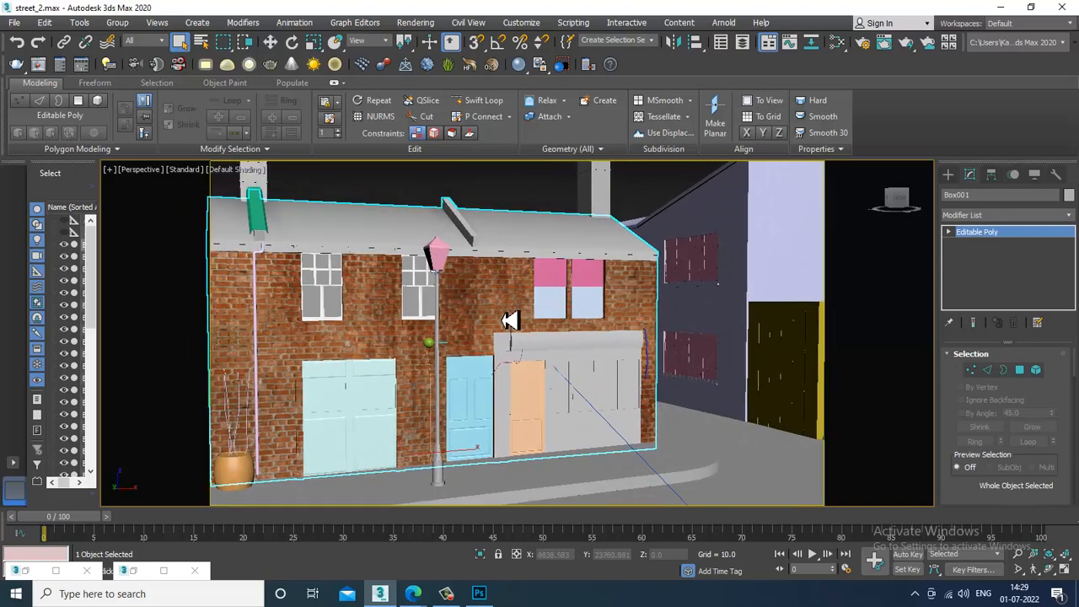
scroll(511, 321, "up", 8)
scroll(441, 301, "down", 1)
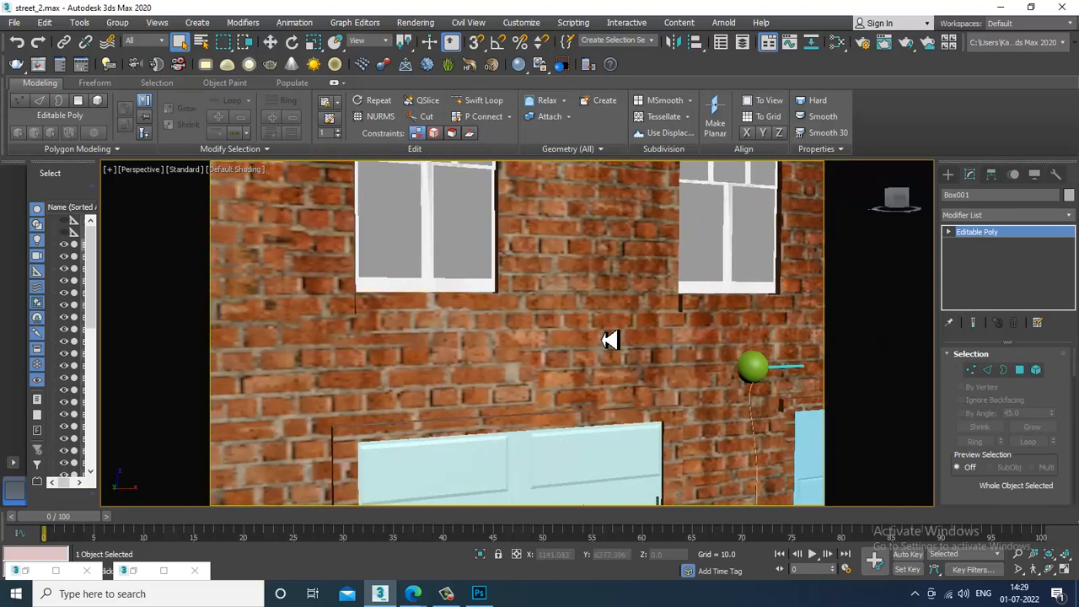
scroll(611, 340, "down", 4)
left_click_drag(610, 340, 571, 351)
scroll(574, 345, "down", 2)
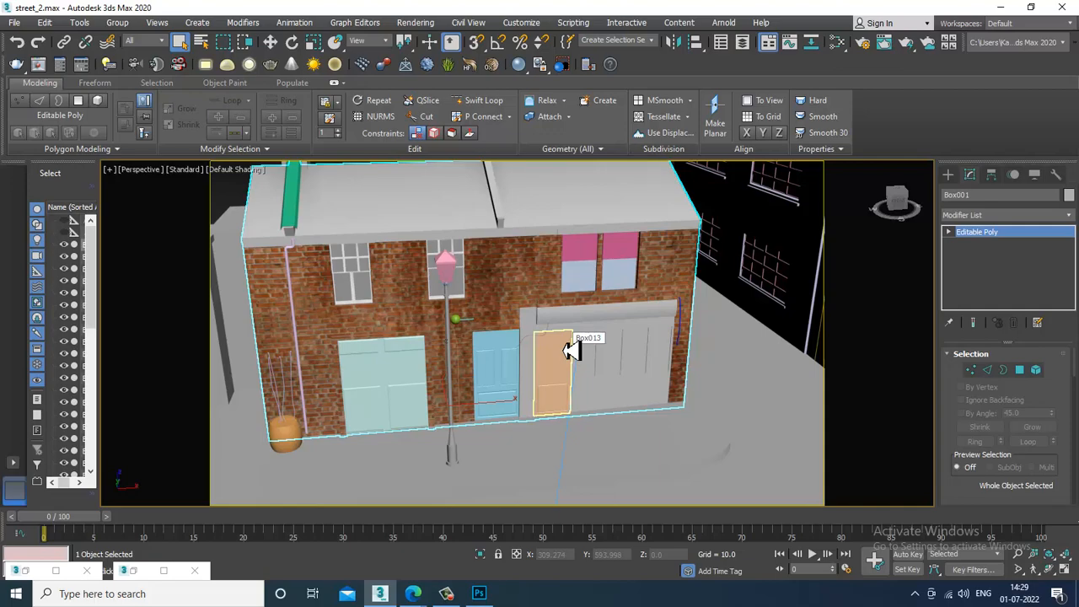
scroll(590, 354, "down", 8)
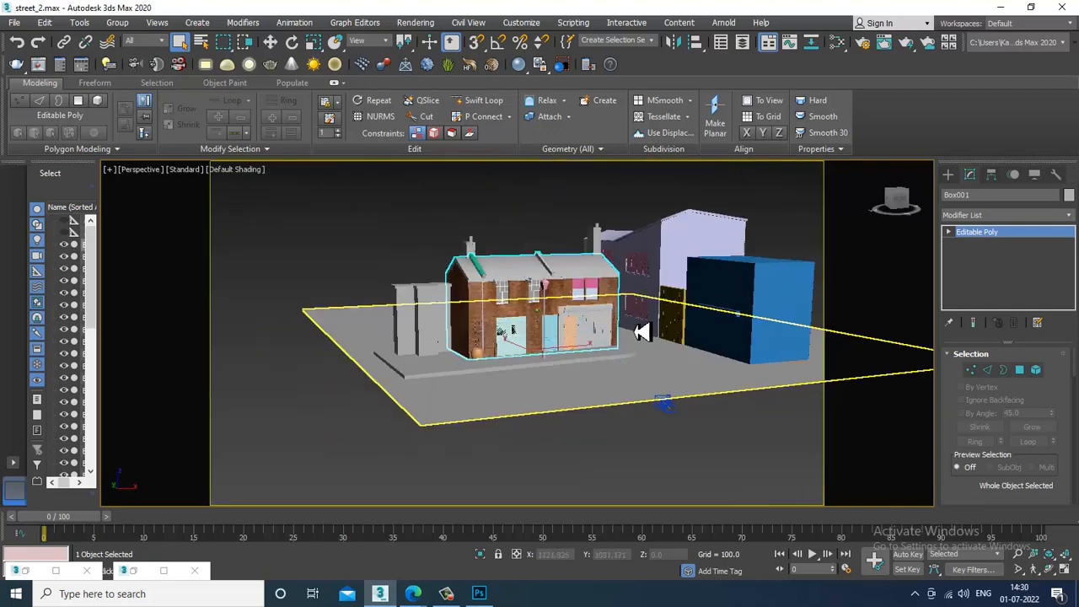
scroll(650, 337, "up", 8)
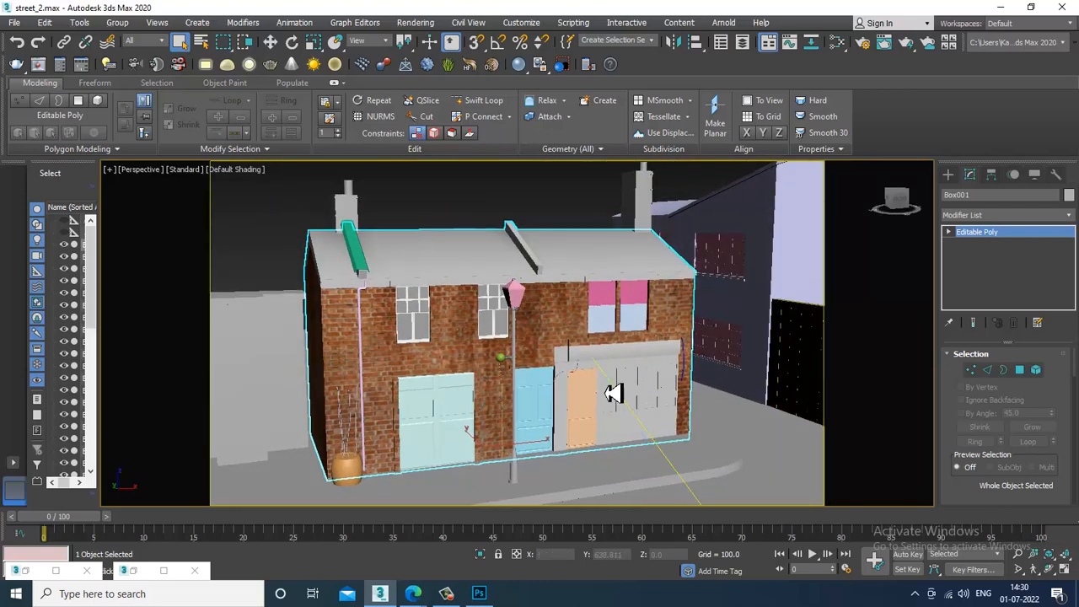
left_click_drag(614, 394, 606, 386)
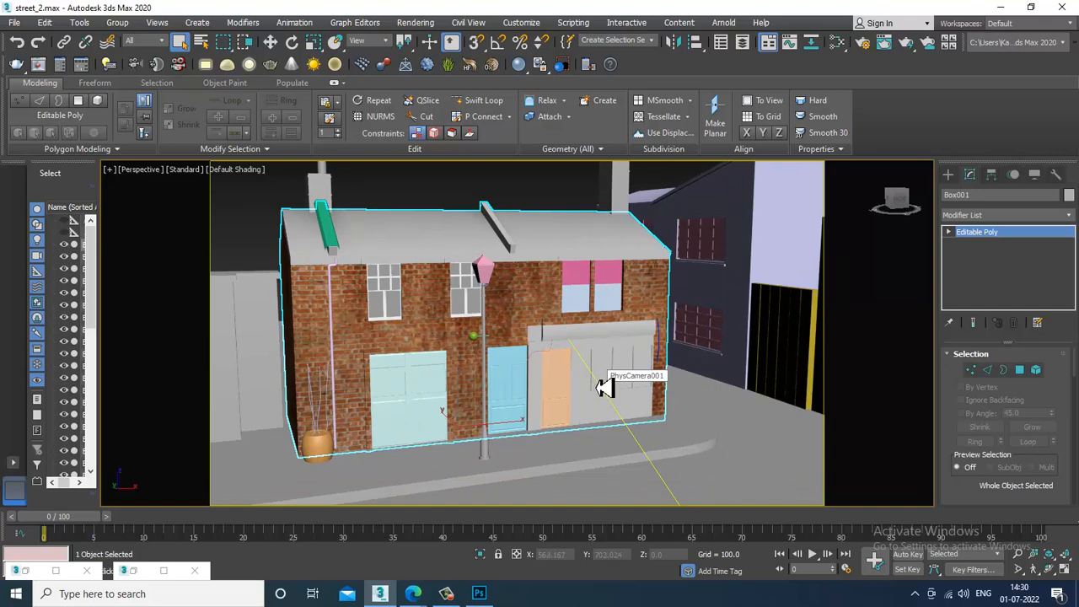
scroll(622, 395, "down", 5)
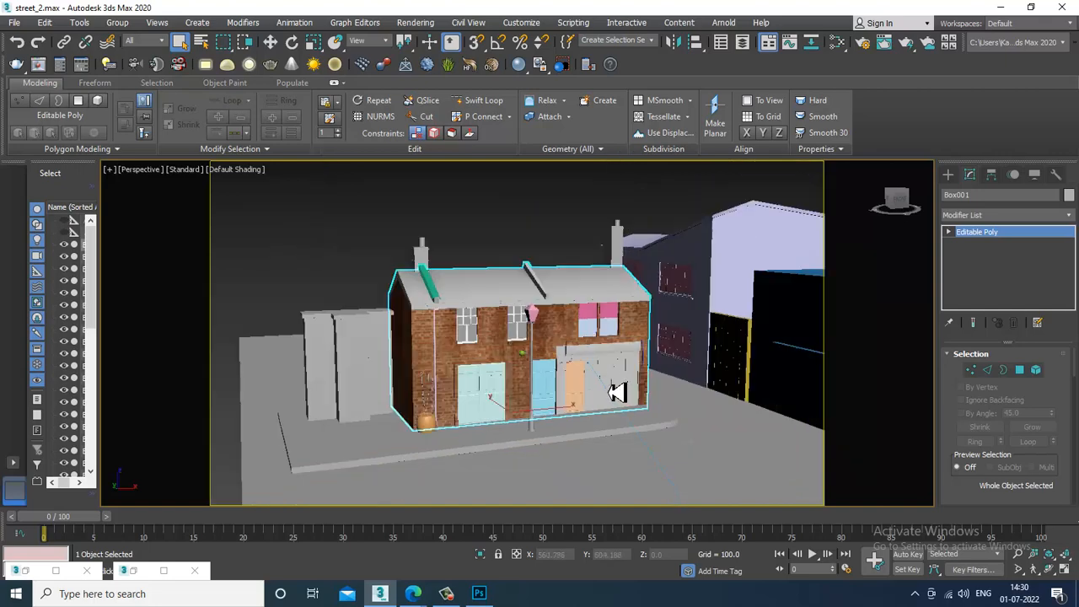
scroll(516, 358, "up", 3)
scroll(531, 355, "up", 2)
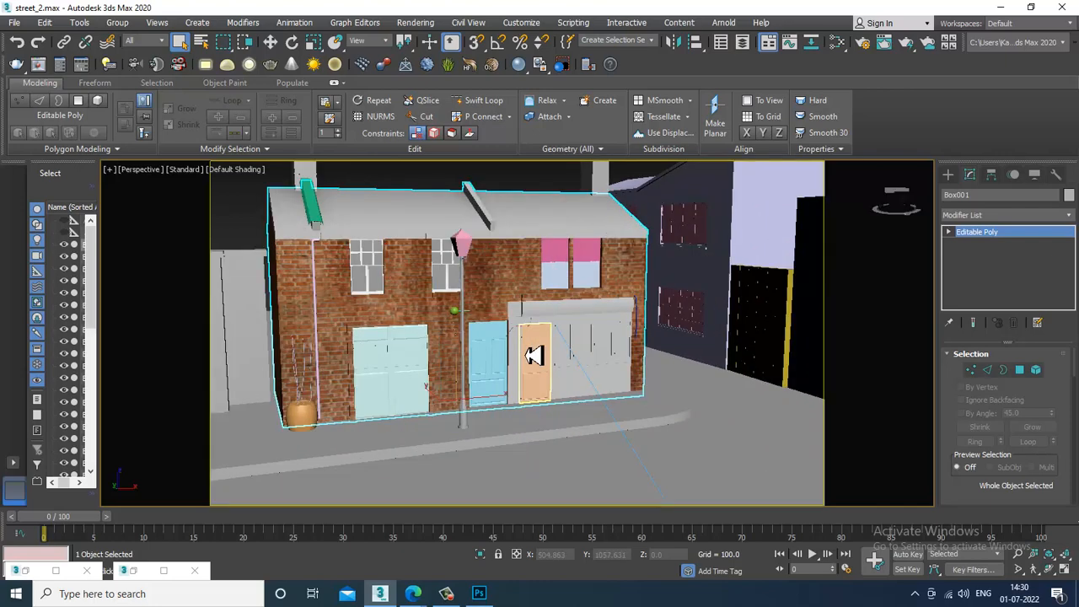